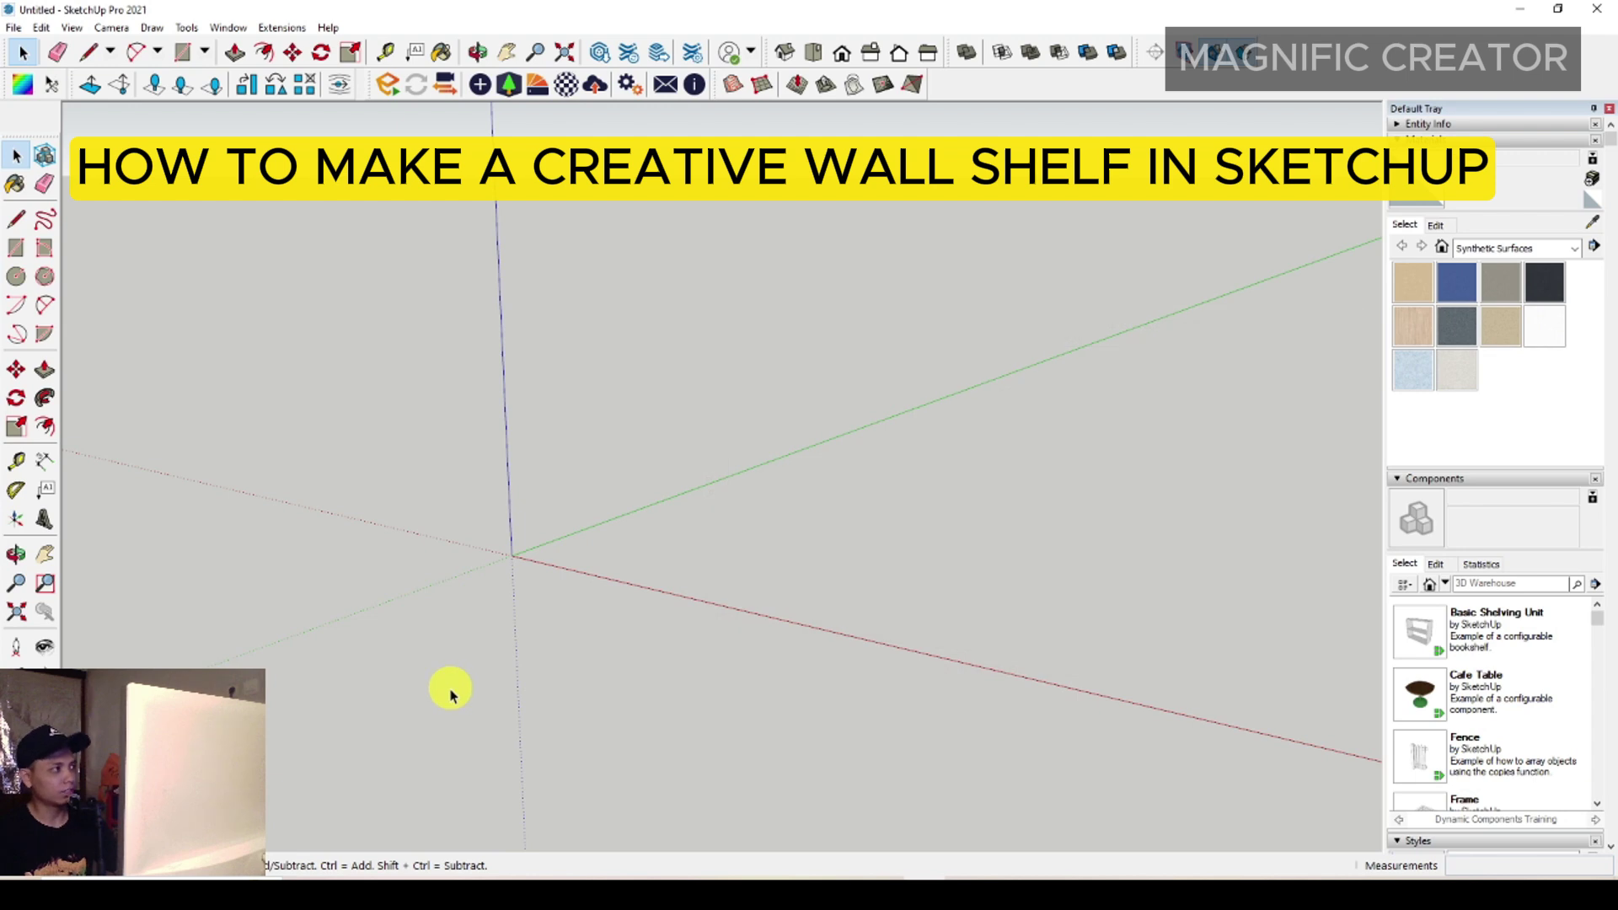
- Draw the wall's base as a rotated rectangle from the origin along the red axis, about 3717 mm long and 150 mm wide
left_click(45, 247)
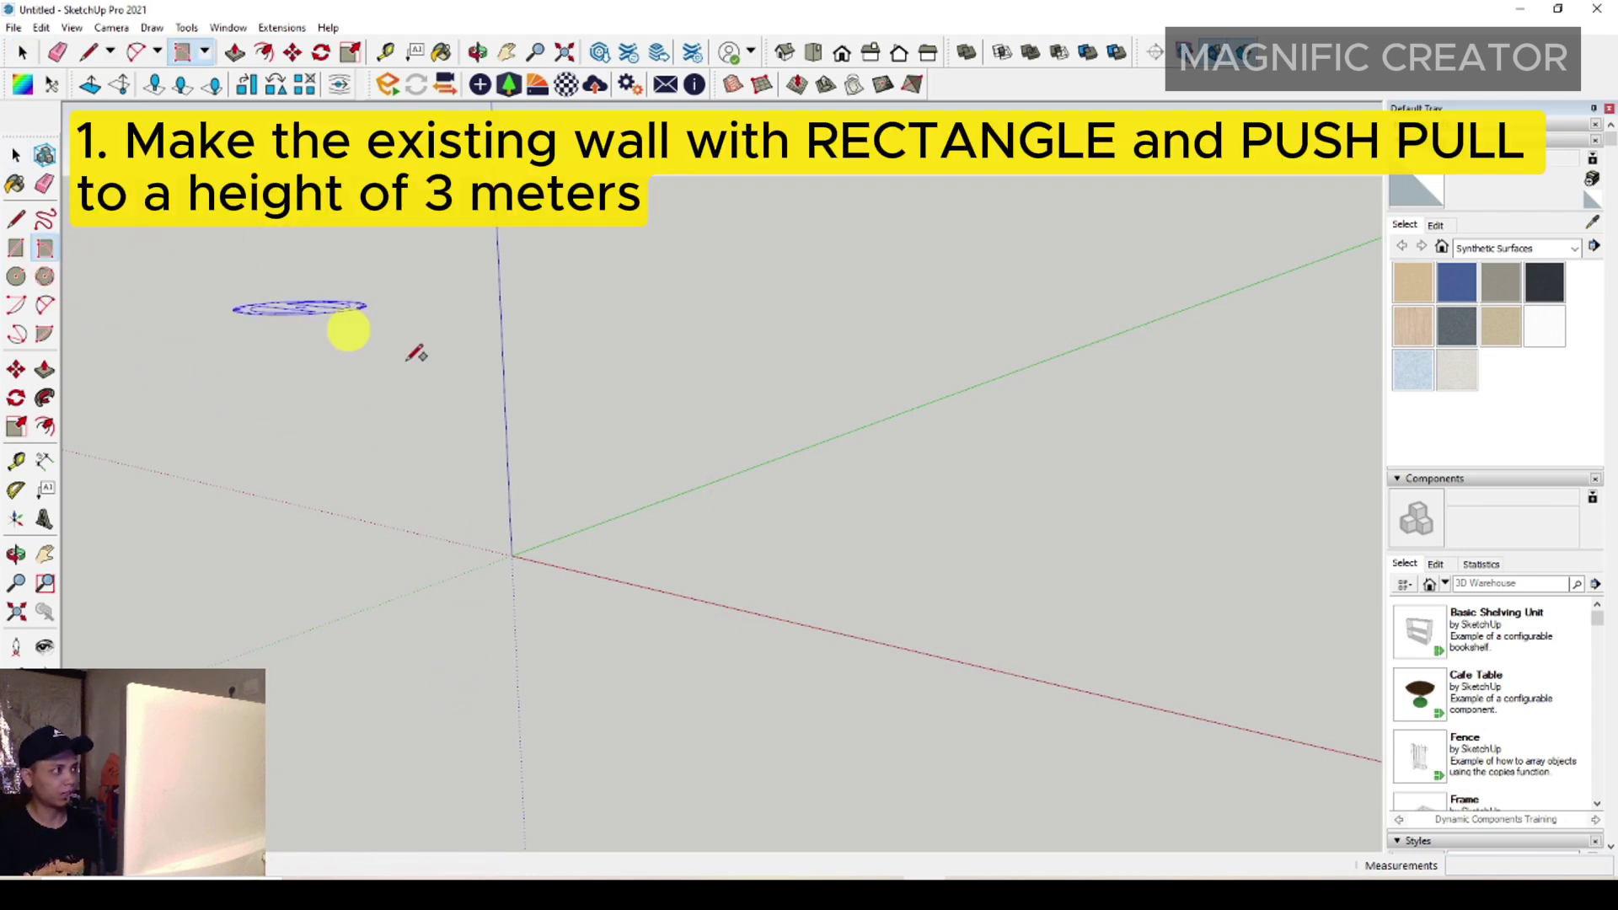
middle_click_drag(520, 556, 516, 594)
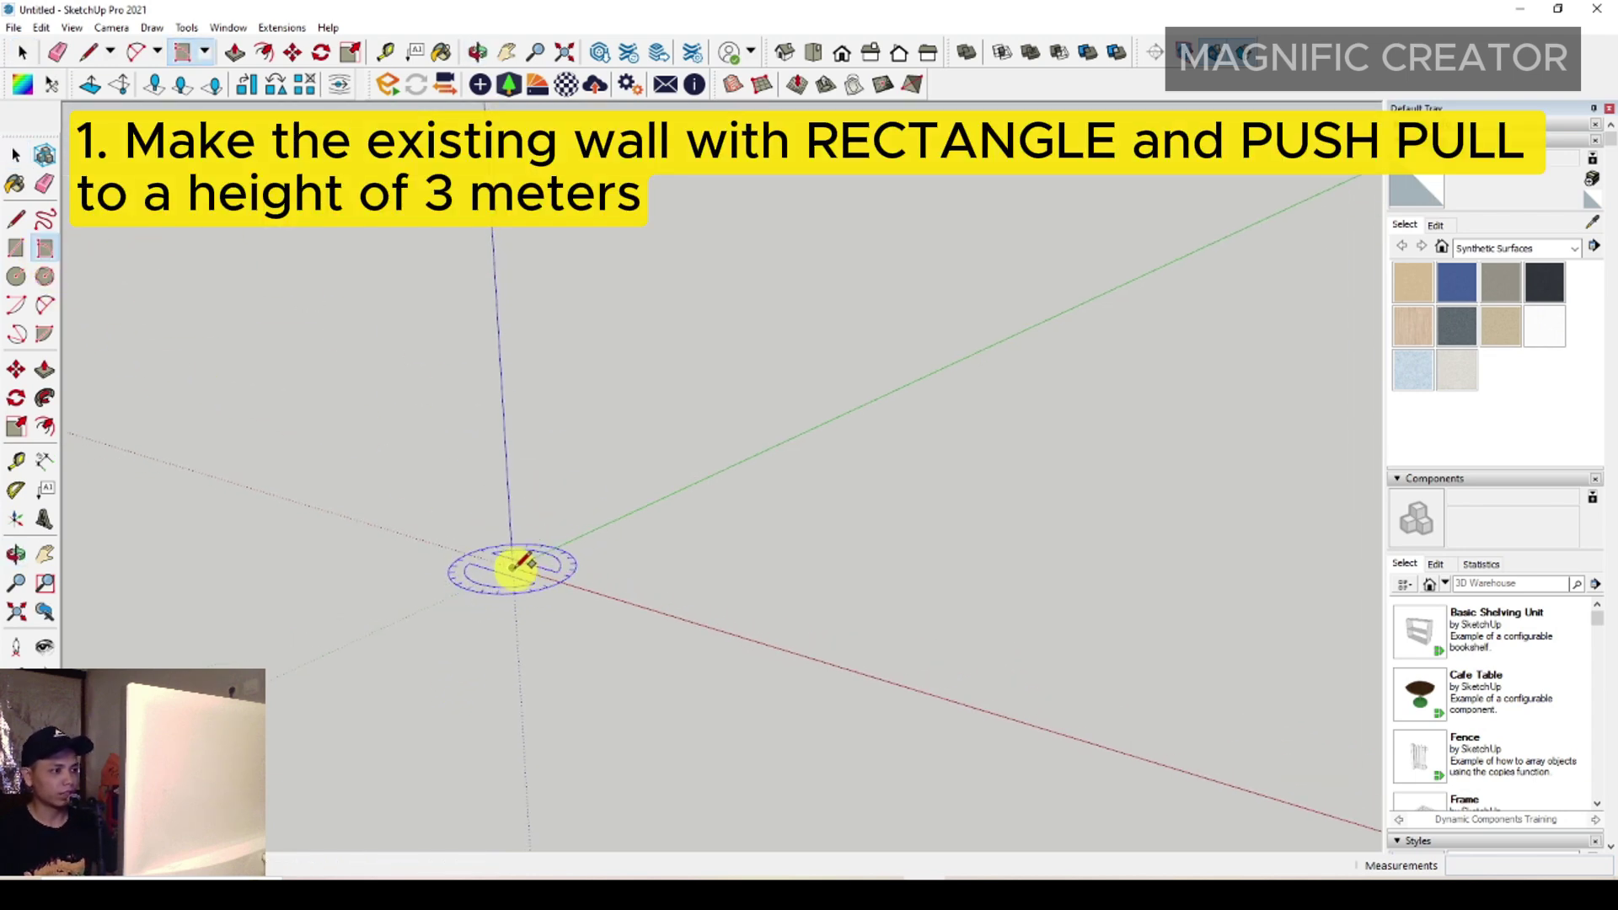
left_click(514, 567)
left_click(825, 662)
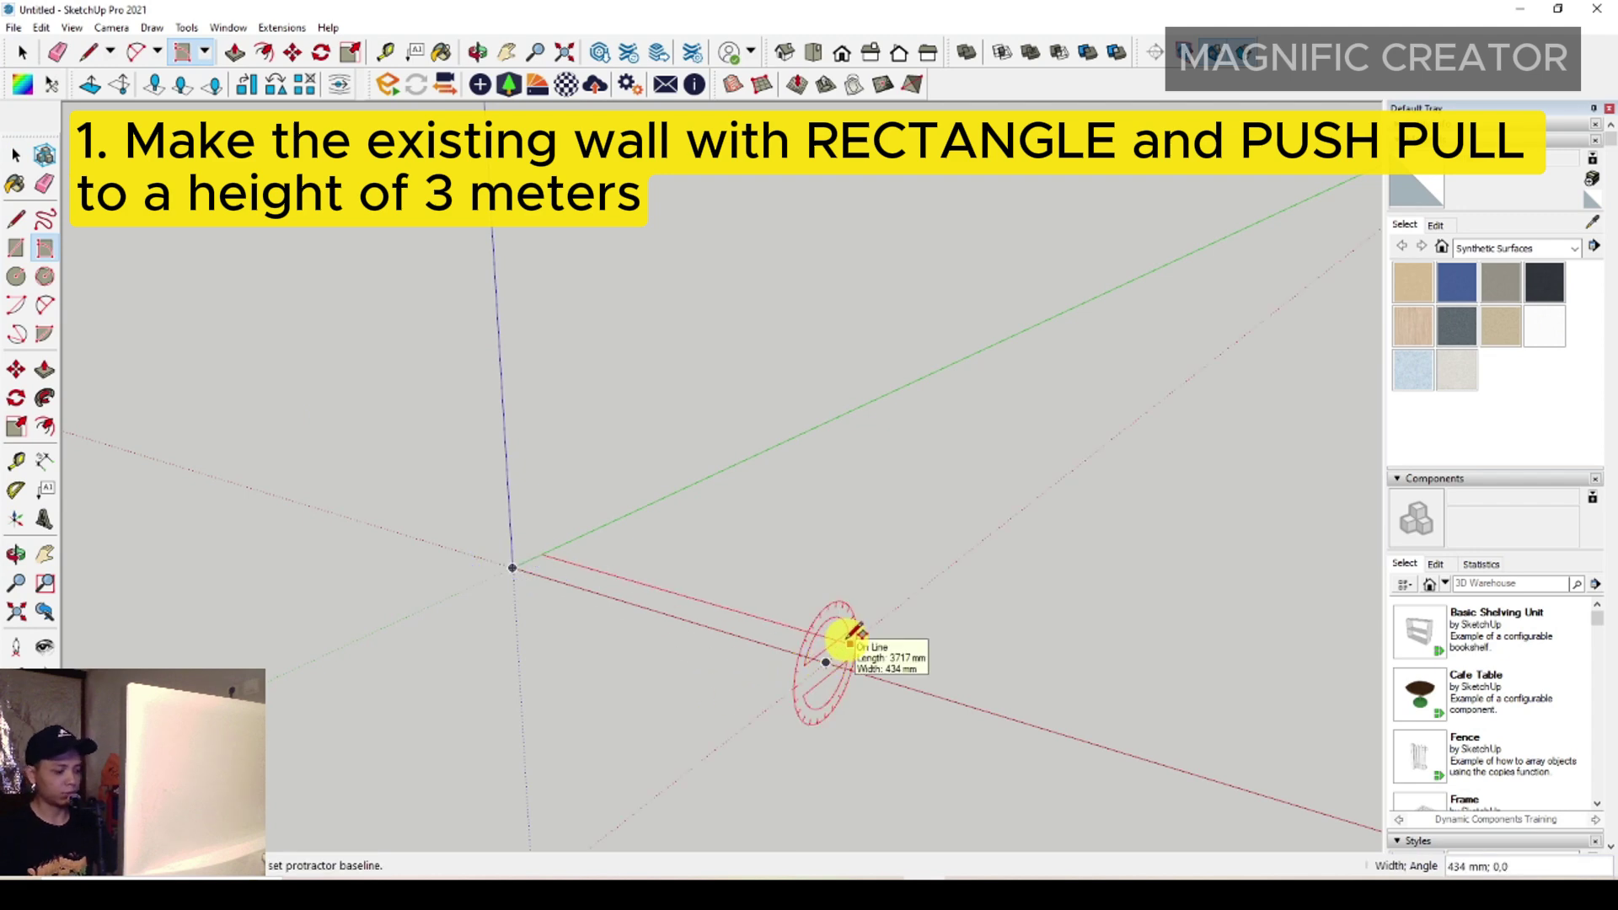
type("150")
key("Return")
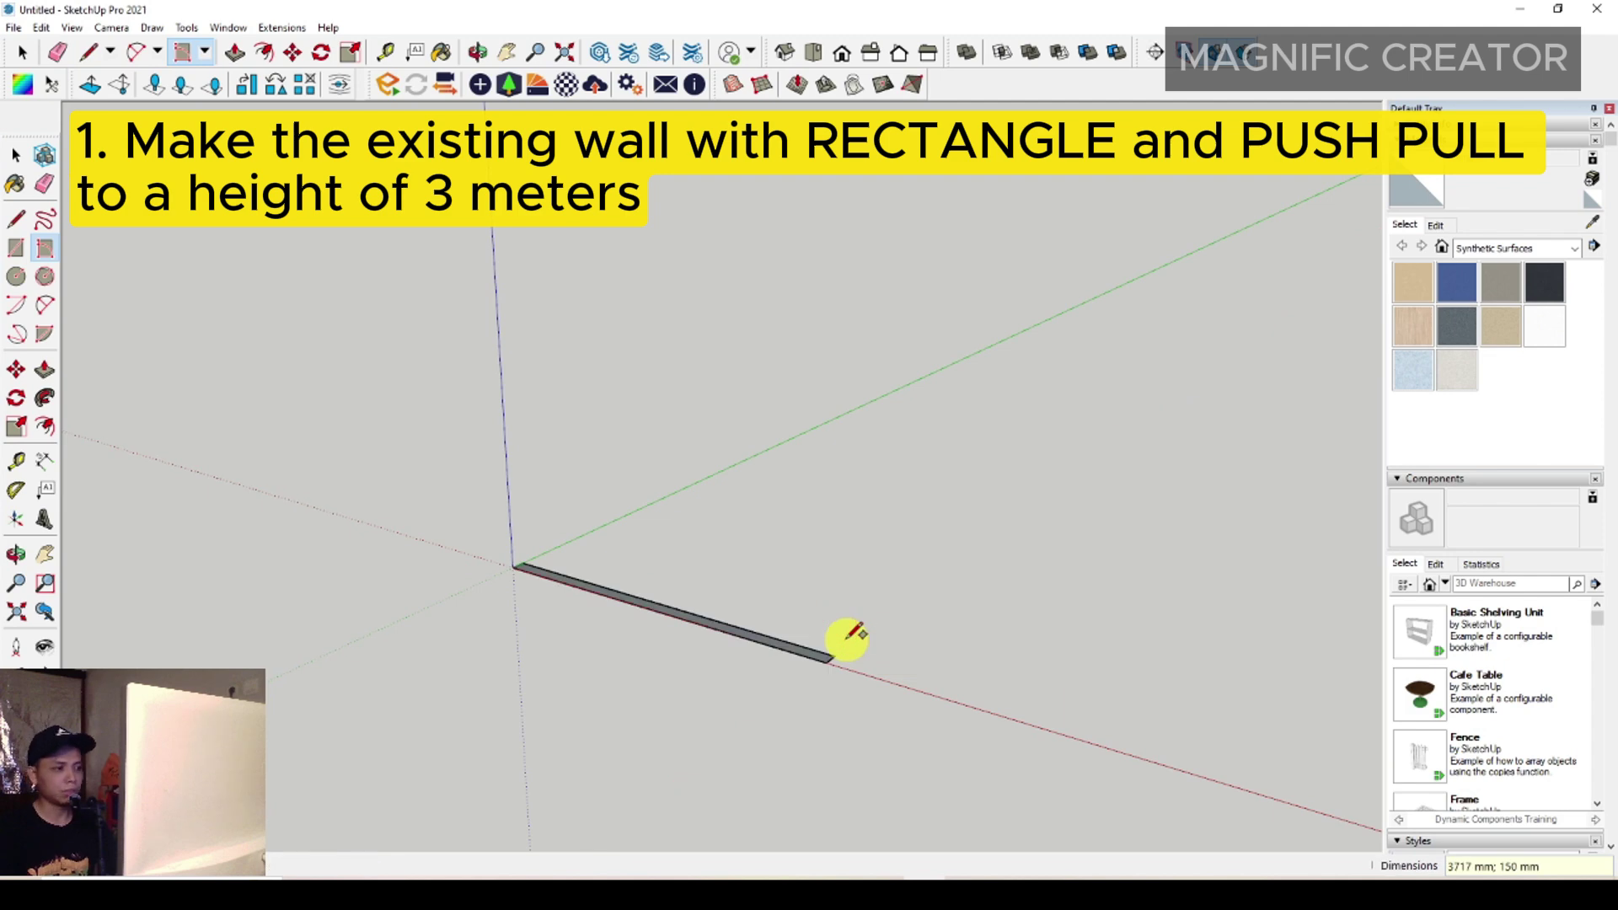
key("space")
- Push/Pull the base rectangle up to a wall height of 3000 mm
scroll(808, 660, "up", 3)
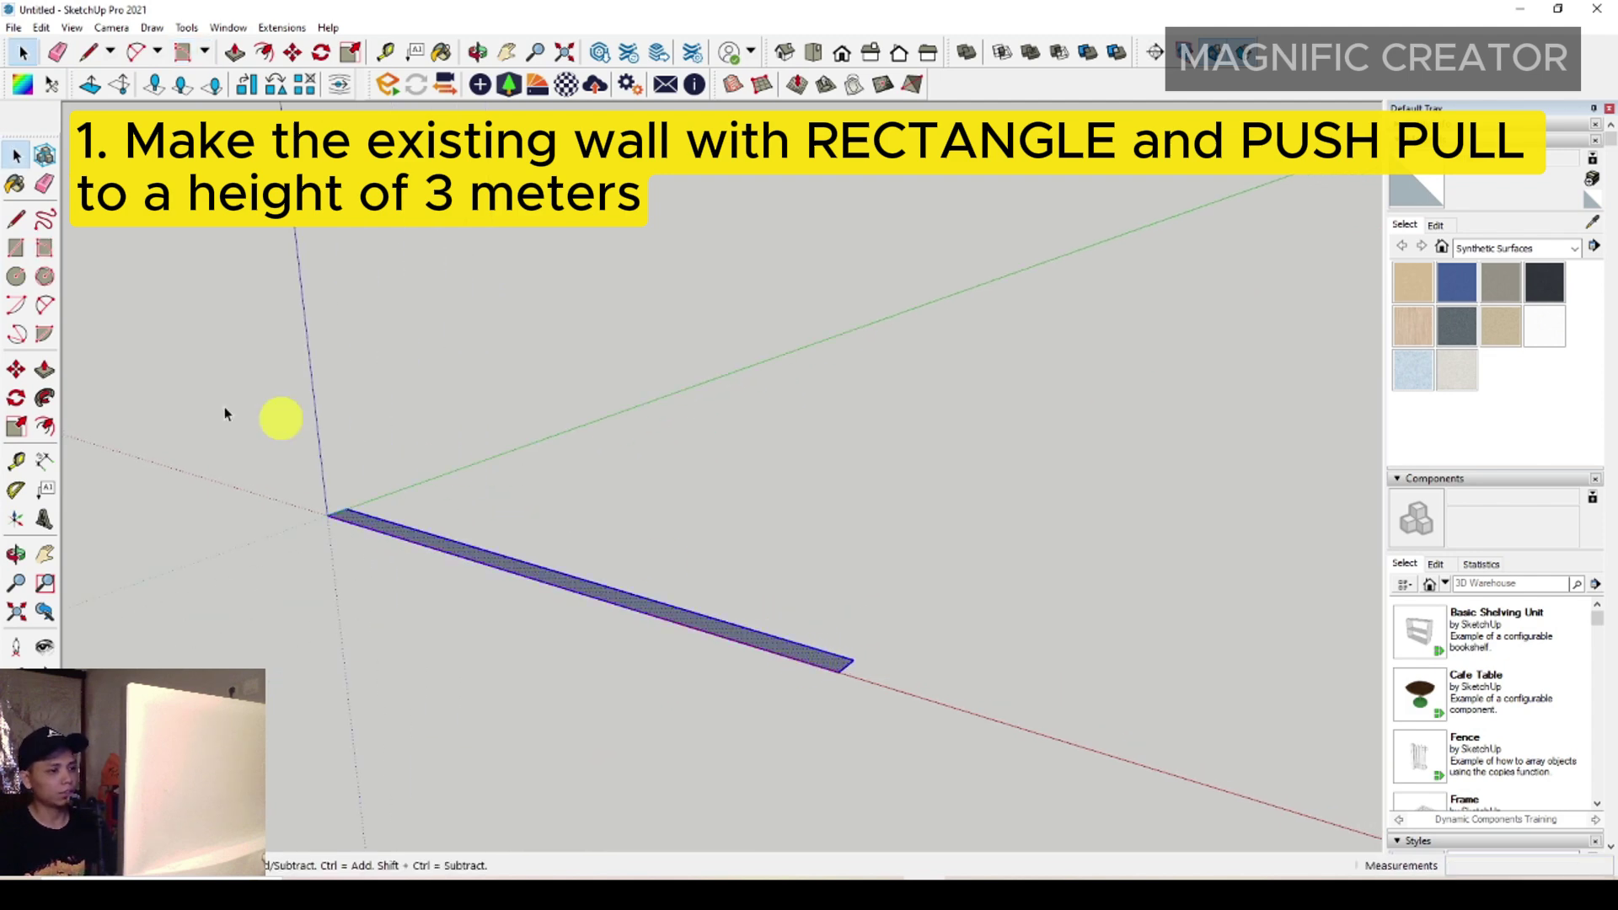
left_click(44, 369)
left_click(764, 648)
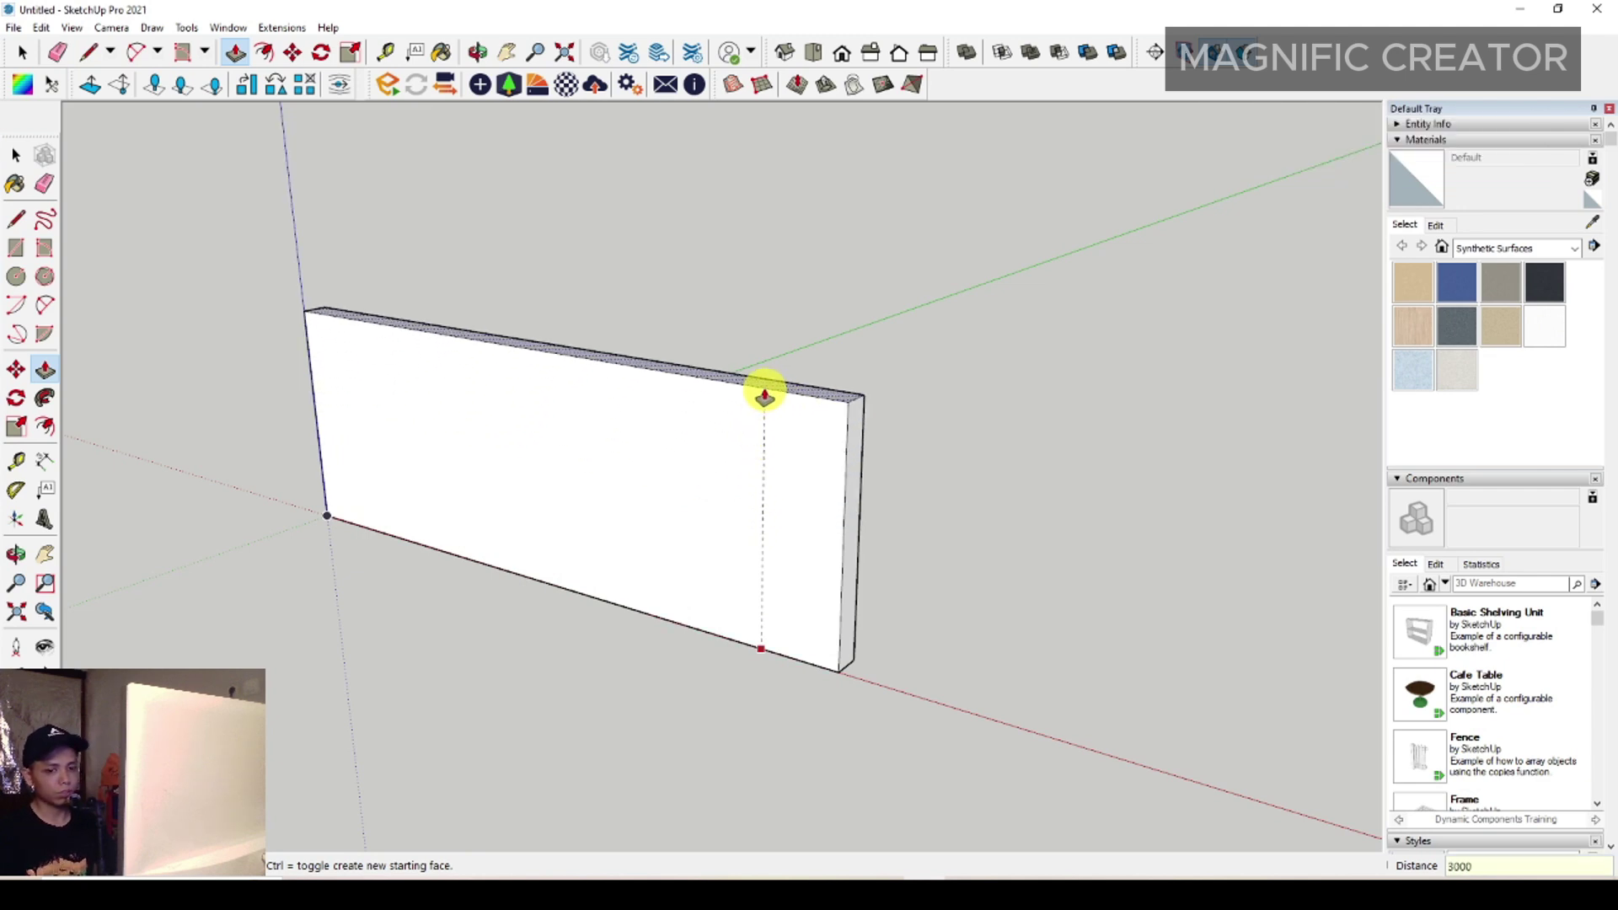
type("3000")
key("Return")
key("space")
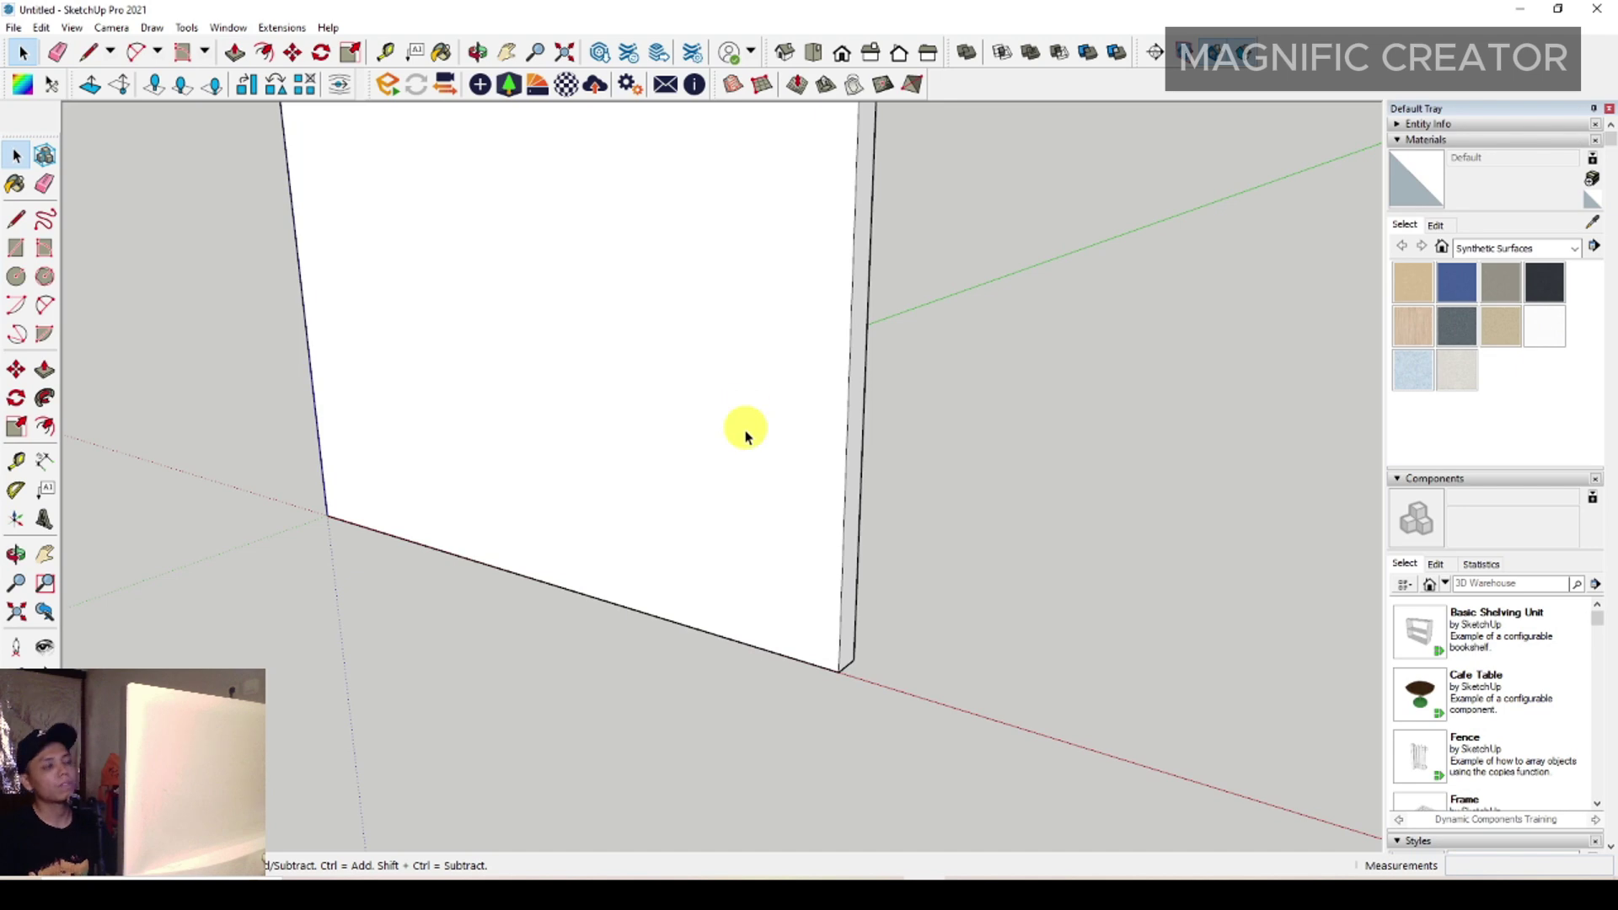
- Select all of the wall's connected geometry and make it a group
scroll(761, 472, "down", 5)
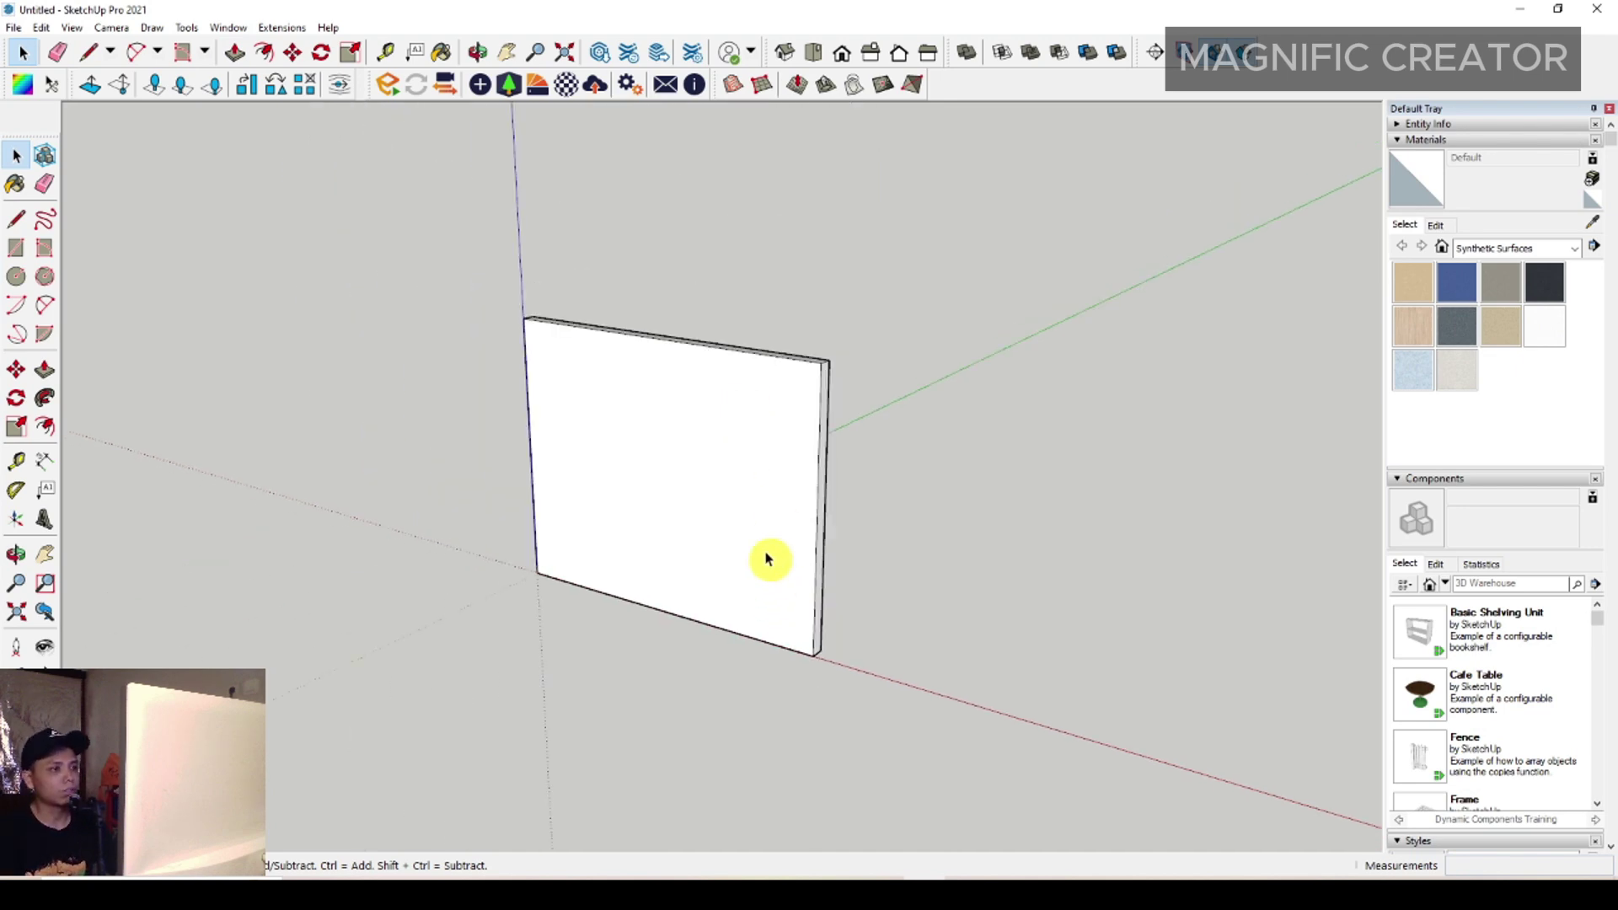
scroll(766, 553, "up", 3)
triple_click(827, 441)
right_click(843, 451)
left_click(842, 451)
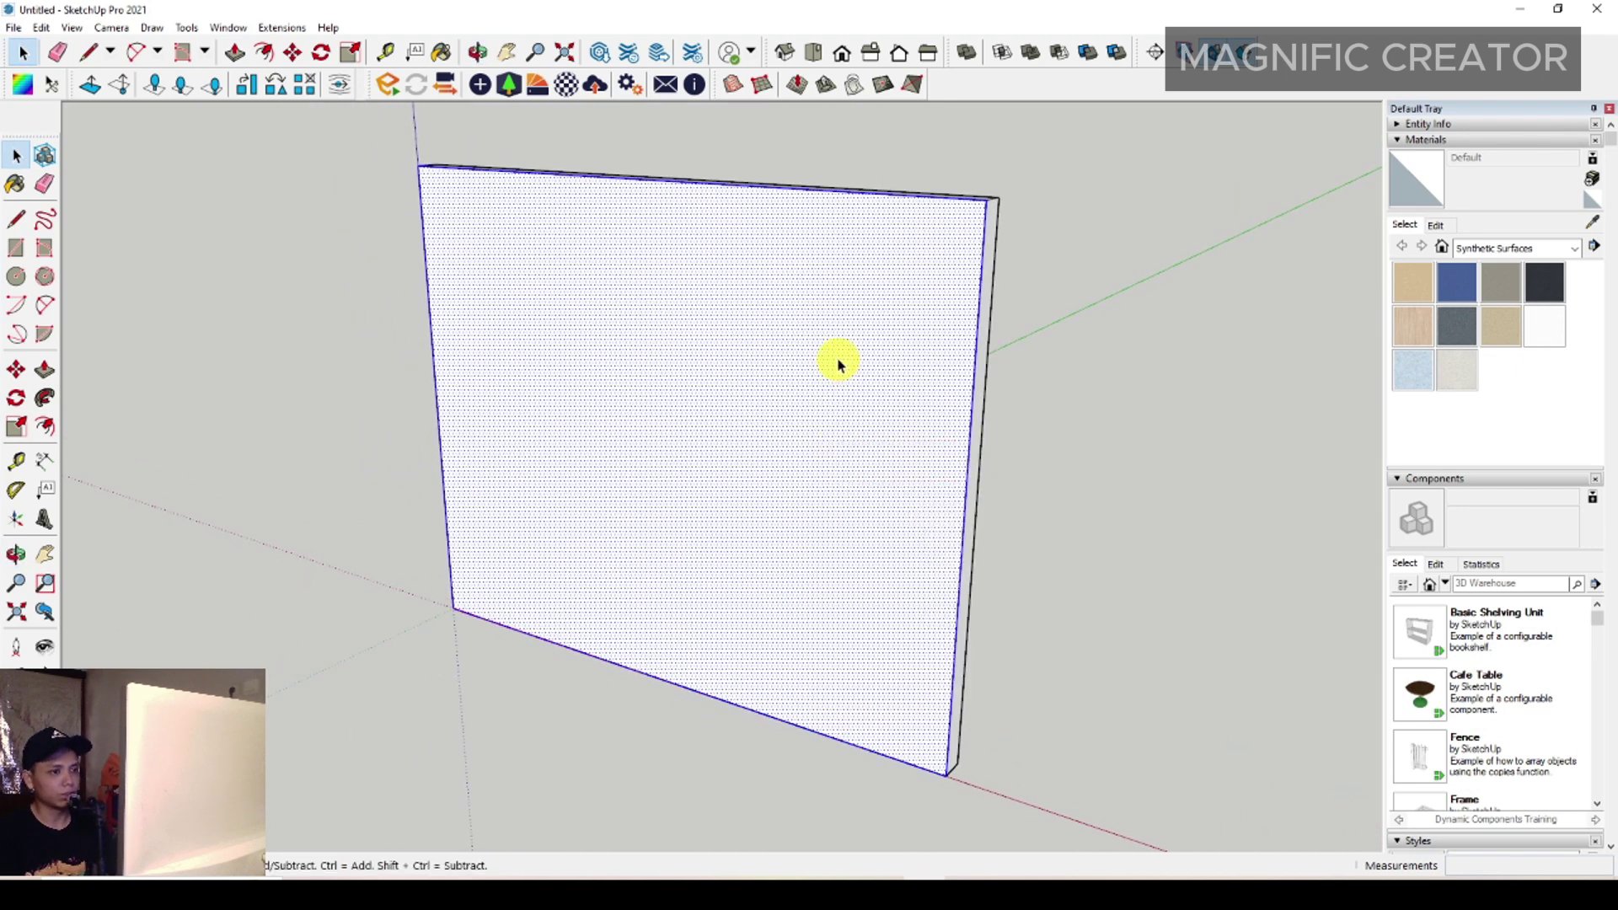
right_click(841, 359)
left_click(884, 509)
scroll(884, 509, "down", 2)
middle_click_drag(827, 518, 808, 515)
left_click(138, 413)
- Draw the floor rectangle in front of the wall at the wall's full width, about 2.8 m deep
left_click(16, 247)
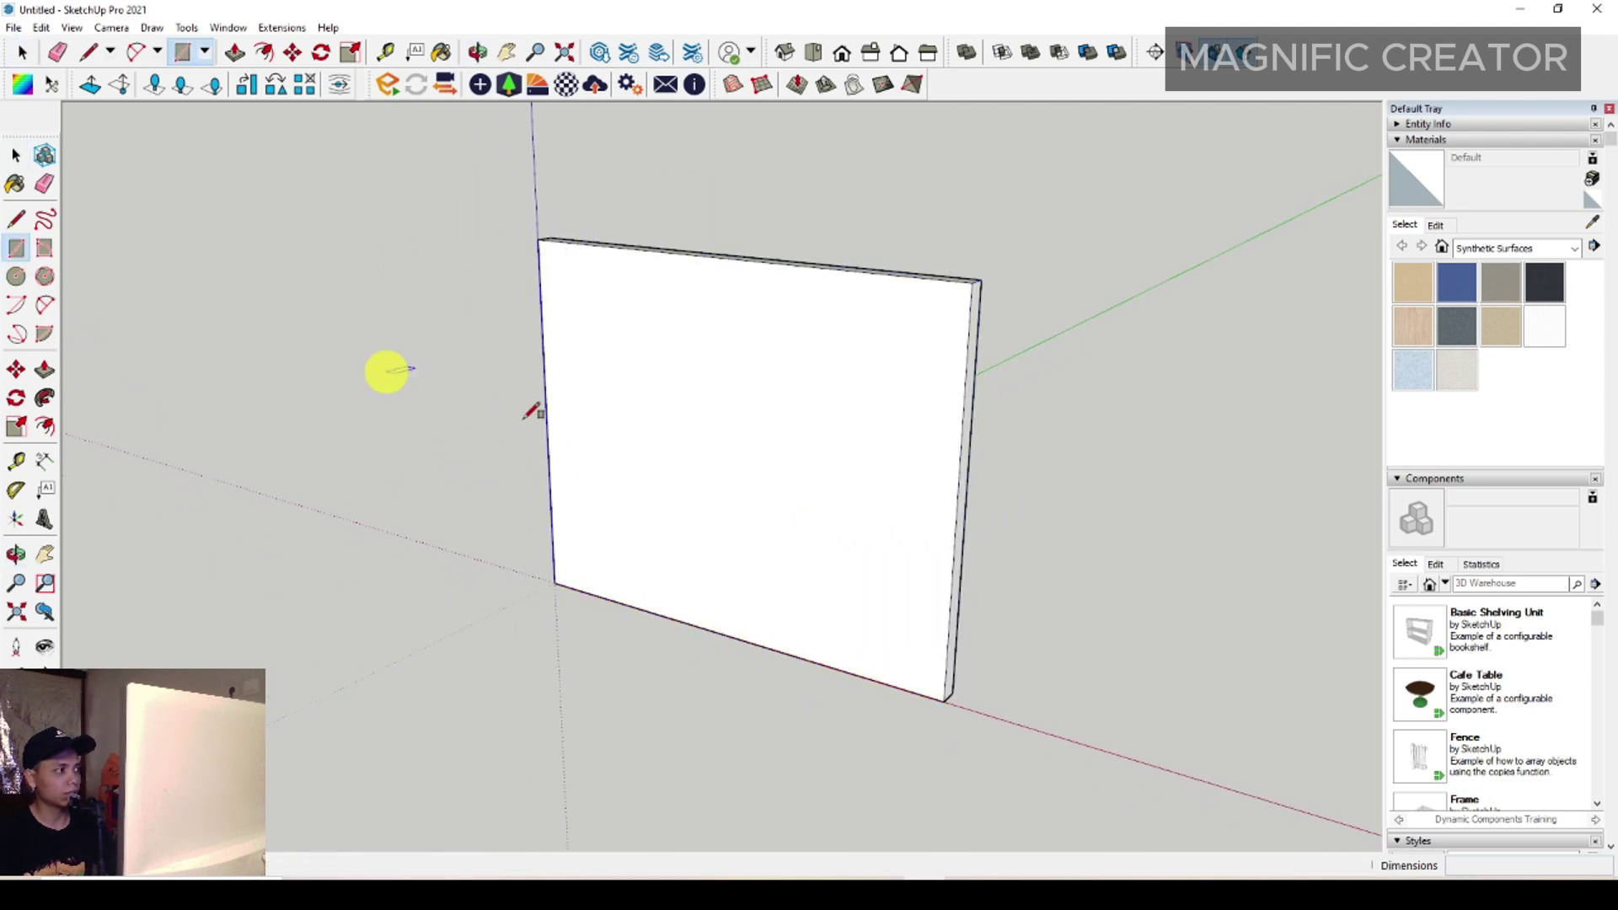
left_click(943, 700)
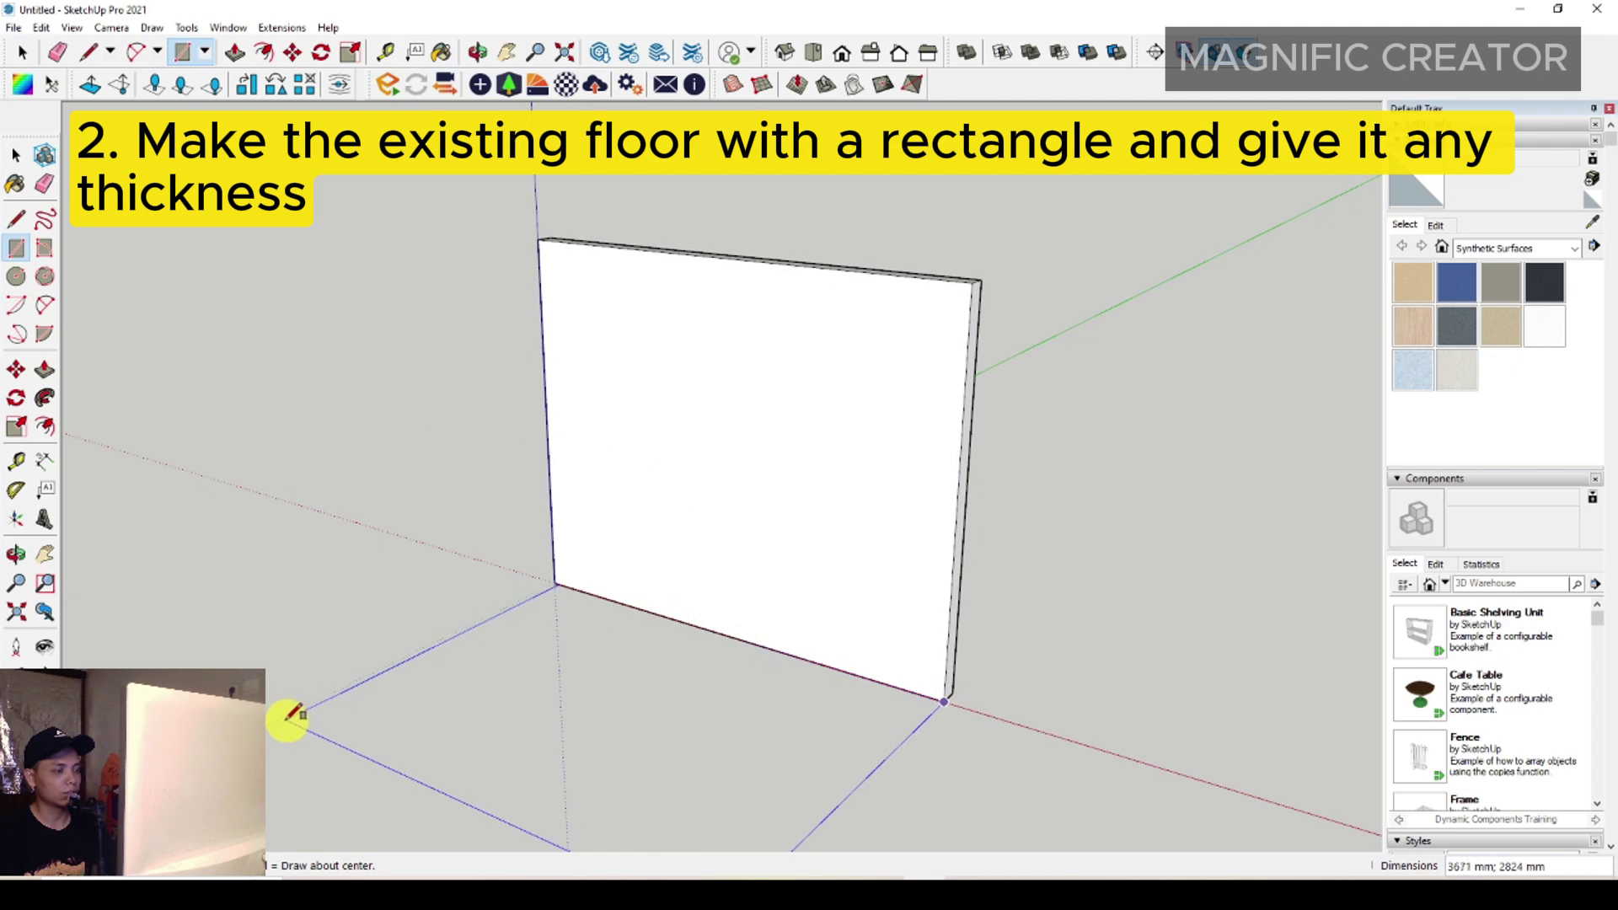
left_click(279, 721)
key("space")
scroll(783, 624, "down", 1)
- Push/Pull the floor face downward to a thickness of about 167 mm
middle_click_drag(796, 706, 775, 614, "shift")
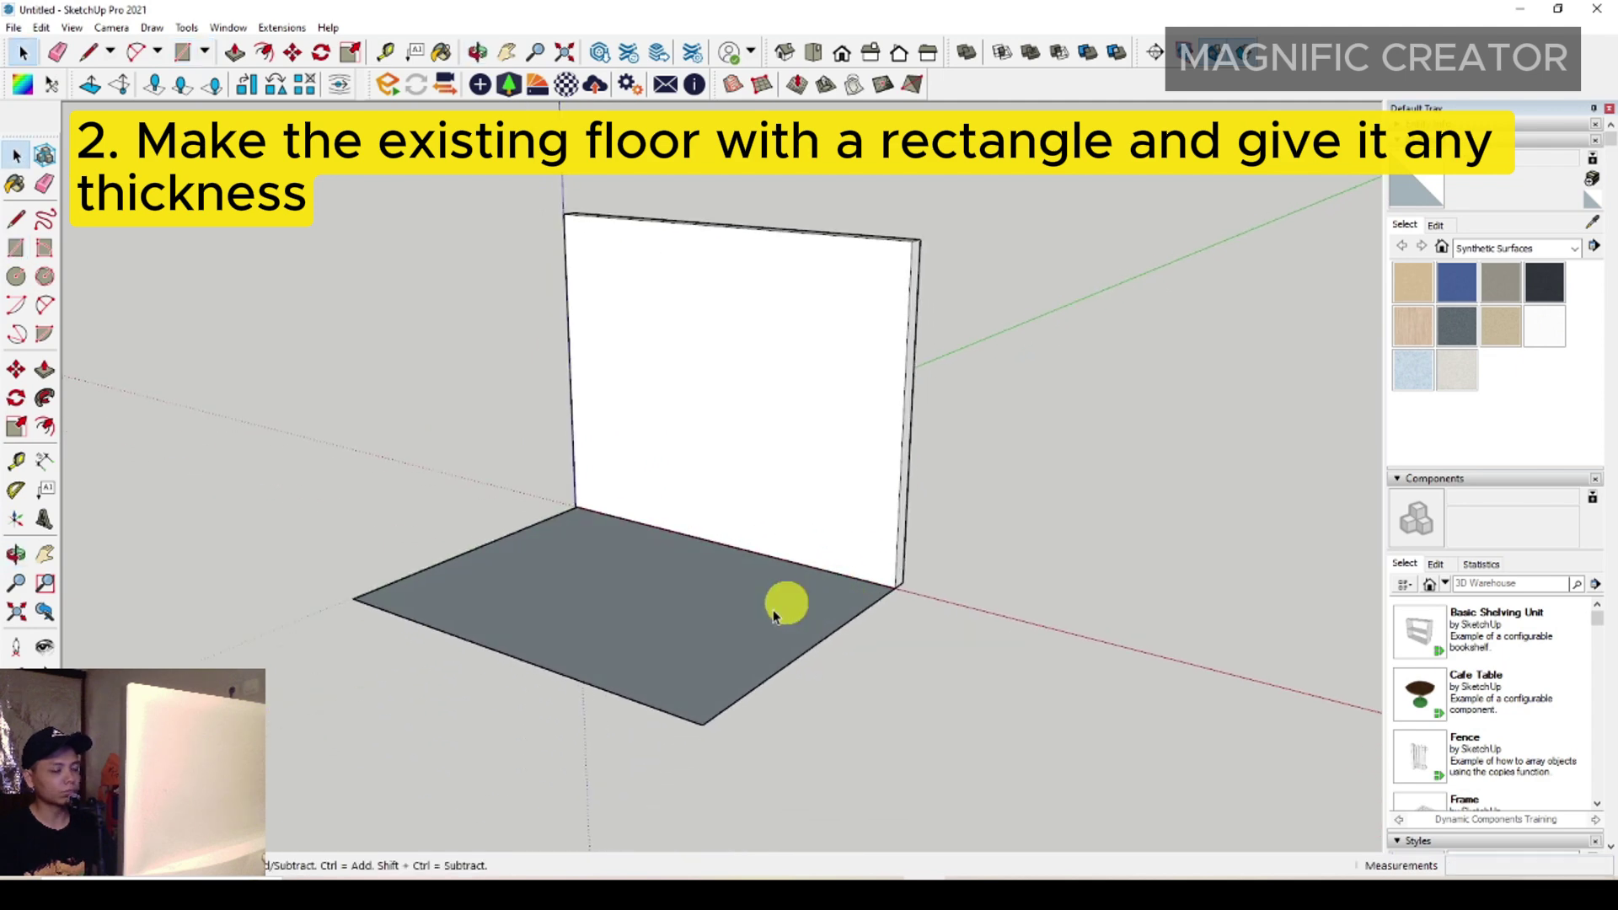
scroll(776, 621, "up", 2)
left_click(789, 629)
left_click(17, 371)
left_click(502, 484)
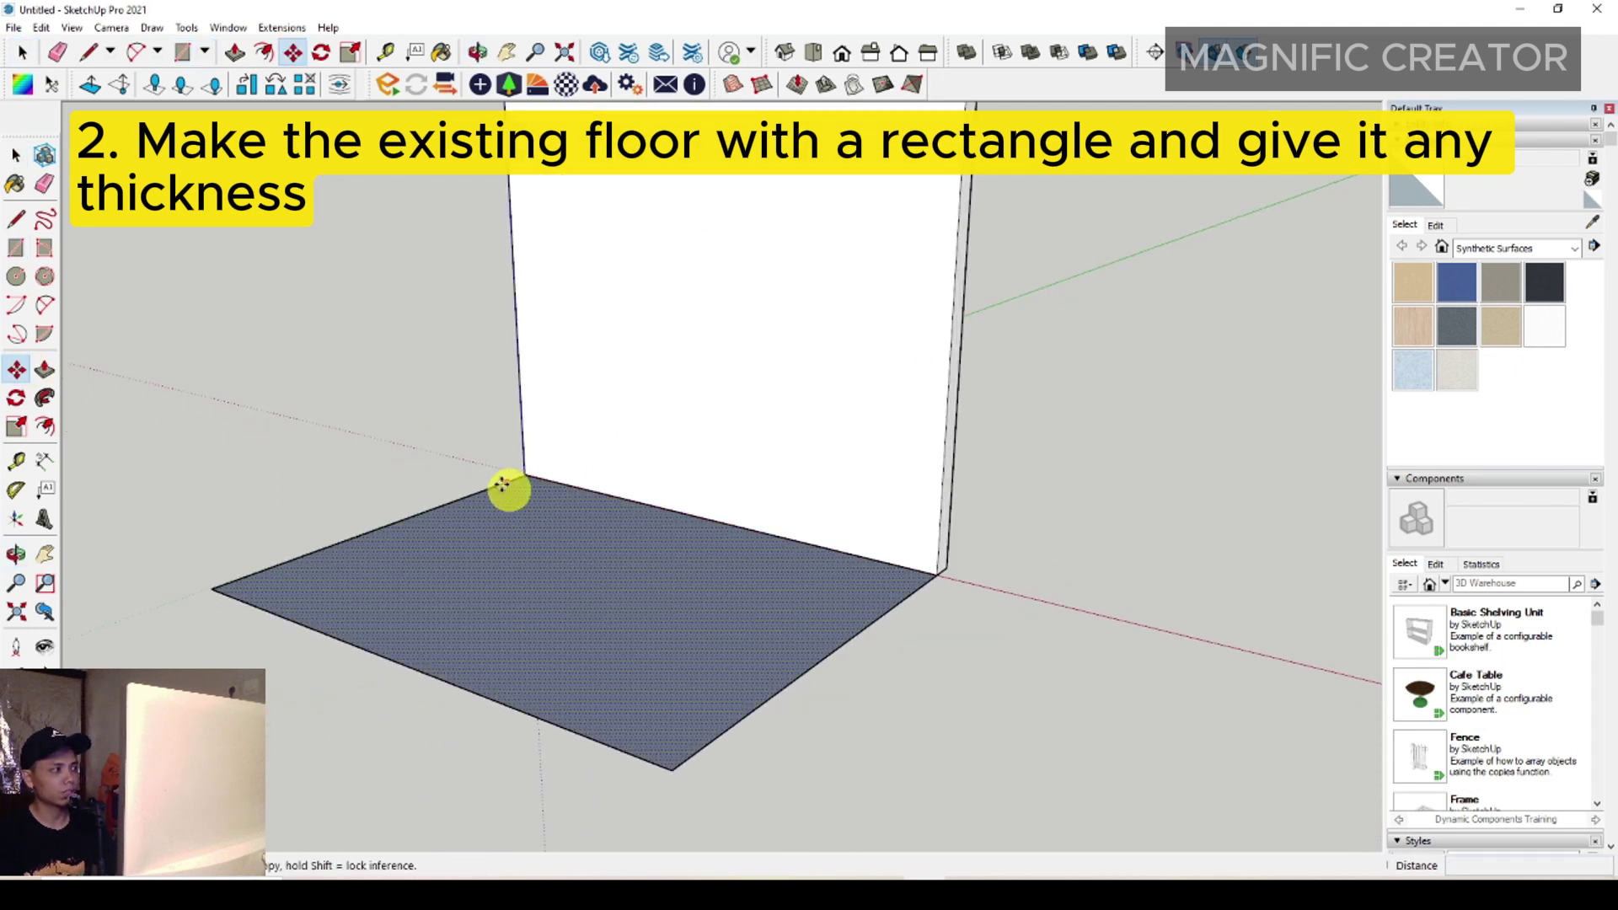
left_click(44, 370)
left_click(821, 644)
left_click(826, 670)
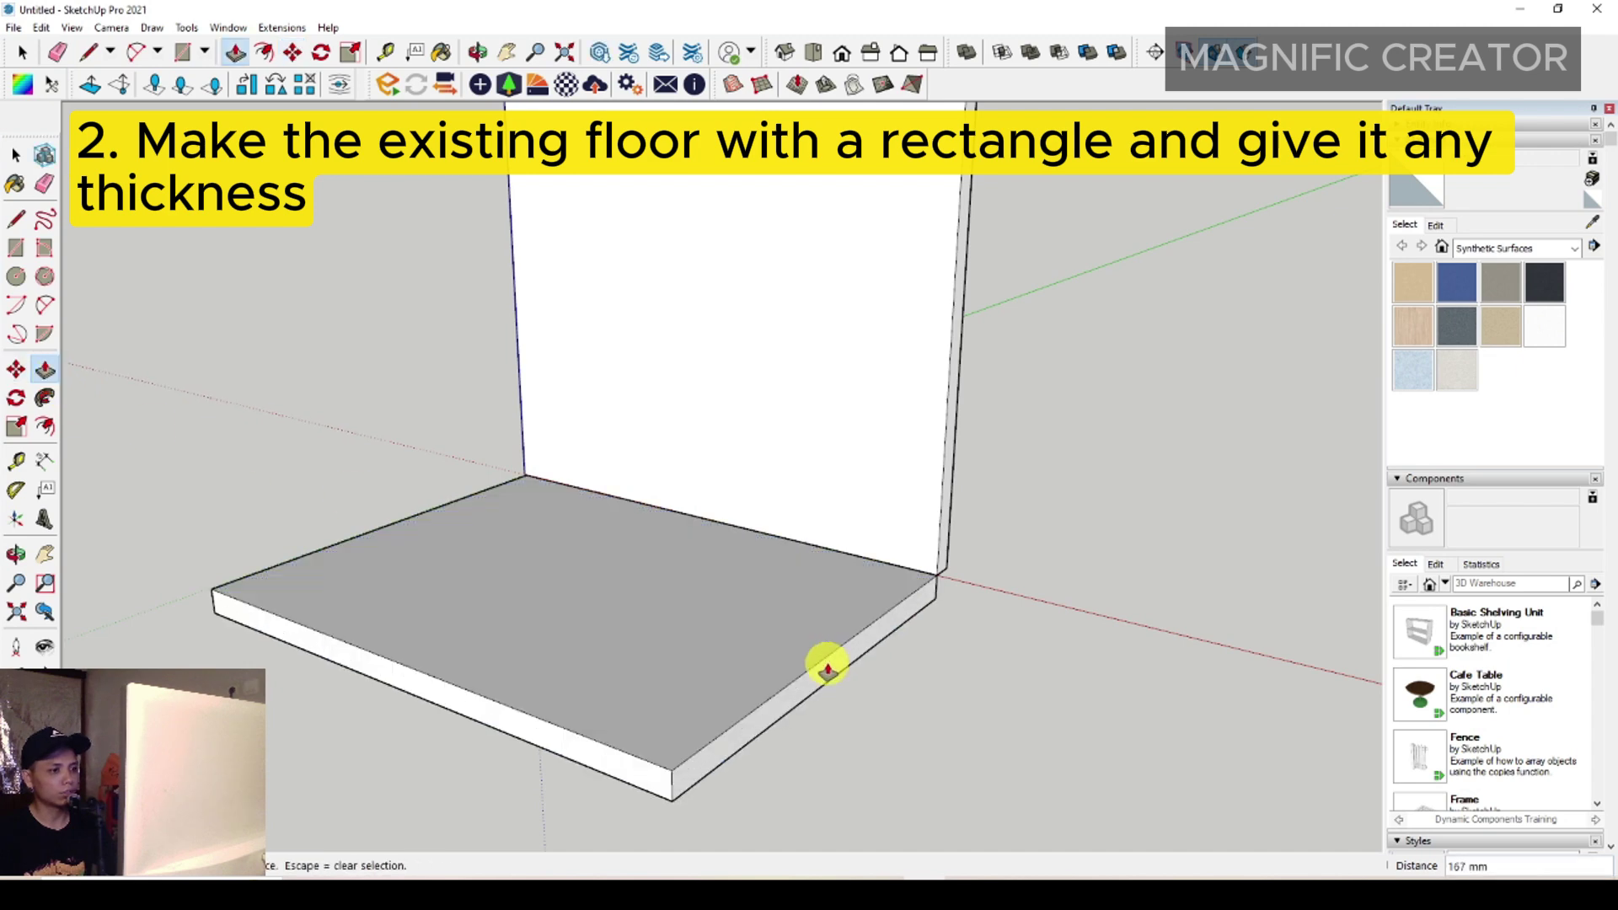
- Select all of the floor slab's geometry and make it a group
key("space")
double_click(833, 621)
right_click(831, 619)
left_click(881, 506)
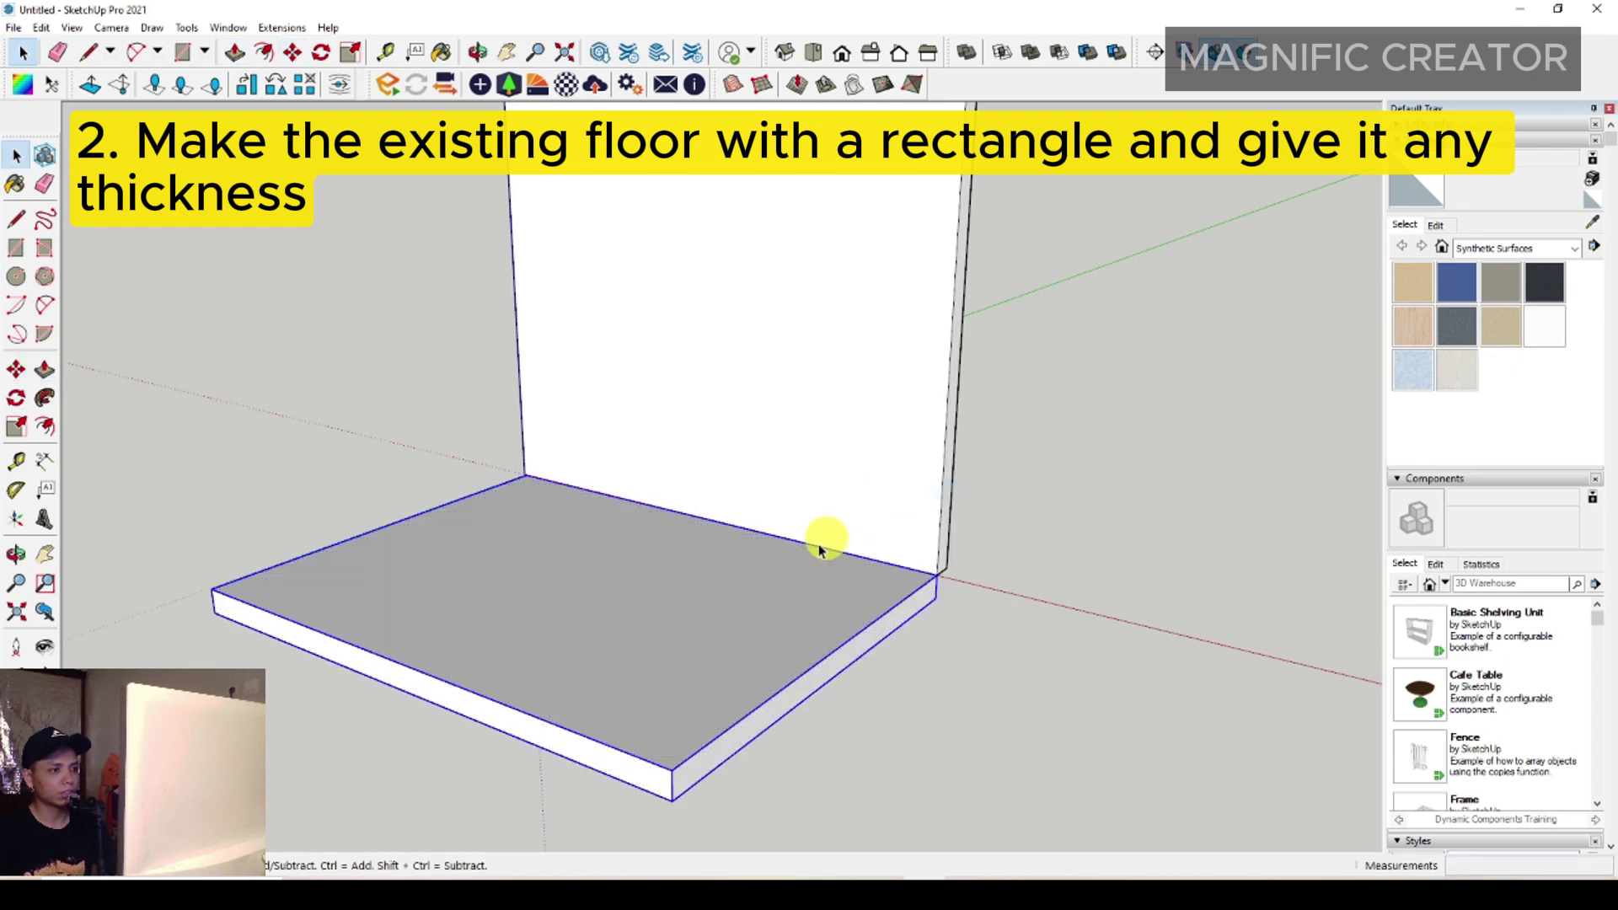
- Draw the shelf pattern's base line along the wall's bottom edge, about 766 mm long, and a first vertical rise of about 206 mm
scroll(699, 556, "down", 3)
middle_click_drag(699, 557, 674, 497)
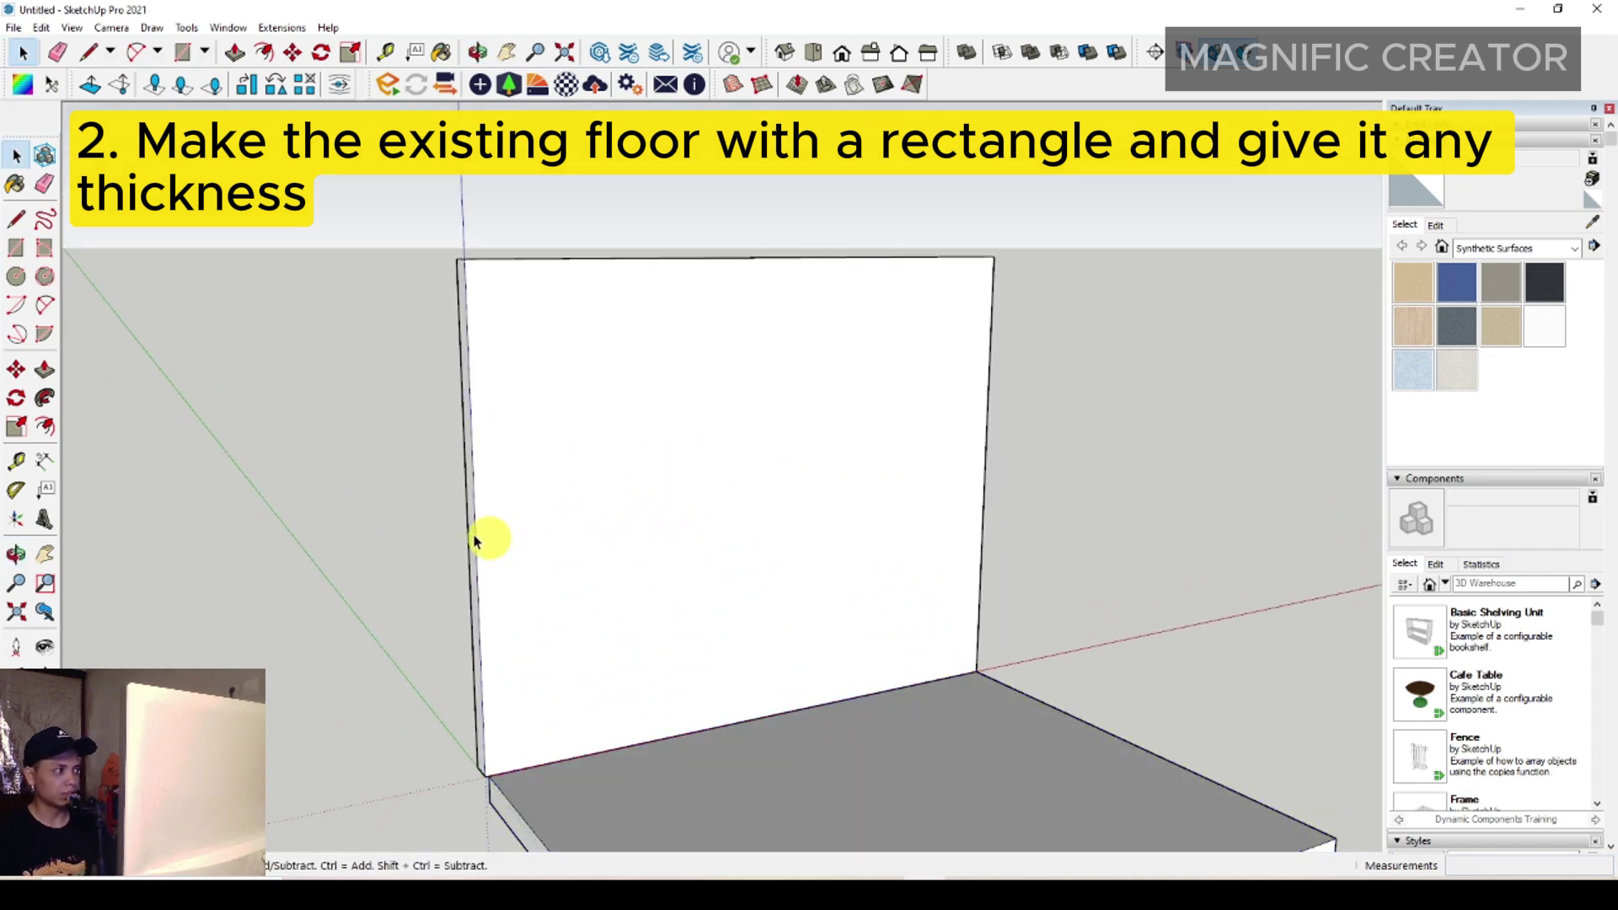
left_click(16, 220)
scroll(769, 594, "up", 3)
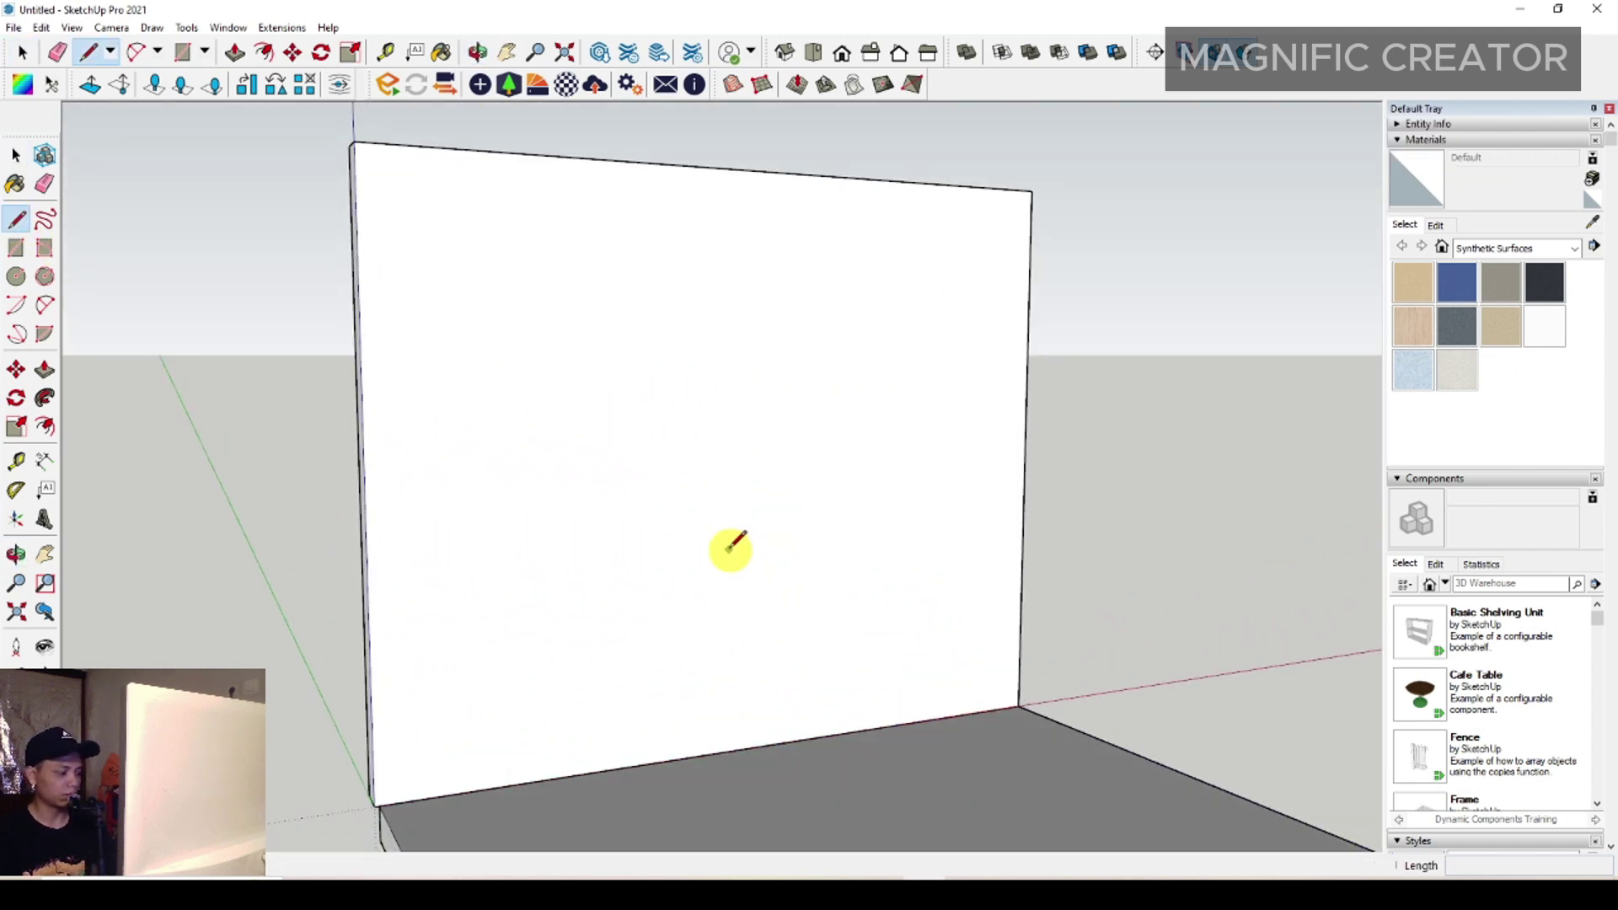
left_click(687, 758)
scroll(801, 735, "up", 2)
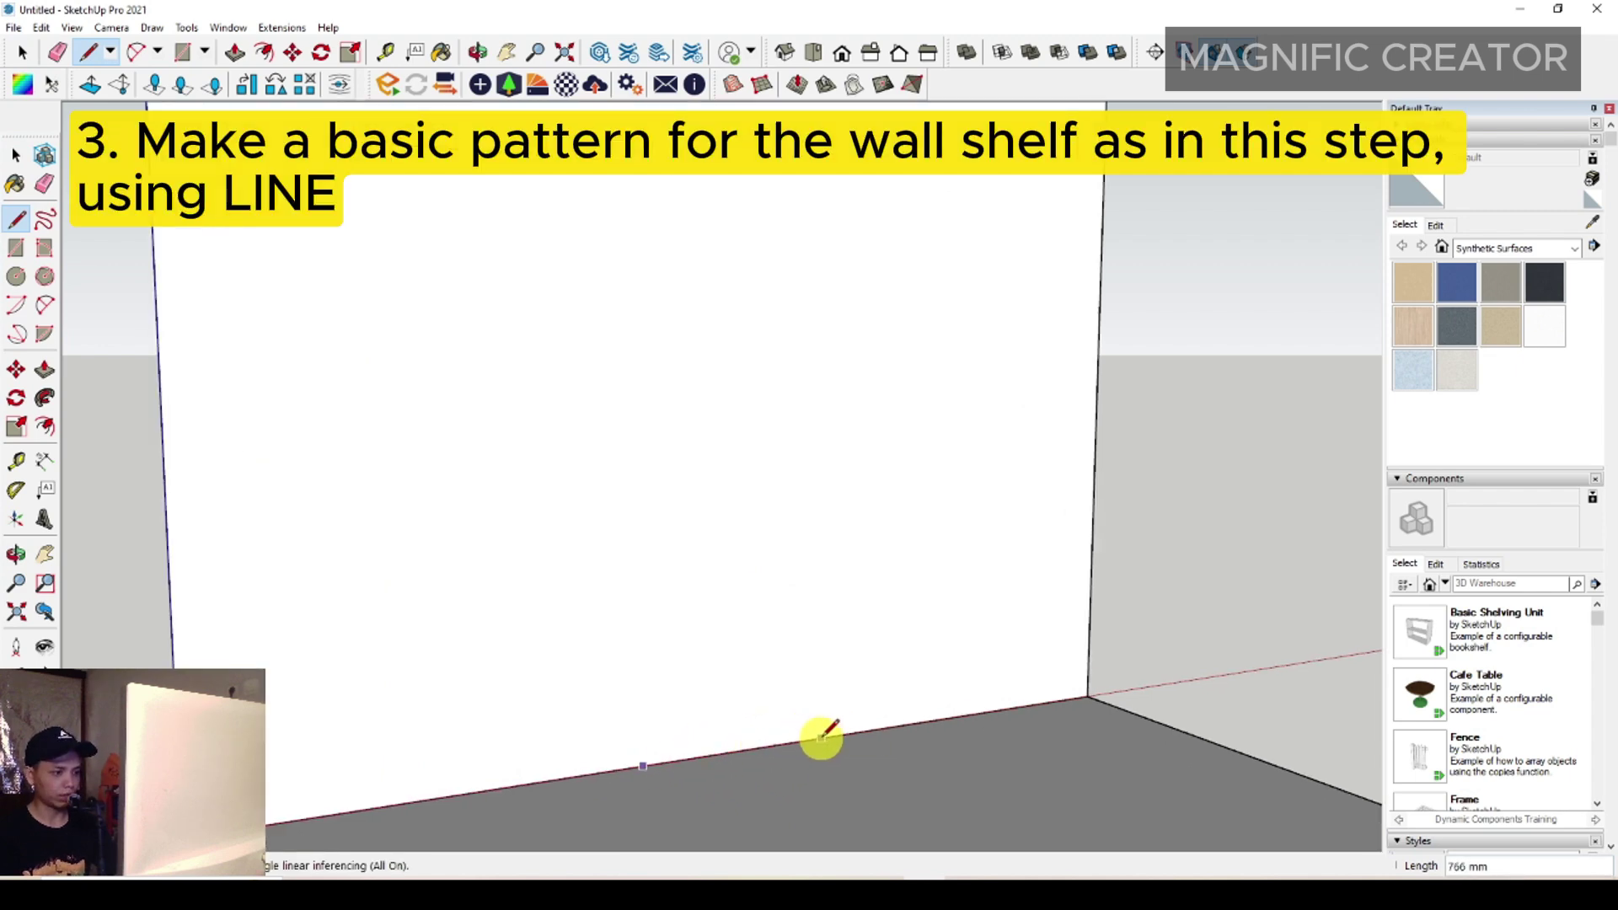
scroll(834, 663, "up", 1)
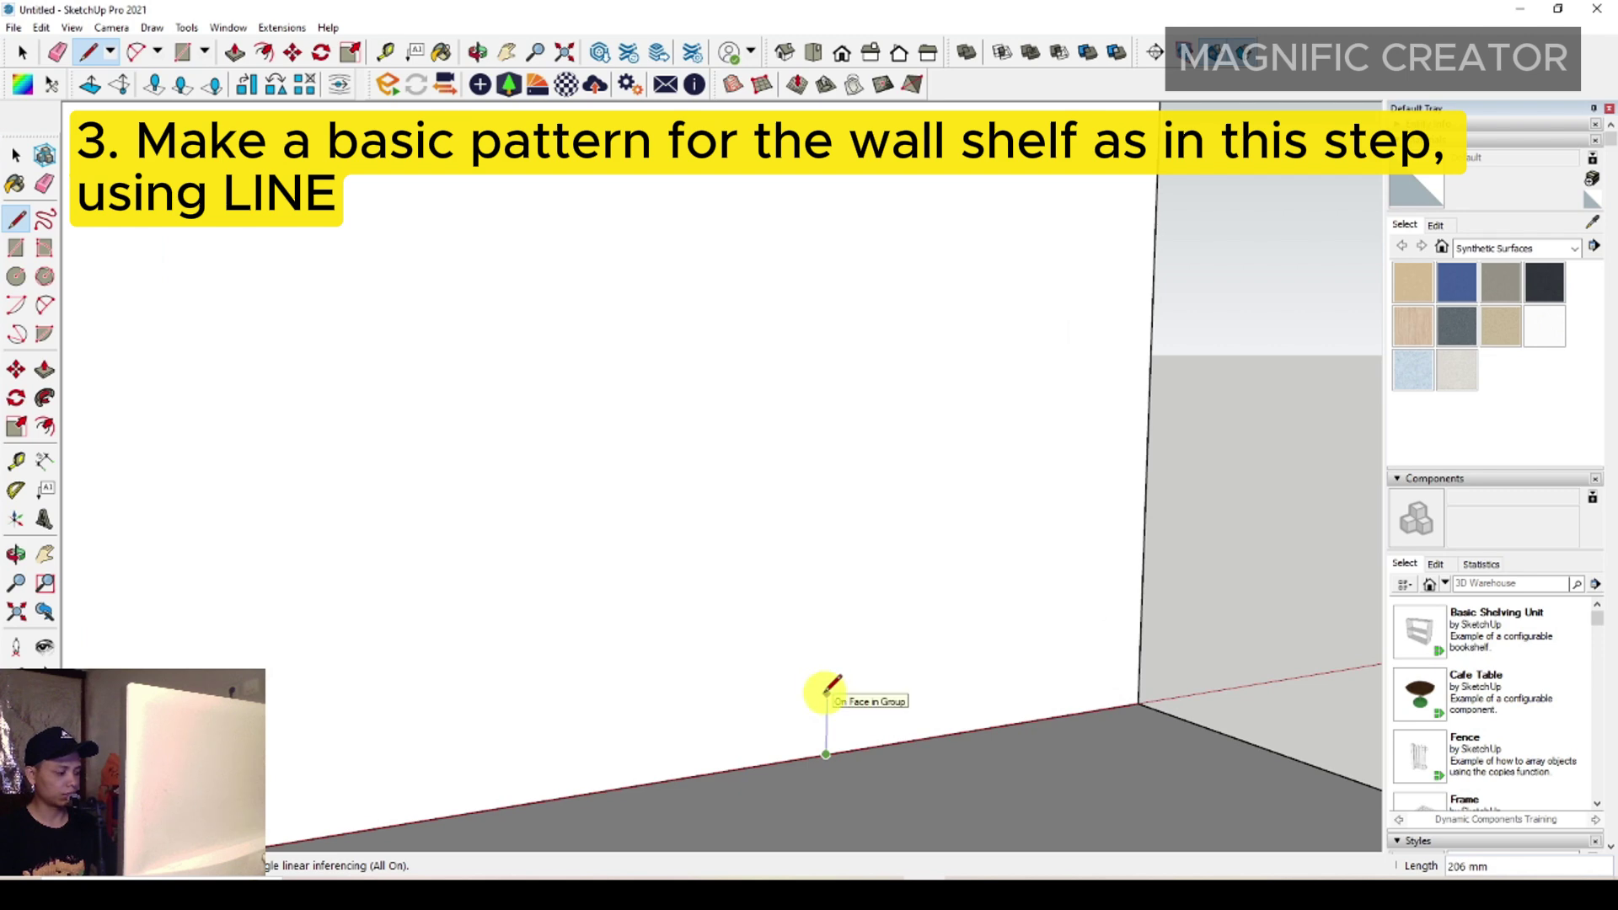
left_click(827, 690)
- Continue the line up the wall face in a zigzag of long sloping shelf segments joined by vertical rises of about 200 mm
scroll(685, 688, "down", 1)
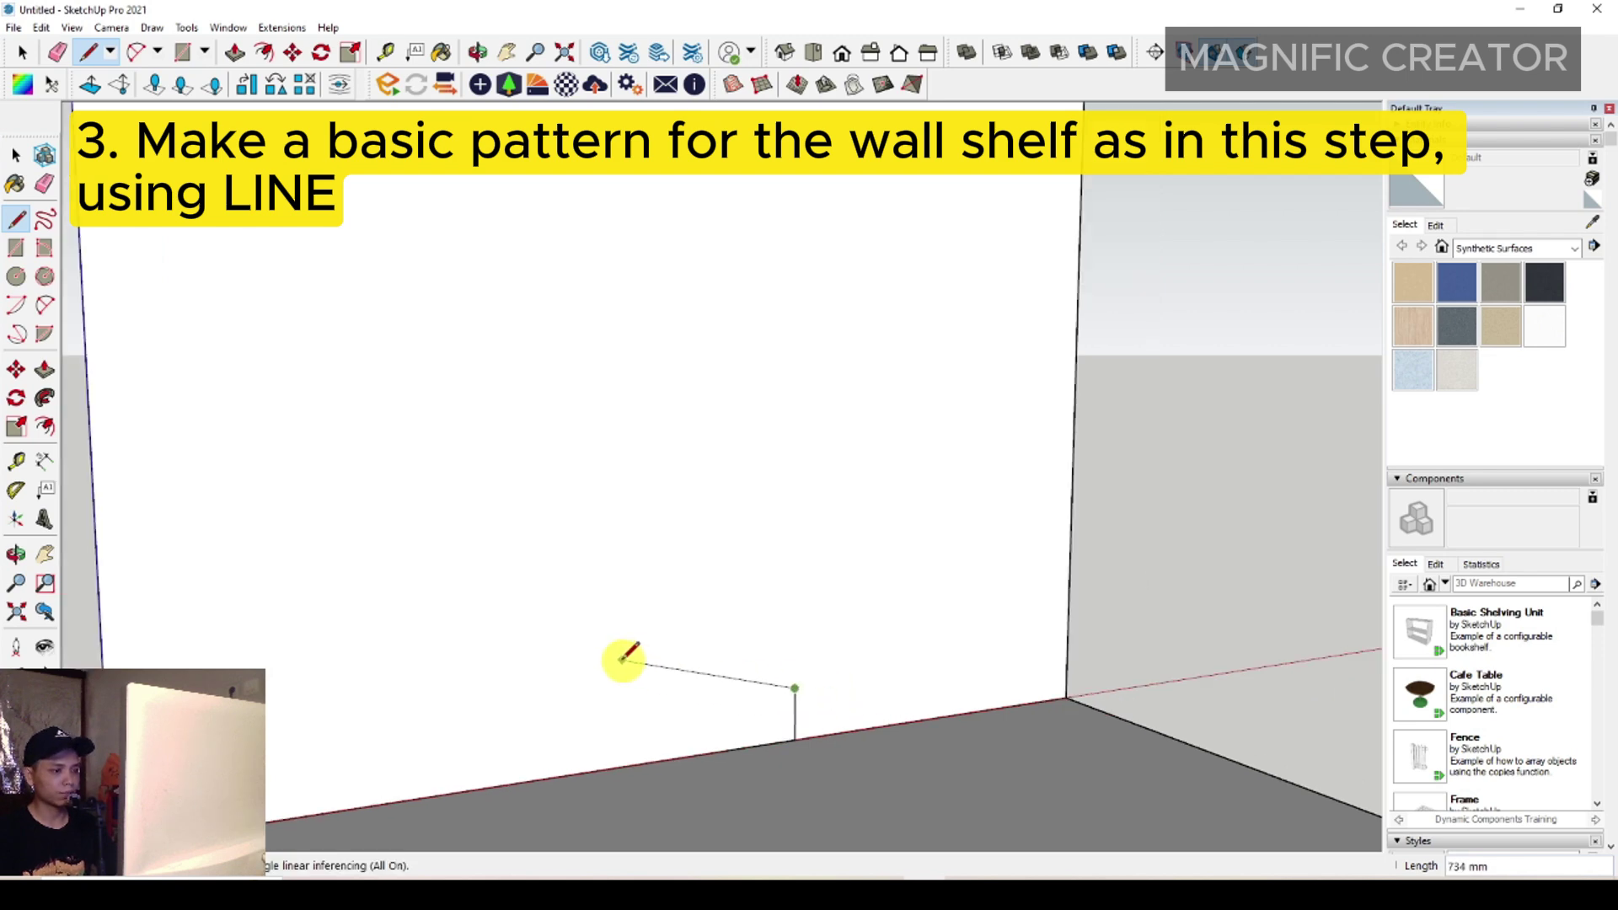
left_click(594, 668)
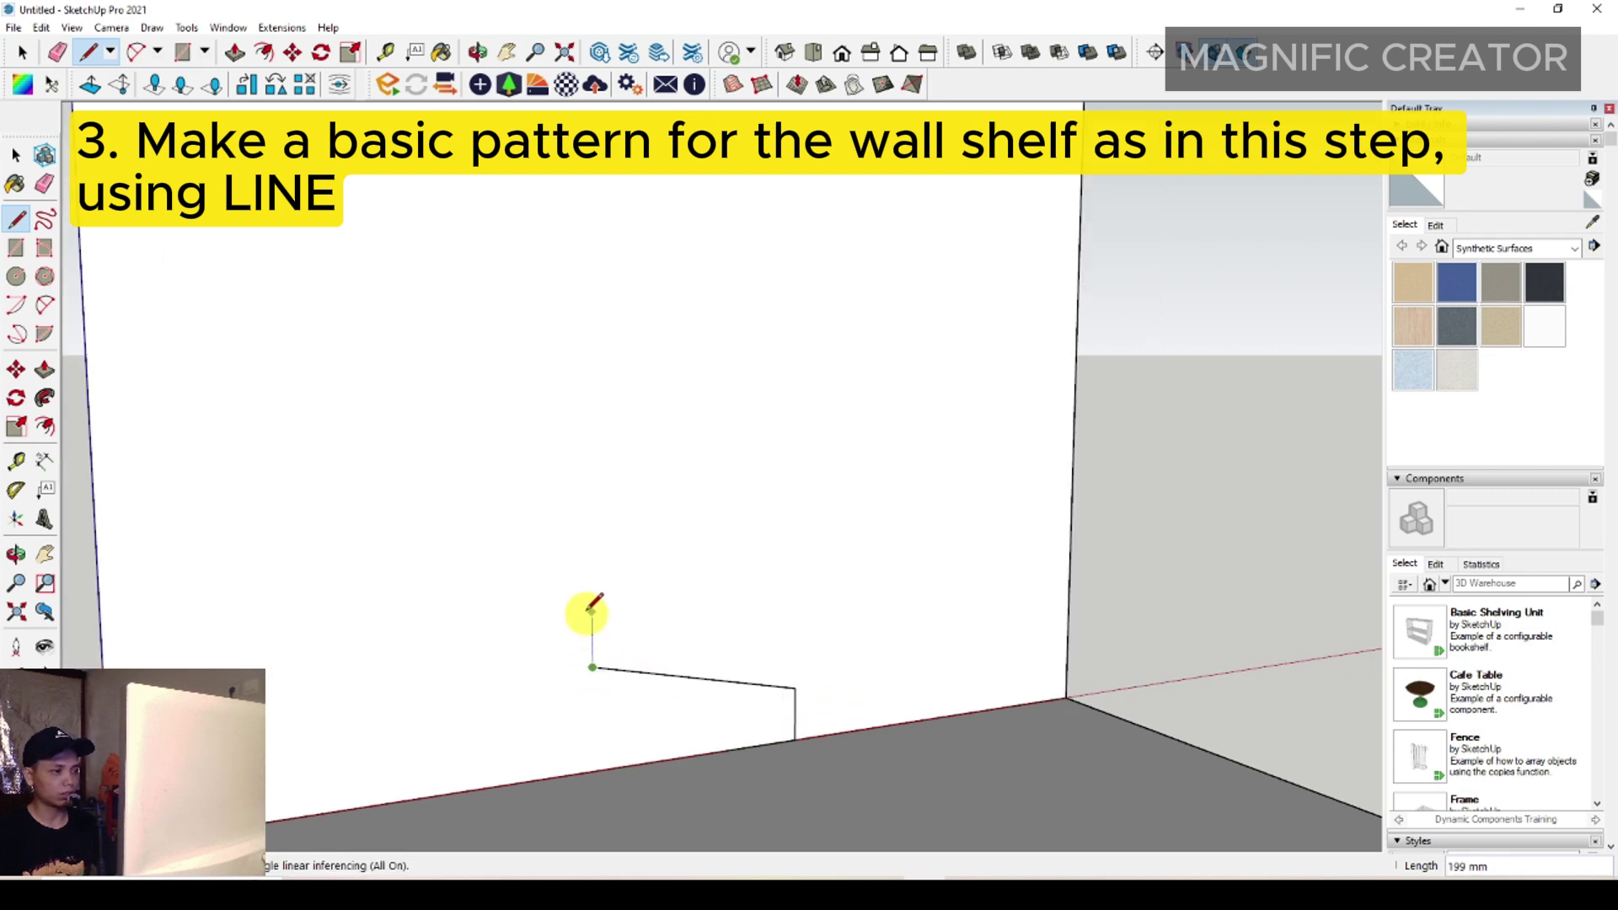
scroll(591, 615, "up", 1)
left_click(593, 603)
scroll(792, 558, "down", 1)
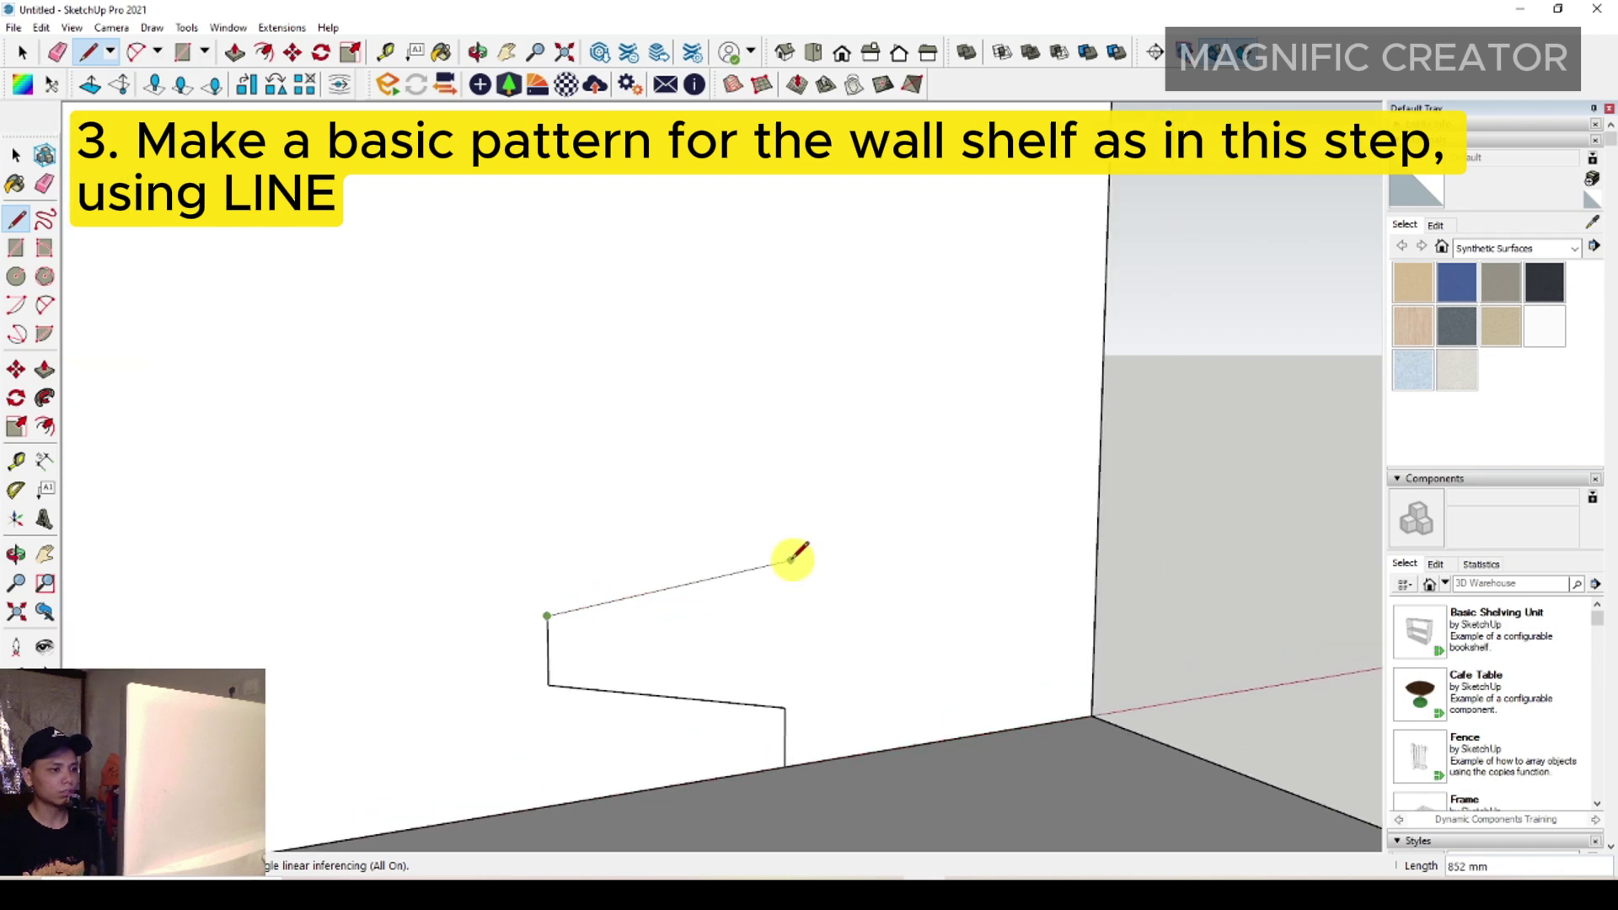
left_click(803, 561)
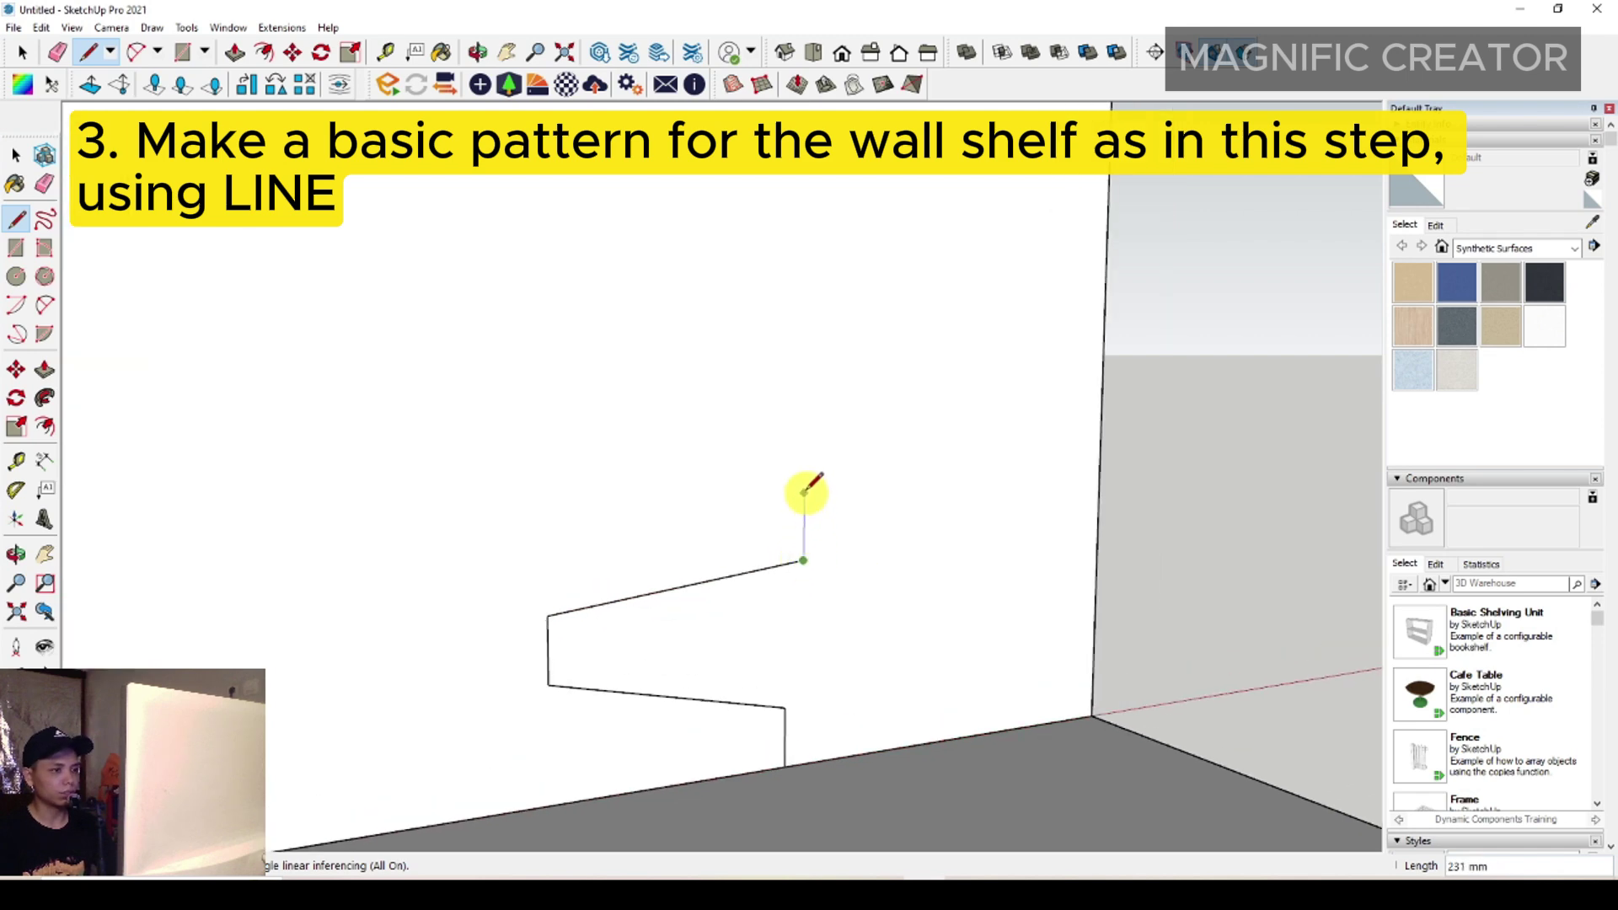
left_click(524, 473)
- Extend the zigzag toward the top of the wall with more shelf segments and rises, ending in a short downward line at the open end
scroll(546, 474, "down", 1)
scroll(571, 560, "up", 1)
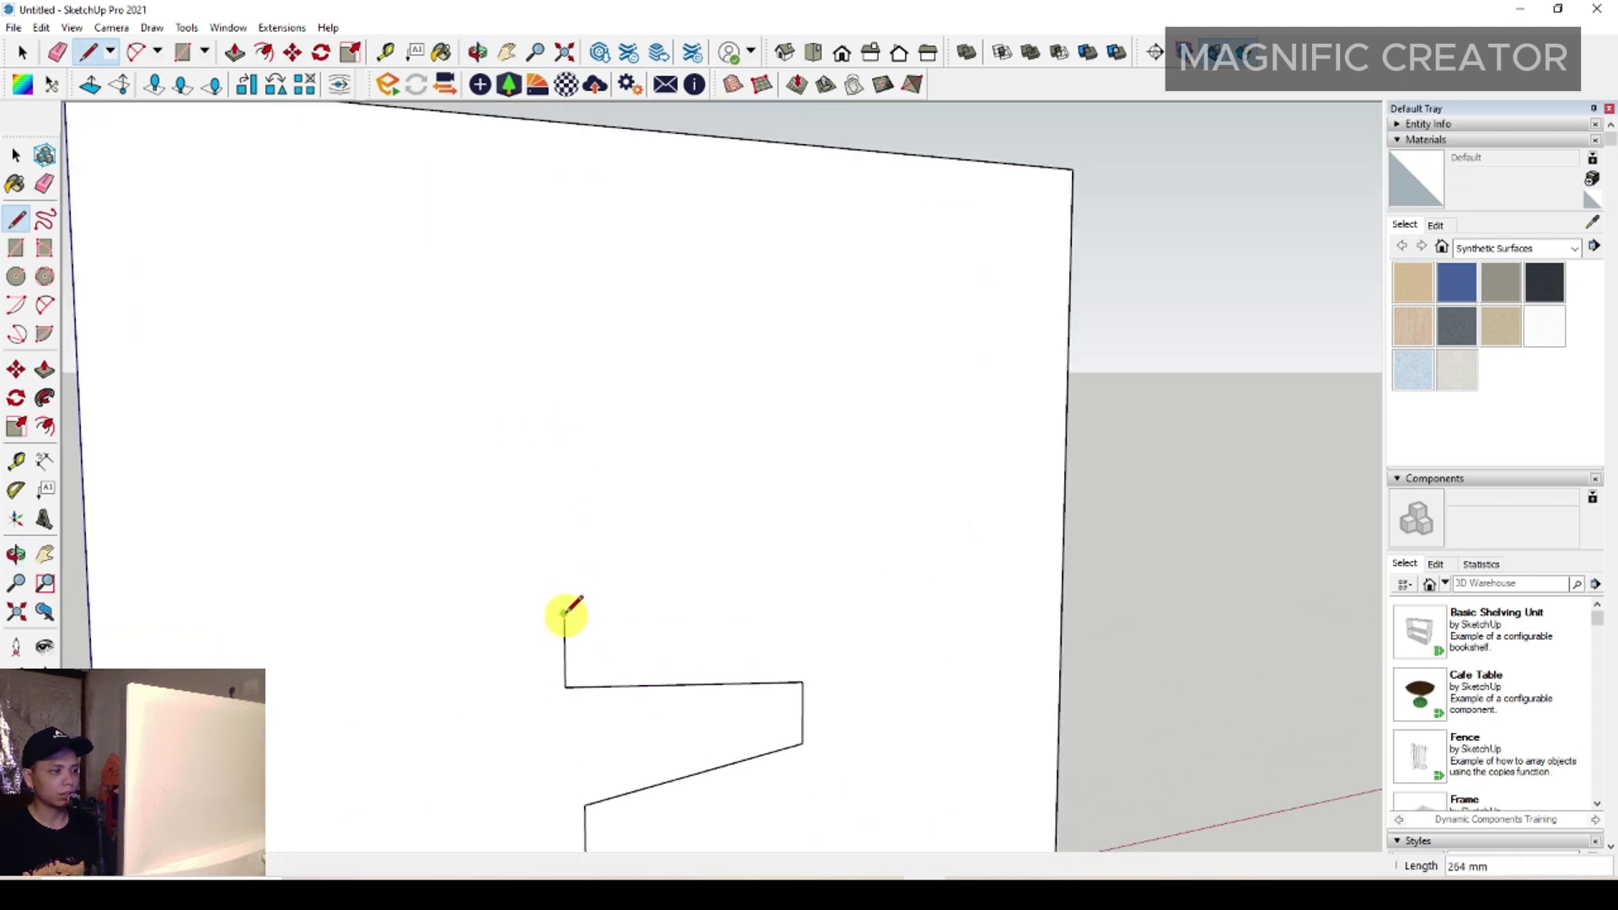
left_click(565, 612)
left_click(807, 561)
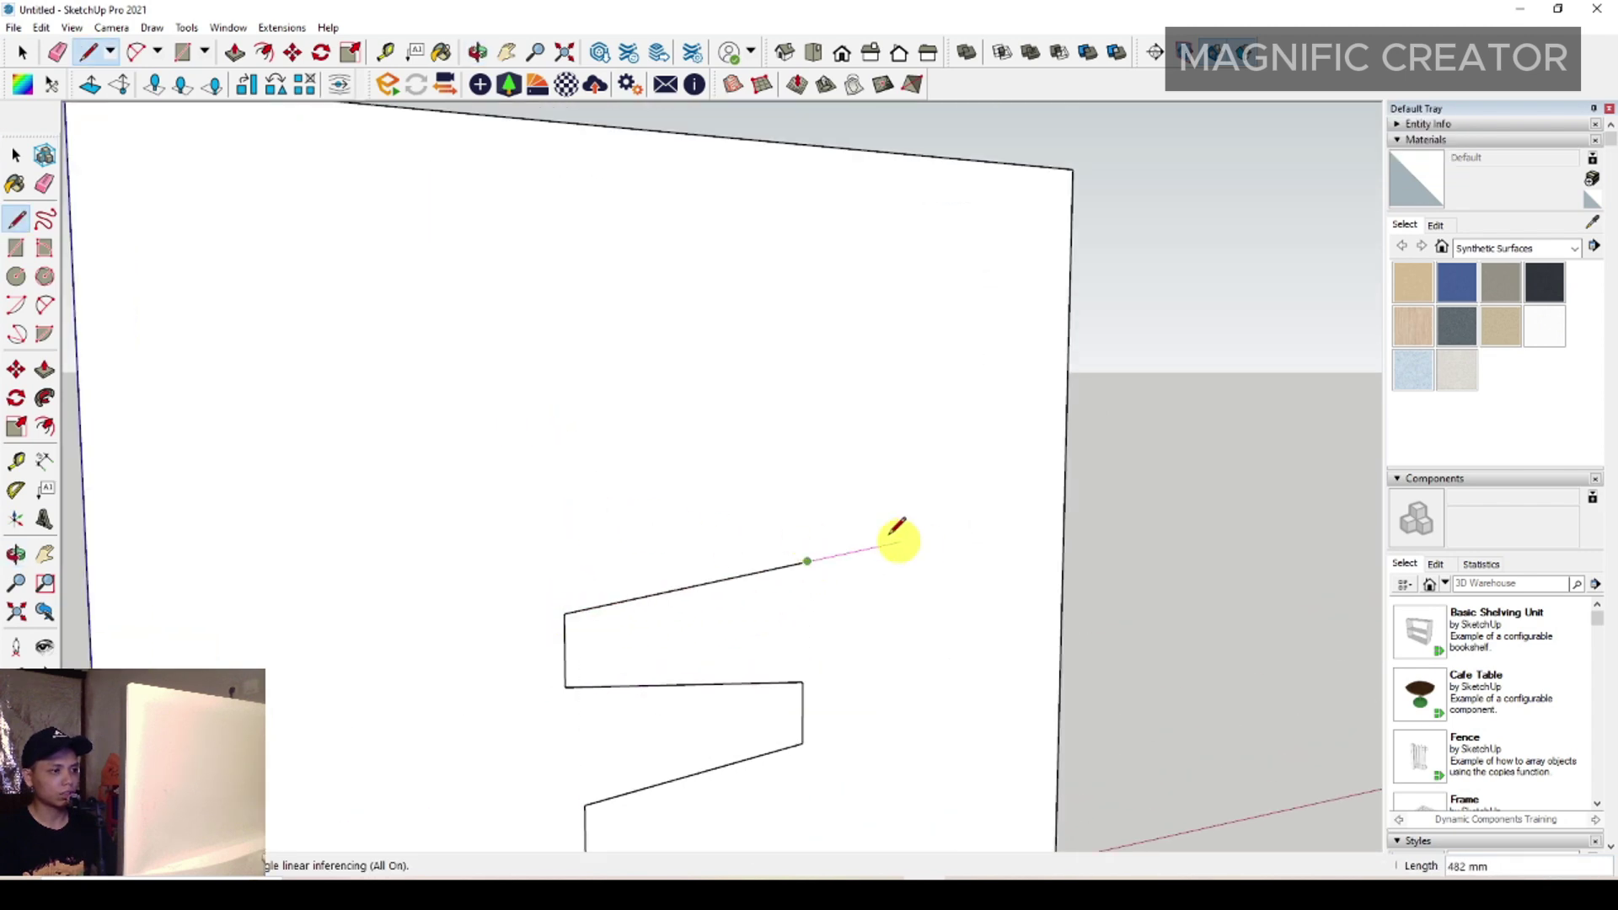
left_click(807, 505)
scroll(643, 508, "down", 1)
scroll(595, 518, "up", 1)
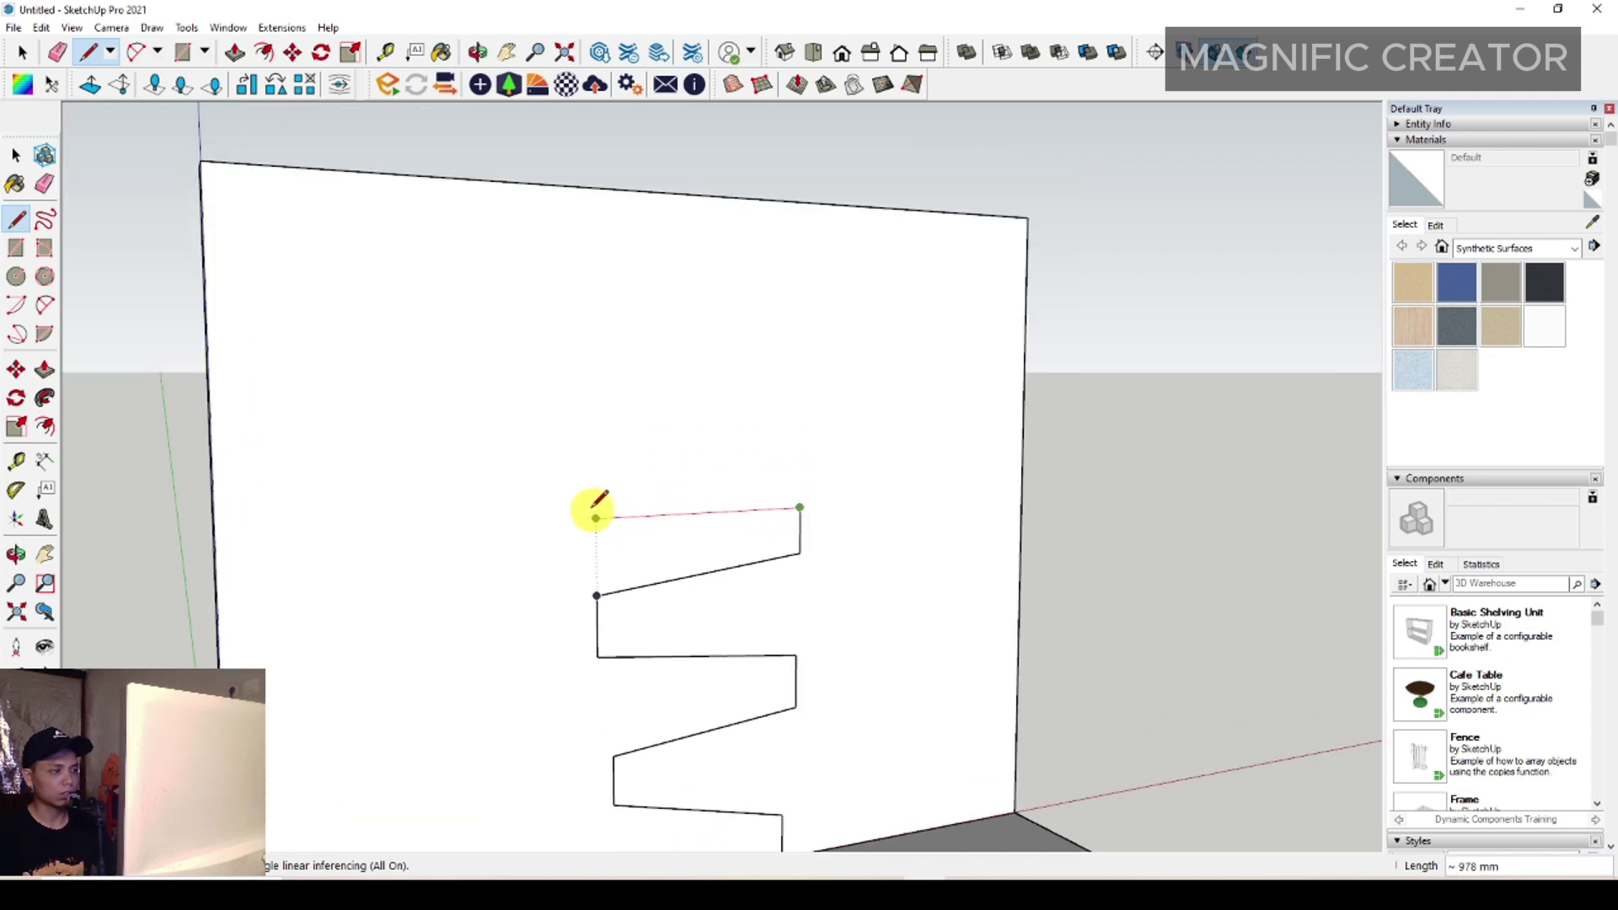
scroll(575, 502, "up", 1)
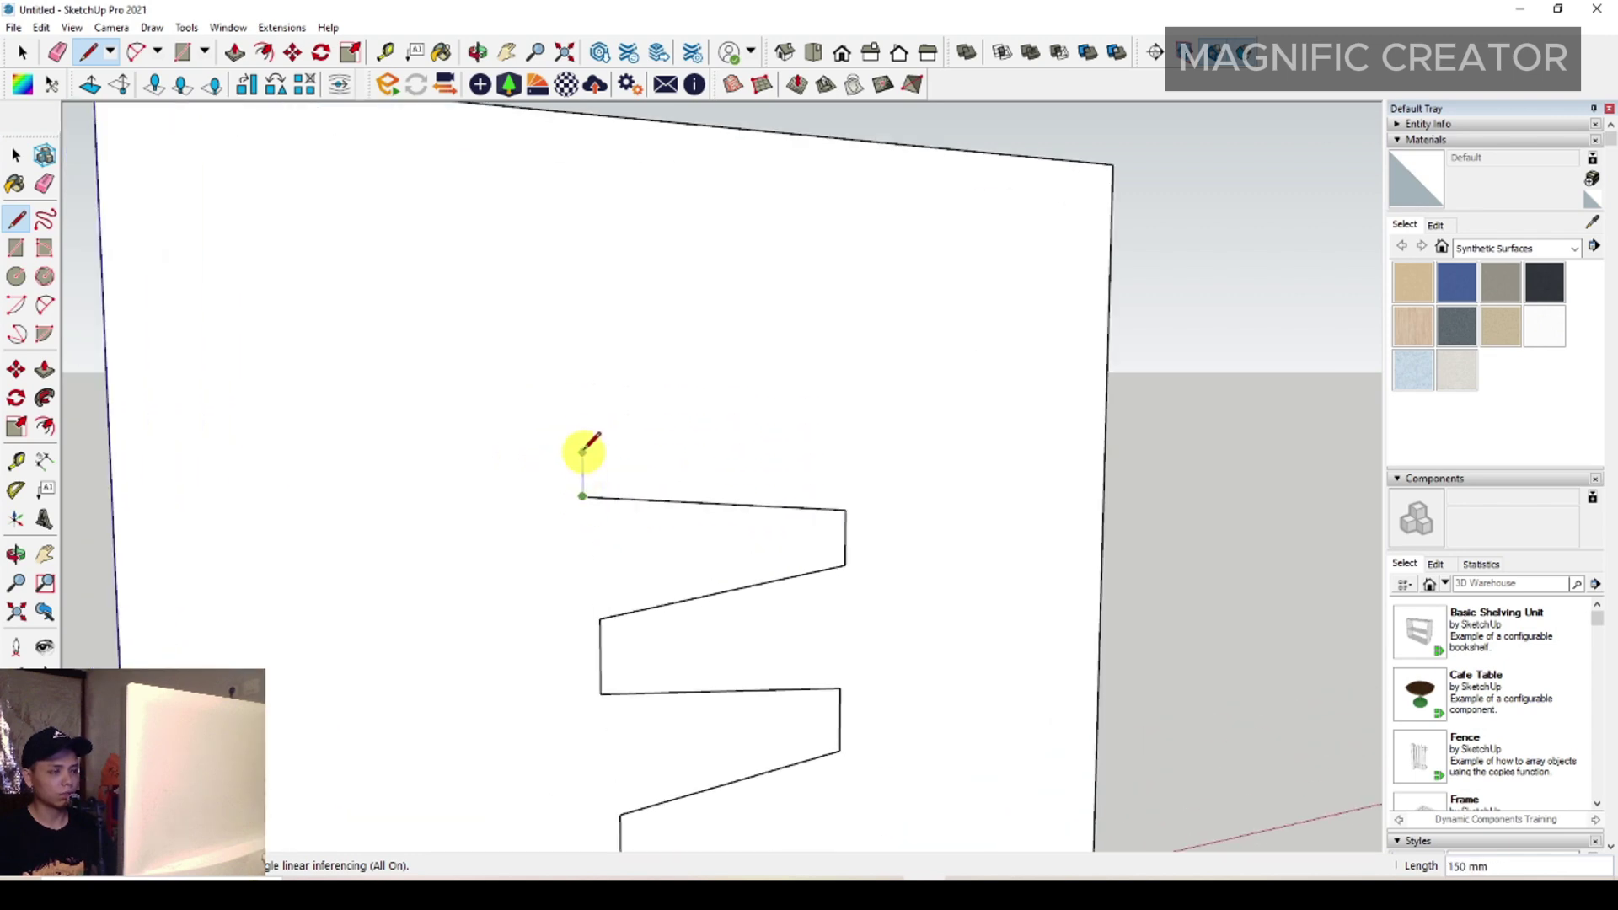
left_click(844, 383)
scroll(844, 384, "down", 1)
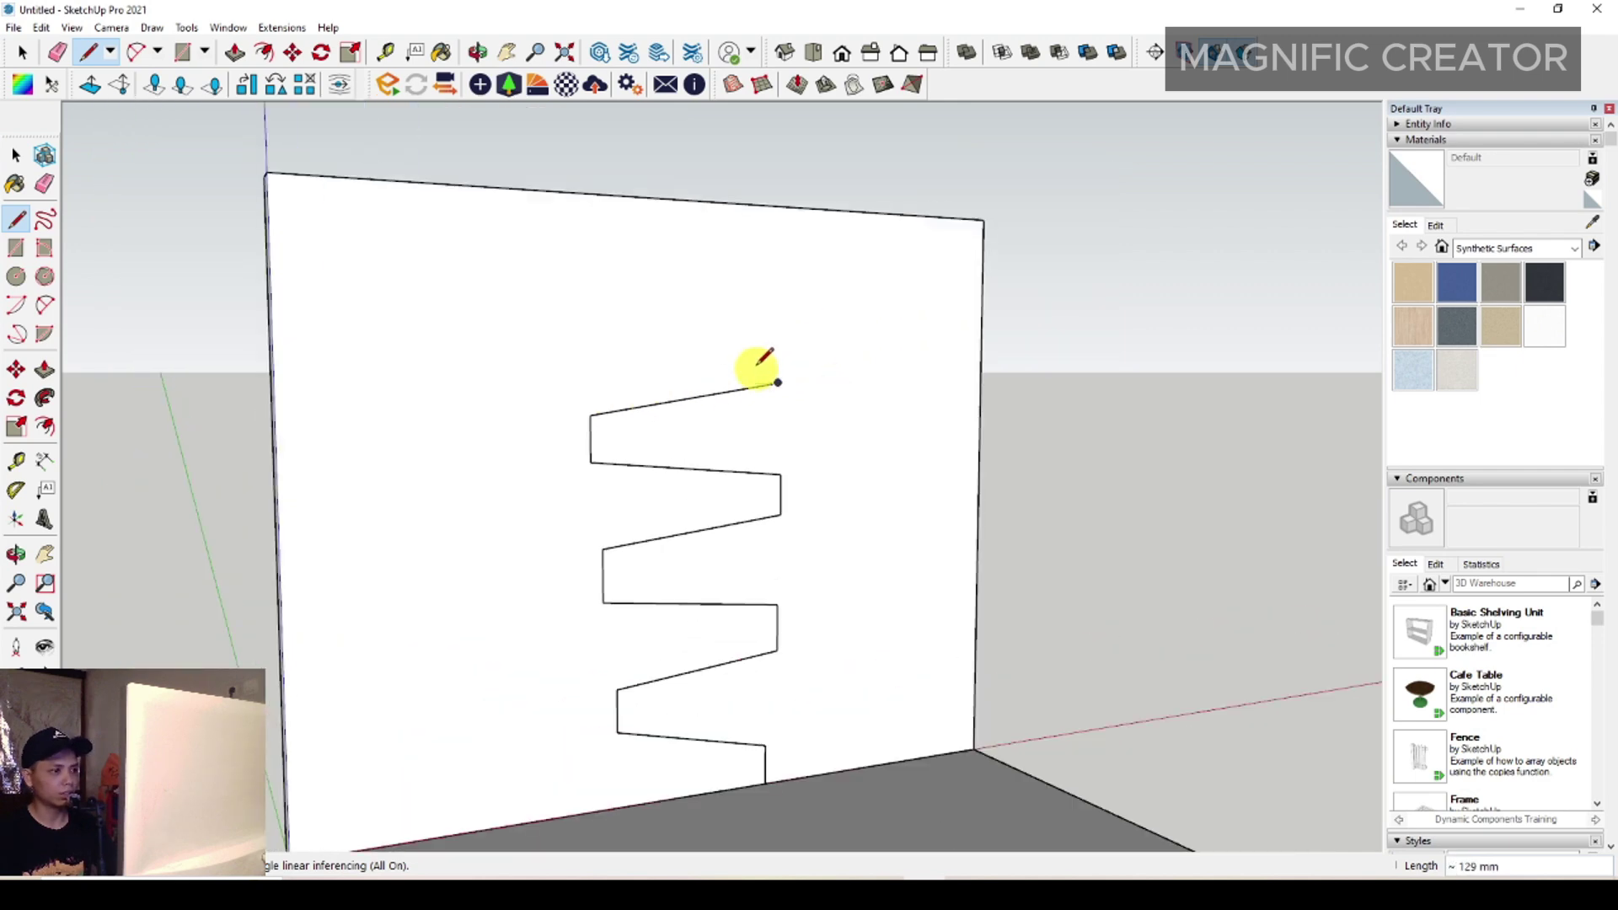
scroll(783, 349, "up", 1)
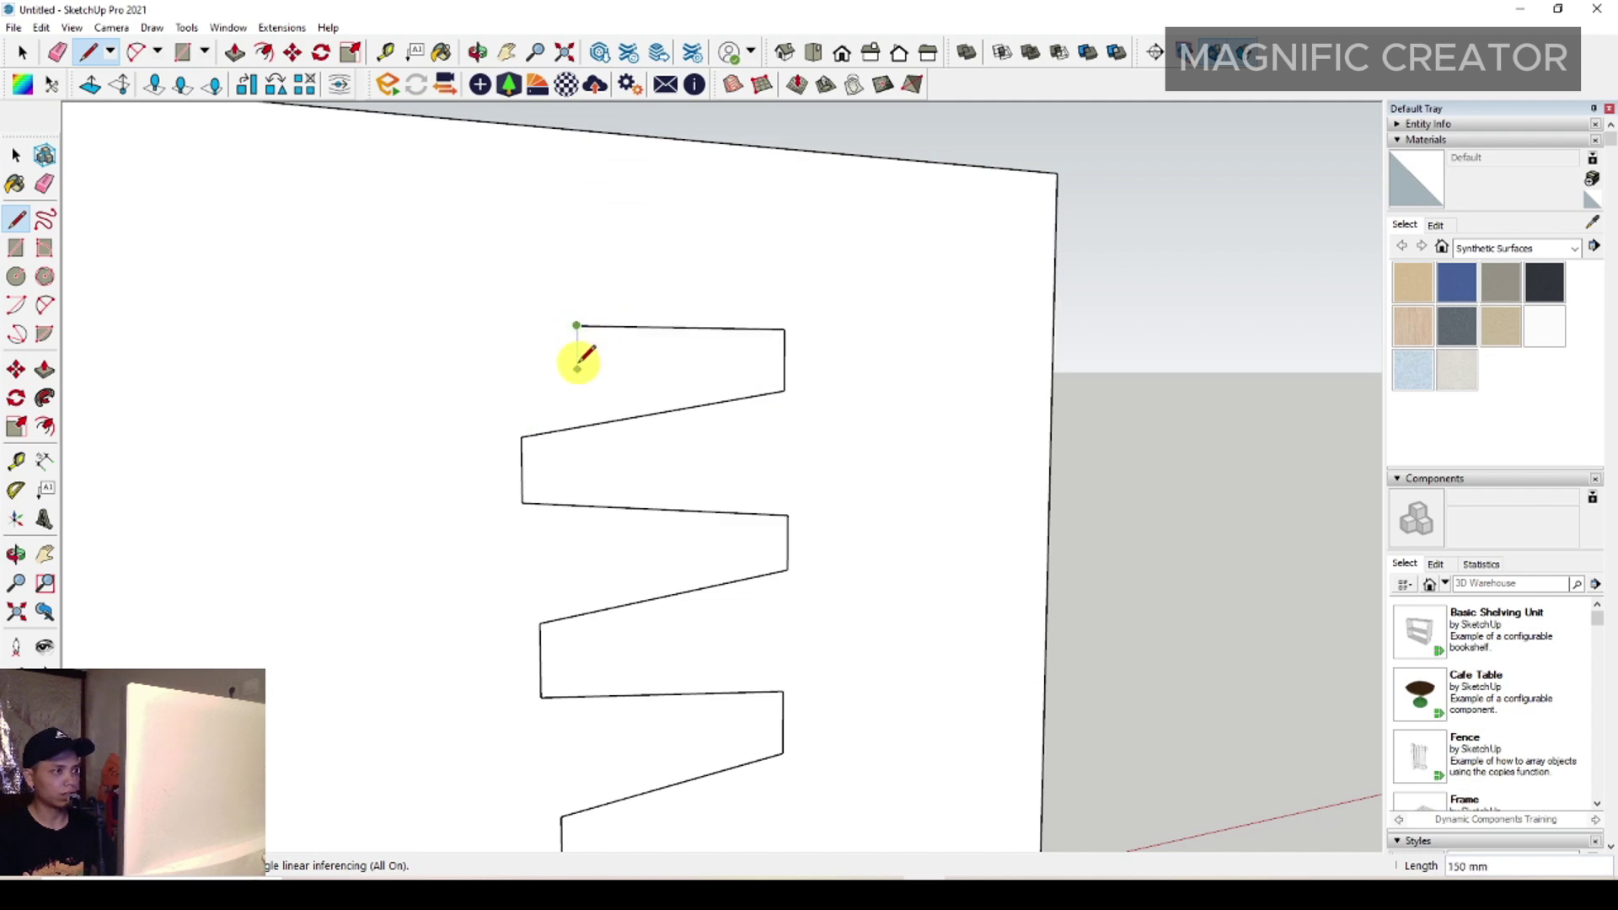
key("o")
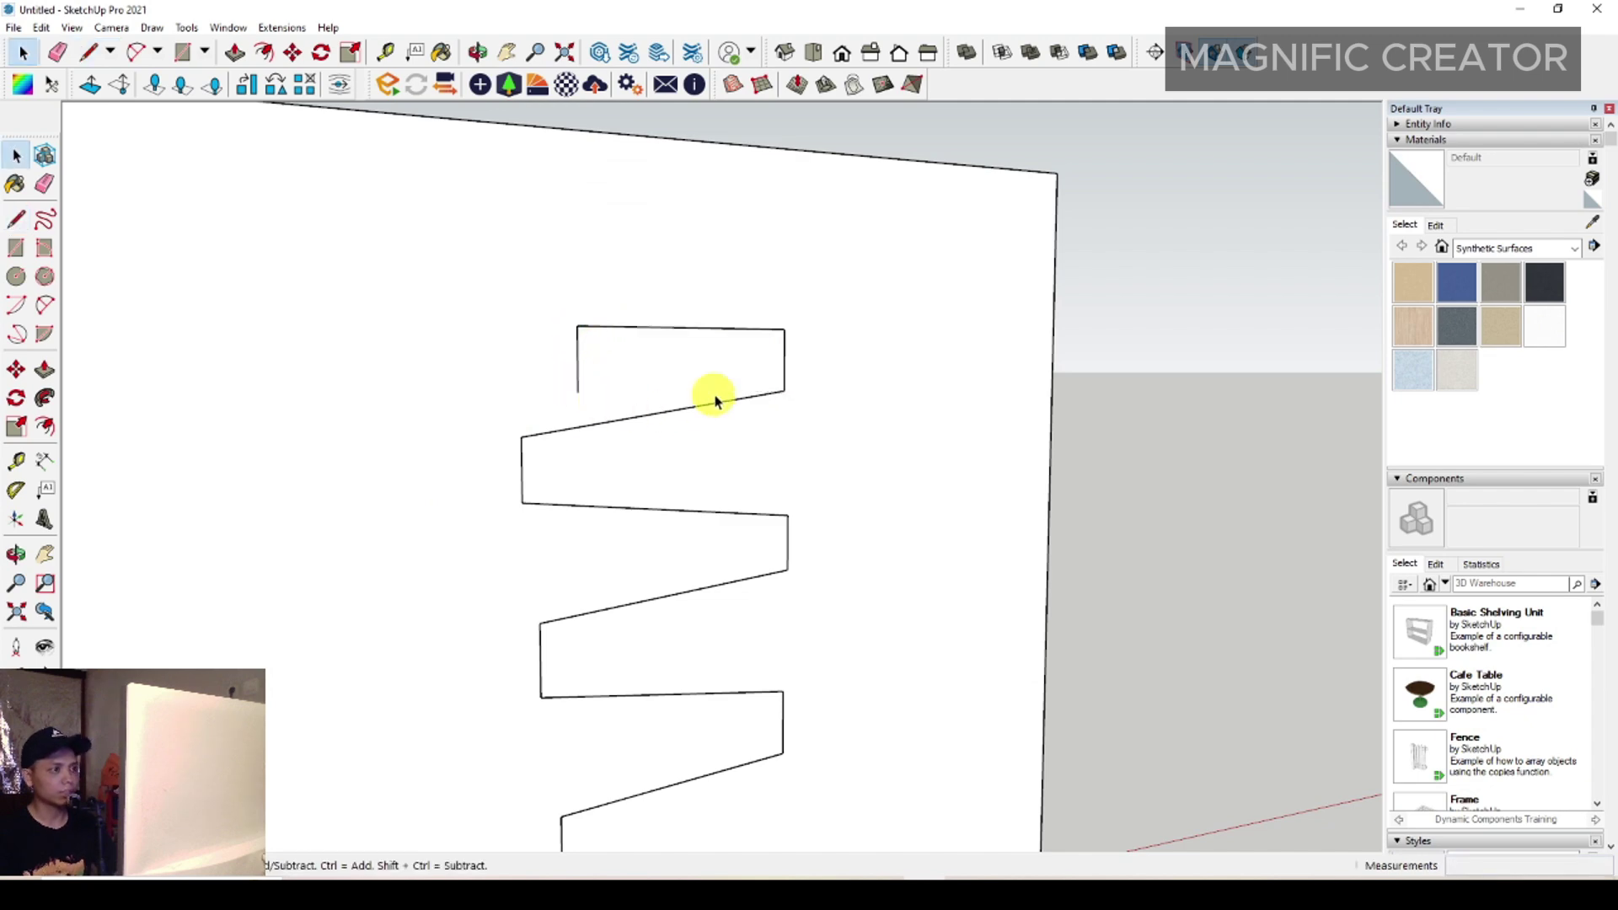
- Select the whole zigzag line and offset it inward by about 30 mm to give the shelf pattern its thickness
left_click_drag(671, 469, 765, 638)
key("space")
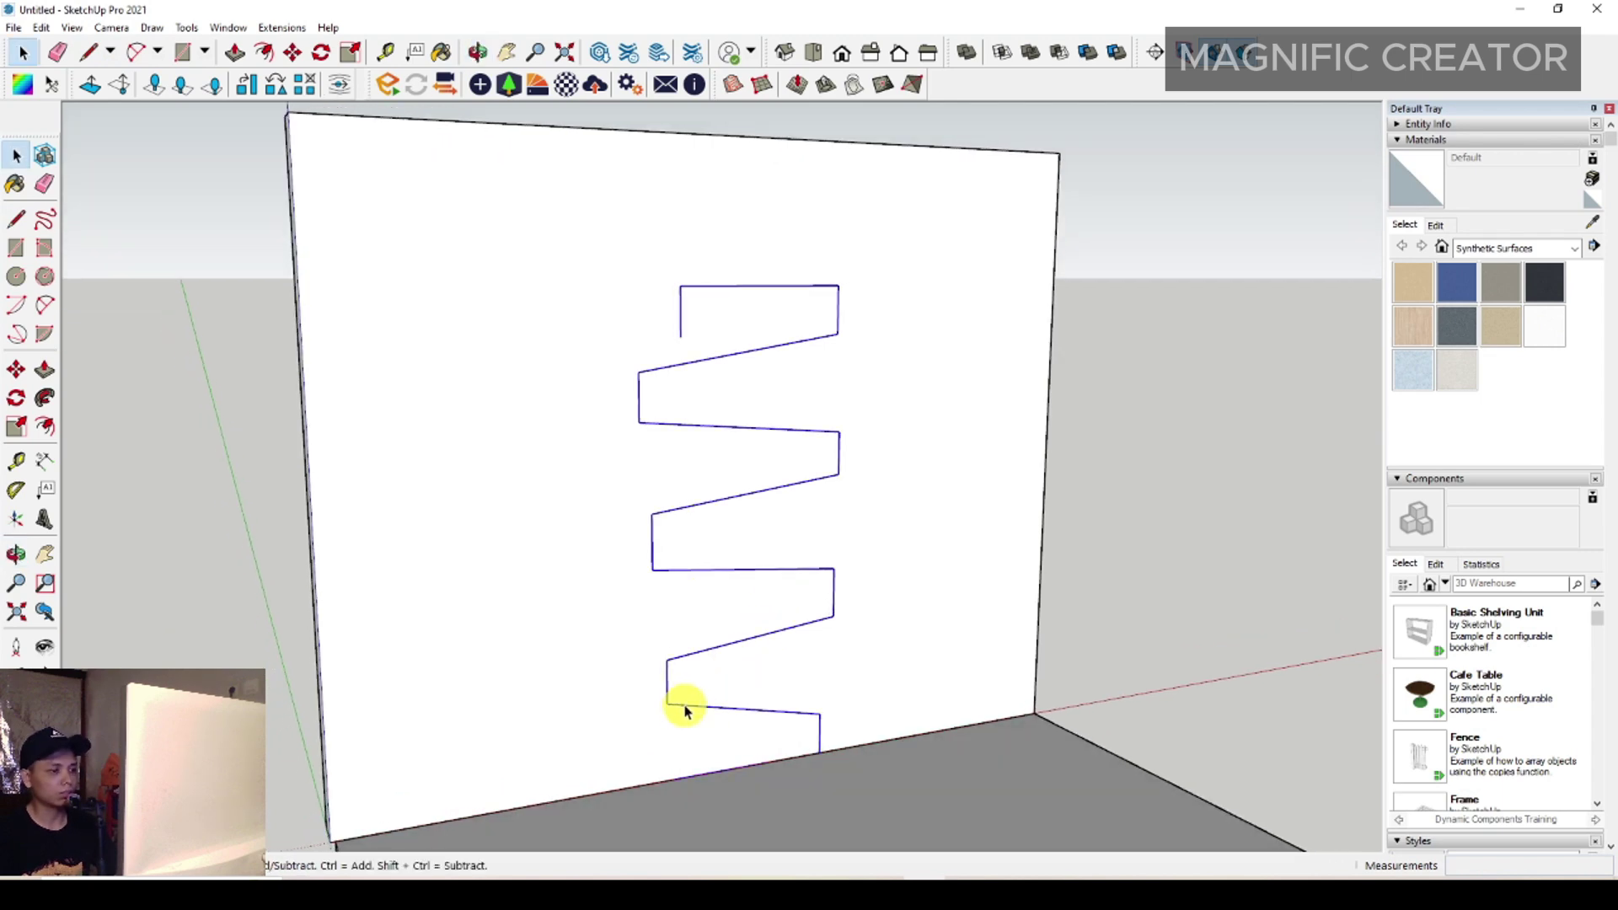
middle_click_drag(730, 575, 429, 578)
scroll(776, 657, "up", 2)
middle_click_drag(776, 657, 234, 395)
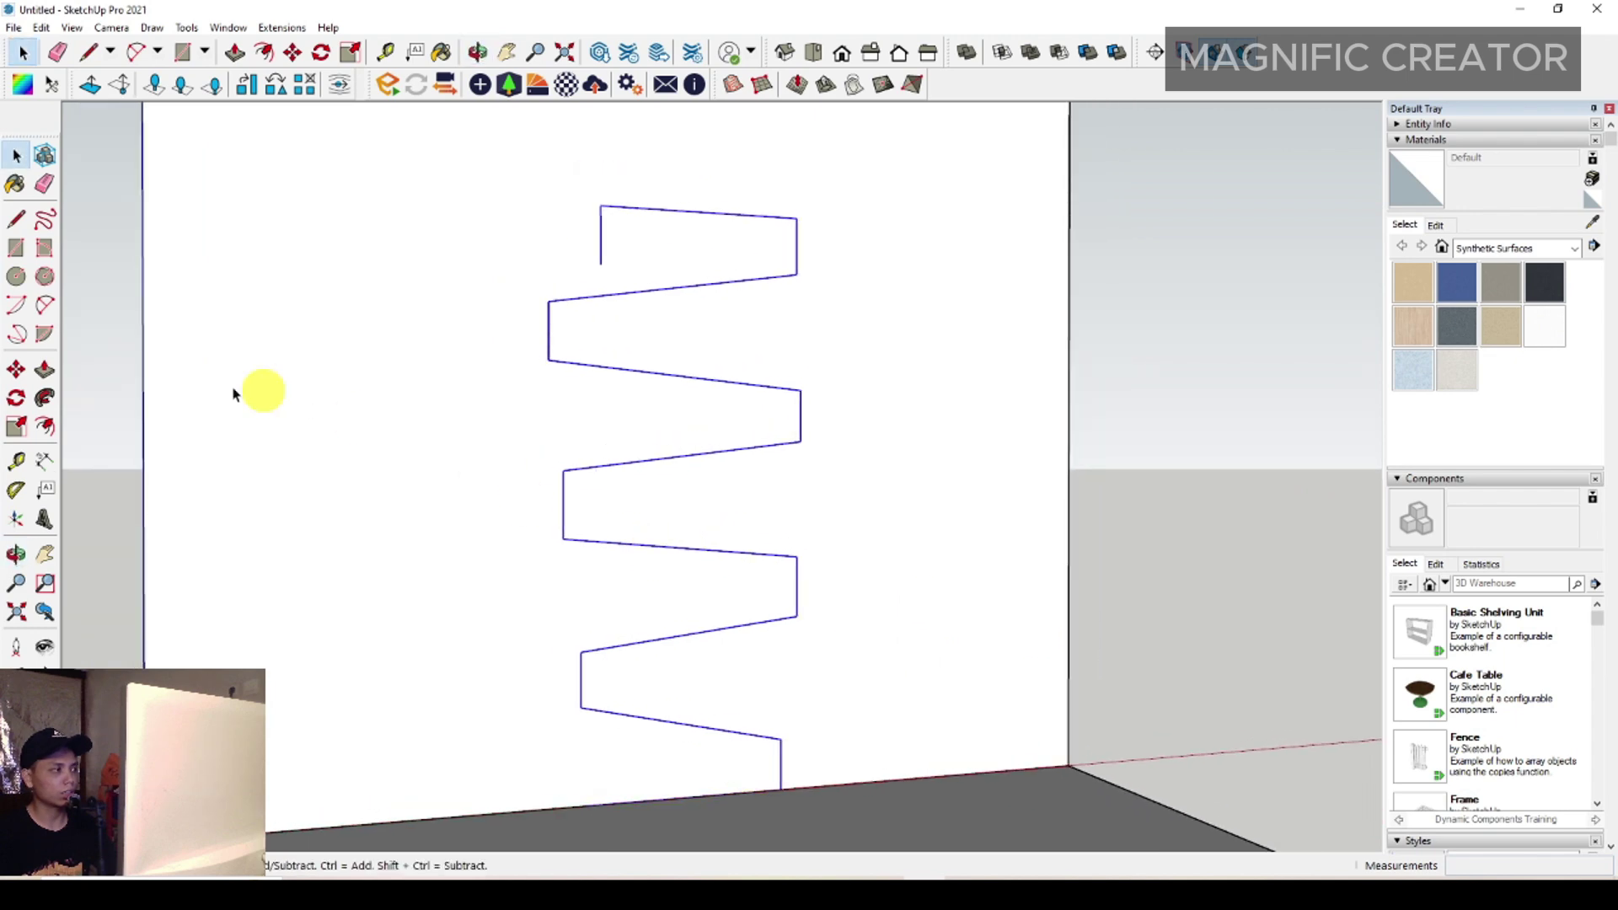
left_click(46, 428)
scroll(555, 491, "up", 2)
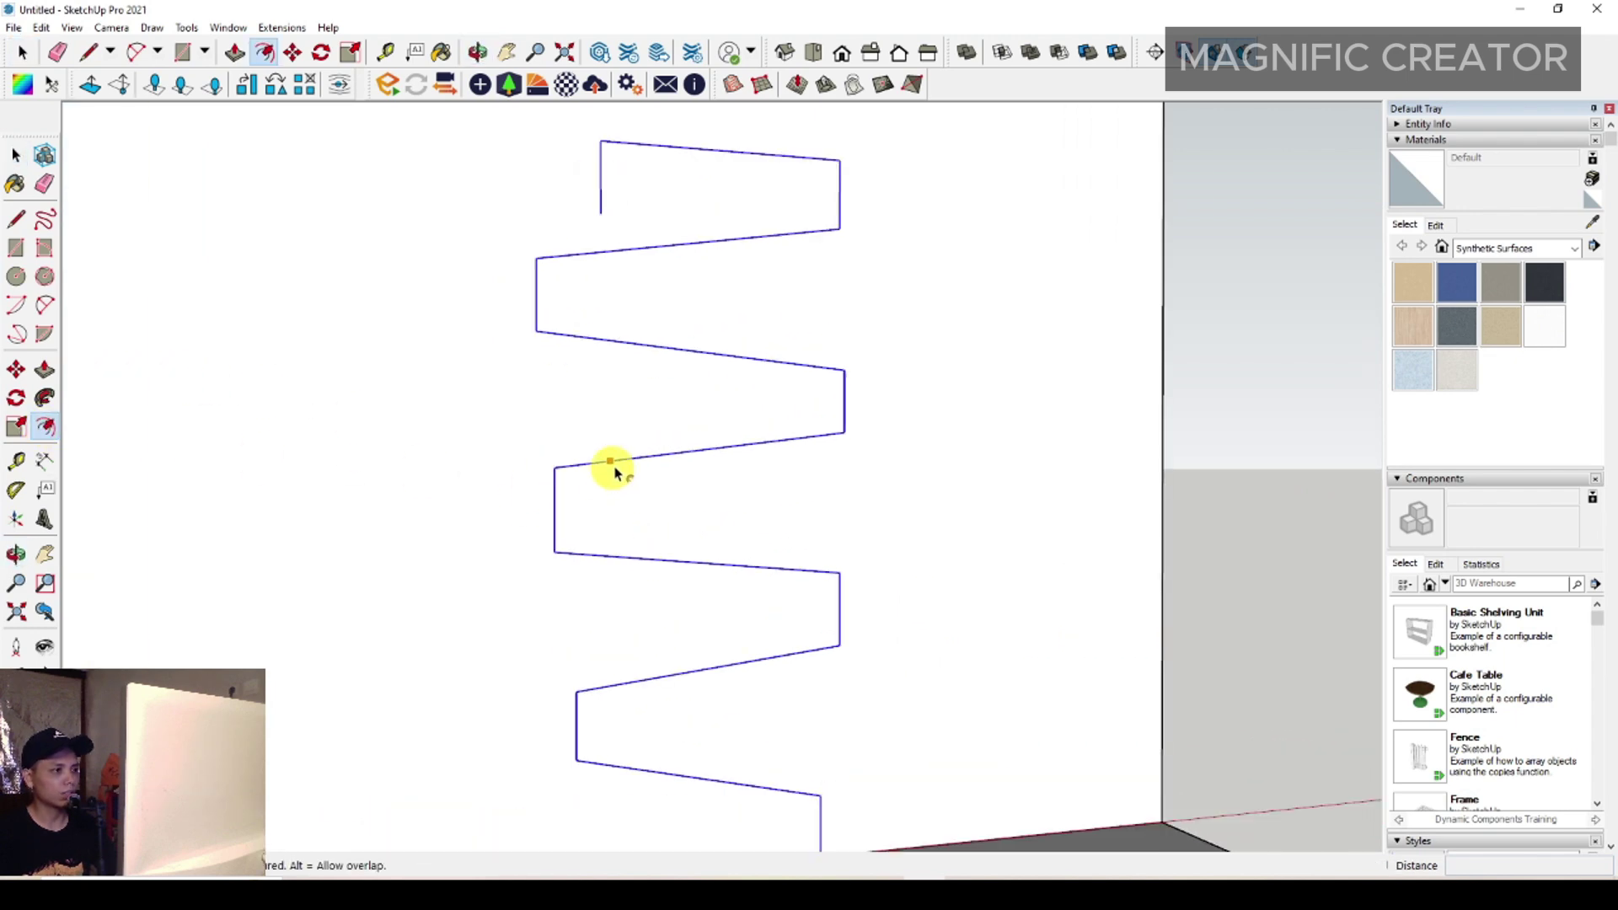
left_click(621, 469)
key("Escape")
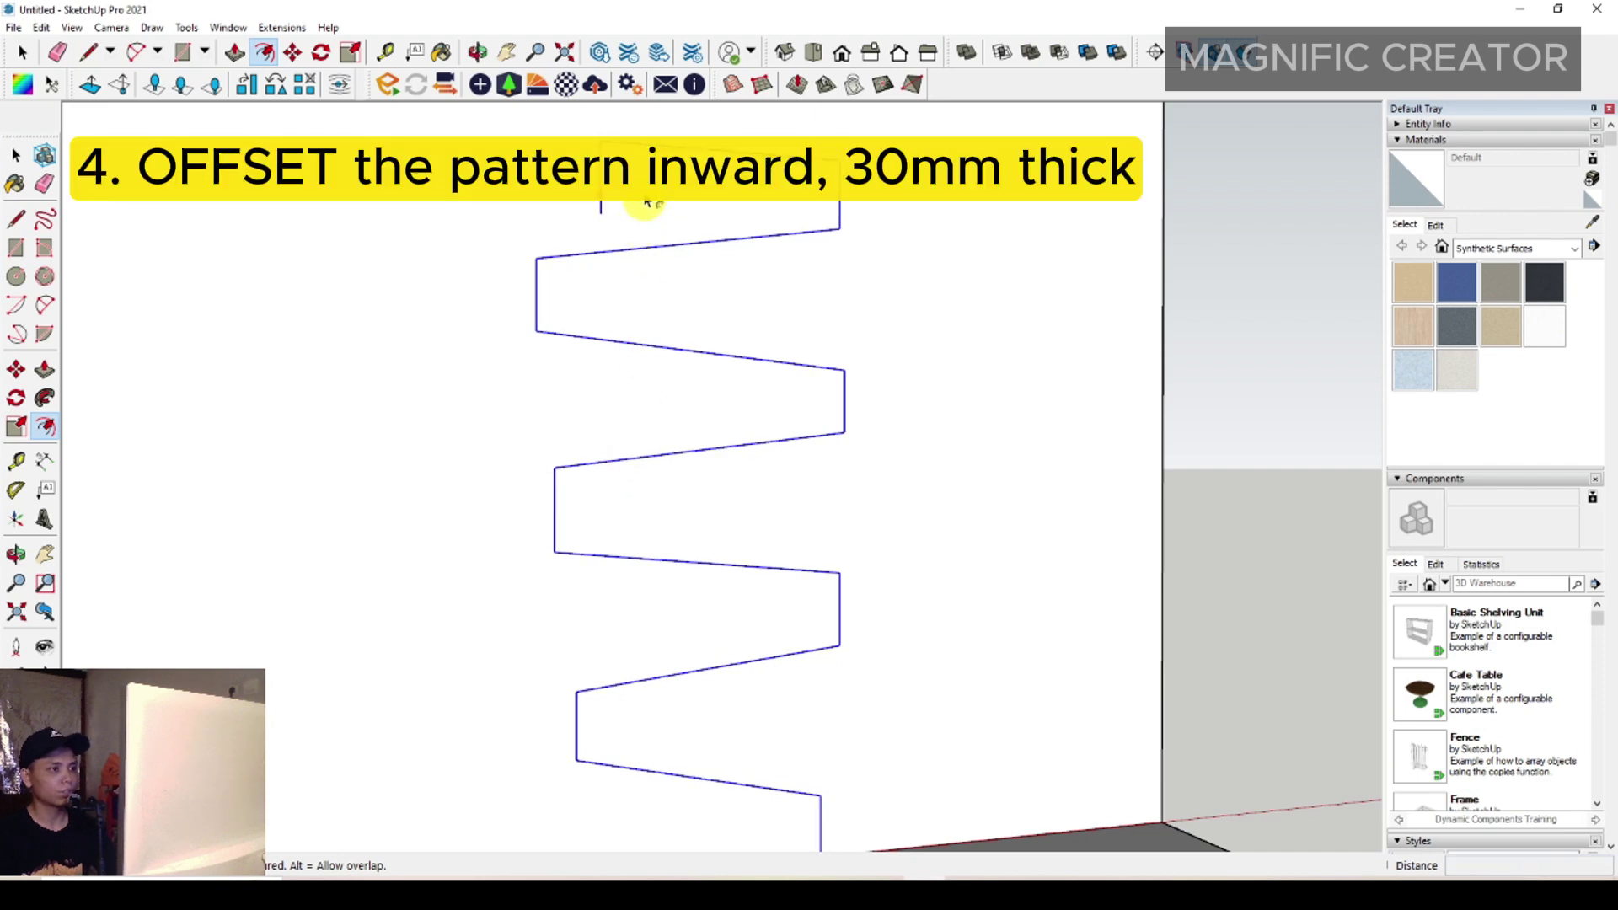
left_click(645, 145)
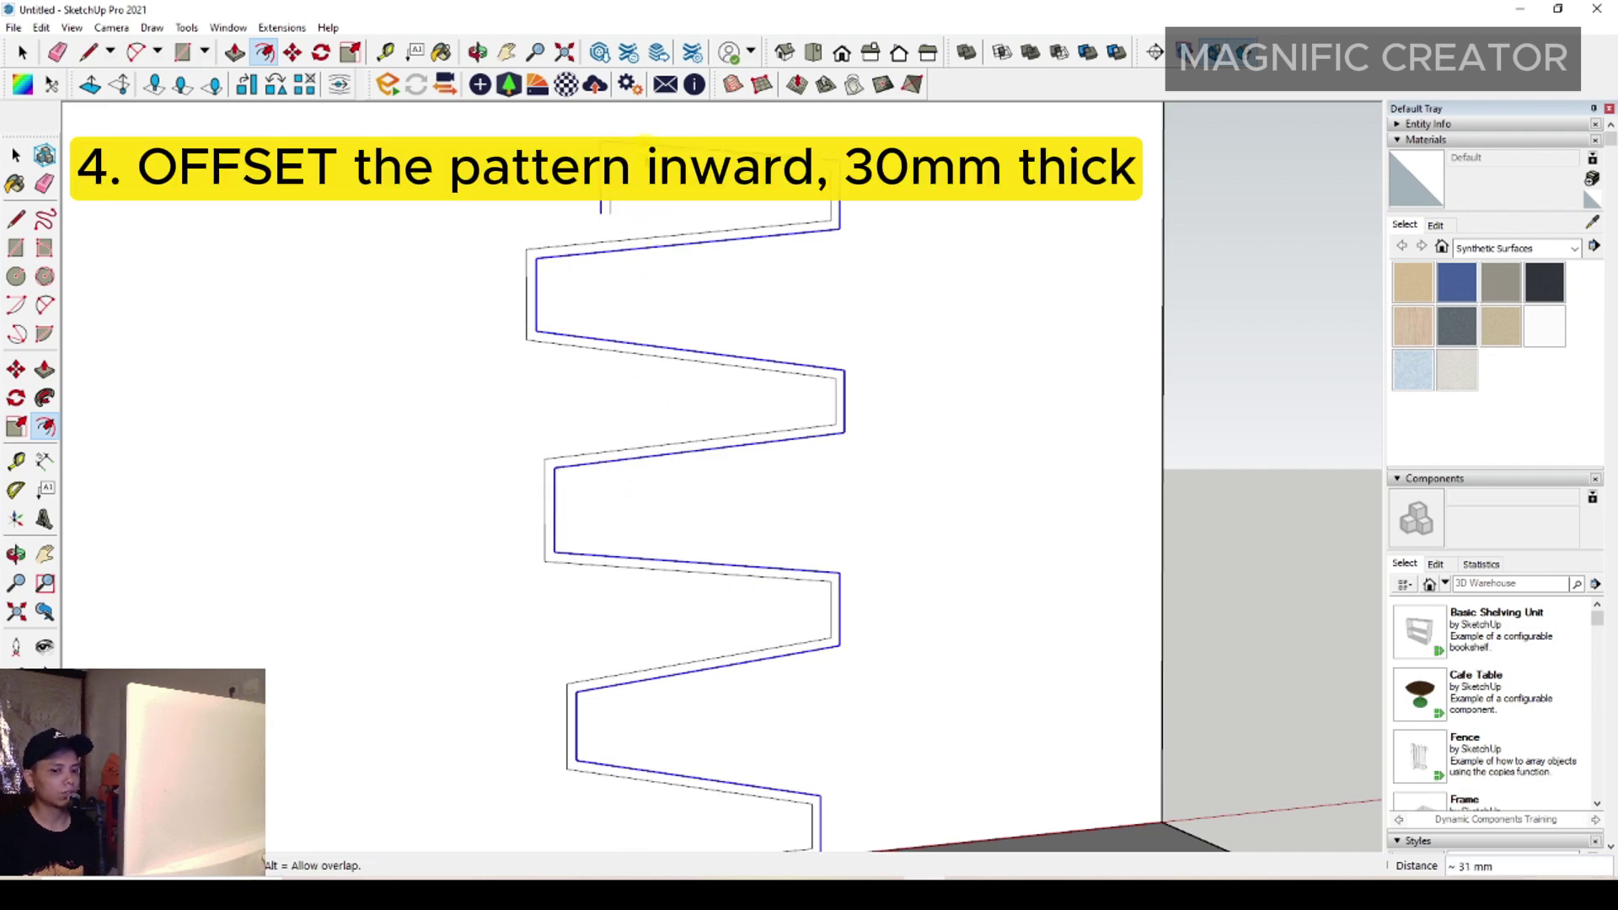
left_click(646, 153)
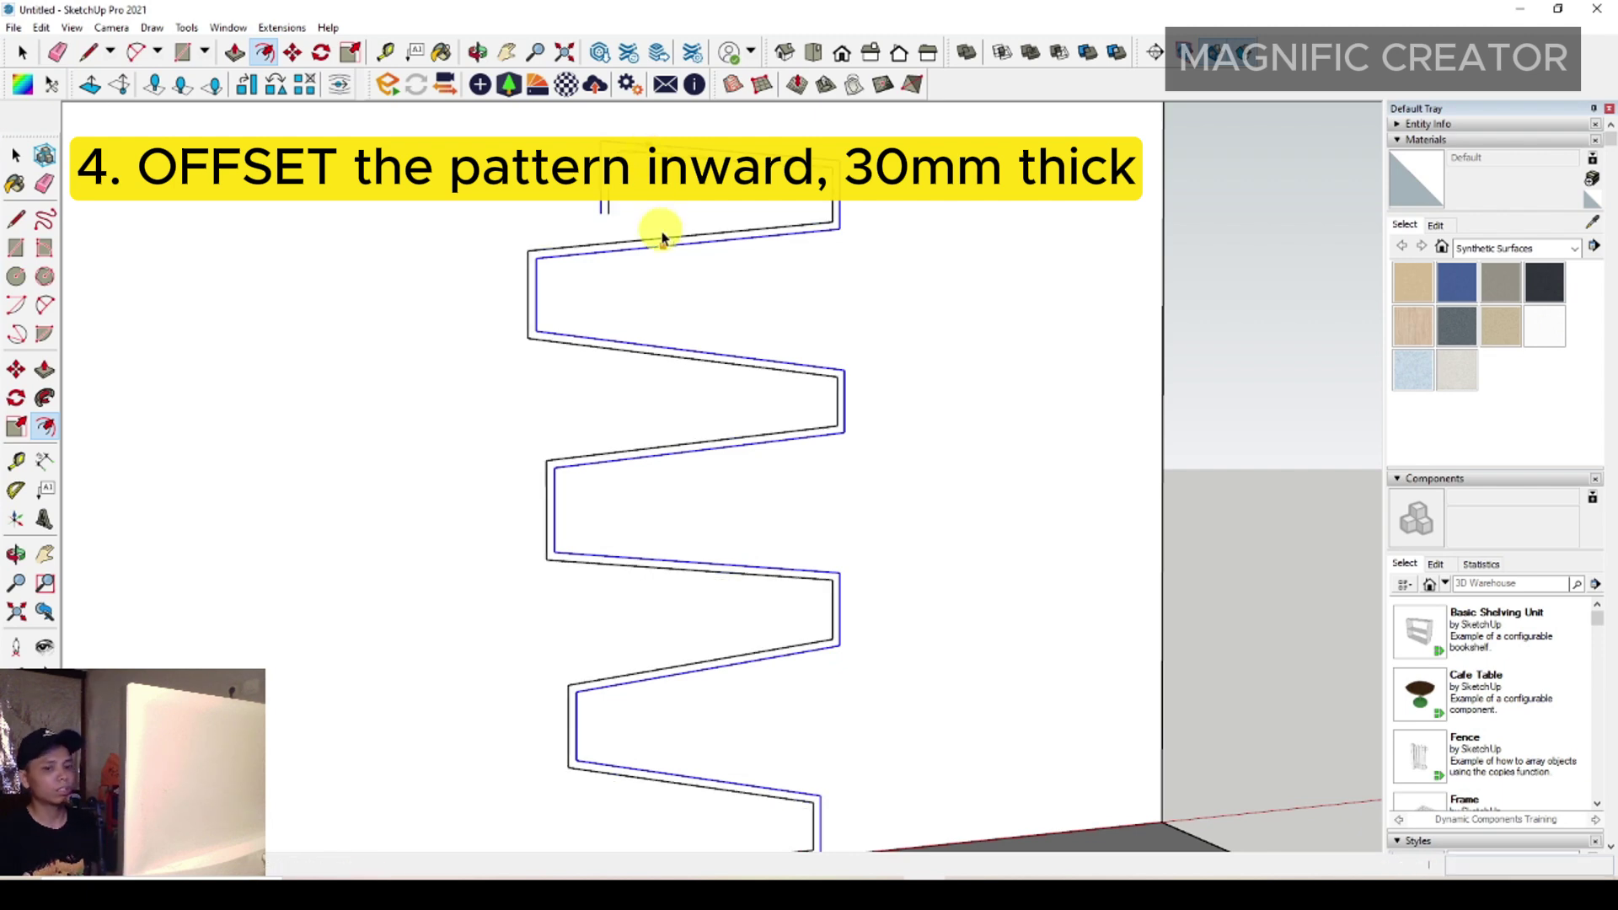
key("space")
- Close the open lower end of the offset profile at the floor with a short line between the two outlines
scroll(690, 366, "down", 2)
middle_click_drag(690, 366, 677, 705)
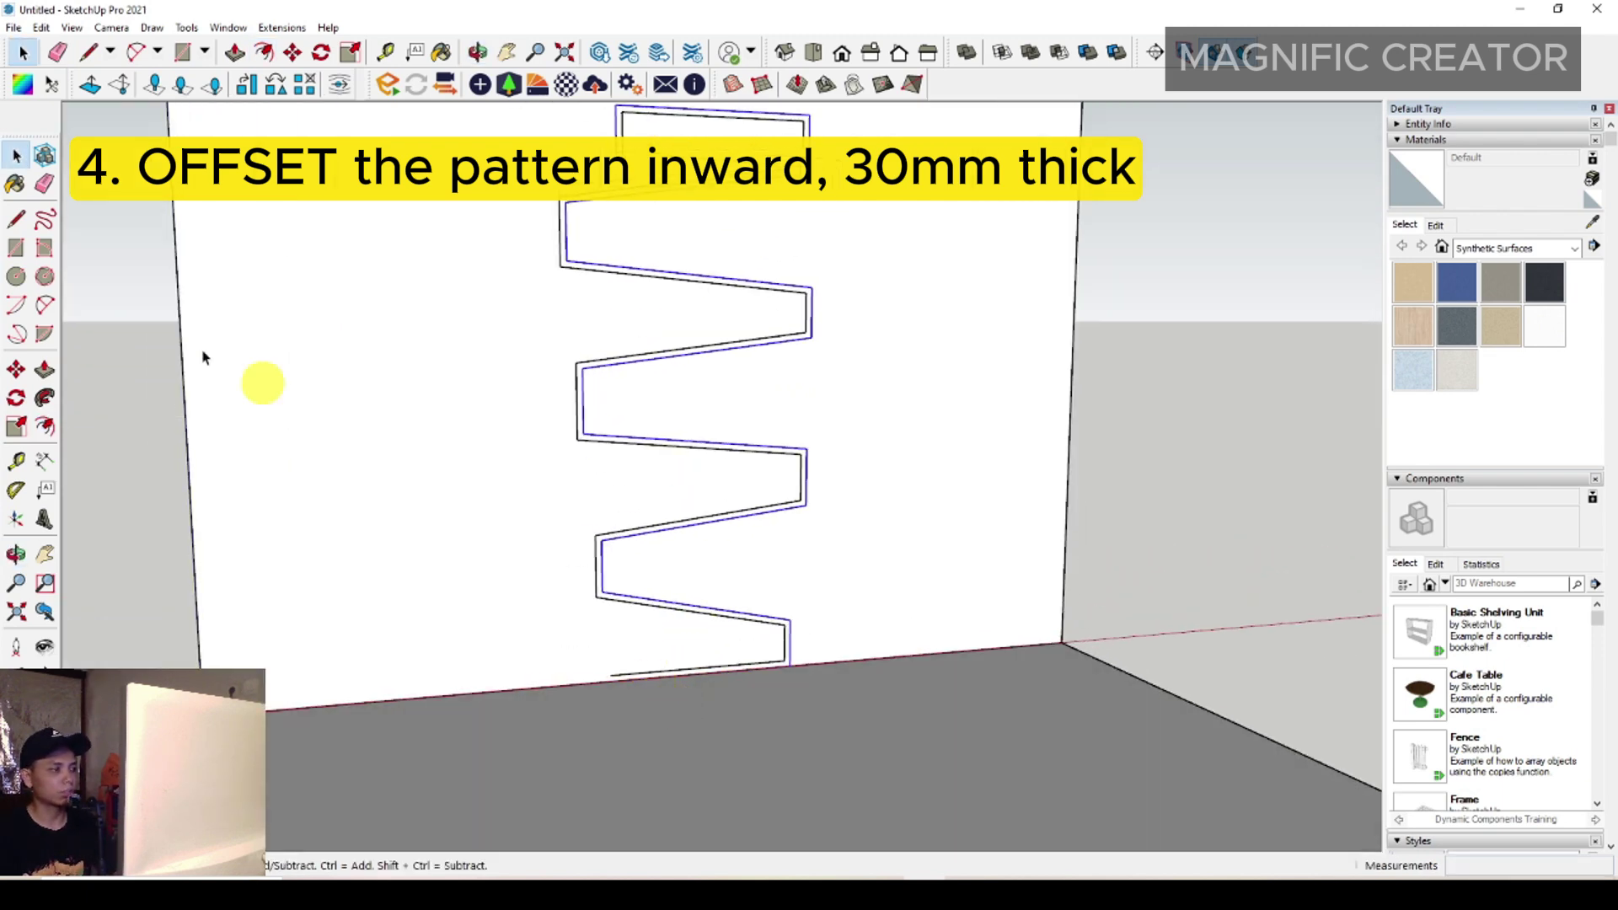
left_click(16, 221)
scroll(623, 674, "up", 4)
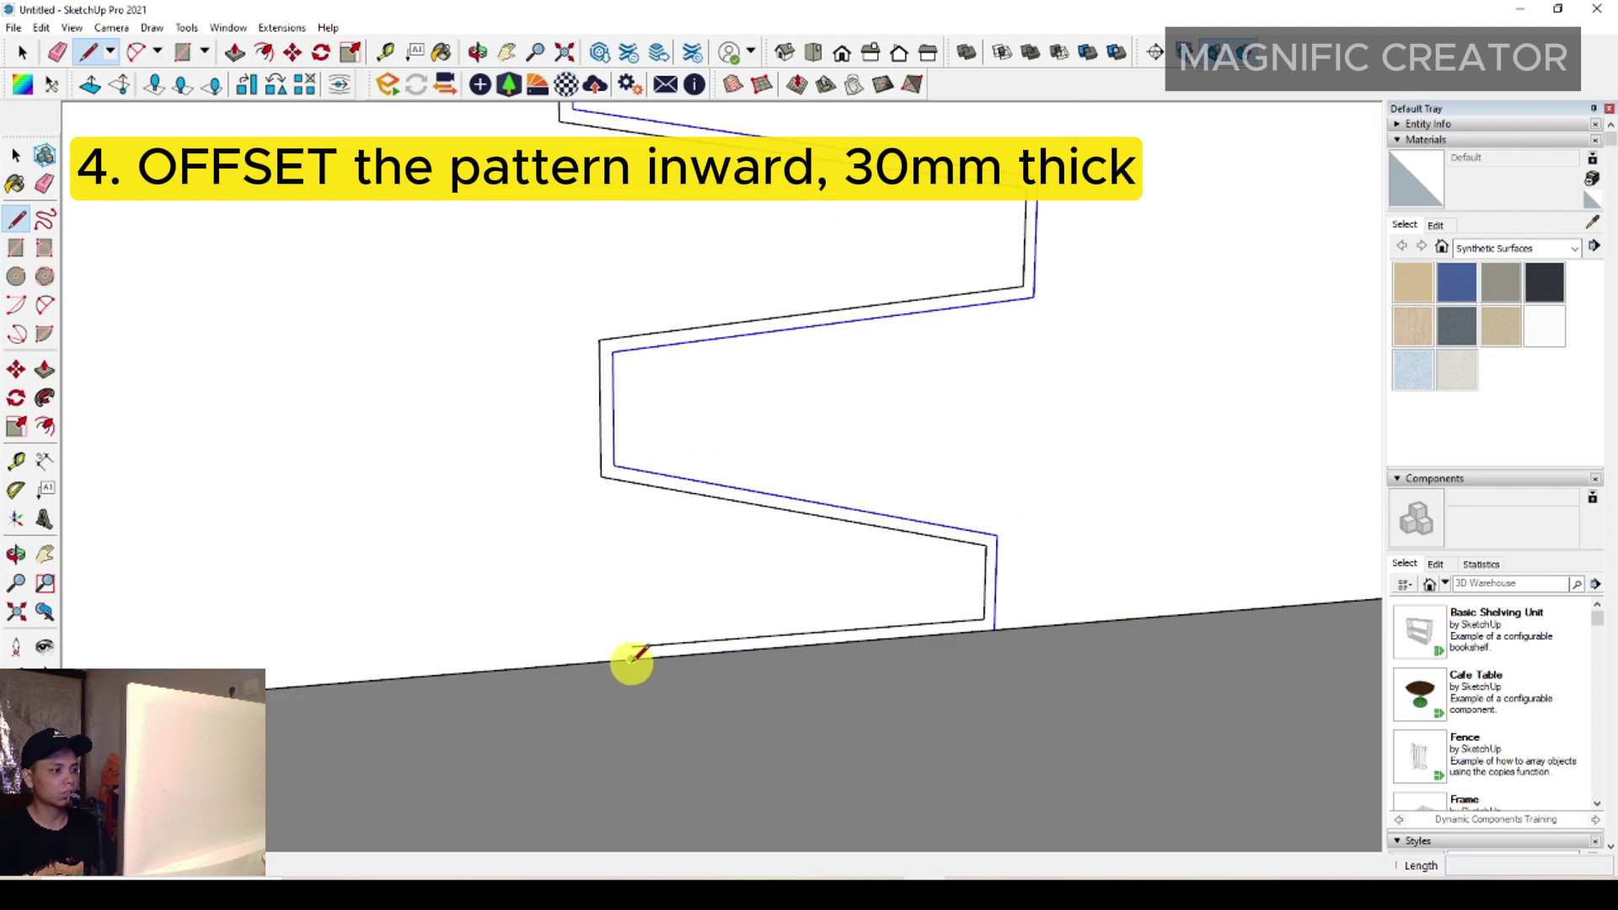
scroll(633, 650, "up", 2)
middle_click_drag(669, 650, 733, 370)
key("space")
- Close the open upper end of the profile with a short line so the zigzag becomes a face
scroll(719, 318, "up", 4)
middle_click_drag(699, 266, 674, 585, "shift")
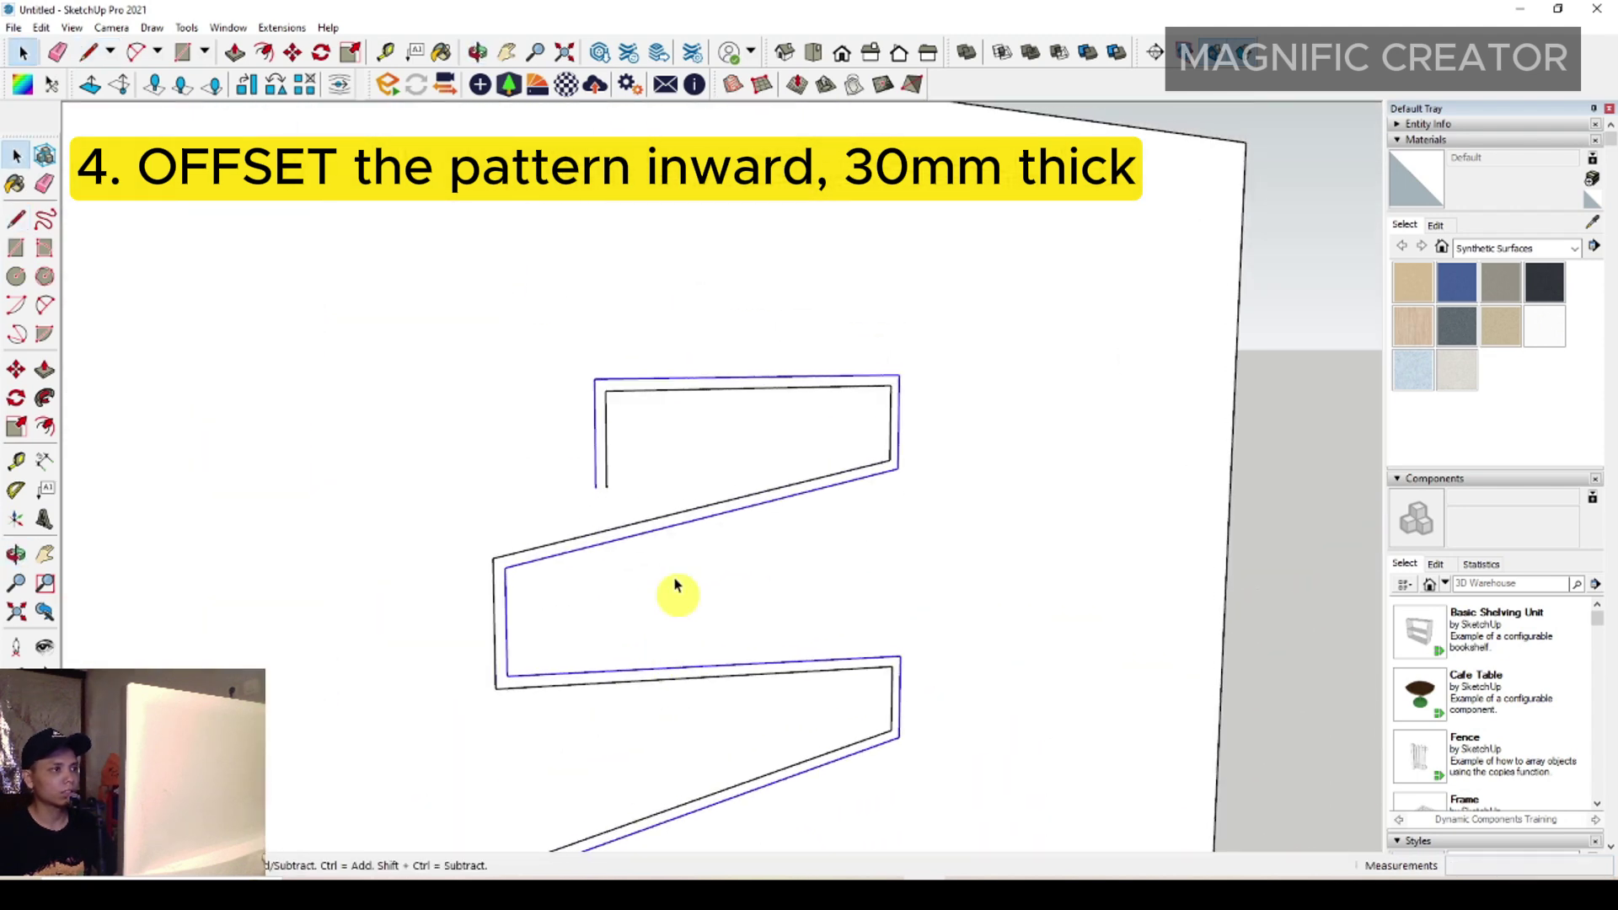
scroll(640, 516, "up", 2)
key("l")
scroll(609, 463, "up", 2)
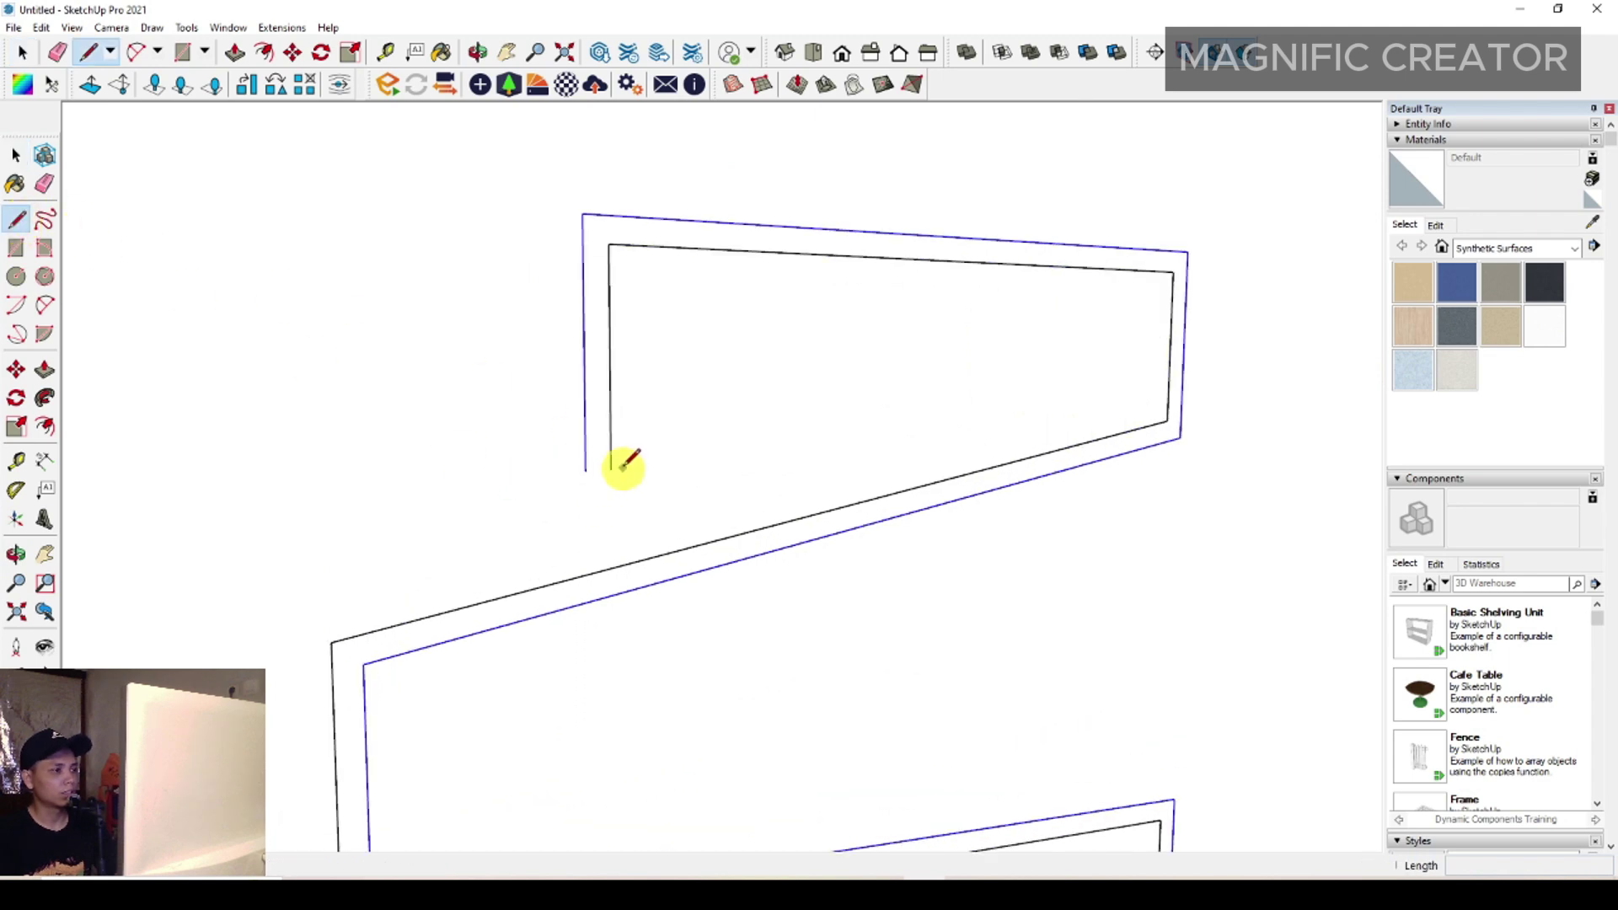
left_click(585, 470)
key("space")
scroll(689, 376, "down", 7)
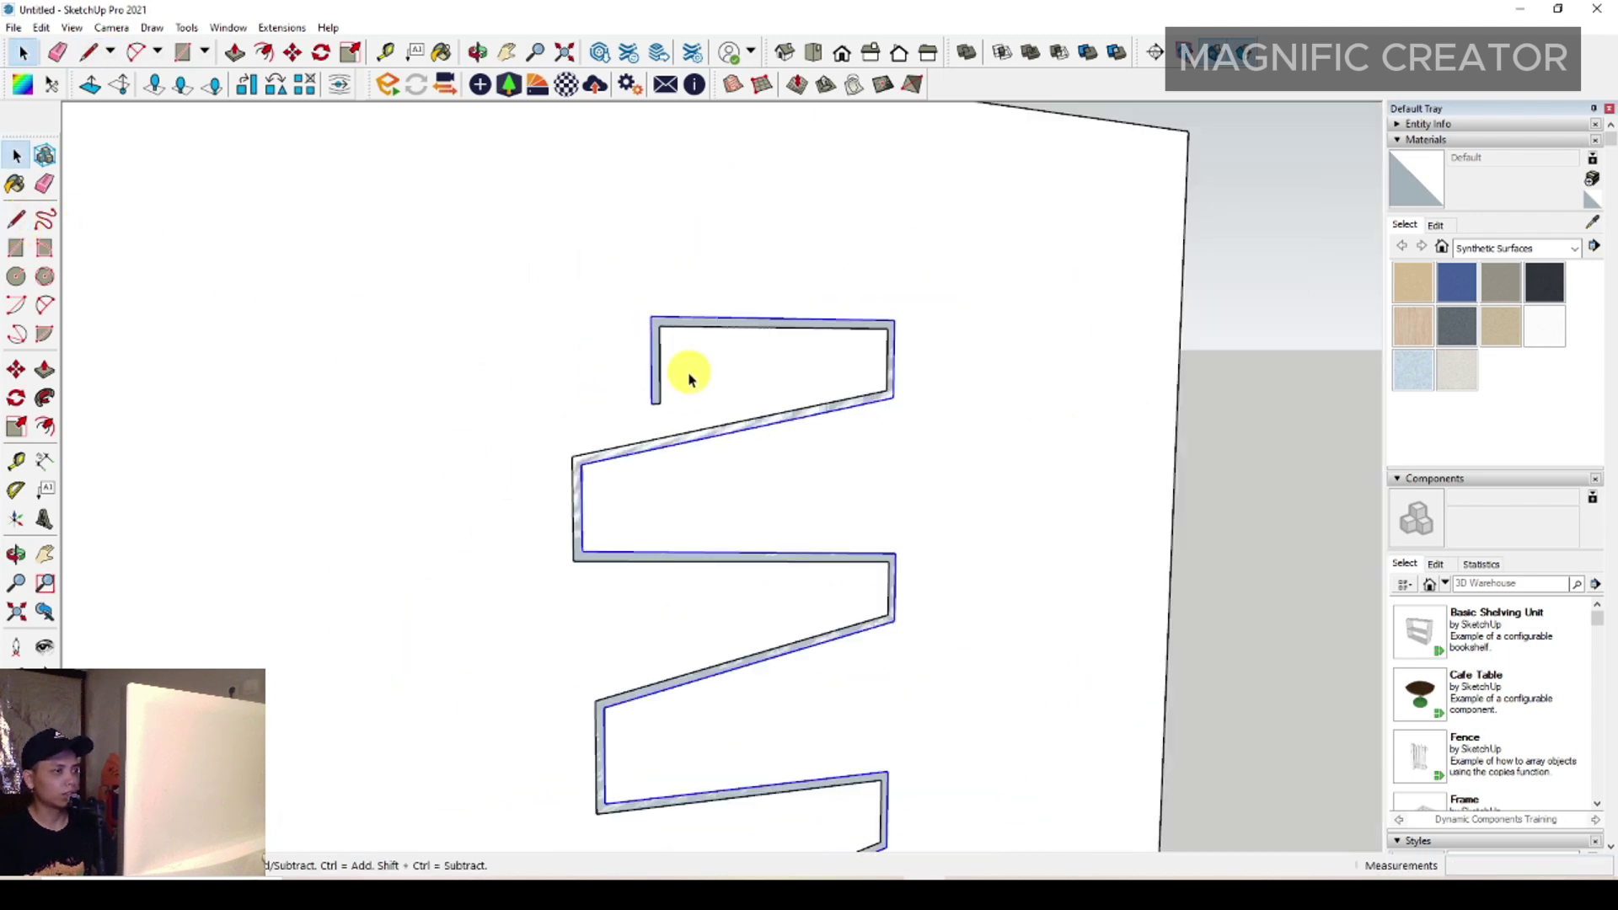
- Select the zigzag profile face and Push/Pull it 450 mm out from the wall
scroll(697, 660, "up", 1)
middle_click_drag(697, 661, 708, 683)
scroll(690, 656, "up", 3)
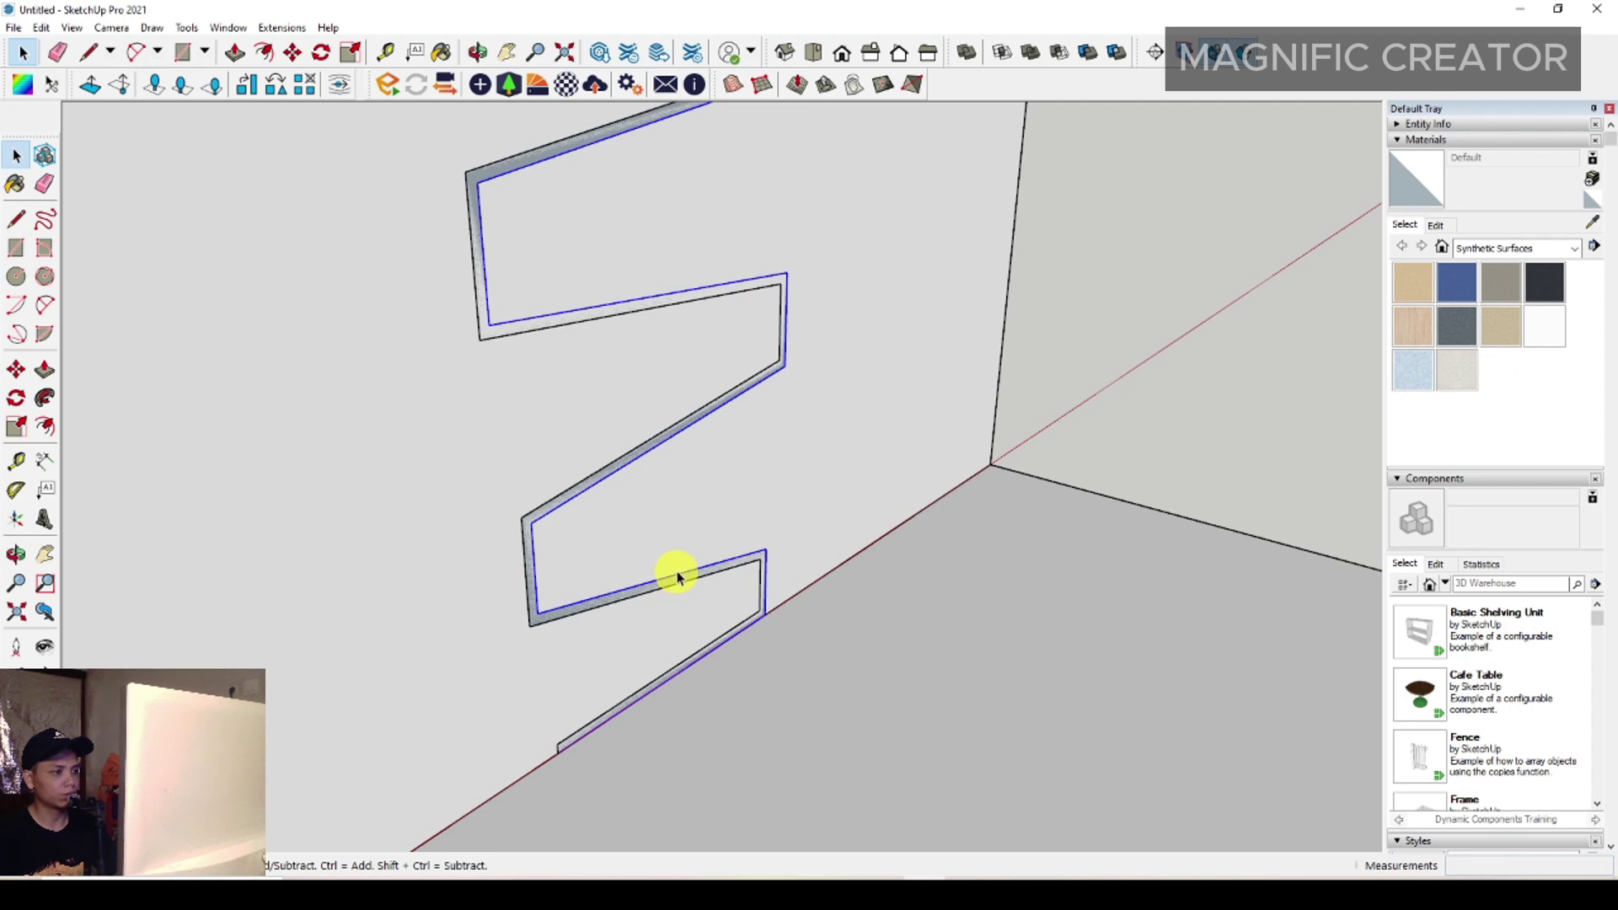
left_click(677, 578)
left_click(1176, 416)
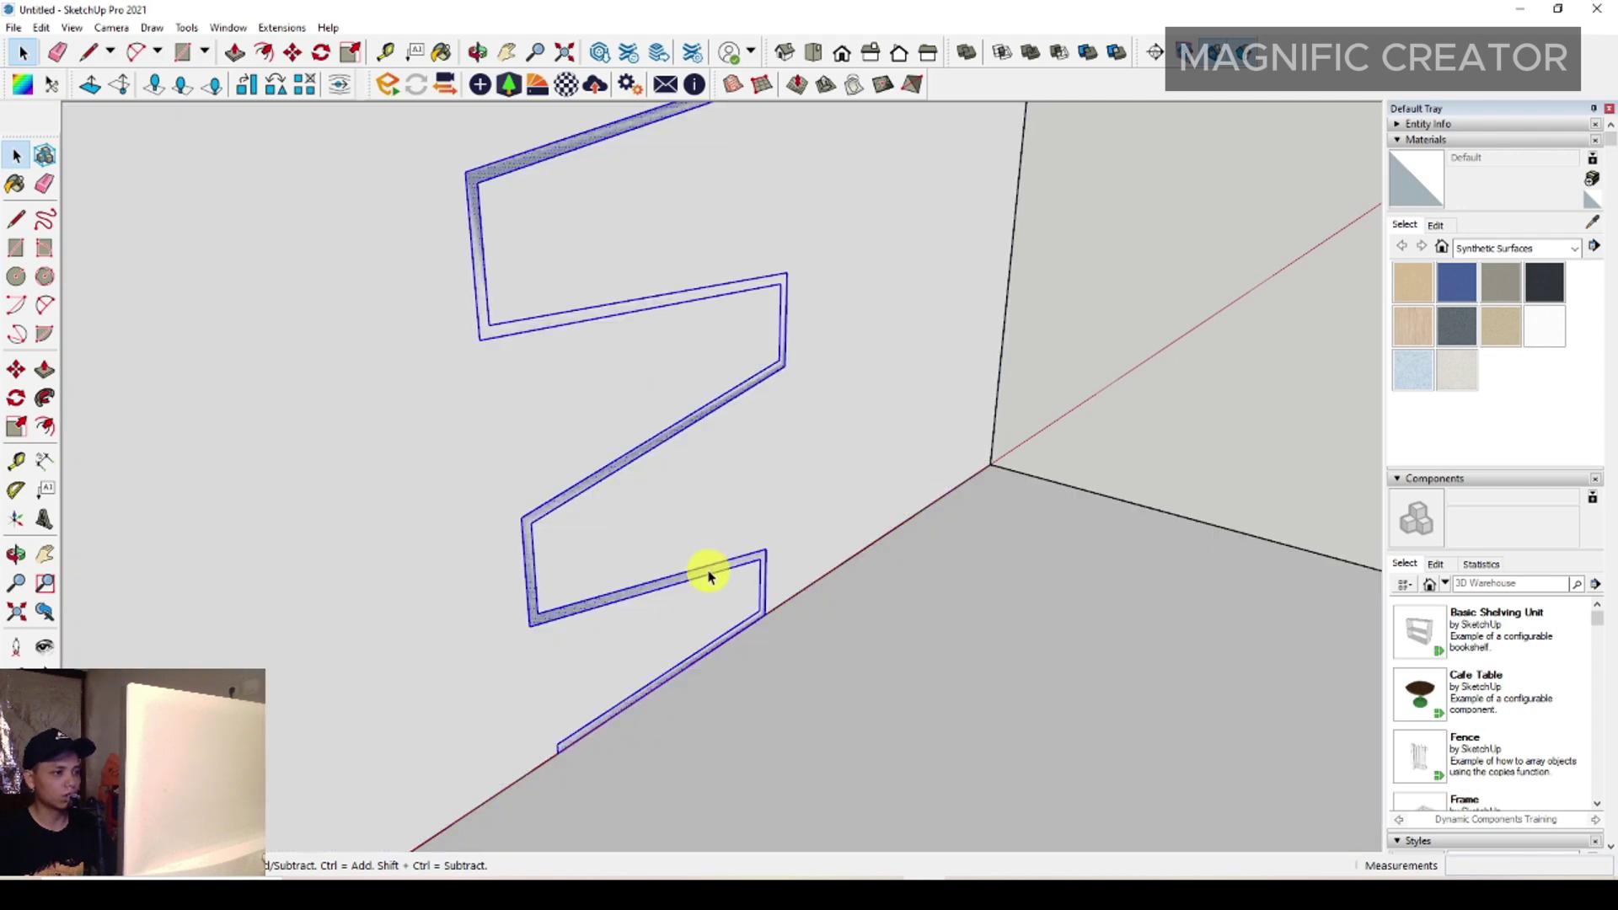
left_click(45, 369)
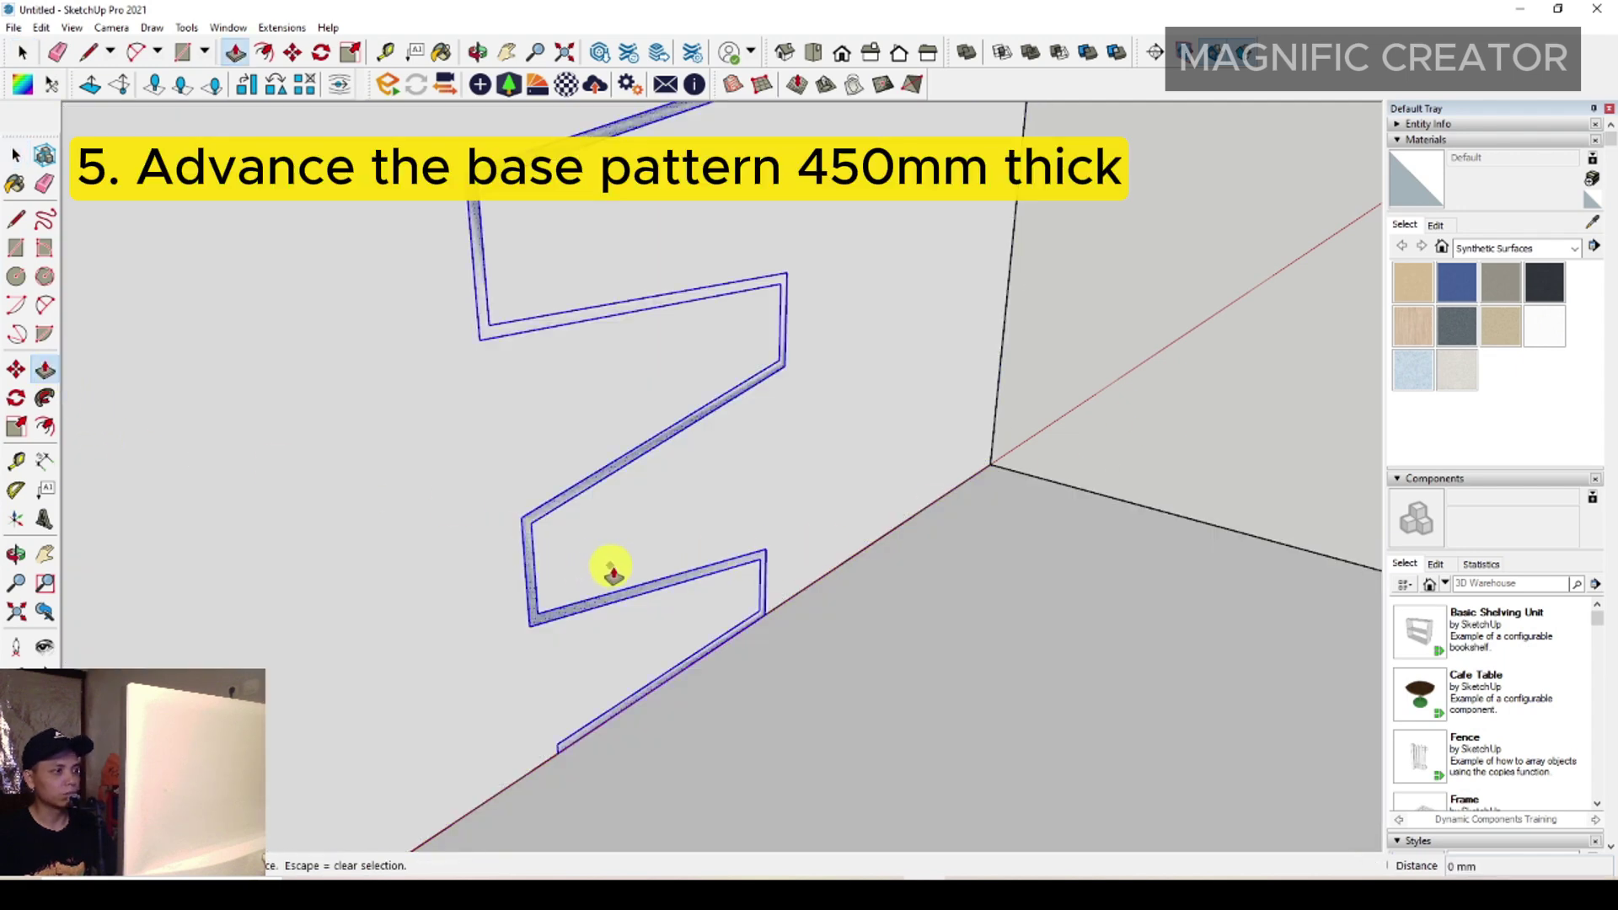
left_click(668, 585)
scroll(716, 606, "down", 1)
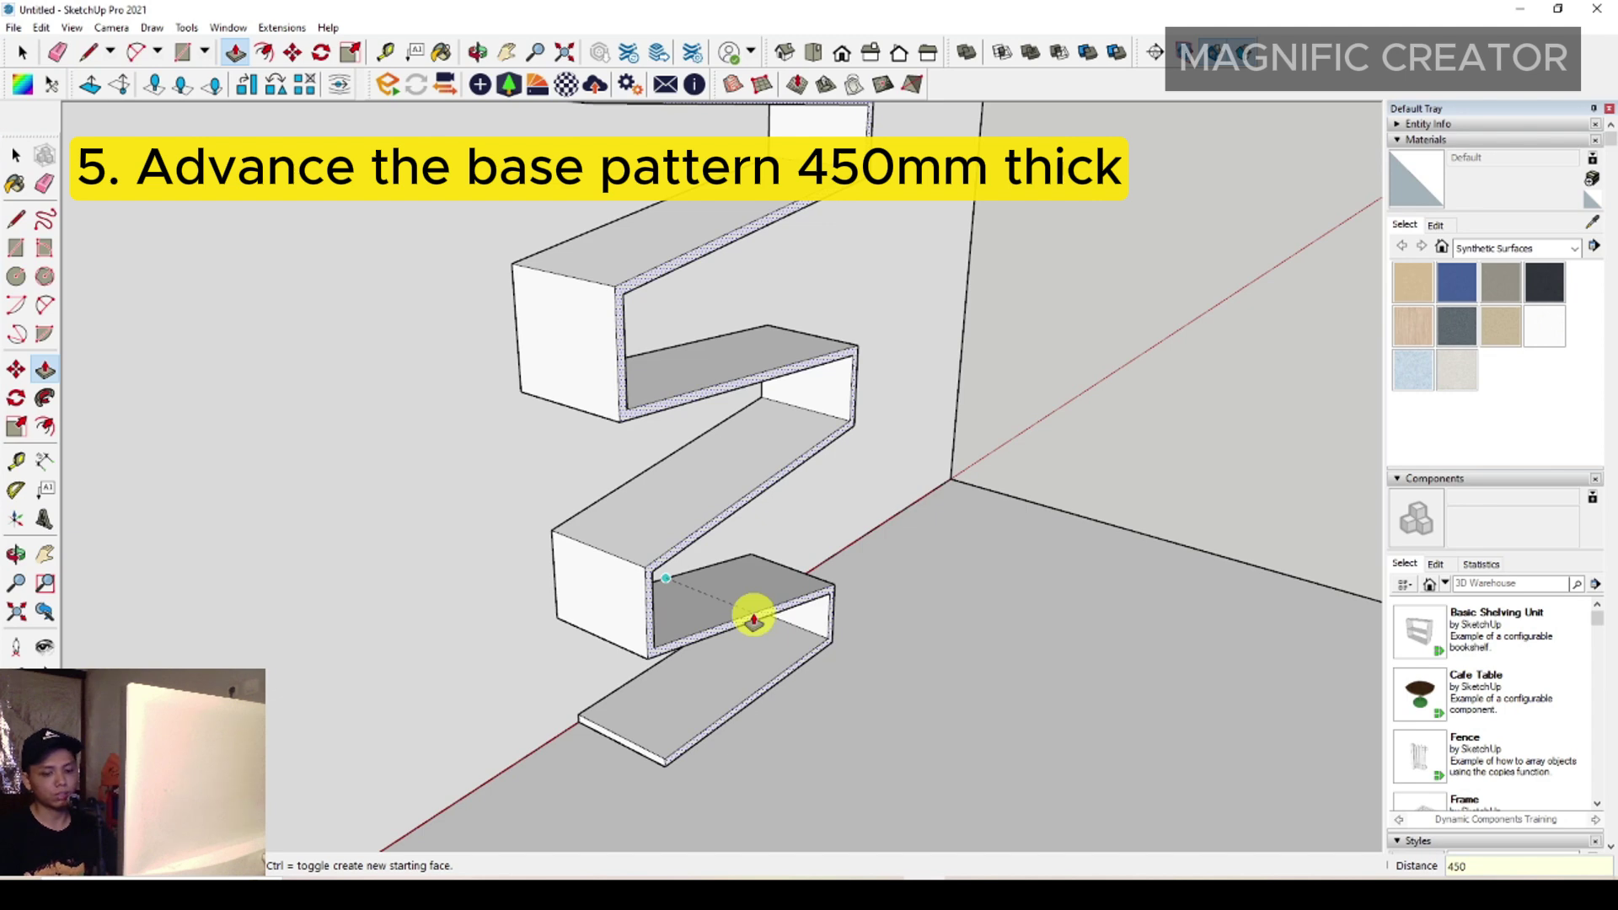
key("Return")
key("space")
- Select all connected geometry of the extruded zigzag shelf and make it a group
triple_click(758, 496)
right_click(758, 495)
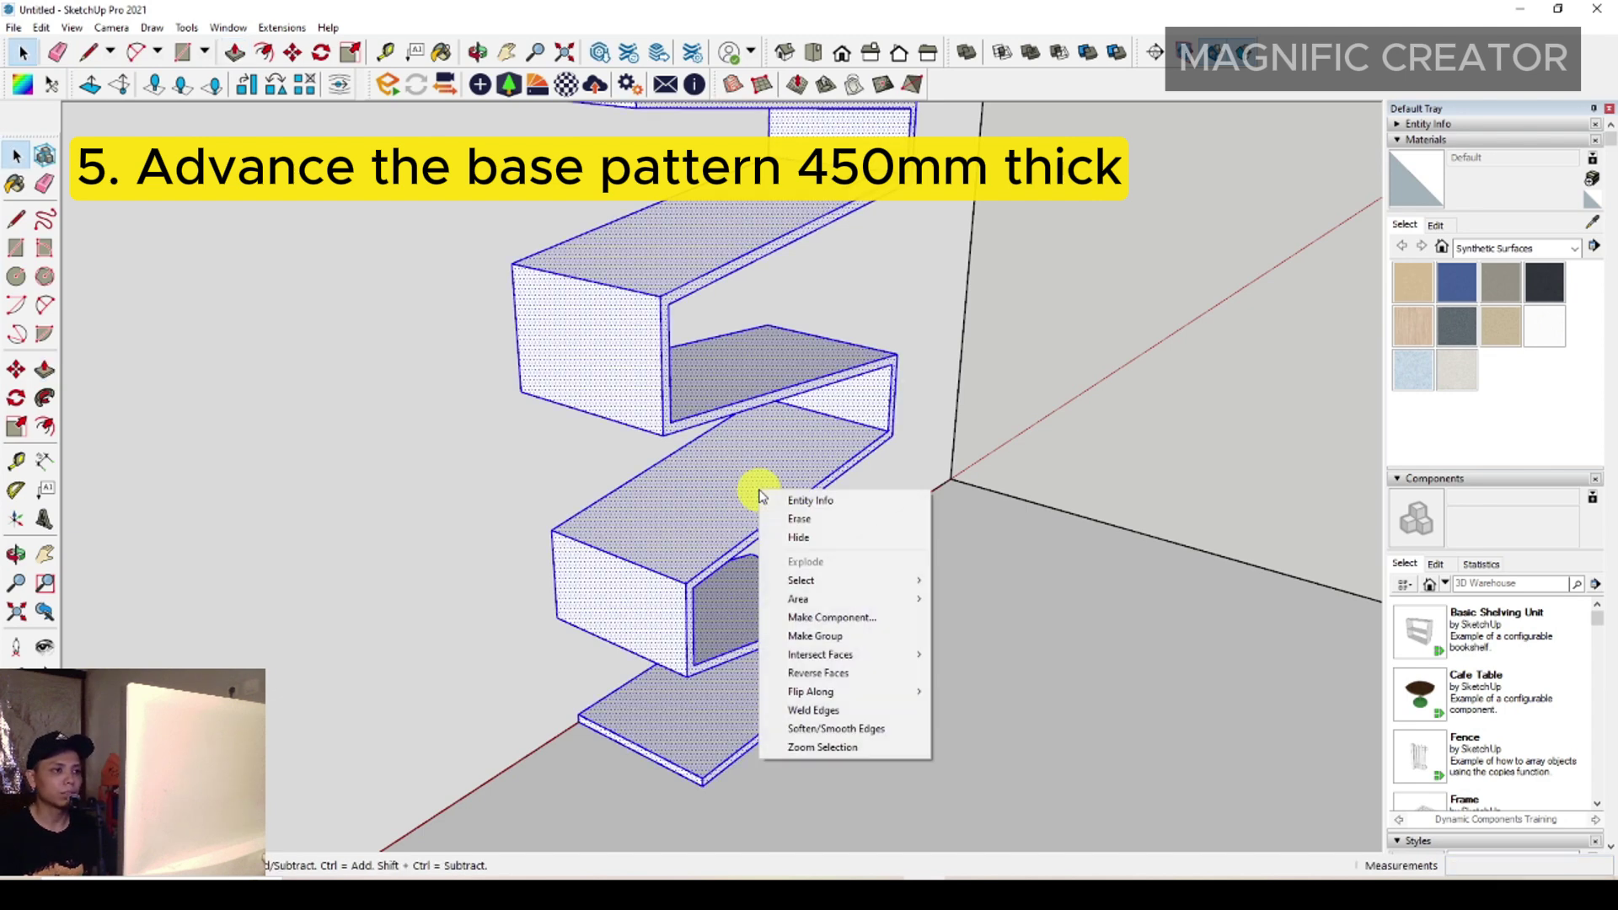
left_click(821, 636)
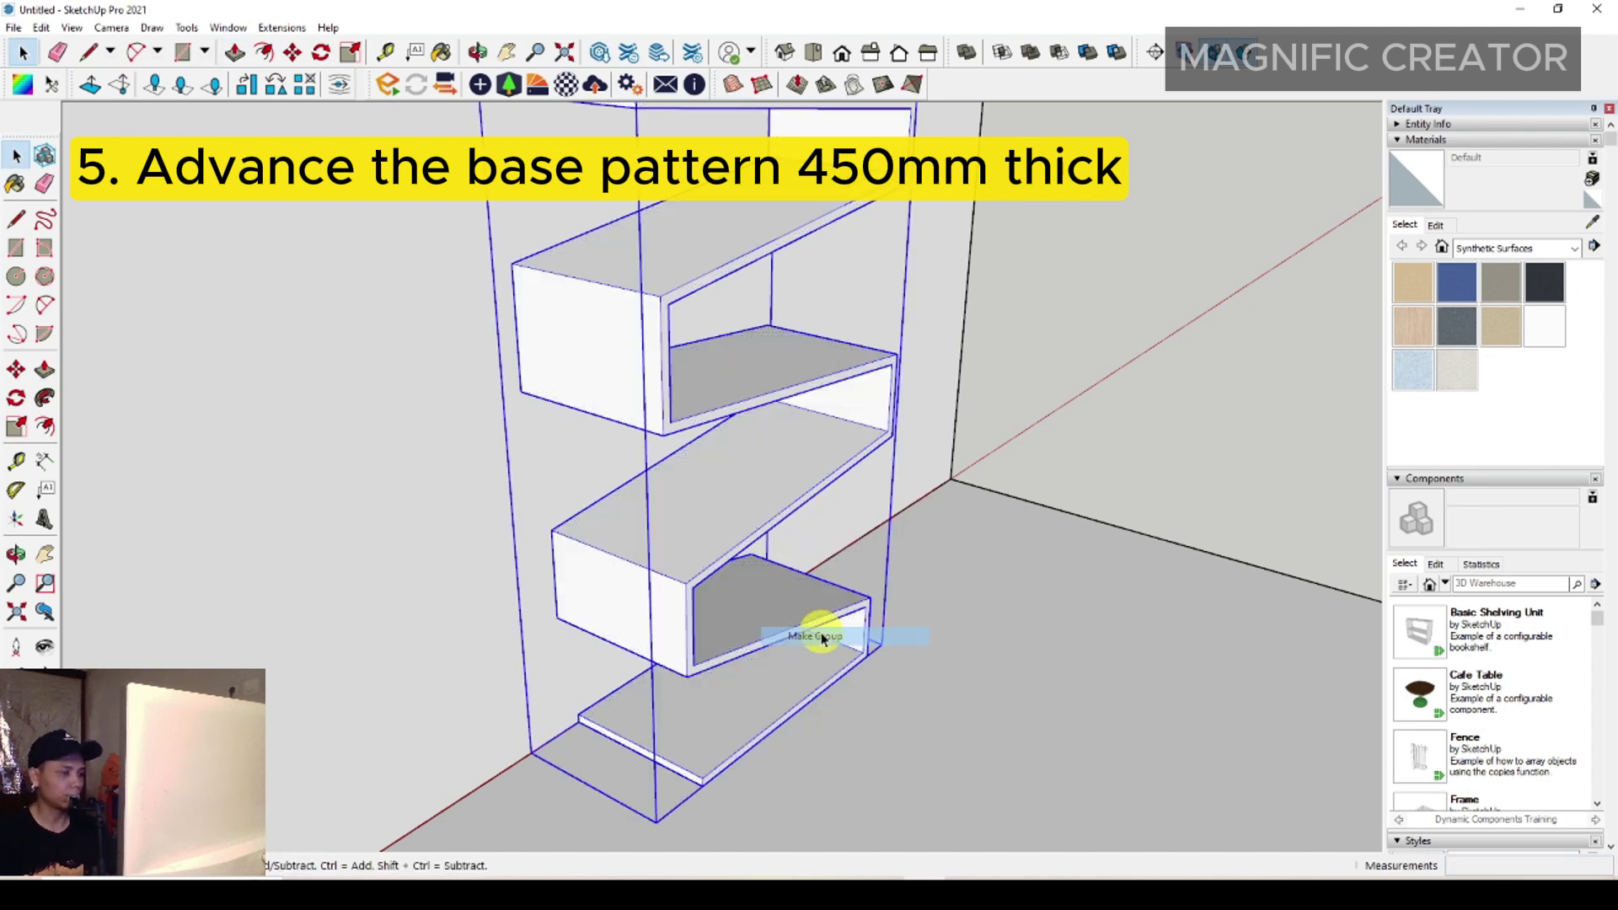
- Draw a rectangle about 29 mm wide and 450 mm deep across the middle right-opening bay's lower shelf, near its open end
scroll(718, 537, "down", 1)
middle_click_drag(713, 526, 616, 539)
scroll(573, 496, "up", 2)
middle_click_drag(671, 480, 741, 658)
scroll(751, 577, "up", 2)
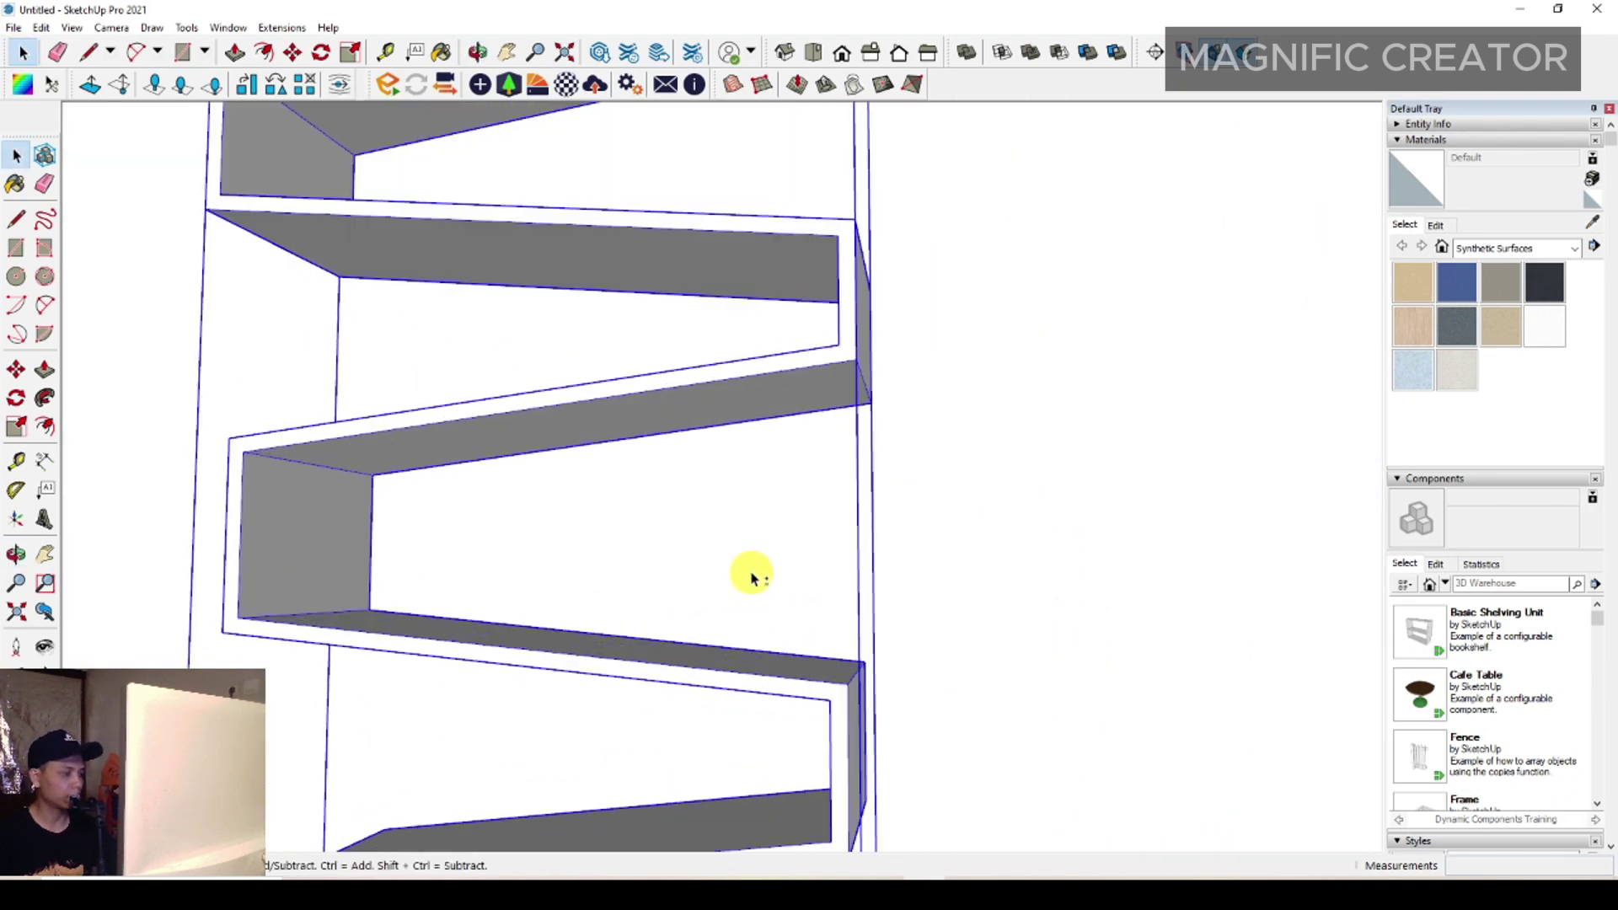
middle_click_drag(751, 577, 697, 643)
left_click(15, 249)
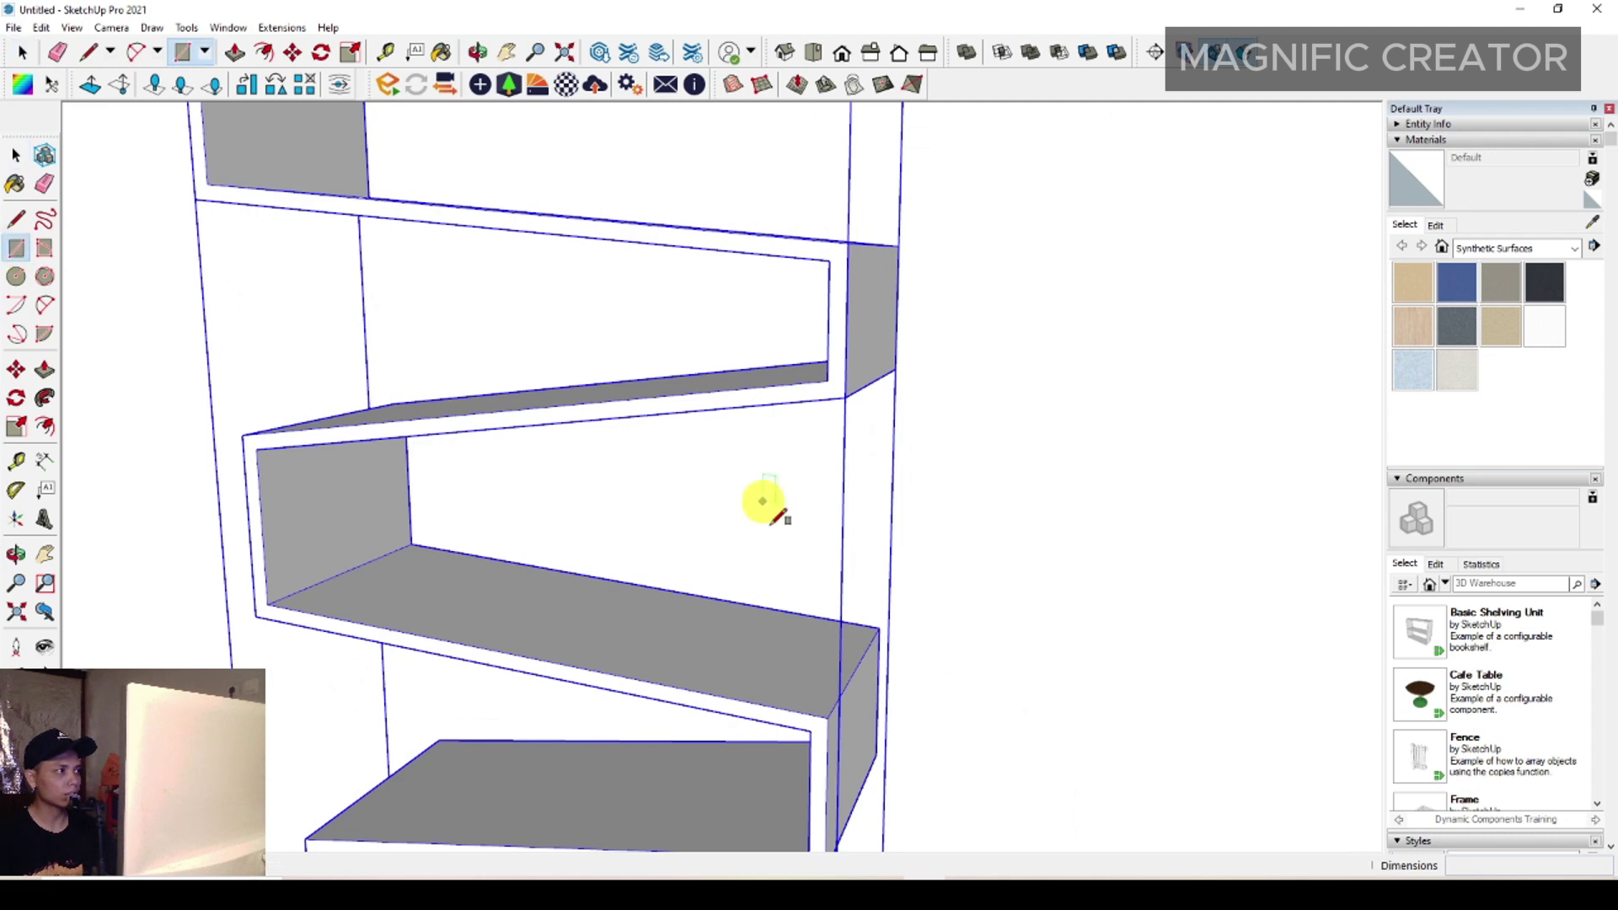
scroll(792, 600, "up", 3)
scroll(732, 609, "down", 2)
scroll(716, 640, "up", 3)
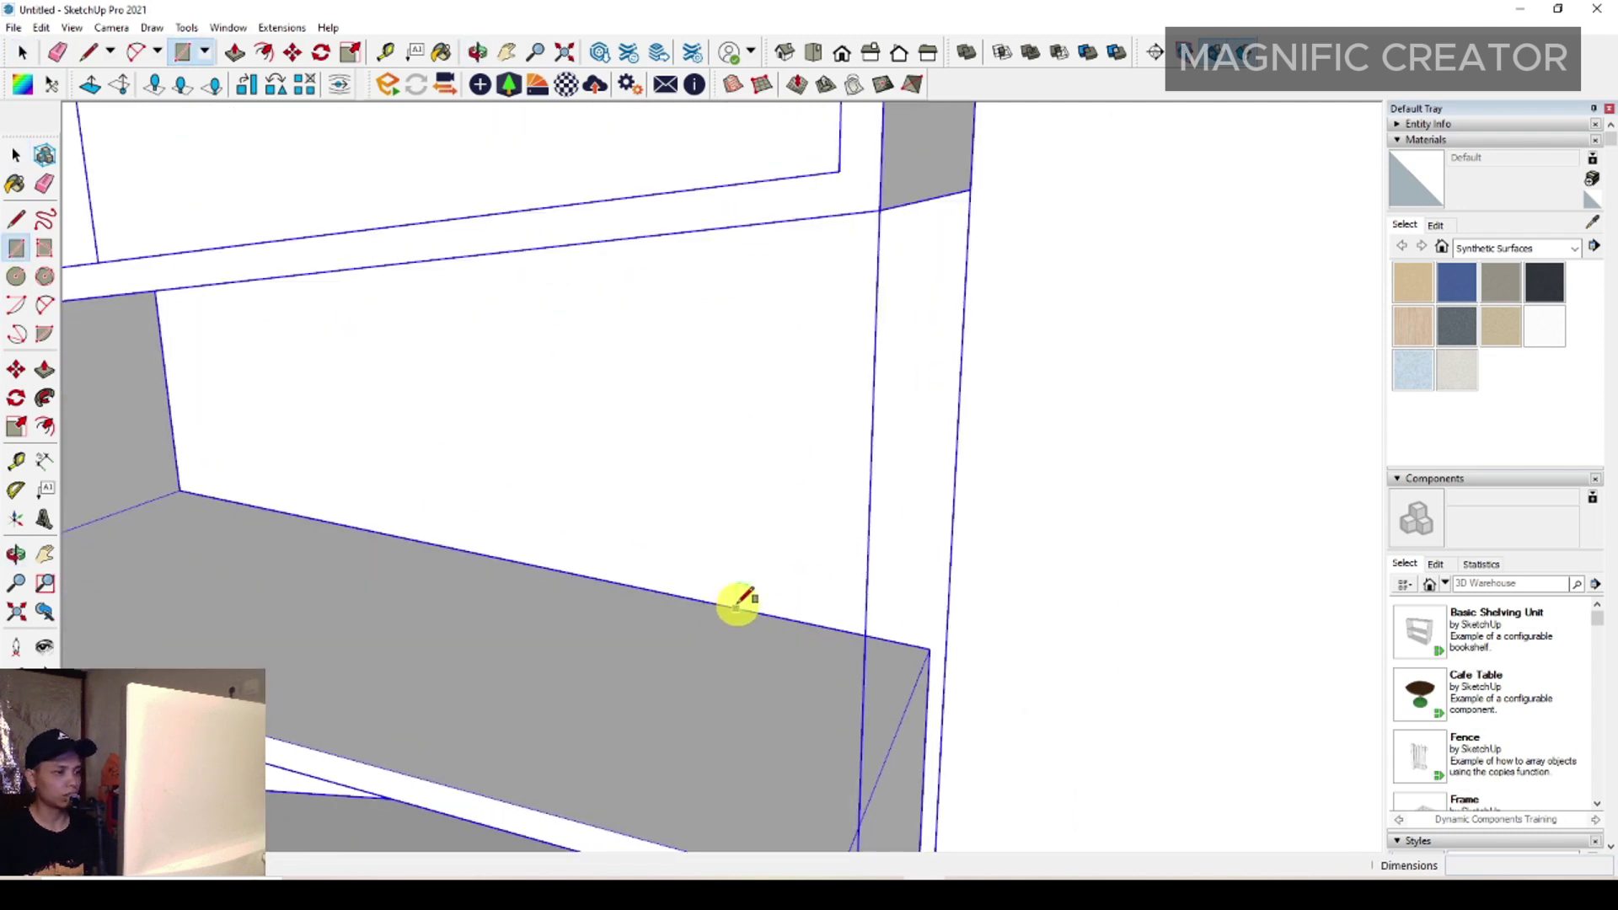
left_click(738, 600)
scroll(705, 747, "down", 2)
scroll(621, 747, "up", 3)
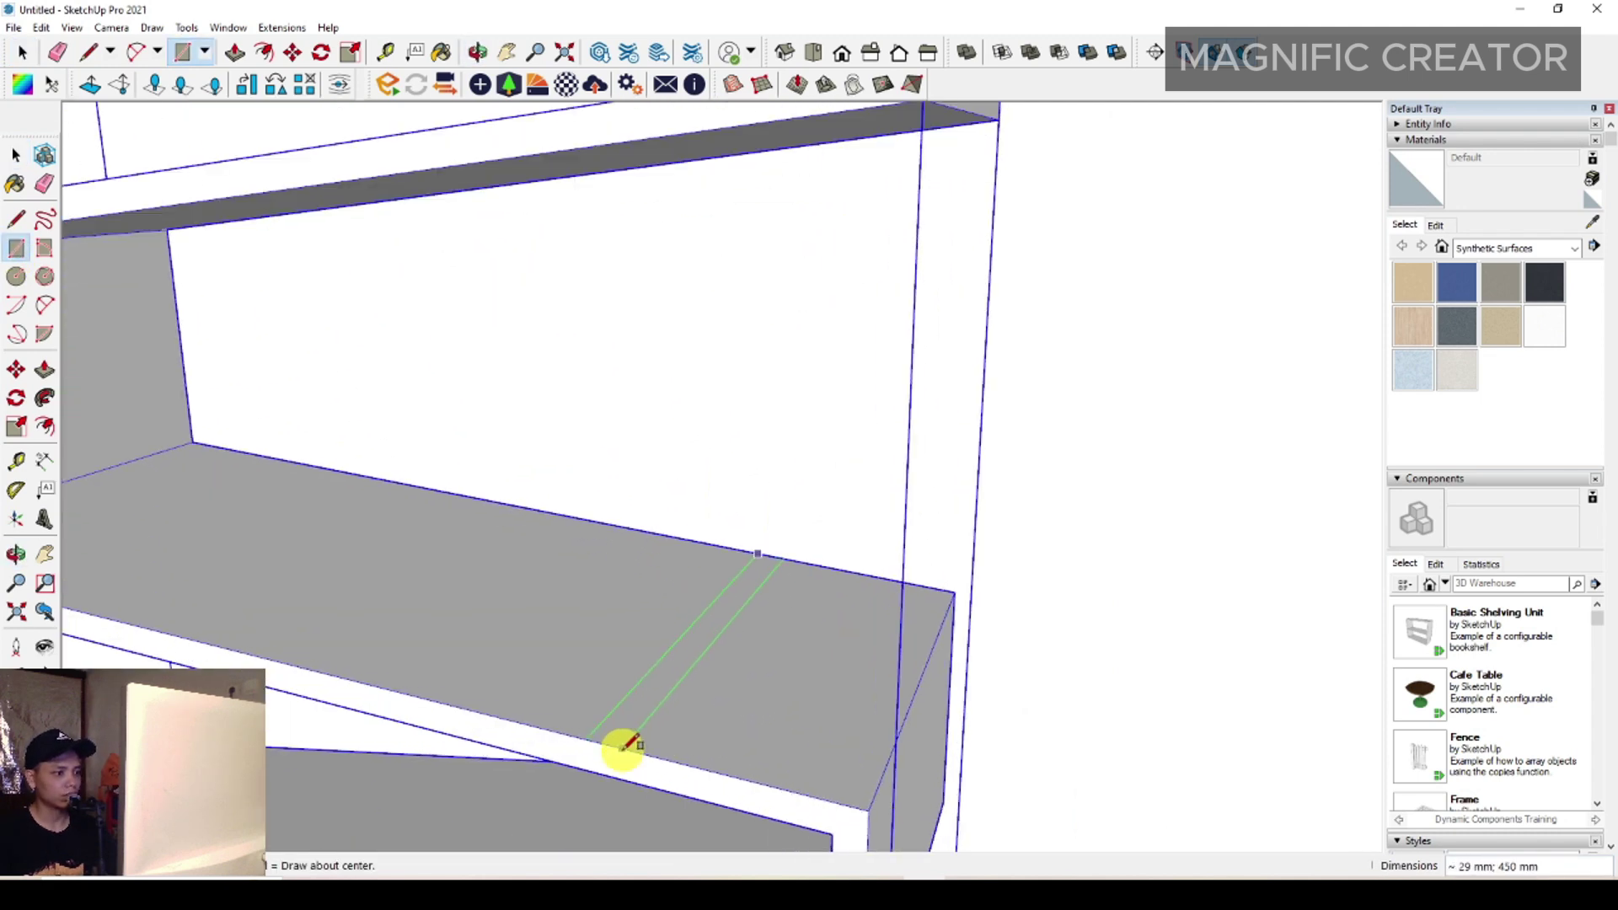
left_click(621, 743)
middle_click_drag(624, 711, 455, 570)
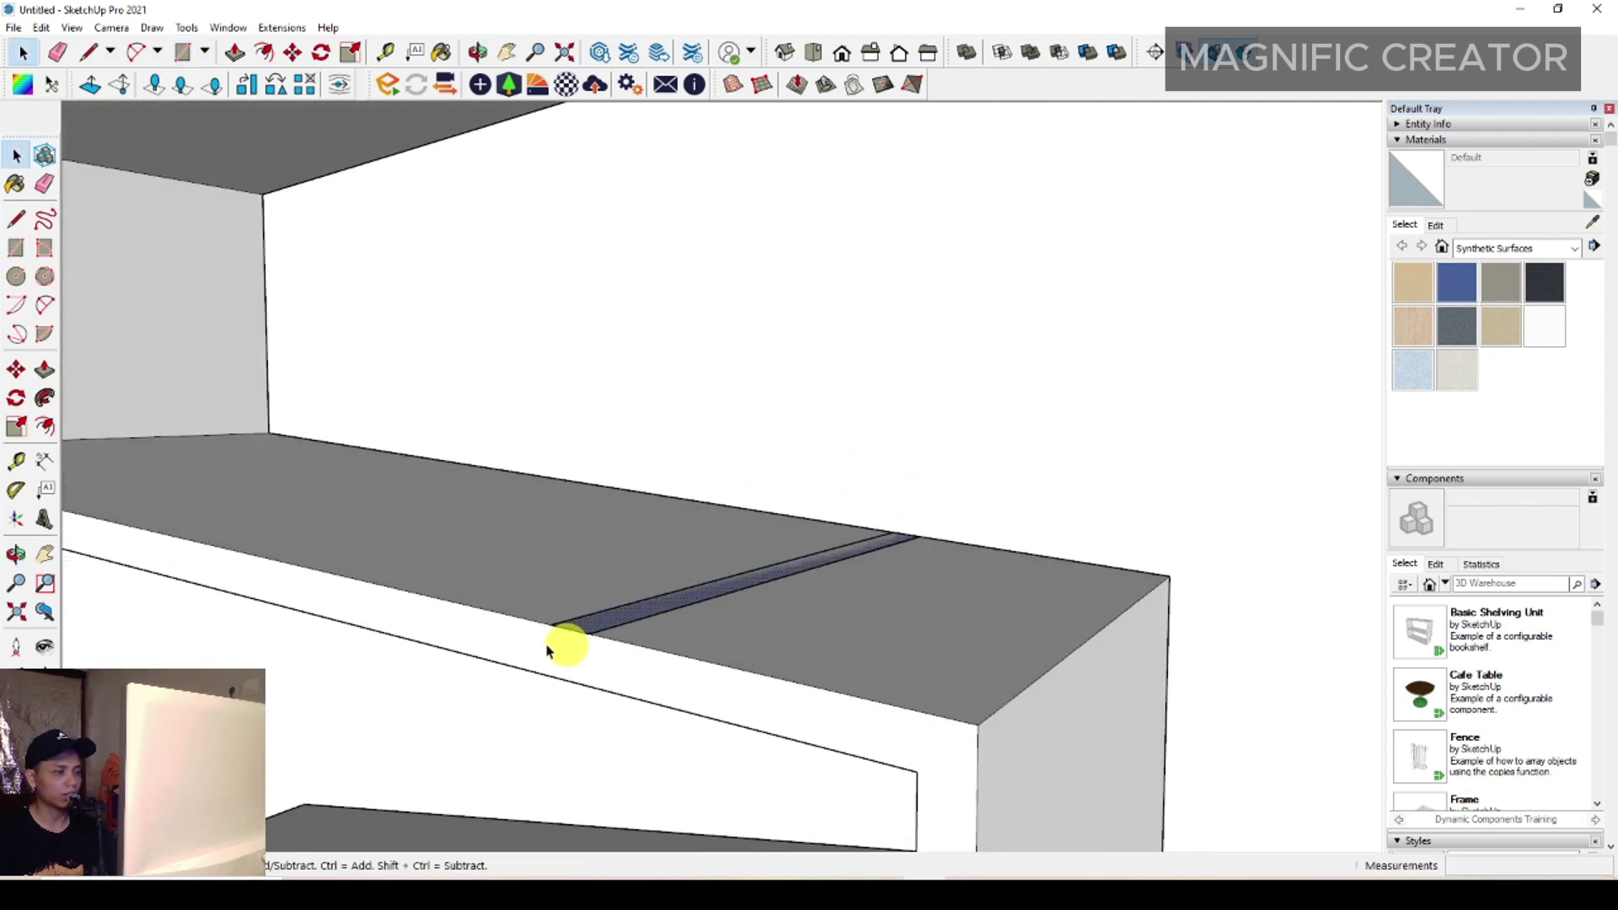
- Push/Pull the narrow rectangle up about 443 mm to the shelf above to form a side divider
left_click(46, 371)
left_click(291, 476)
left_click(591, 646)
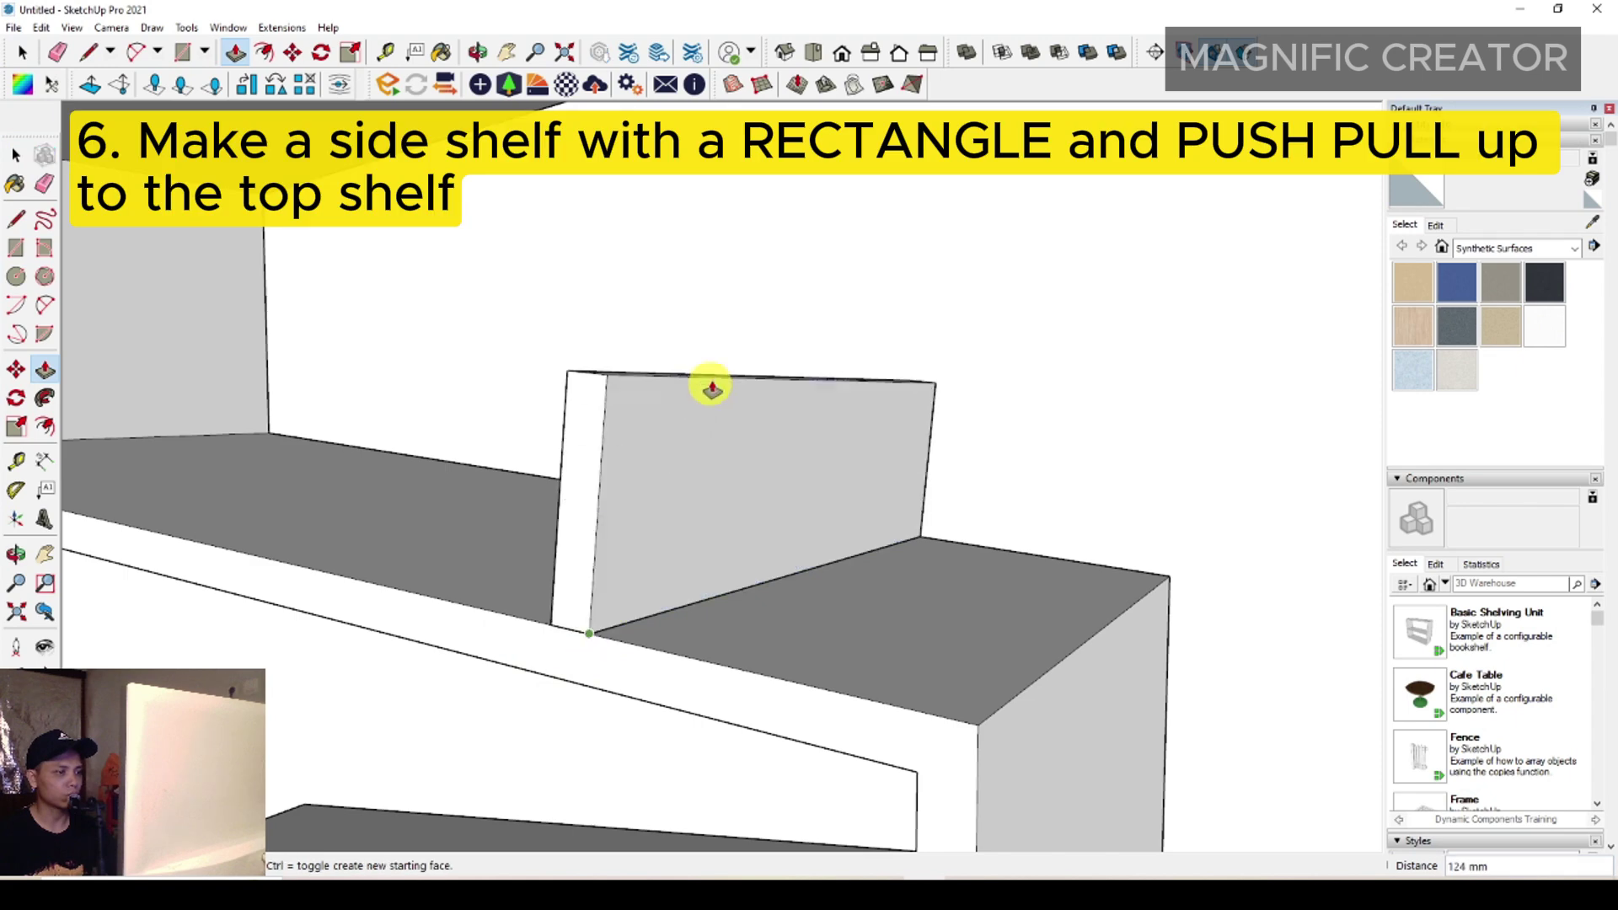
middle_click_drag(711, 379, 740, 321)
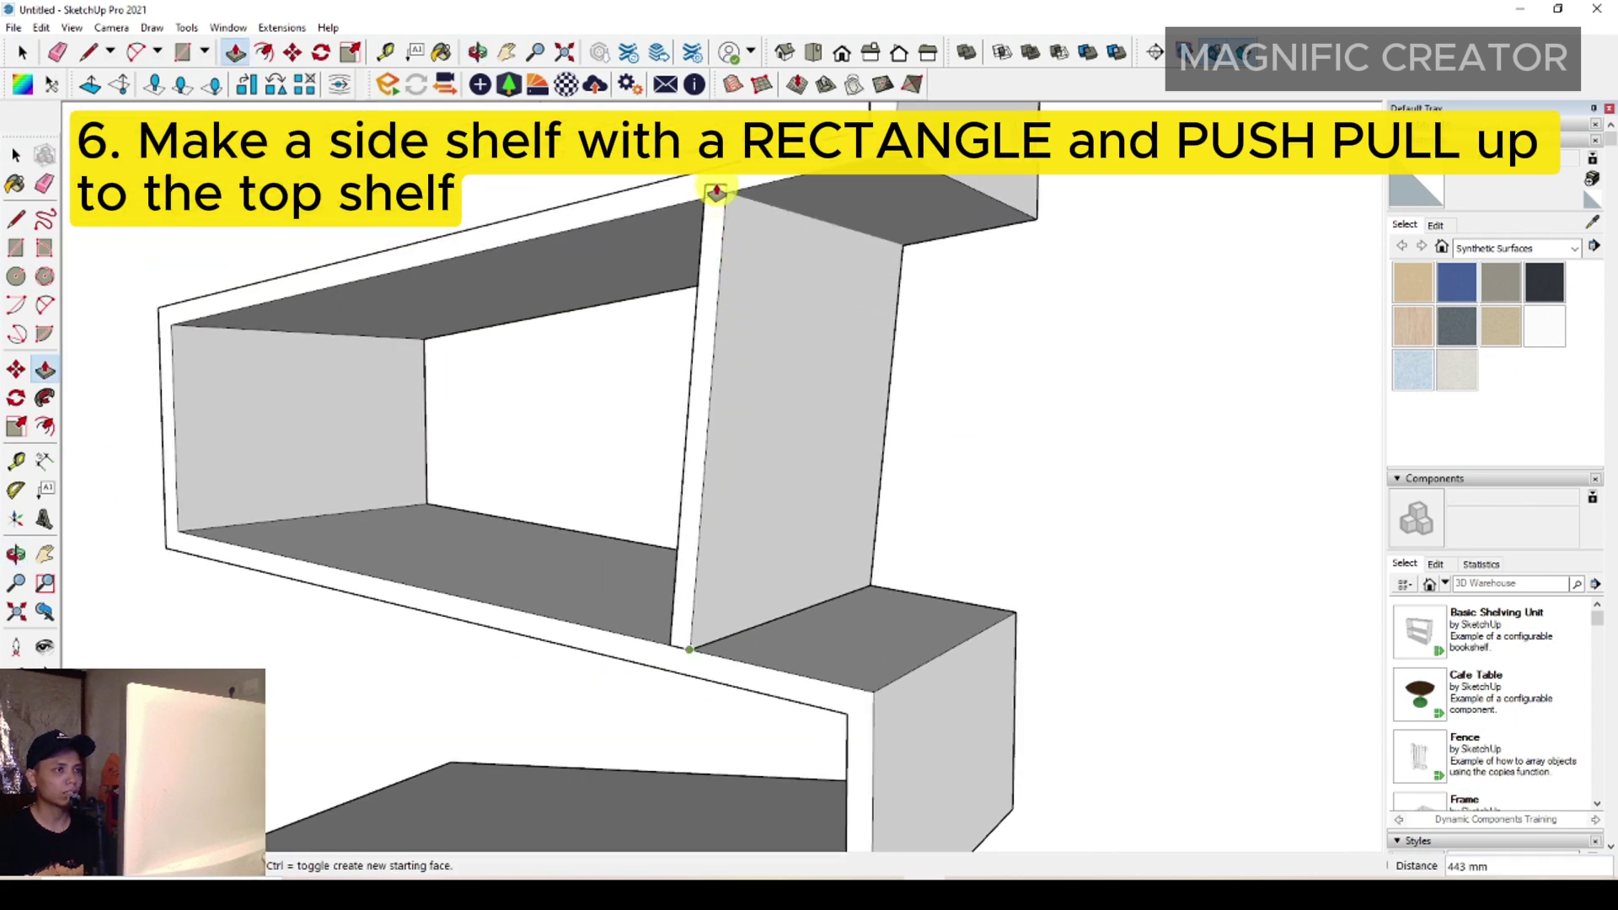
key("space")
- Select the whole first side divider and make it a group
triple_click(744, 243)
right_click(745, 244)
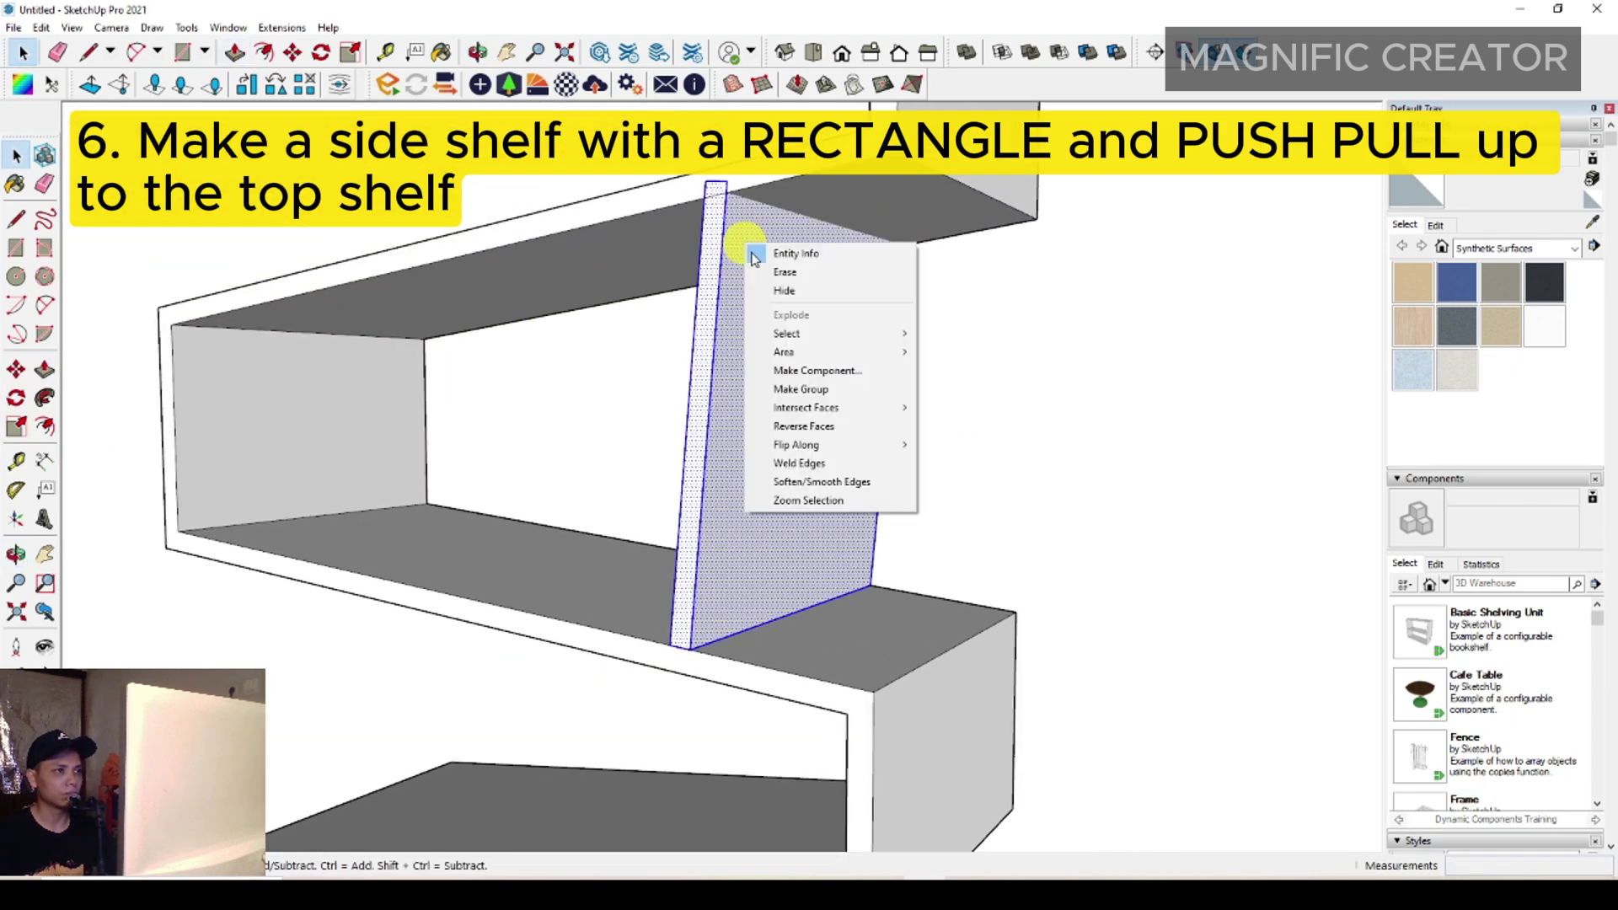
left_click(799, 393)
- Draw a rectangle about 15 mm wide and 450 mm deep across the next shelf up, near its left-opening end
middle_click_drag(766, 355, 948, 396)
scroll(856, 410, "down", 4)
scroll(675, 328, "up", 3)
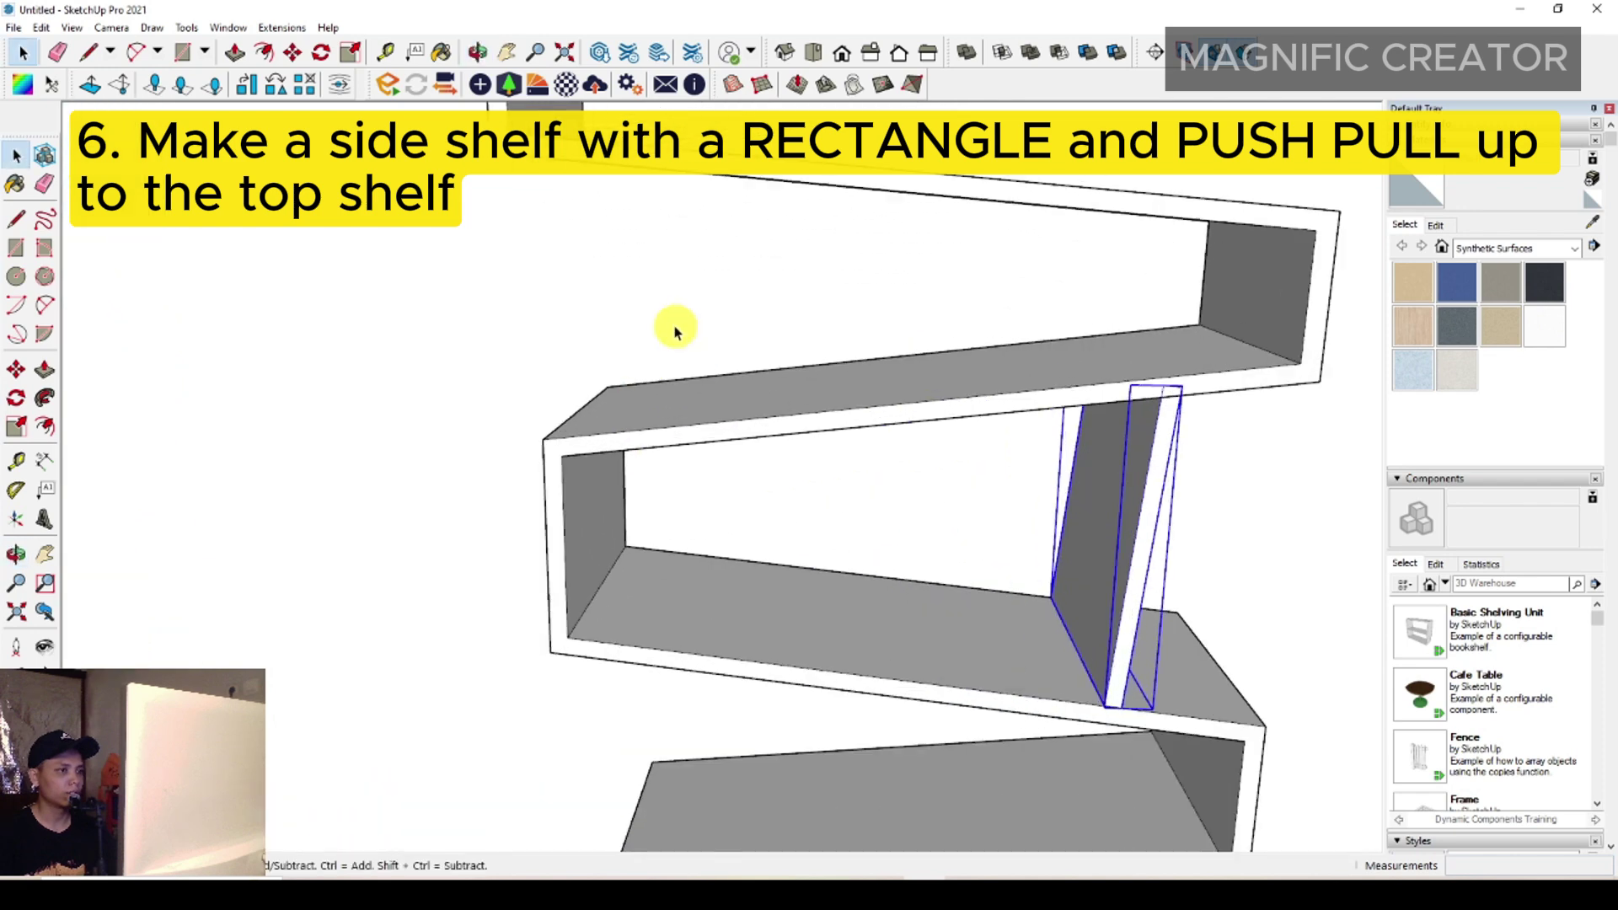
middle_click_drag(675, 329, 680, 406)
left_click(16, 247)
scroll(736, 448, "up", 3)
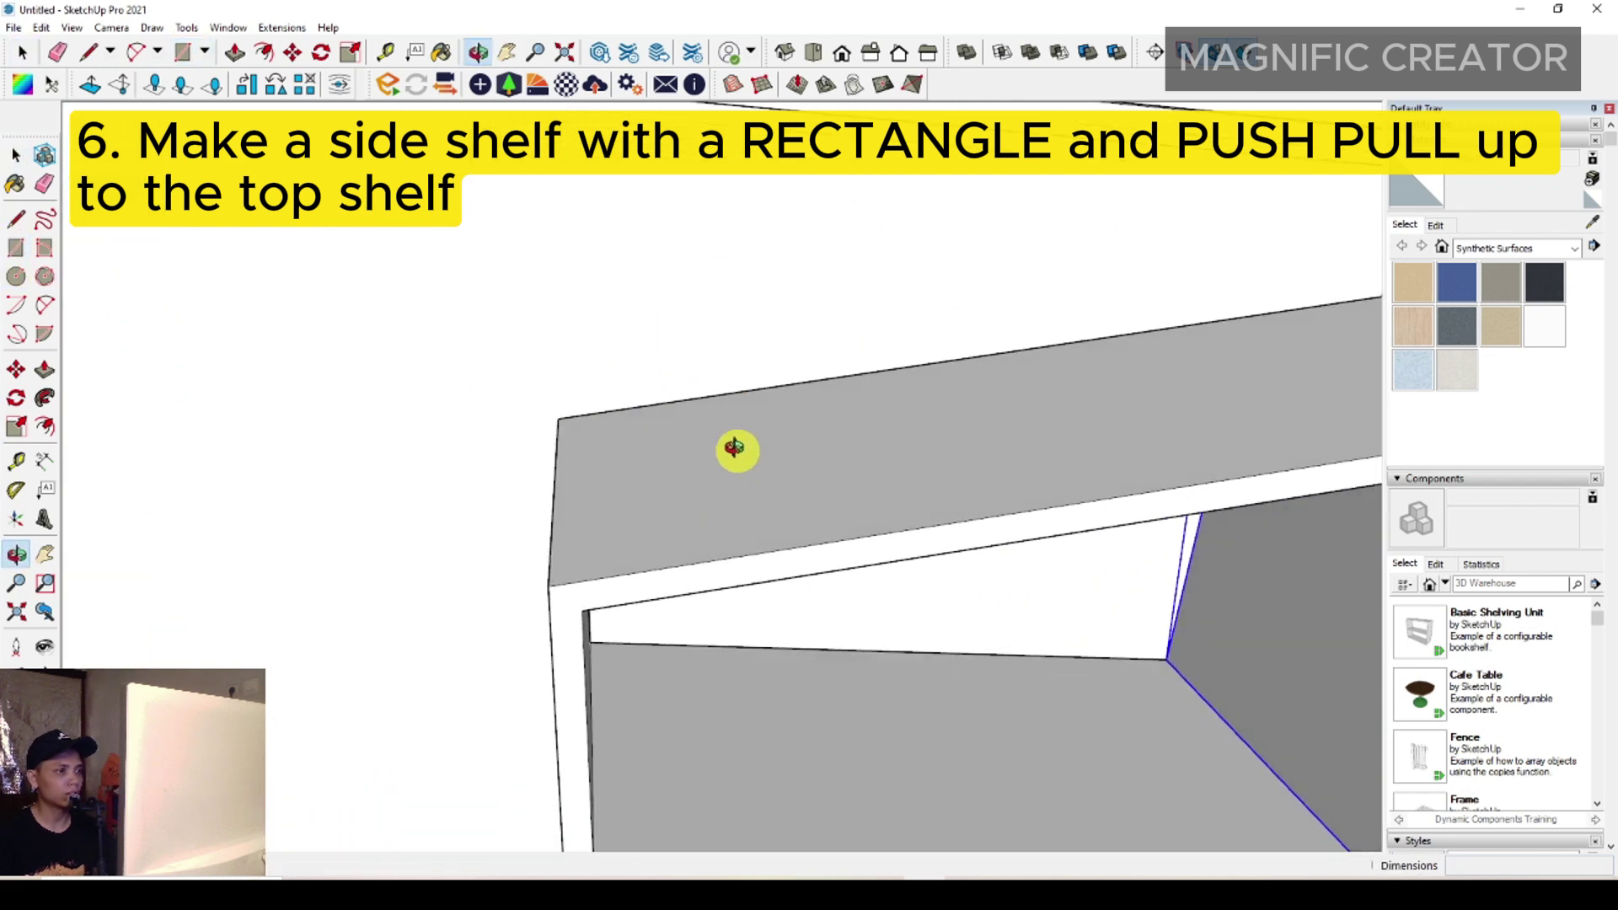
left_click(707, 396)
scroll(781, 550, "up", 1)
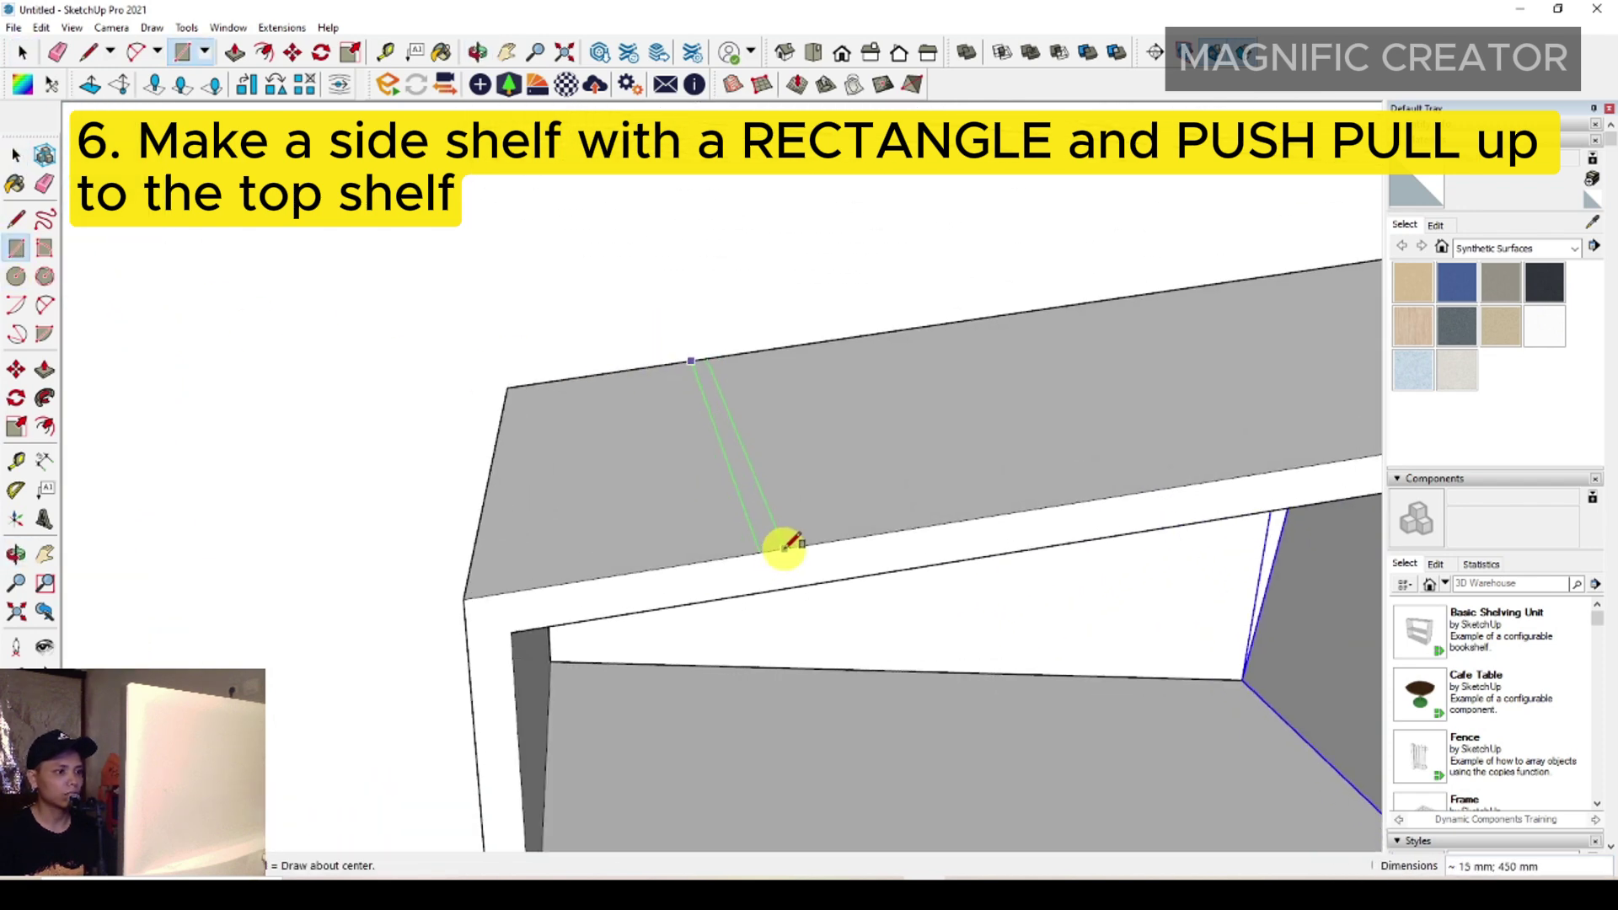
left_click(785, 547)
key("space")
- Push/Pull the second rectangle up about 357 mm to meet the shelf above it
left_click(768, 531)
key("p")
left_click(765, 505)
scroll(729, 246, "down", 3)
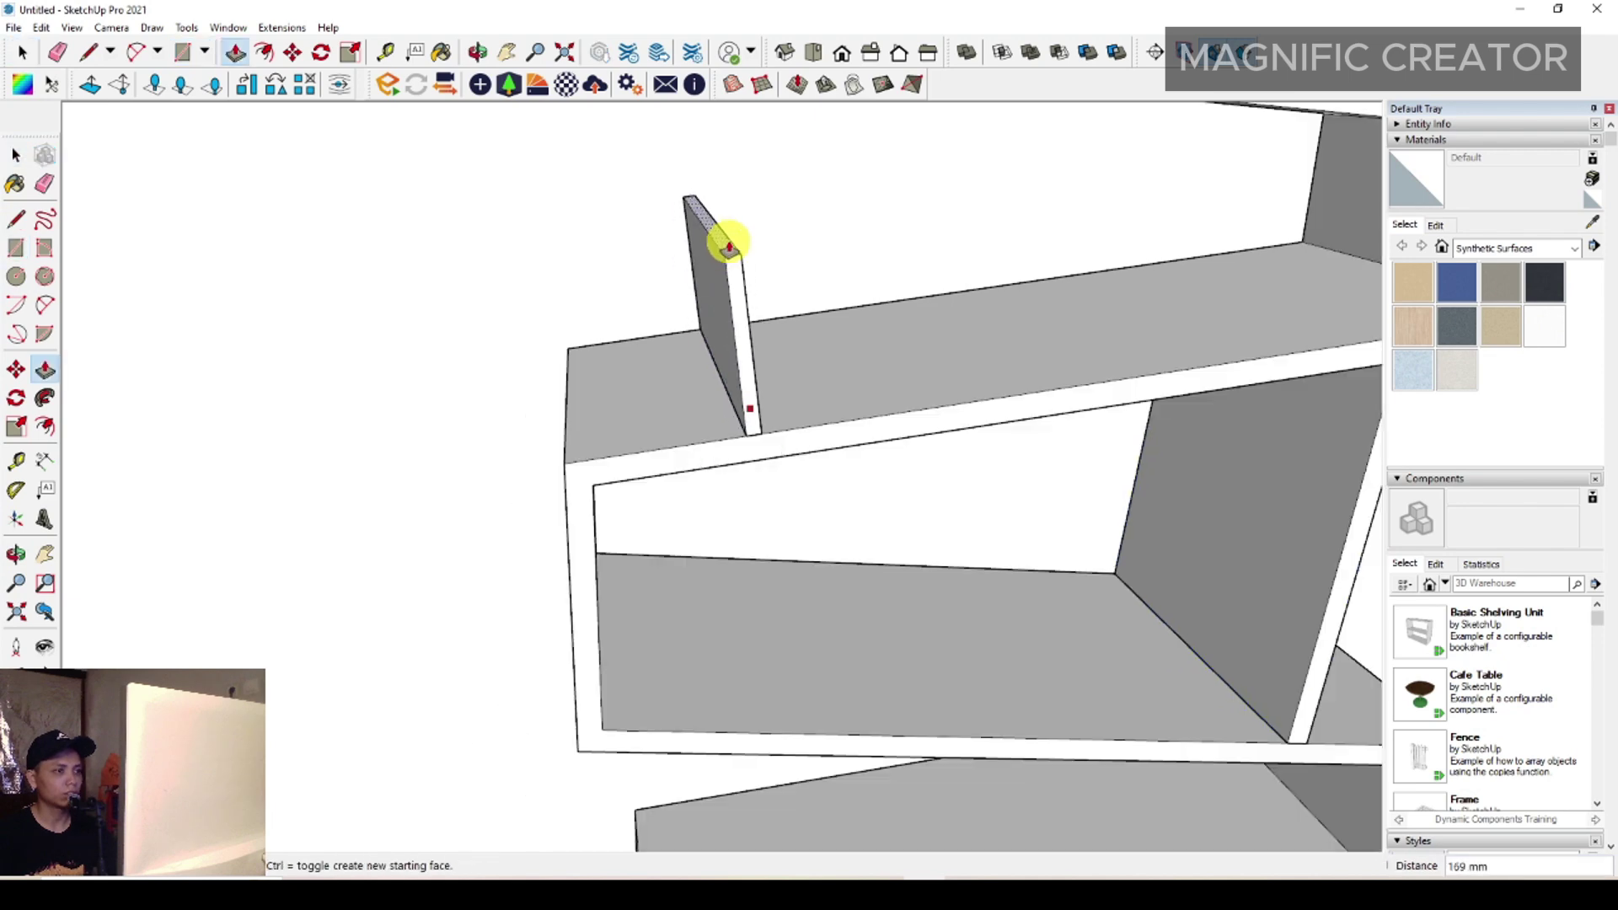
middle_click_drag(729, 246, 744, 260)
scroll(744, 261, "up", 3)
middle_click_drag(708, 203, 708, 282, "shift")
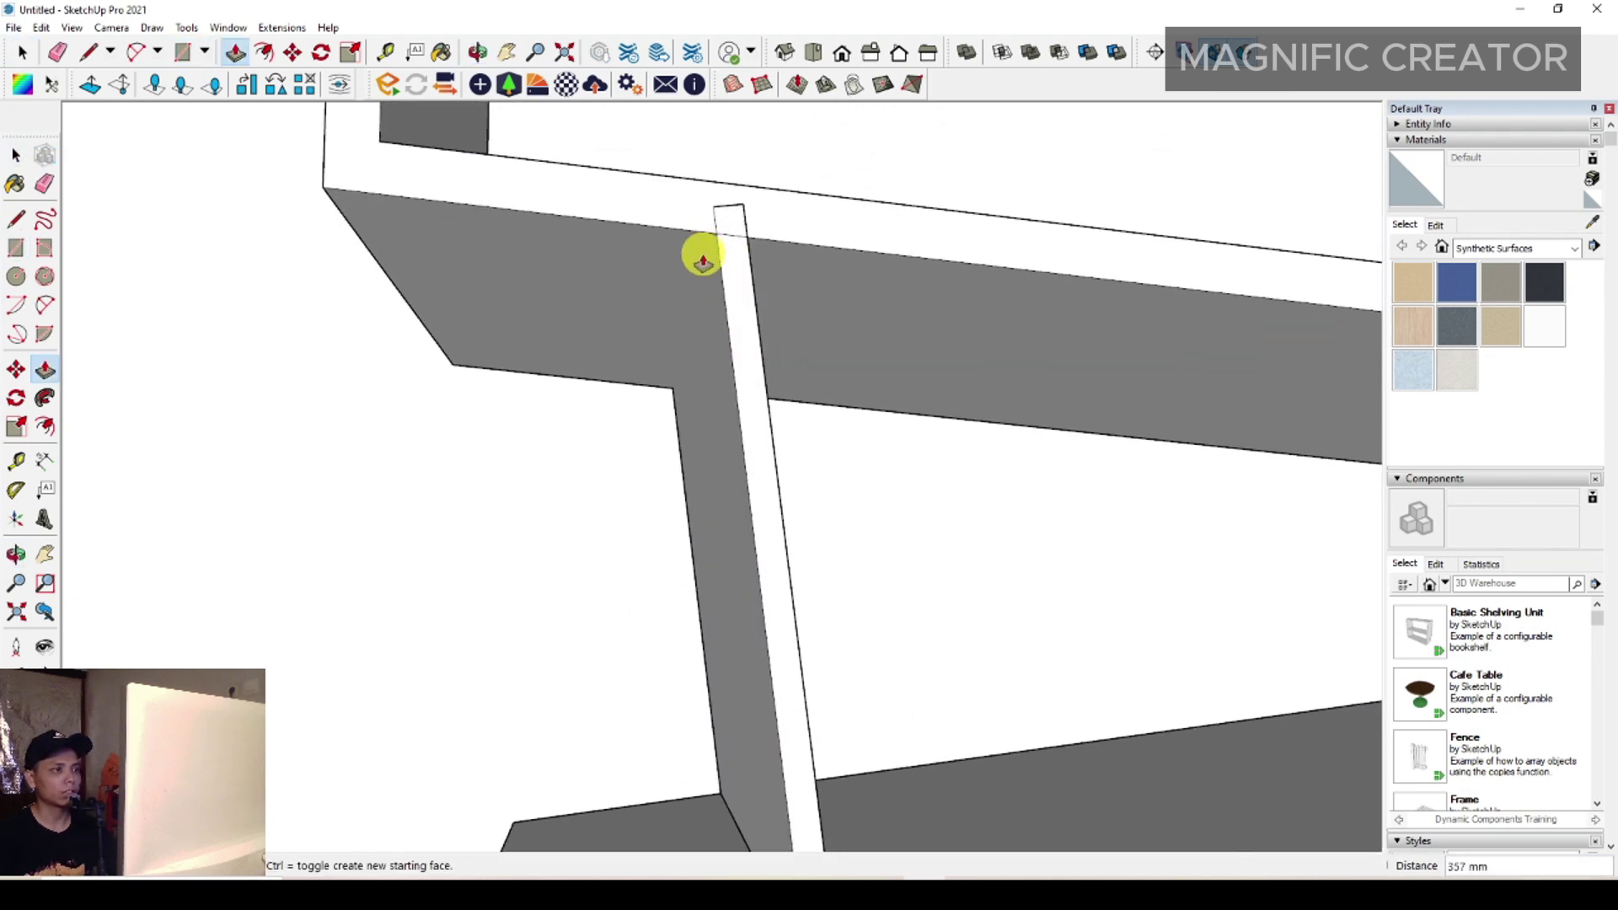
left_click(705, 257)
key("space")
- Select the whole second side divider and make it a group
triple_click(738, 313)
right_click(741, 318)
left_click(792, 468)
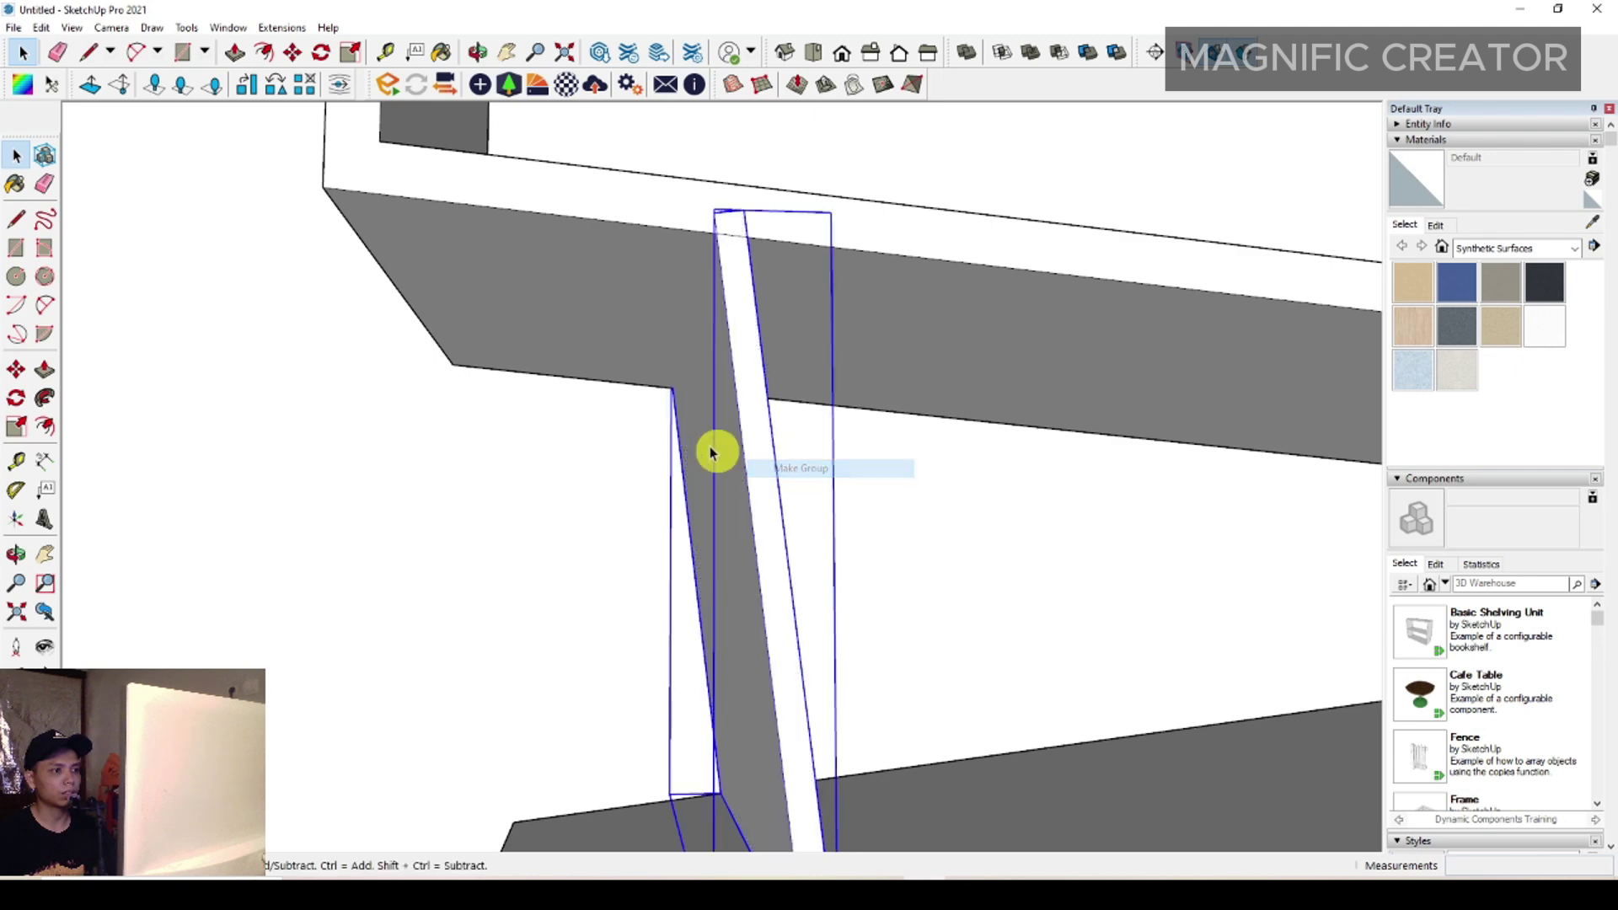
- Draw a narrow rectangle 450 mm deep across the upper right-opening bay's lower shelf, near its open end
scroll(714, 377, "down", 7)
middle_click_drag(758, 429, 717, 409)
scroll(851, 285, "up", 2)
middle_click_drag(852, 285, 718, 571, "shift")
scroll(855, 536, "up", 2)
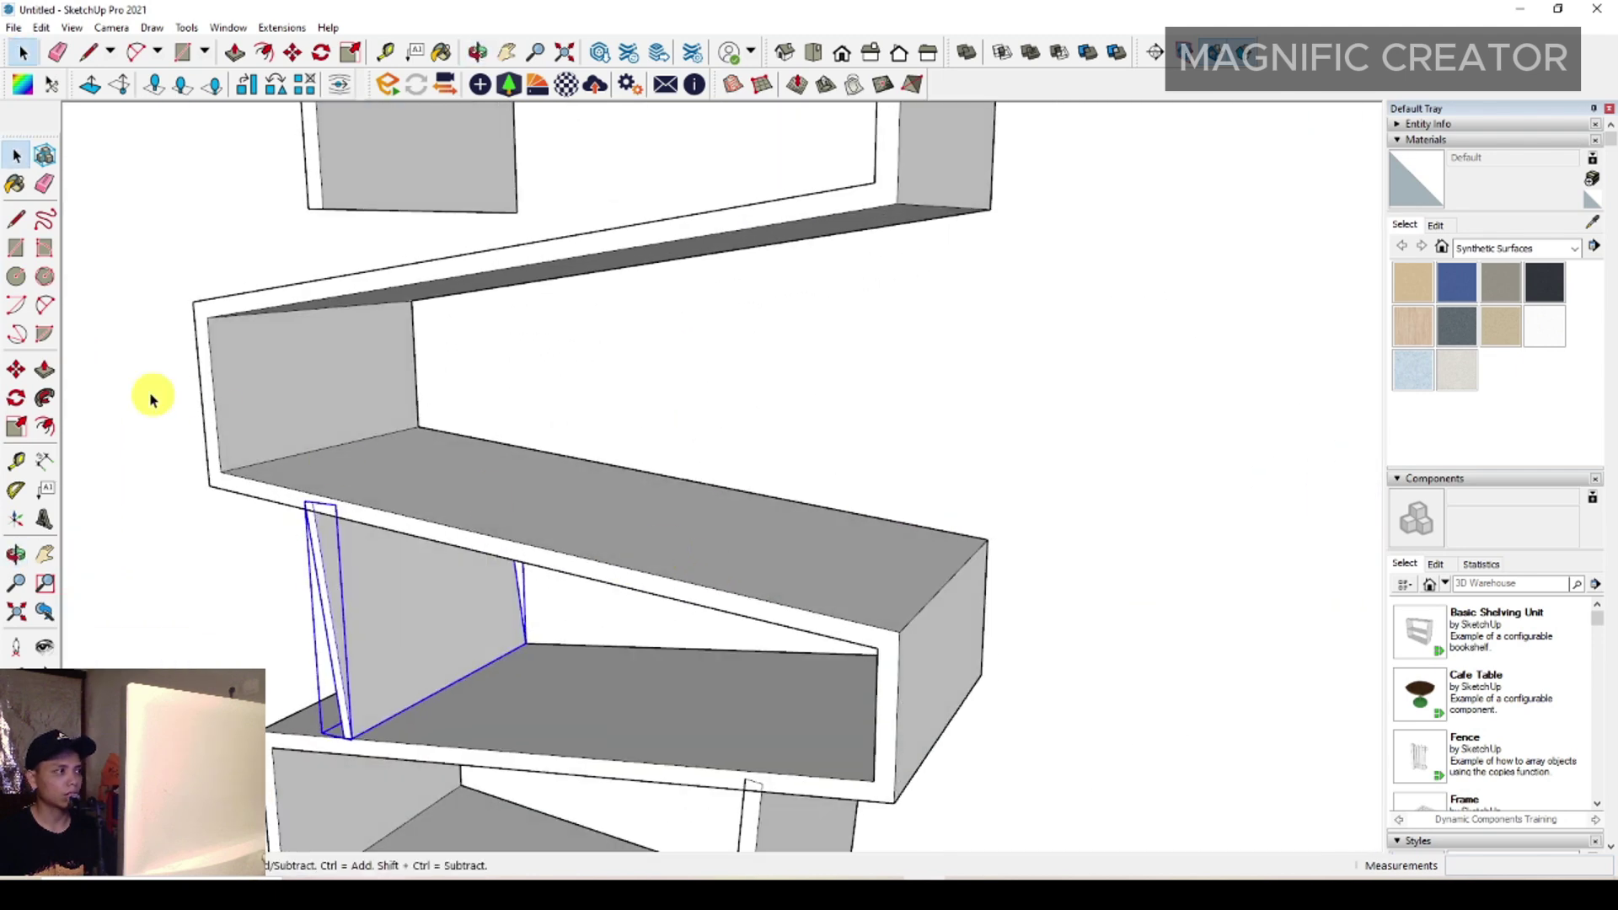
left_click(15, 248)
scroll(777, 562, "up", 1)
left_click(819, 625)
scroll(920, 543, "up", 2)
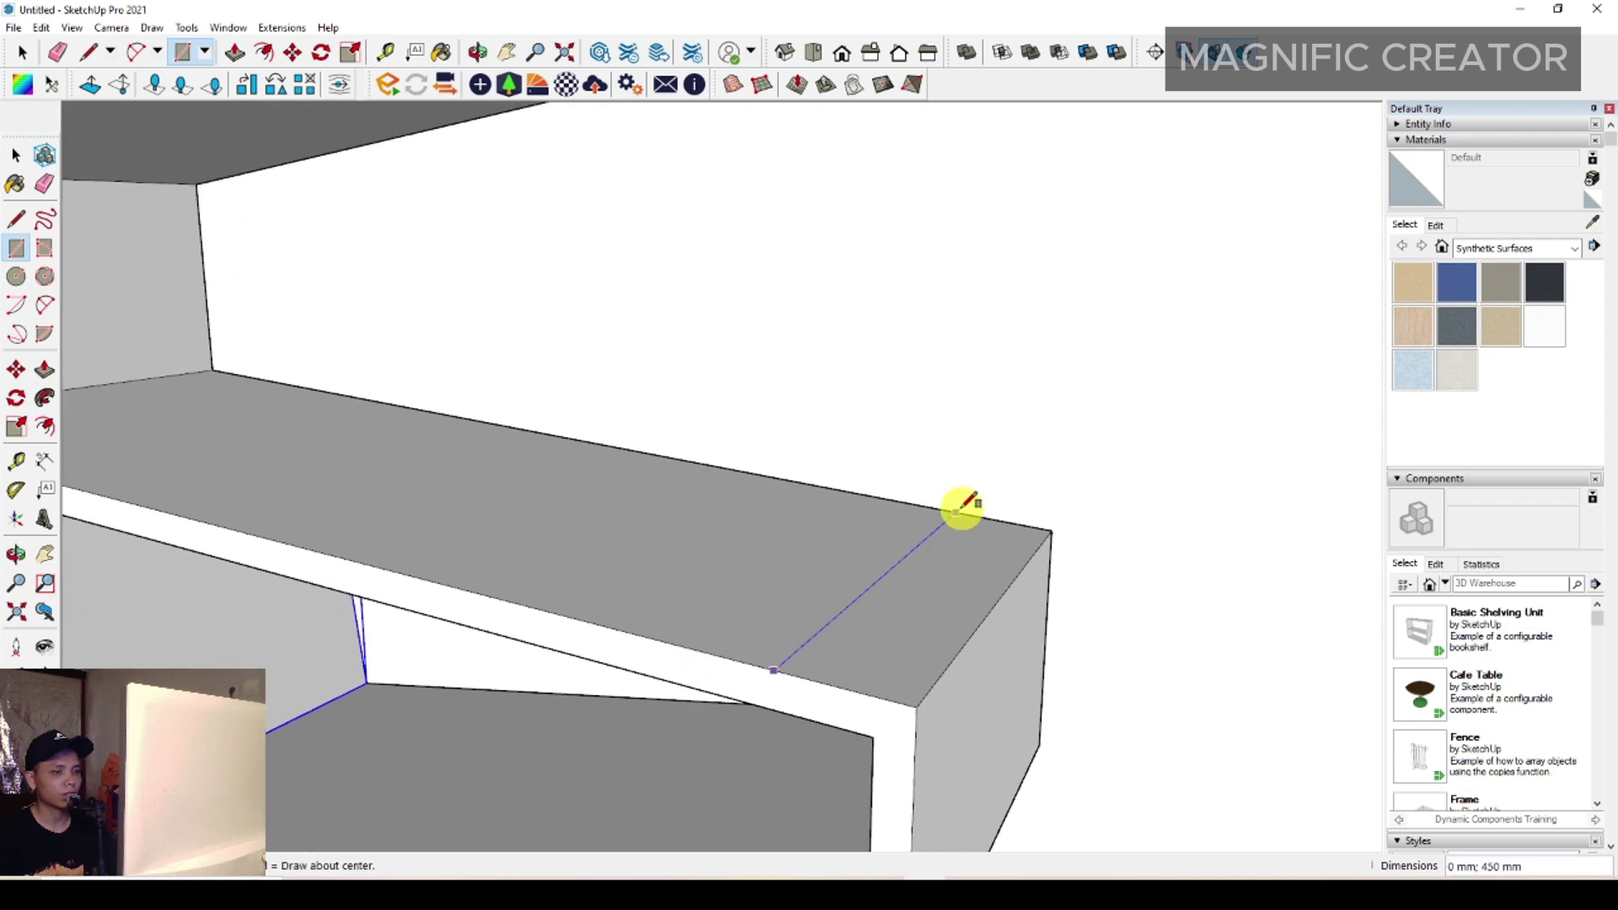
left_click(939, 534)
- Push/Pull the narrow rectangle up about 479 mm to meet the shelf above it
key("p")
left_click(937, 537)
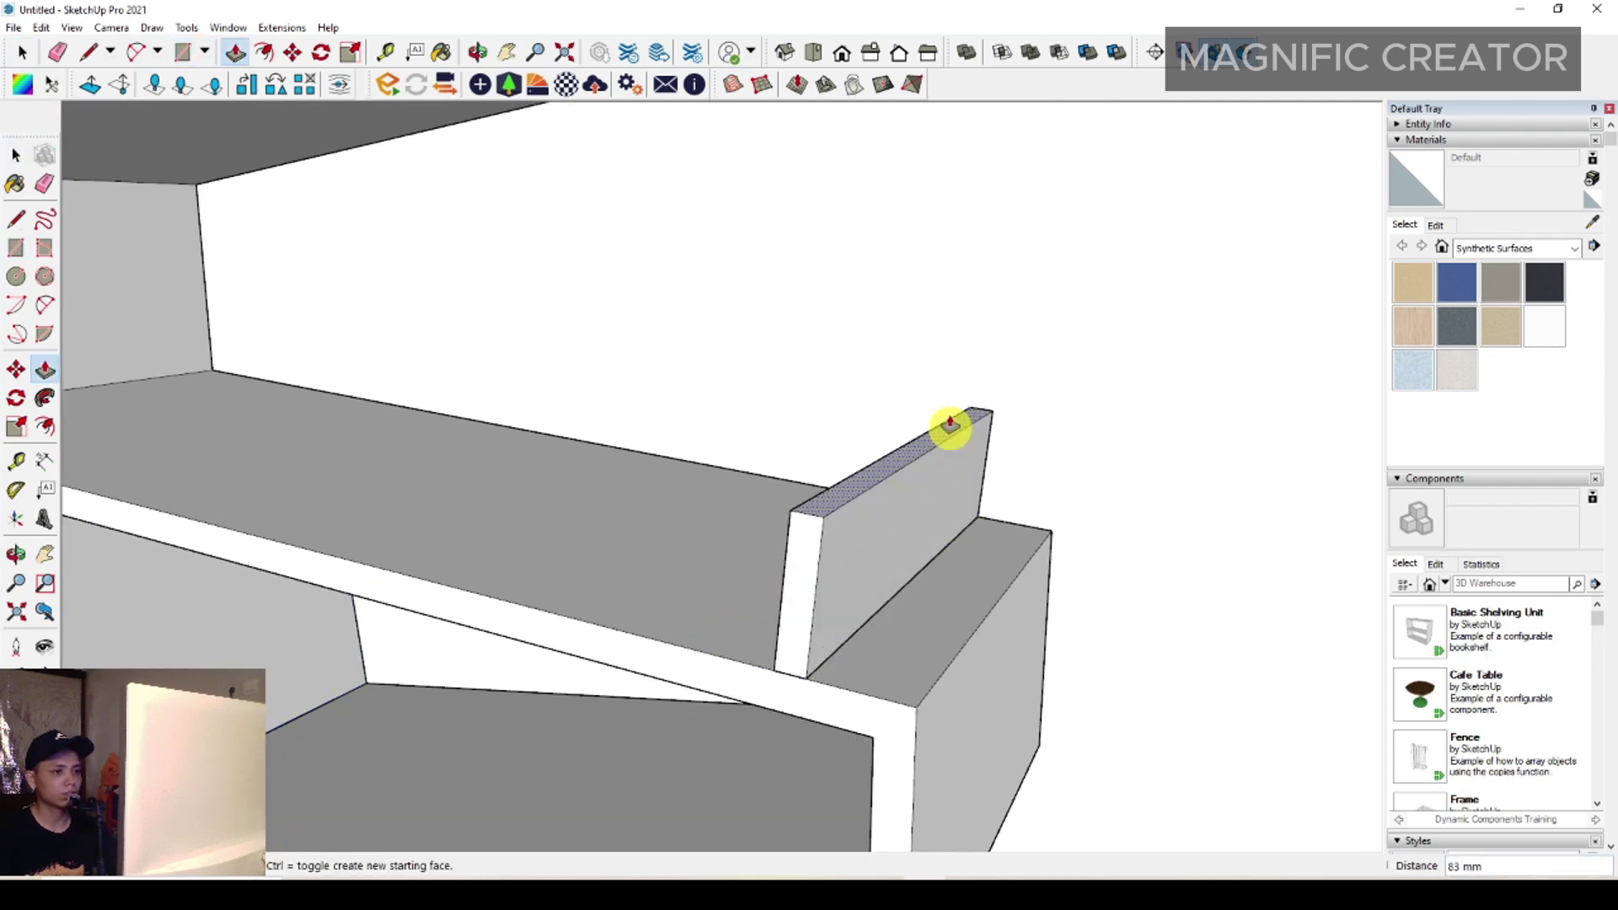
scroll(948, 379, "down", 4)
middle_click_drag(951, 346, 983, 442, "shift")
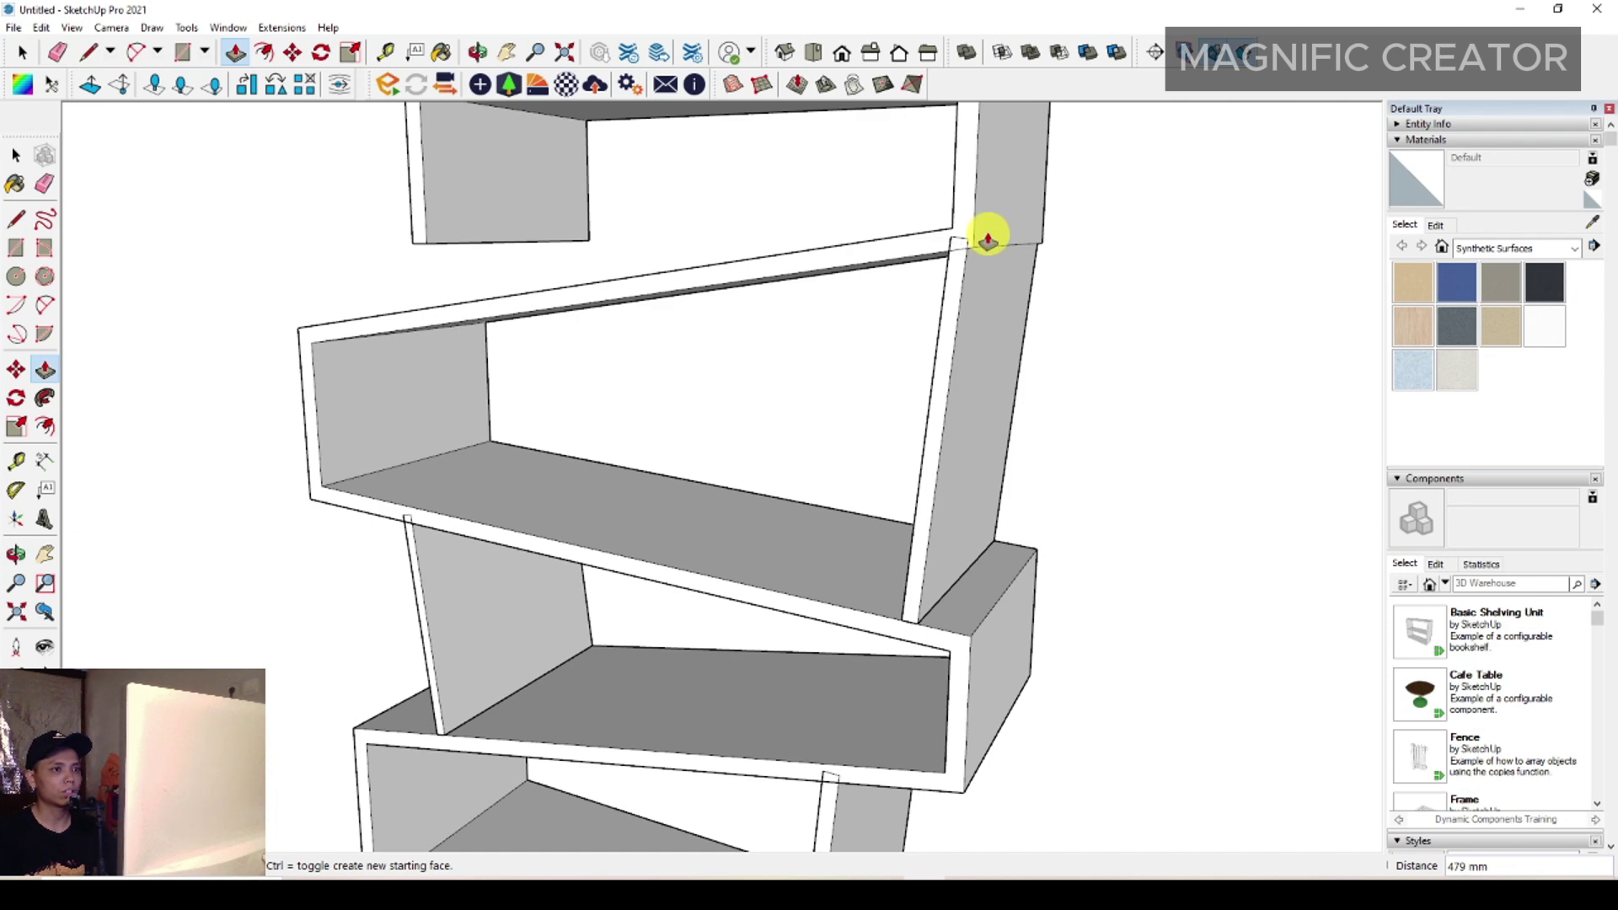
left_click(988, 239)
- Select the whole upper divider and make it a group
key("space")
left_click(982, 328)
triple_click(983, 328)
right_click(982, 327)
left_click(1036, 469)
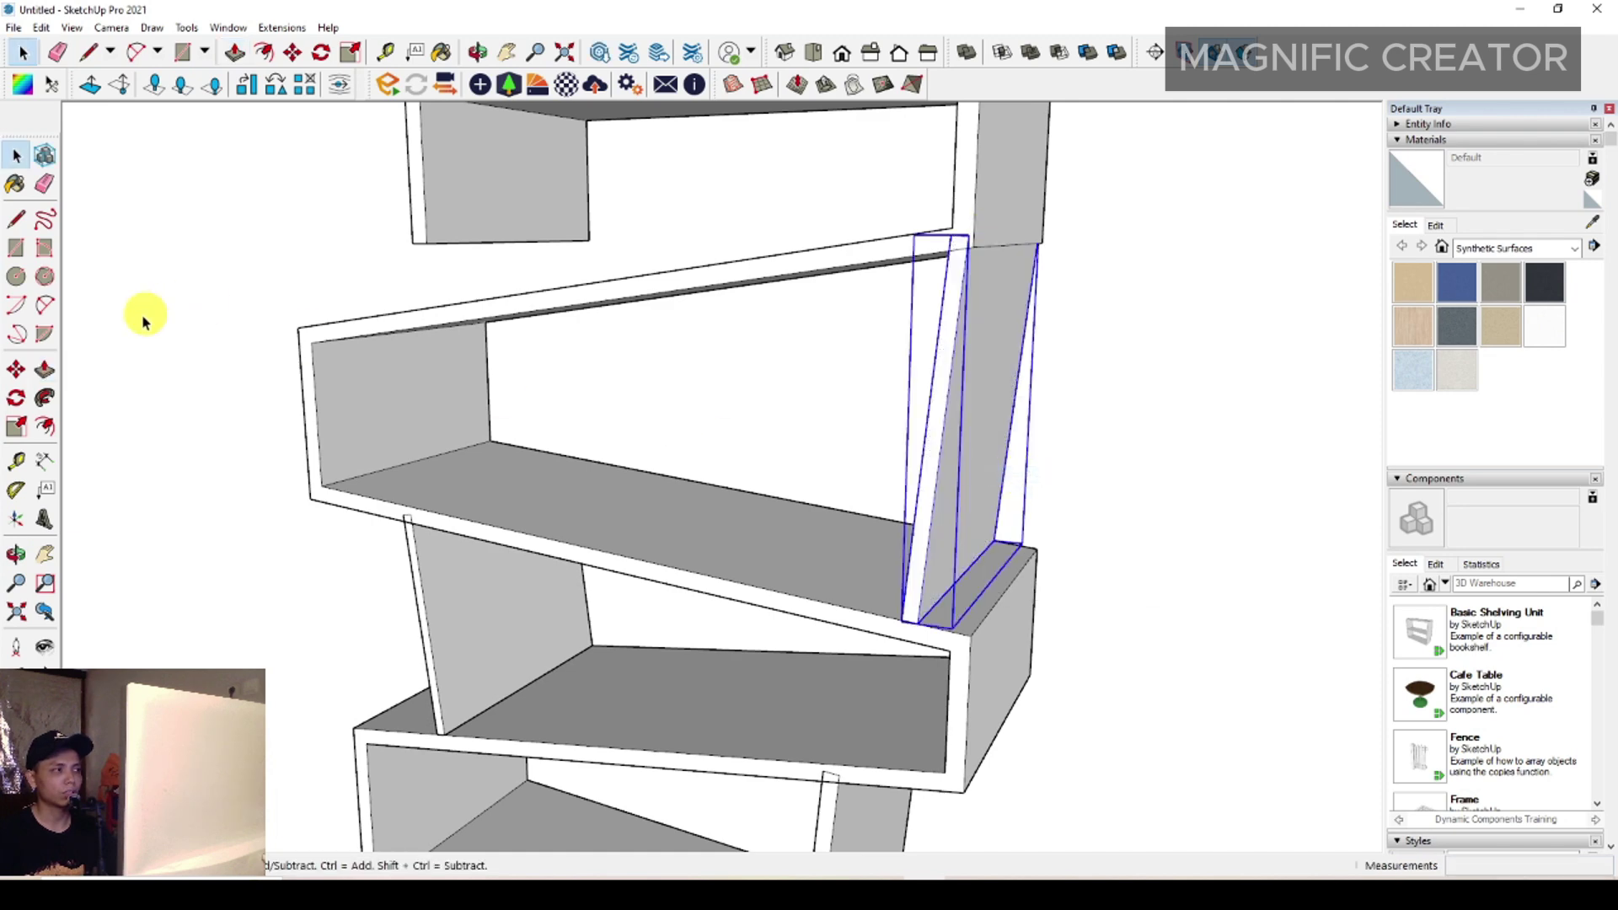
- Move the grouped divider about 65 mm along its shelf, inward from the bay's open end
left_click(18, 370)
scroll(910, 628, "up", 2)
middle_click_drag(801, 589, 920, 557)
scroll(852, 635, "up", 2)
key("m")
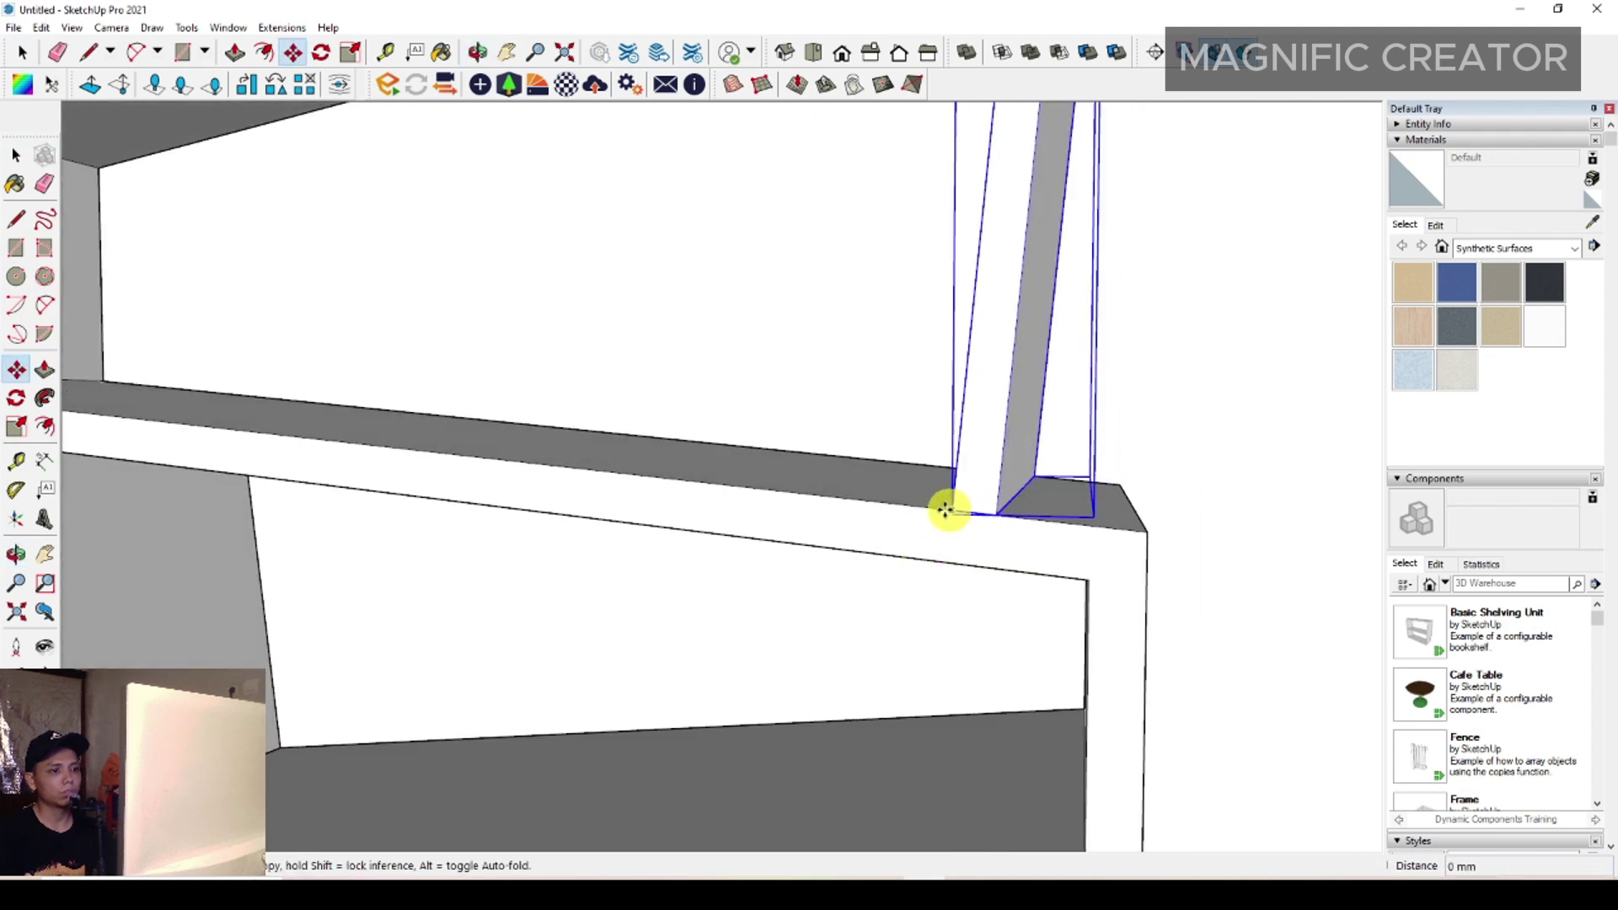
scroll(946, 509, "down", 5)
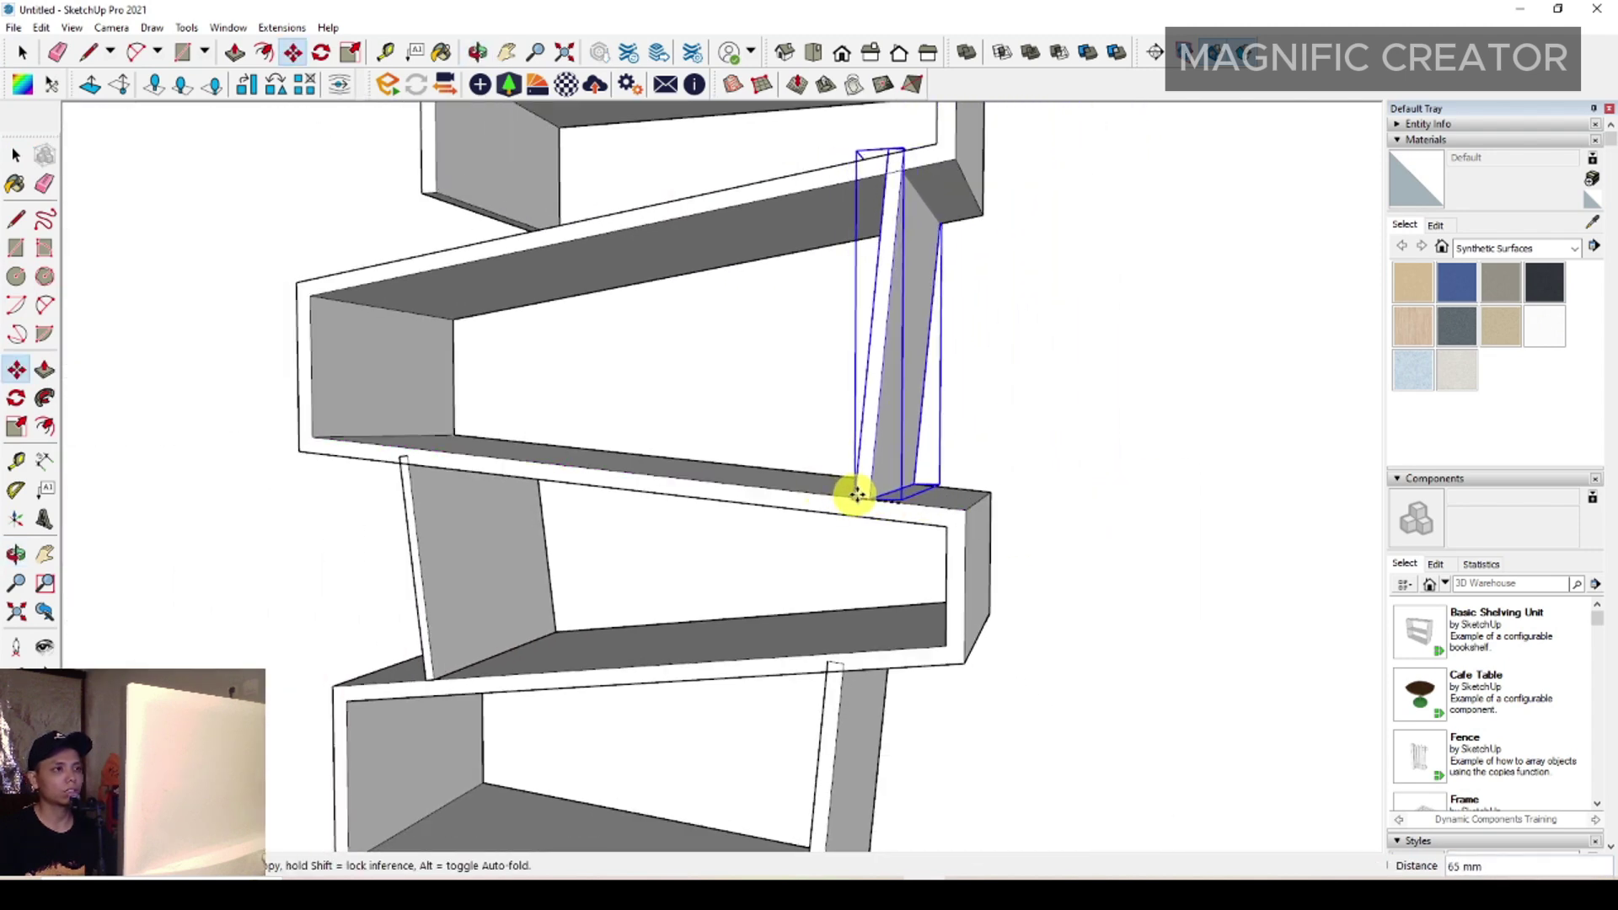
left_click(856, 493)
scroll(884, 480, "down", 3)
key("space")
- Draw a narrow rectangle across the full depth of the lower left-opening bay's bottom shelf, near its open end
middle_click_drag(884, 480, 913, 458)
scroll(781, 532, "up", 5)
left_click(781, 532)
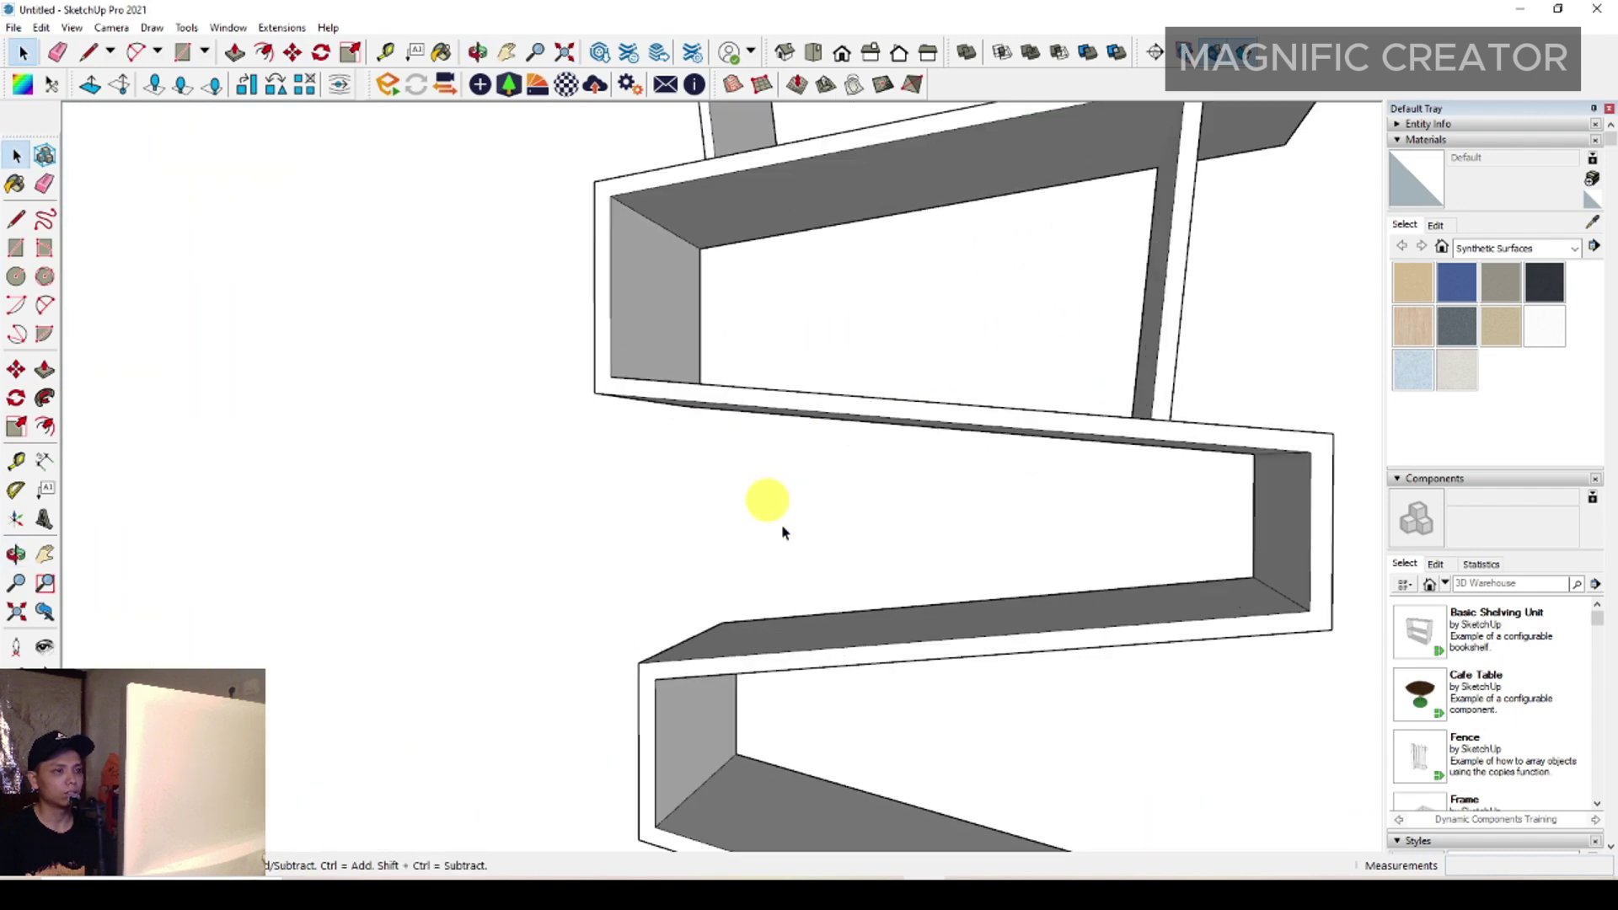
scroll(716, 497, "up", 3)
key("r")
scroll(751, 498, "up", 4)
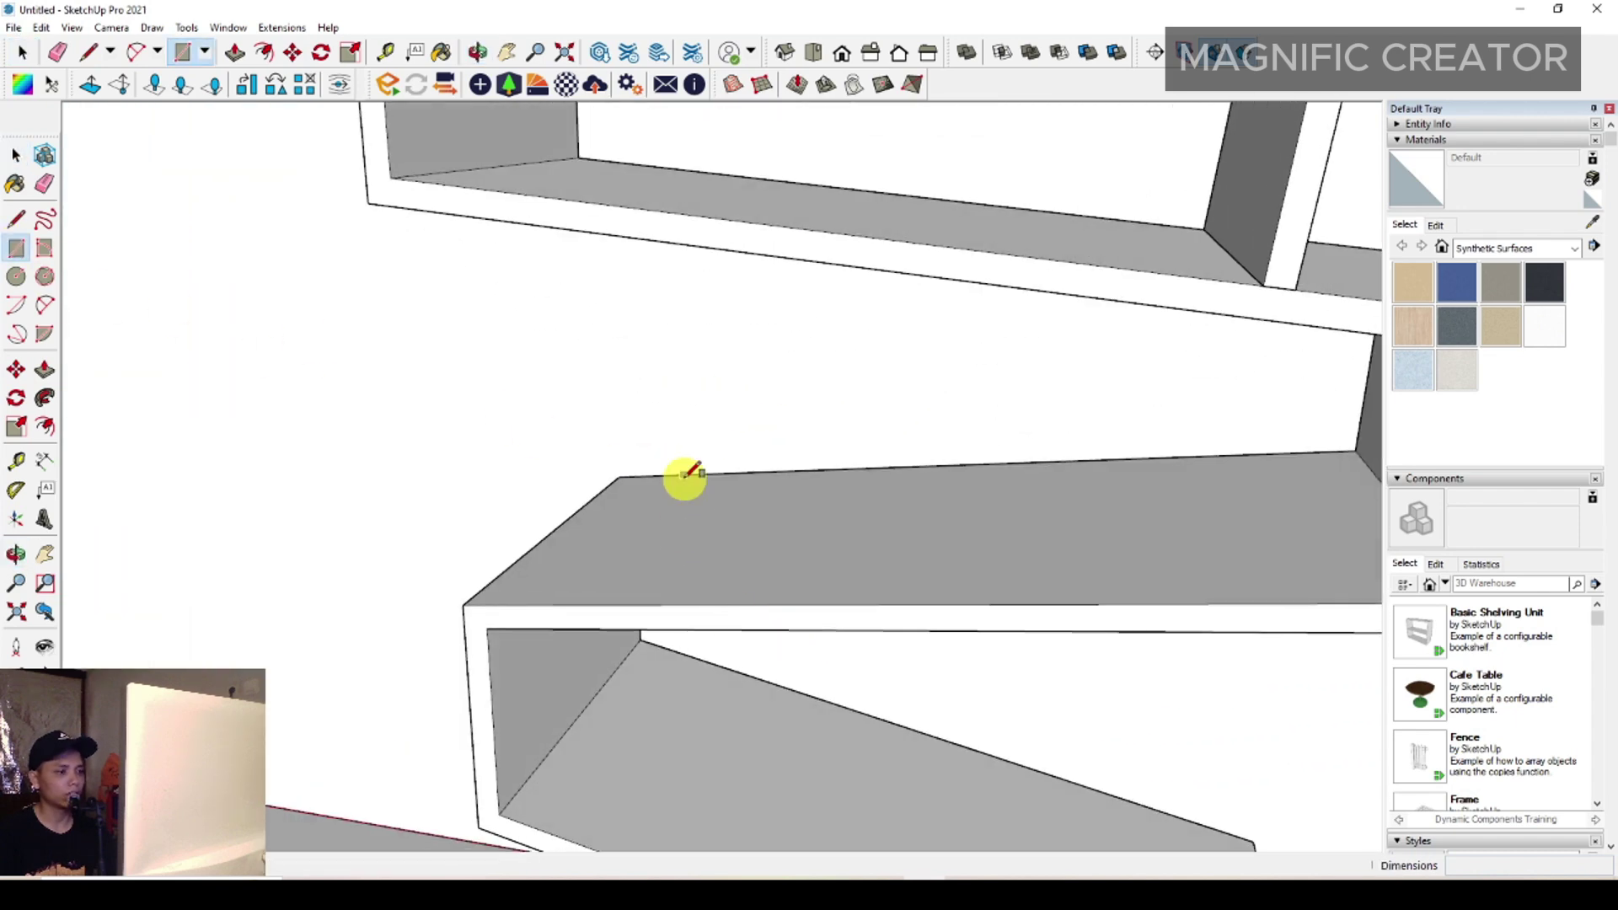
left_click(700, 472)
scroll(708, 506, "up", 4)
scroll(674, 602, "down", 2)
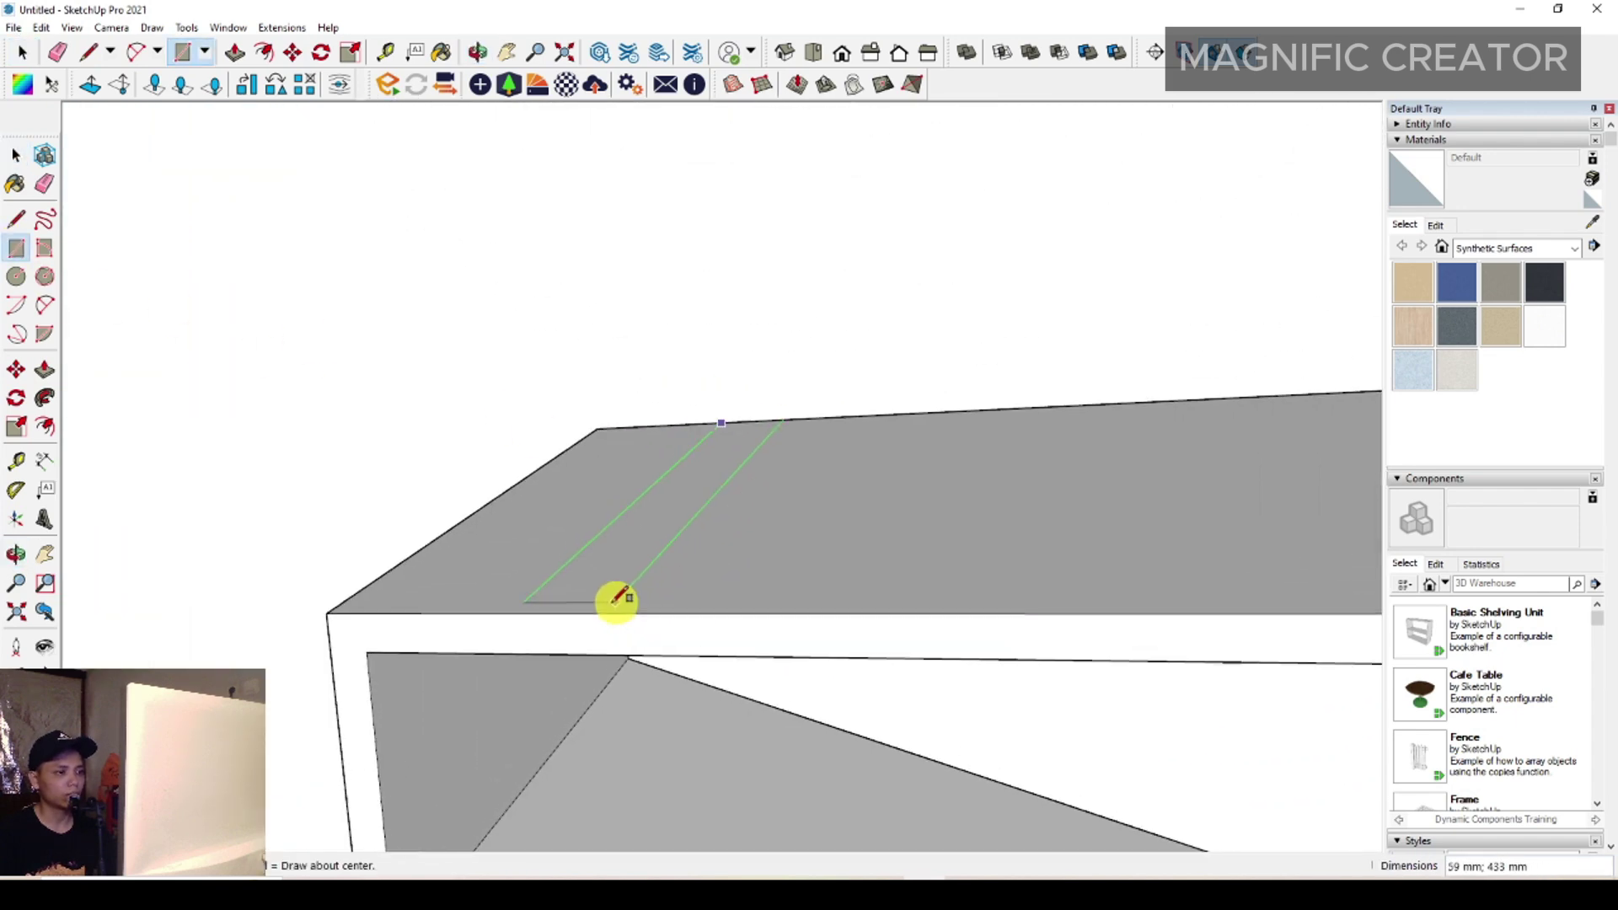
left_click(539, 612)
key("space")
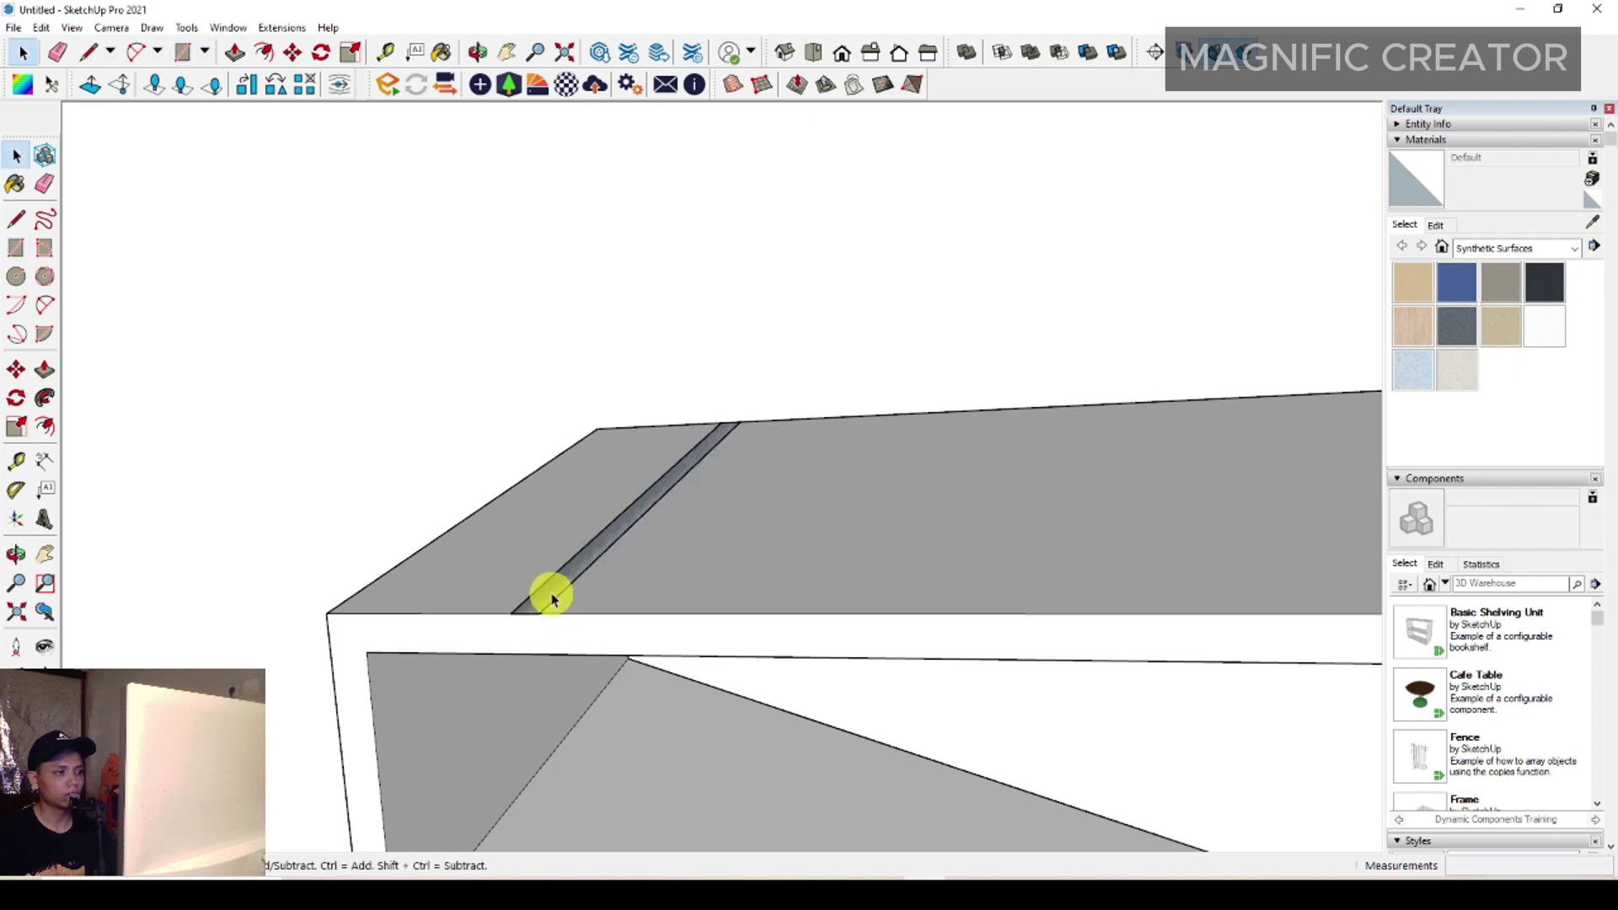
- Push/Pull the rectangle up to form a slanted divider reaching the shelf above it
left_click(552, 594)
key("p")
left_click(568, 590)
scroll(552, 256, "down", 3)
middle_click_drag(554, 298, 711, 315, "shift")
- Make the new slanted divider in the lower left-opening bay a group
key("p")
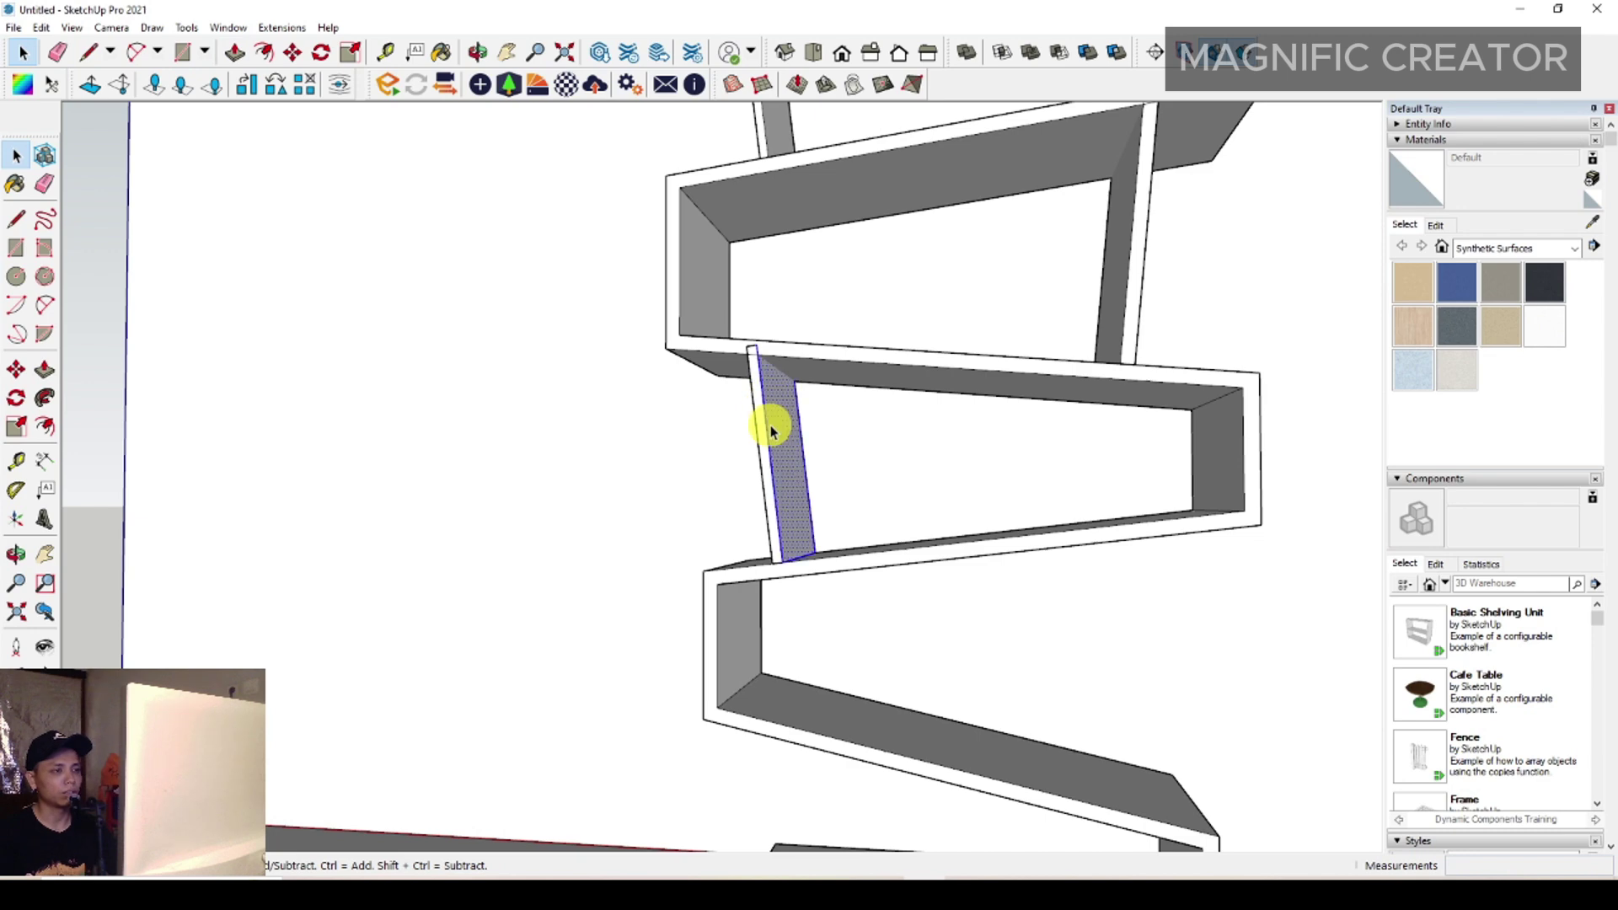
right_click(772, 431)
left_click(828, 575)
- Draw a narrow rectangle across the full depth of the lowest right-opening bay's bottom shelf, near its open end
scroll(823, 455, "down", 3)
middle_click_drag(823, 455, 750, 388)
scroll(909, 476, "up", 2)
middle_click_drag(936, 516, 889, 560)
scroll(722, 571, "up", 5)
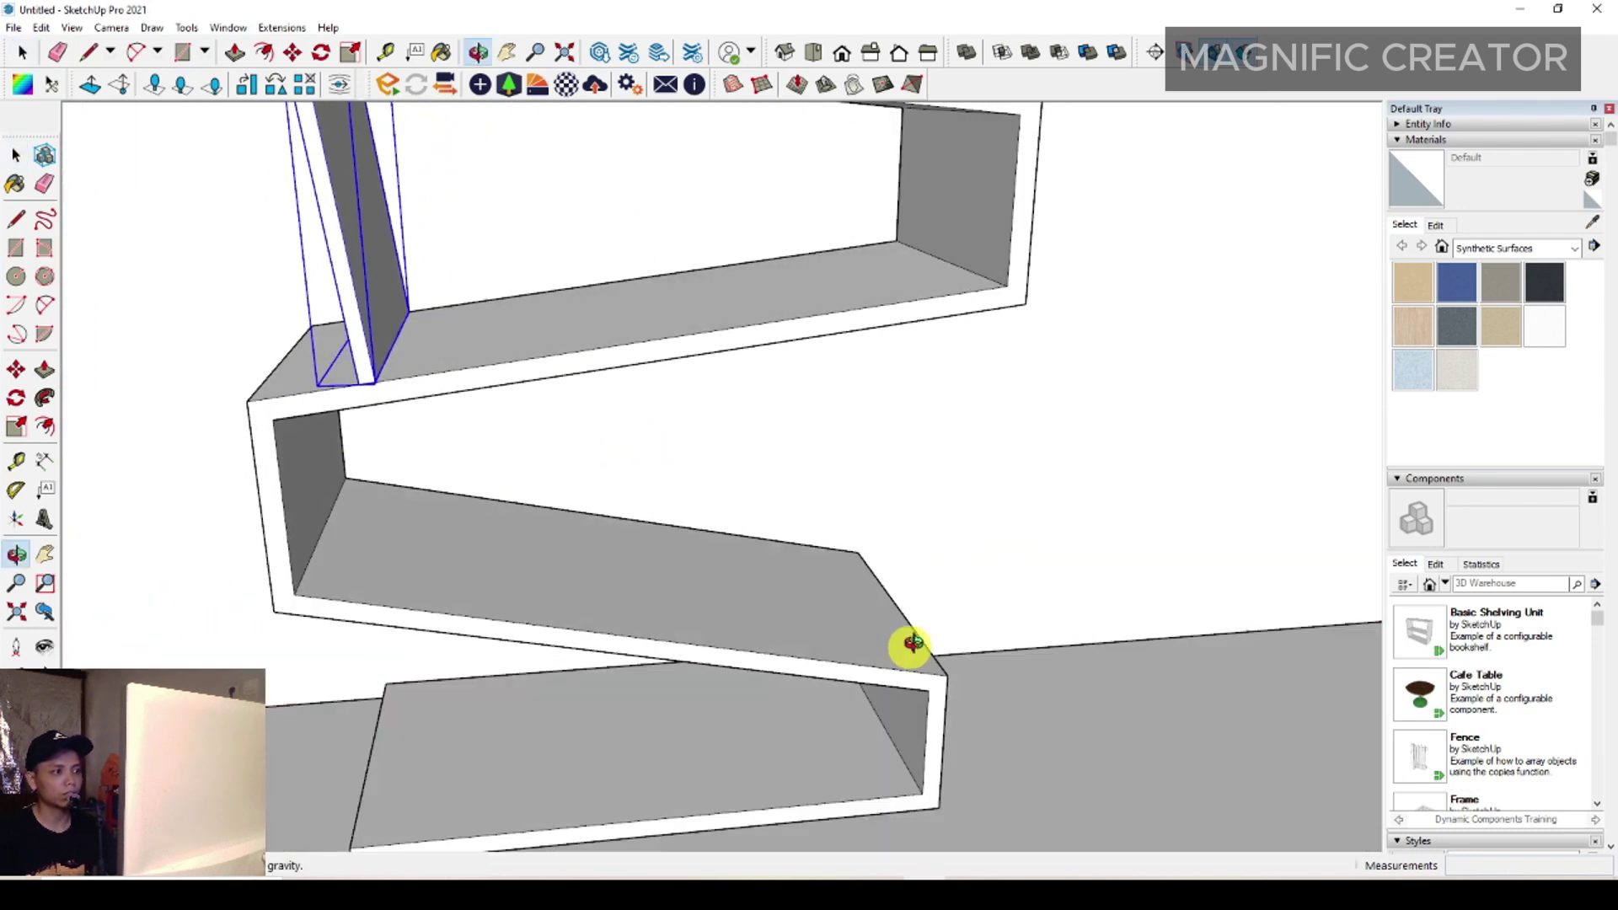
middle_click_drag(720, 566, 399, 434)
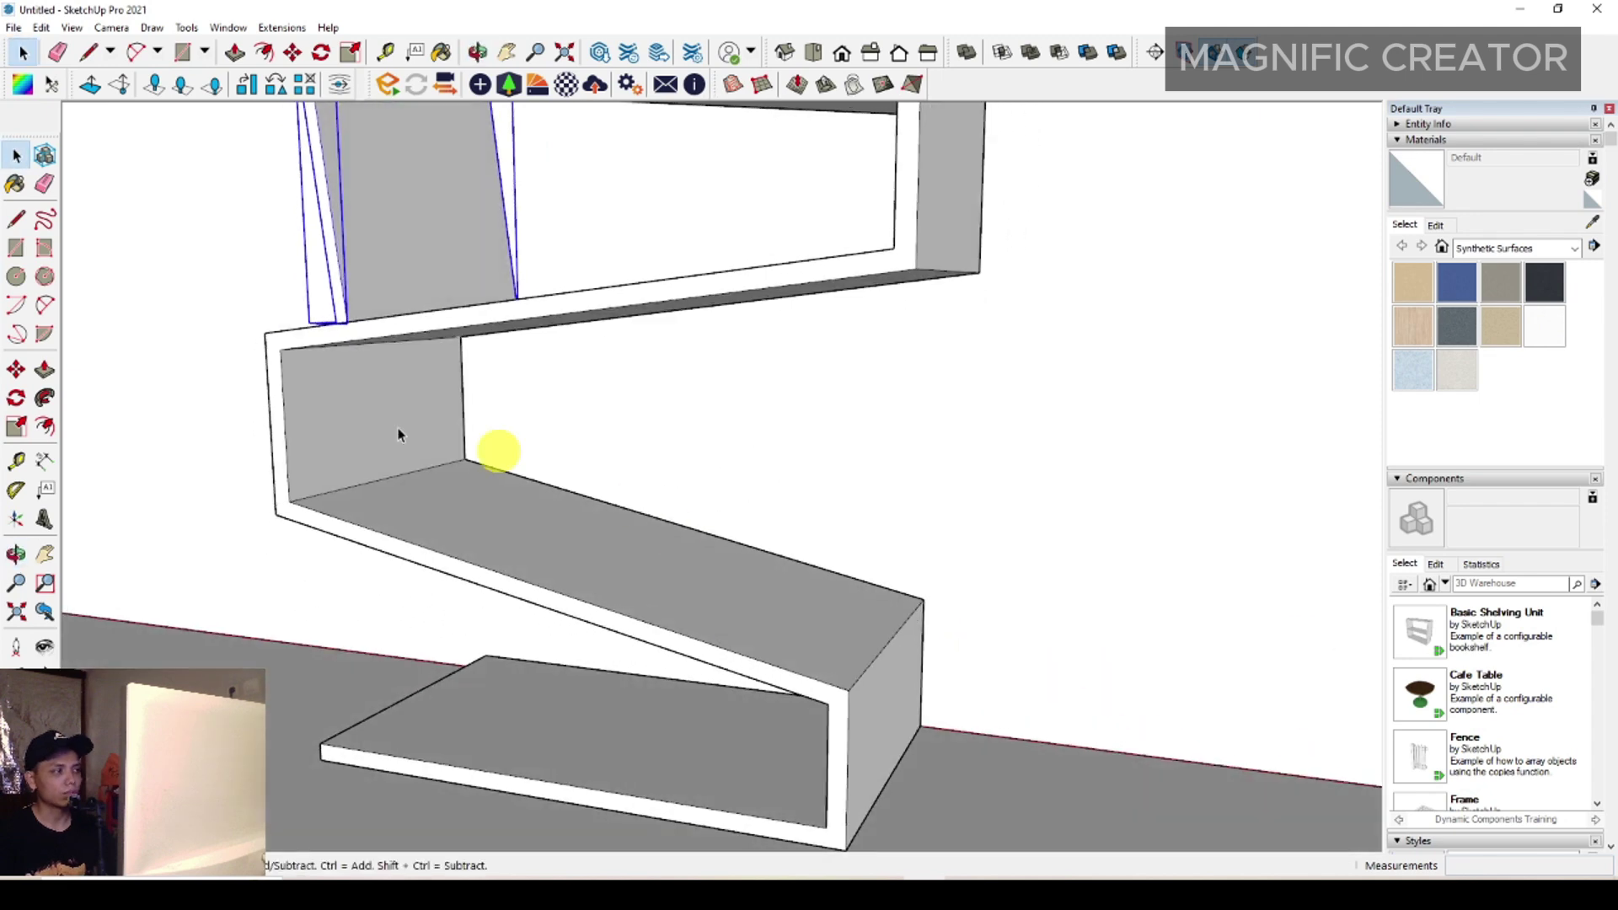
left_click(17, 249)
scroll(827, 589, "up", 4)
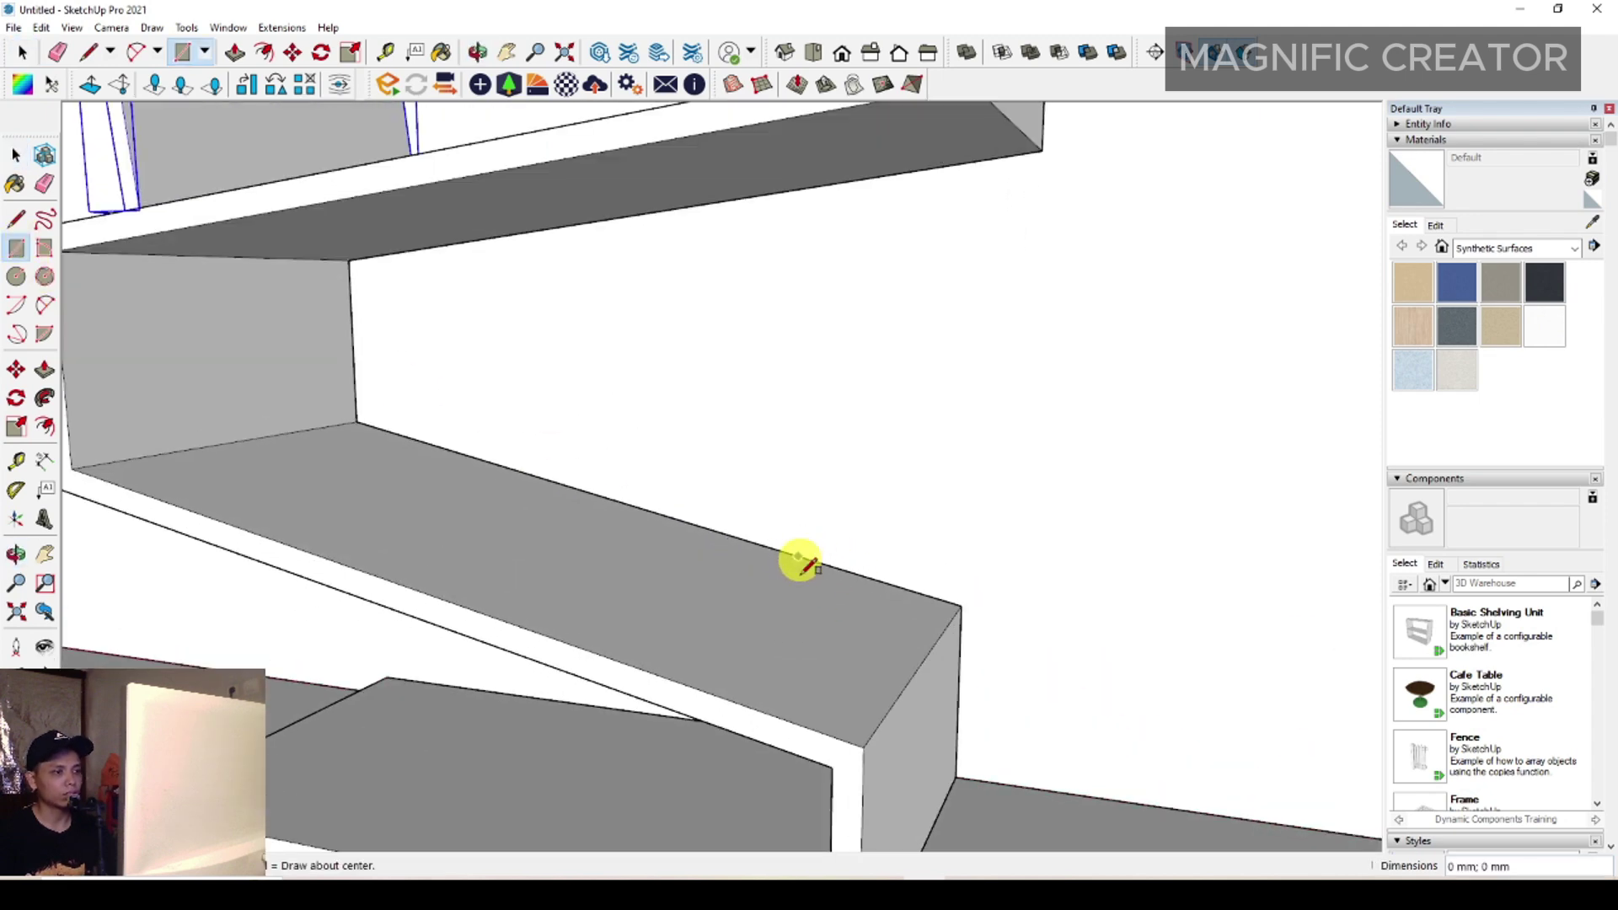
left_click(798, 558)
scroll(720, 628, "up", 1)
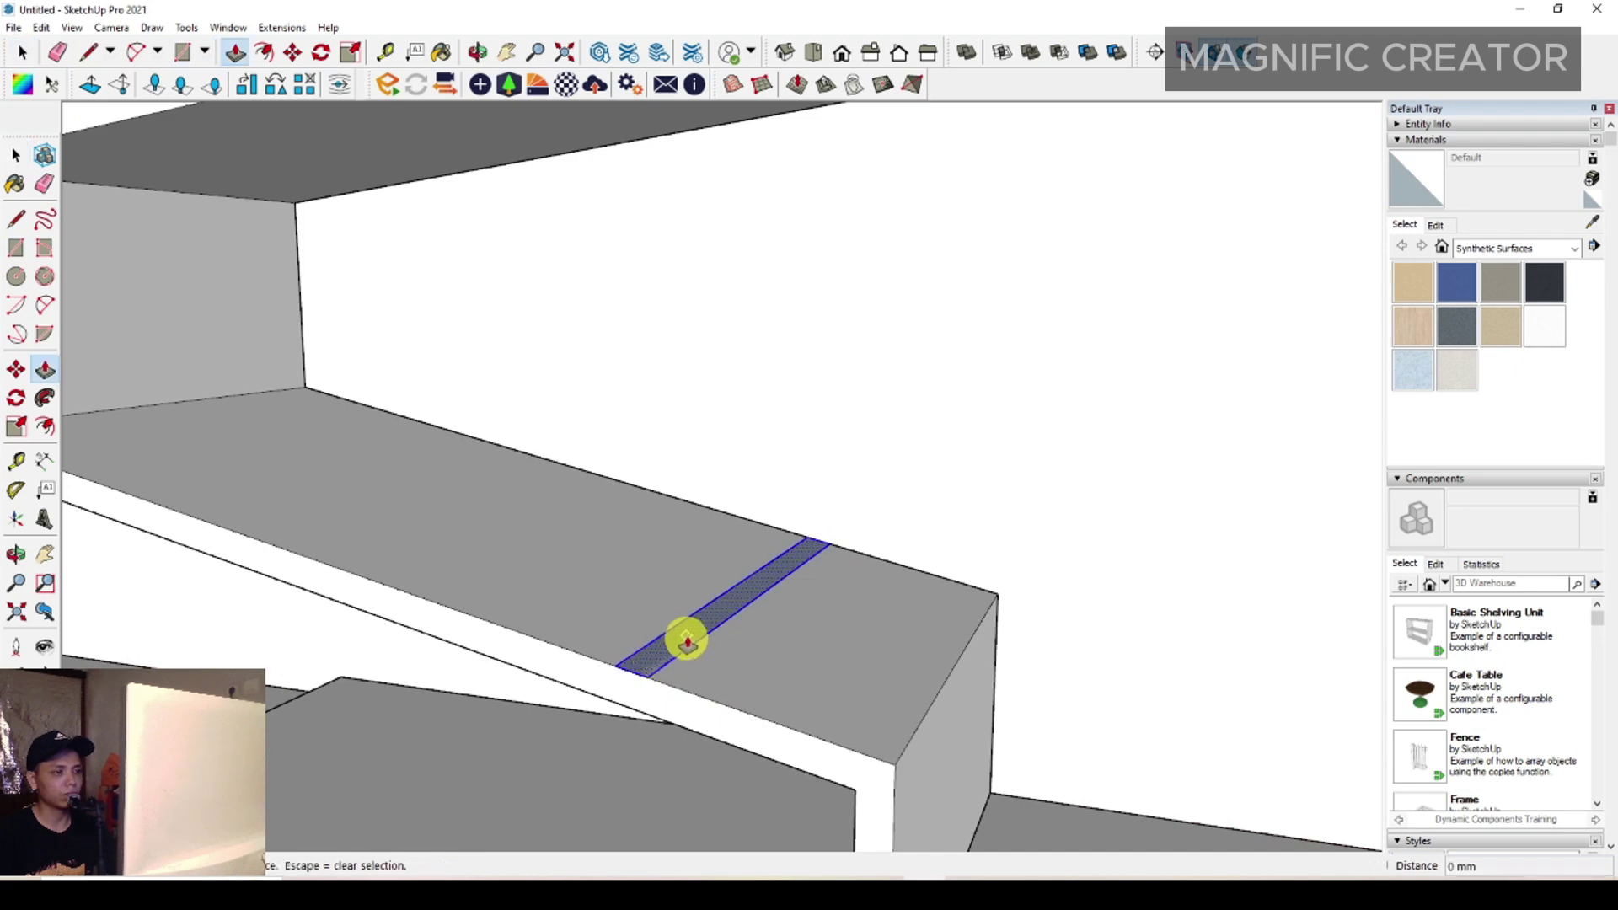
- Push/Pull the rectangle in the lowest right-opening bay up to the shelf above it
left_click(687, 641)
scroll(741, 396, "down", 2)
middle_click_drag(772, 244, 801, 390, "shift")
scroll(801, 390, "up", 3)
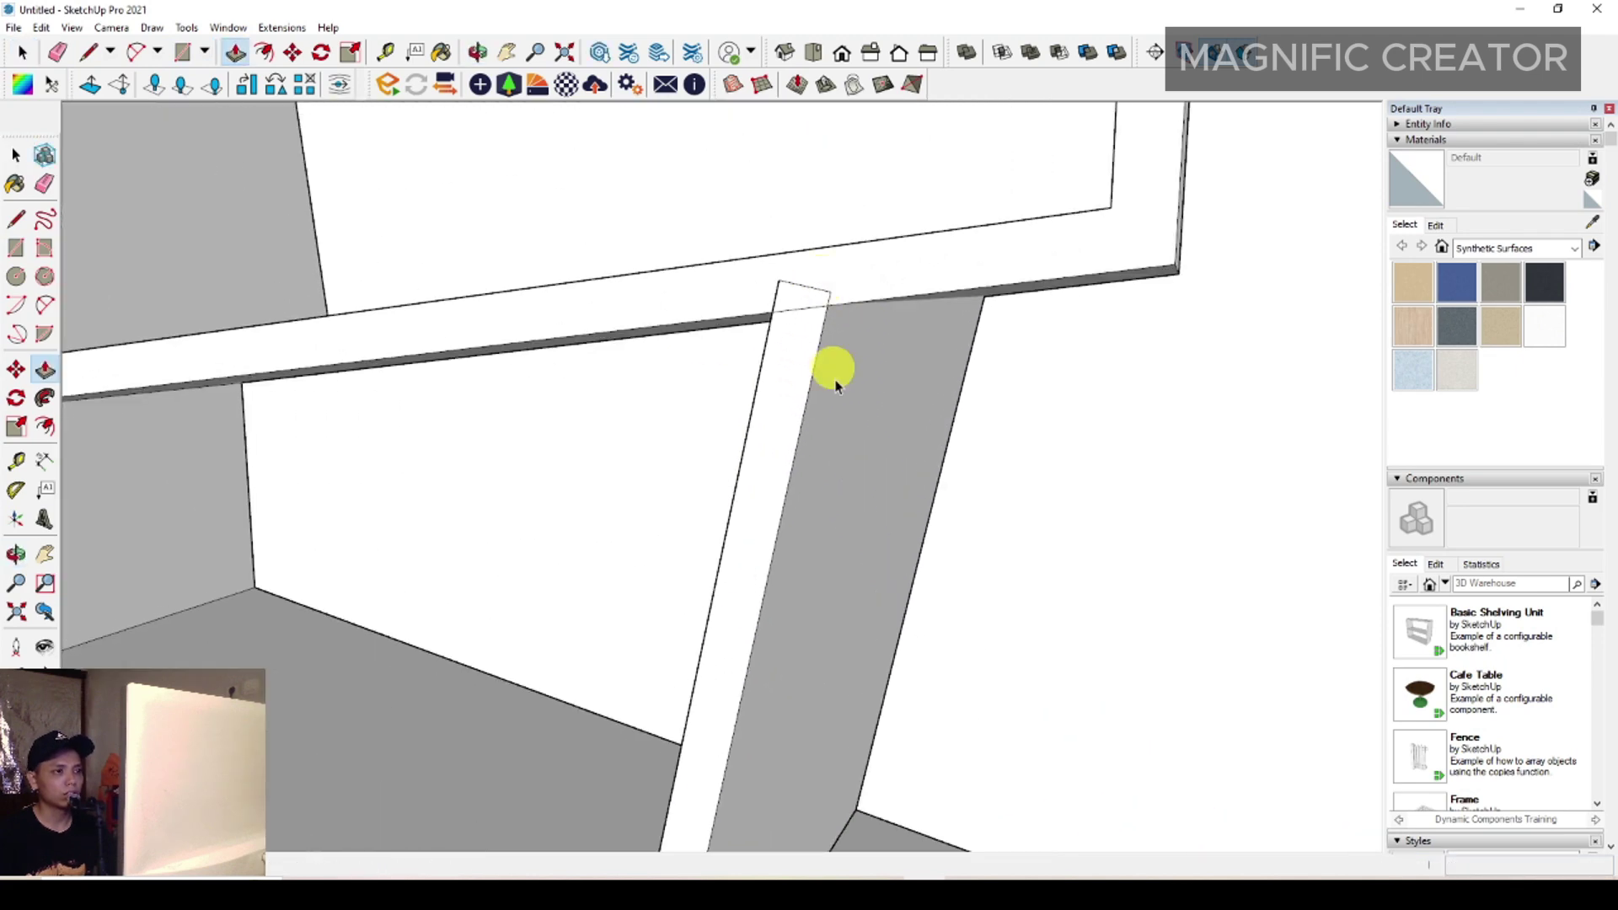
- Select the whole divider in the lowest right-opening bay and make it a group
key("space")
triple_click(835, 385)
right_click(840, 405)
left_click(960, 543)
- Draw a narrow rectangle across the full depth of the floor-level shelf, flush with its open end
scroll(885, 516, "down", 6)
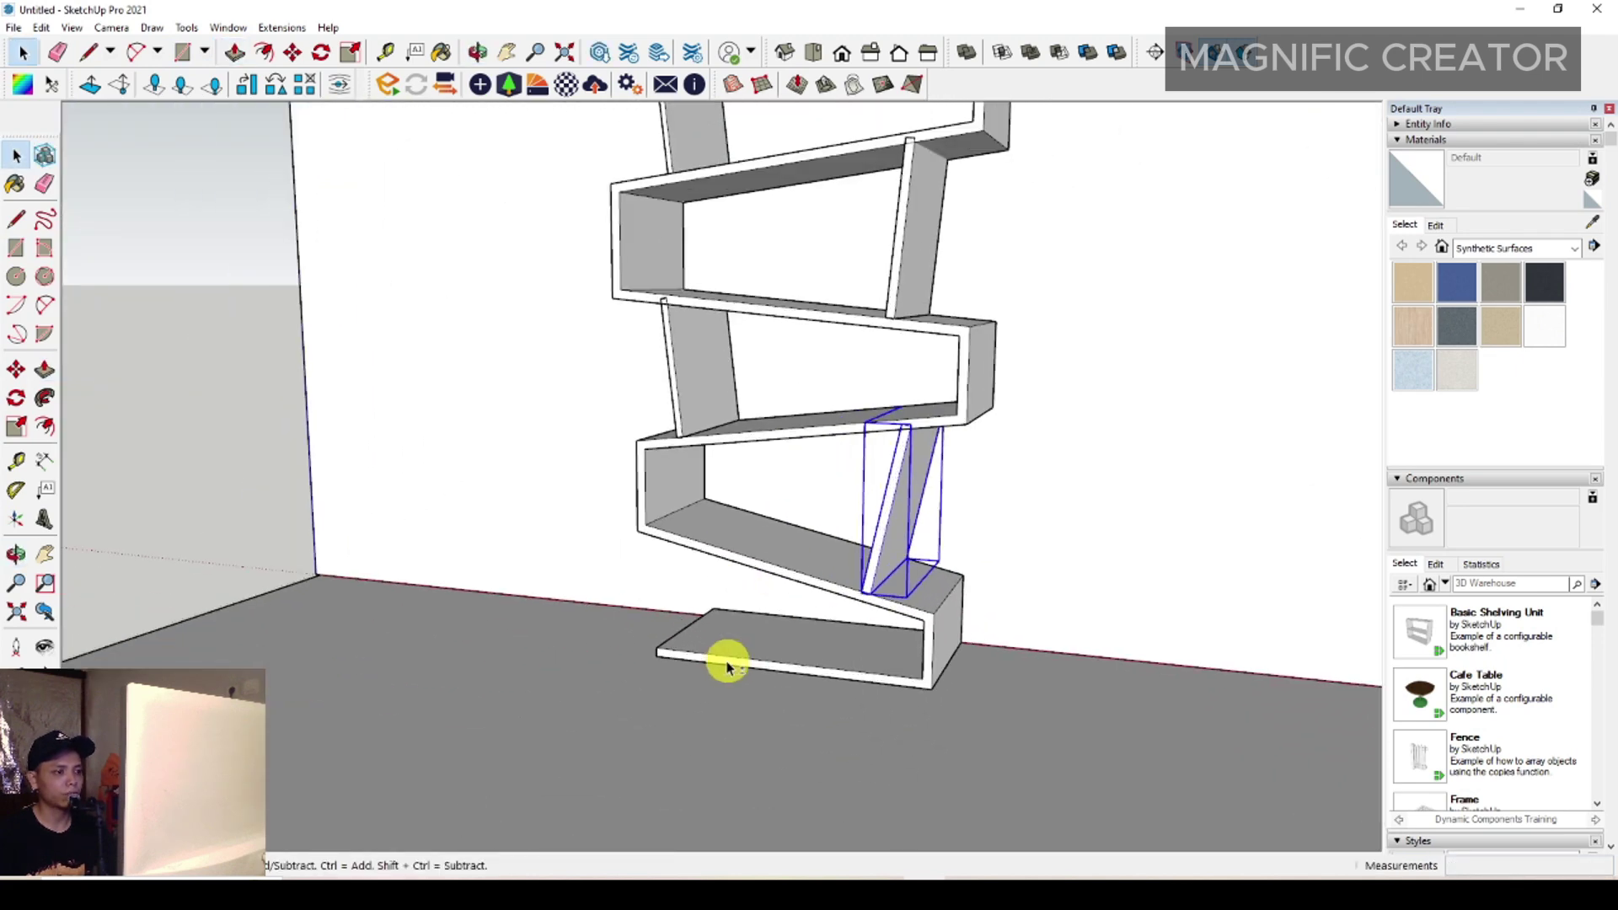
scroll(728, 665, "up", 5)
left_click(17, 249)
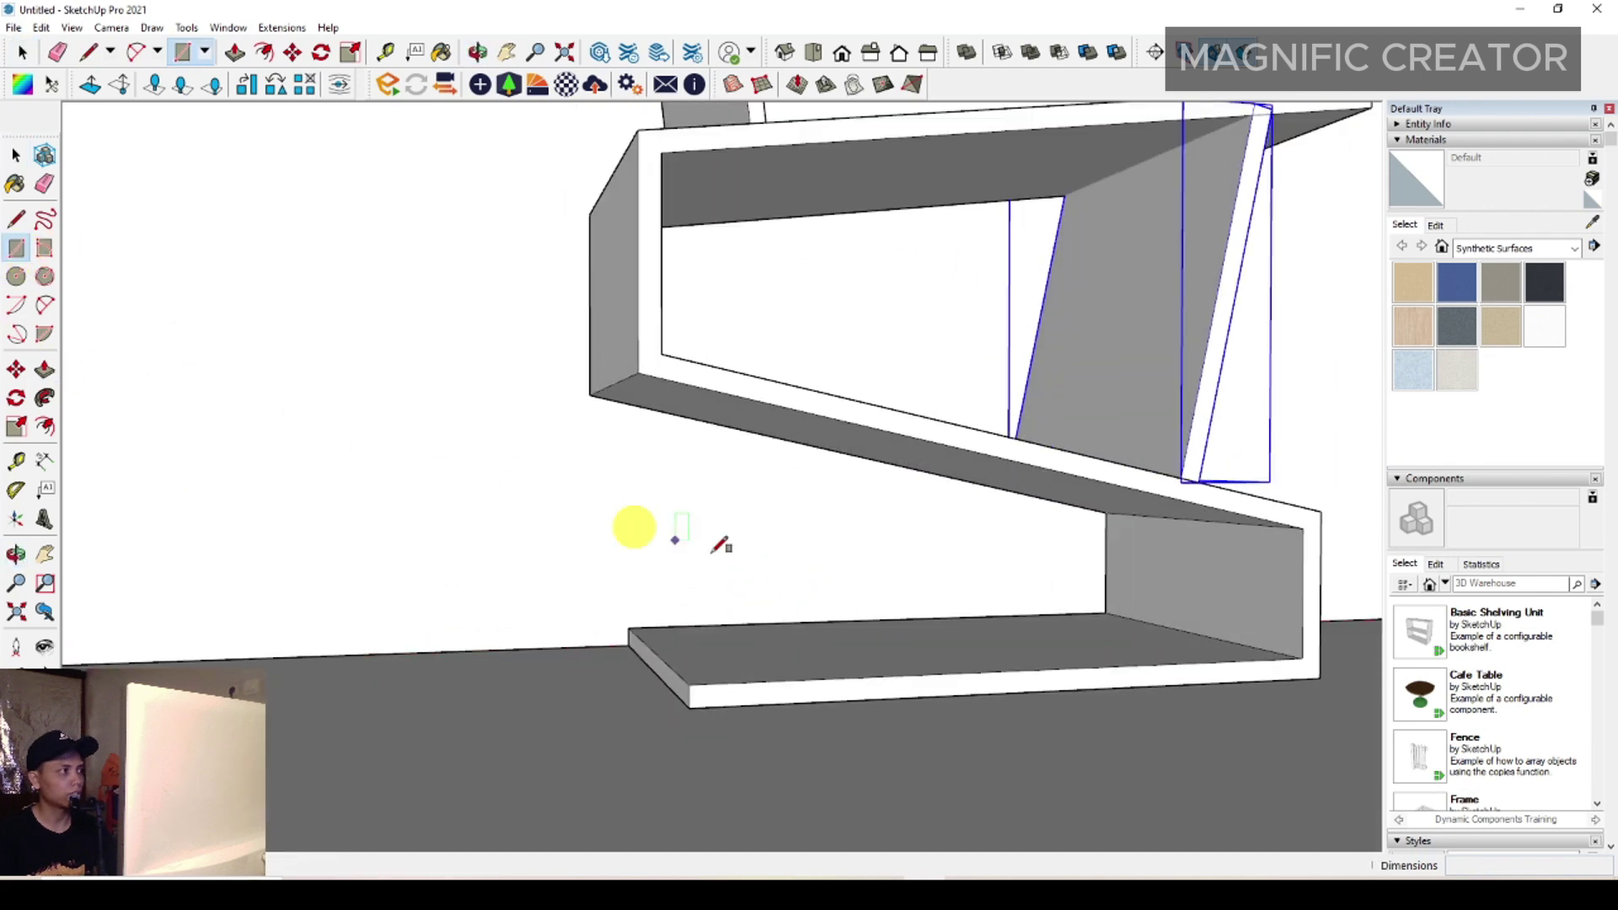
middle_click_drag(713, 552, 638, 622)
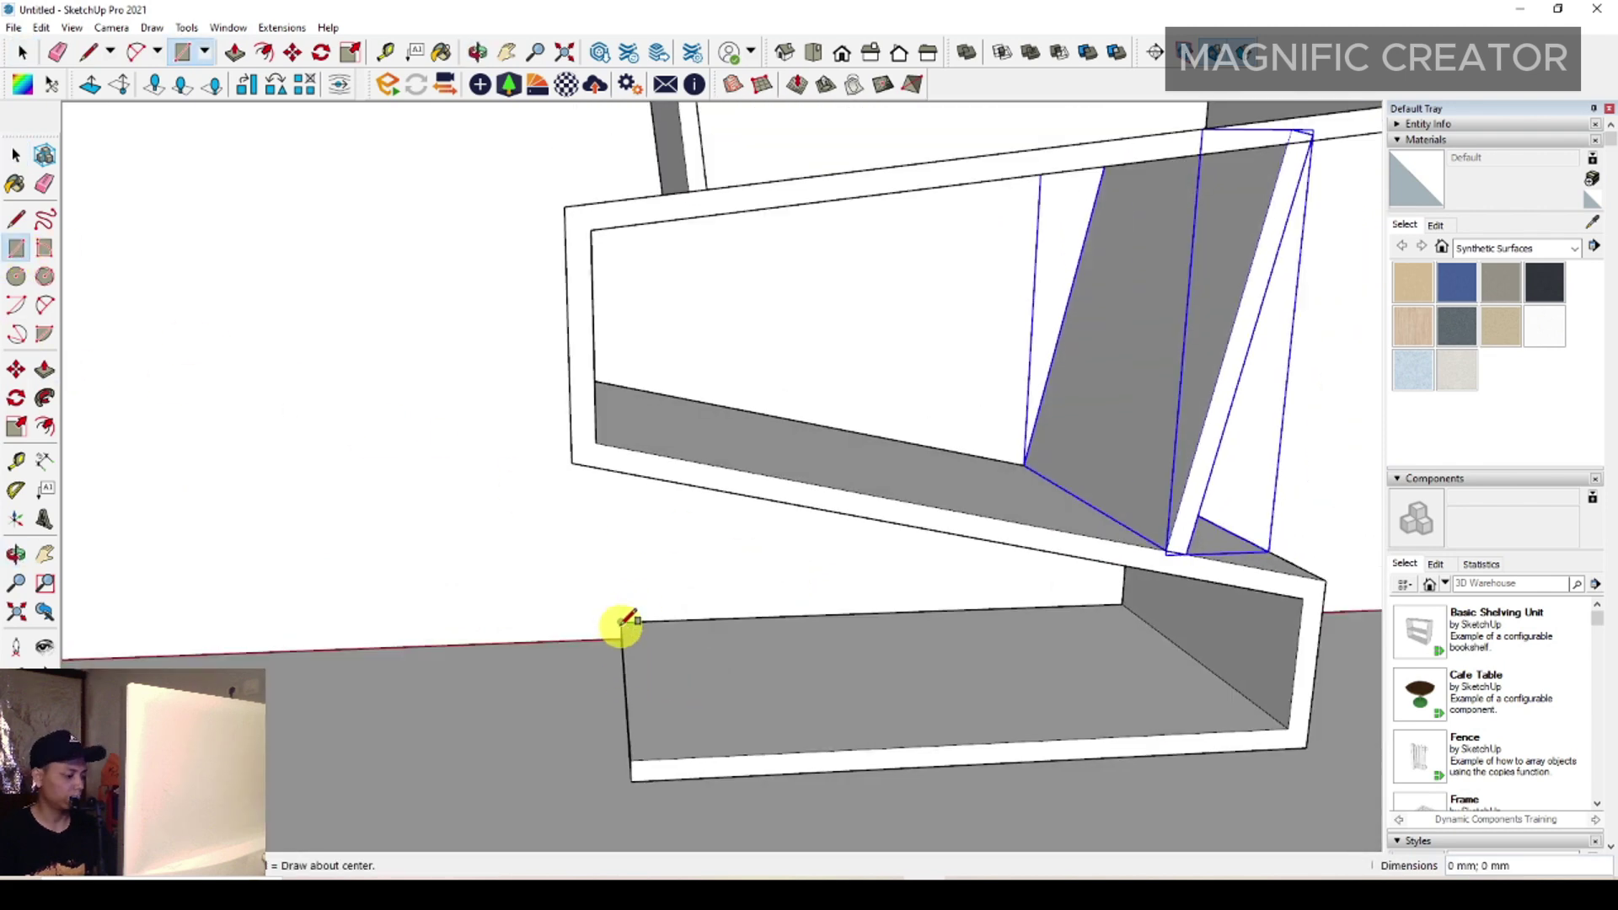
left_click(625, 621)
scroll(665, 748, "up", 2)
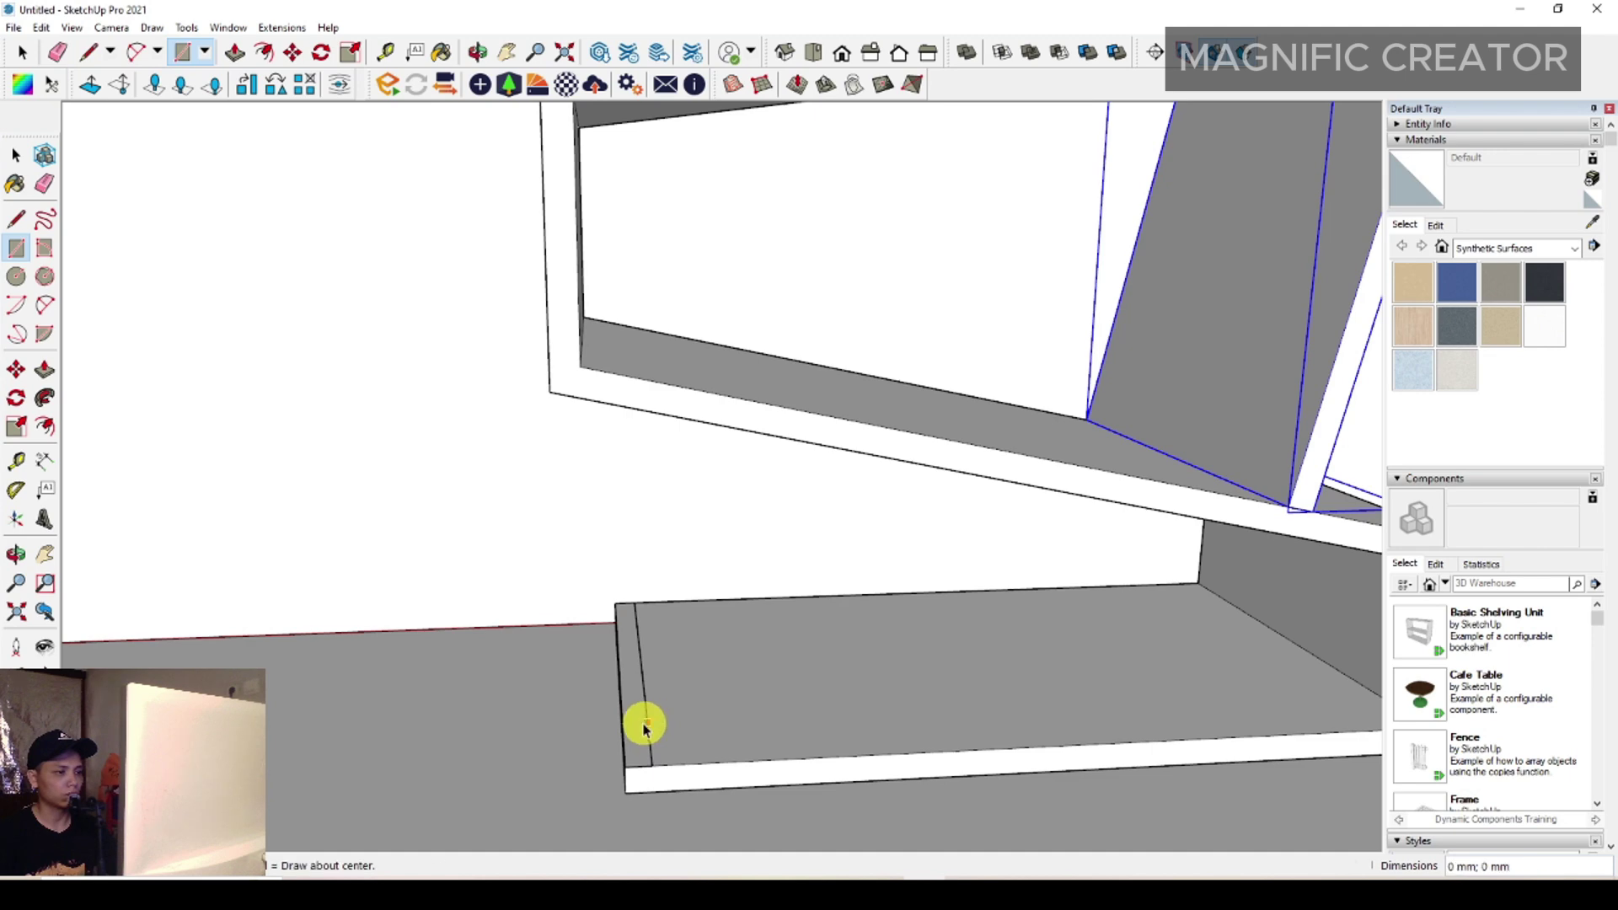
- Push/Pull the floor-level rectangle up until the support overlaps the sloping shelf above it
key("p")
left_click(641, 712)
scroll(590, 371, "up", 2)
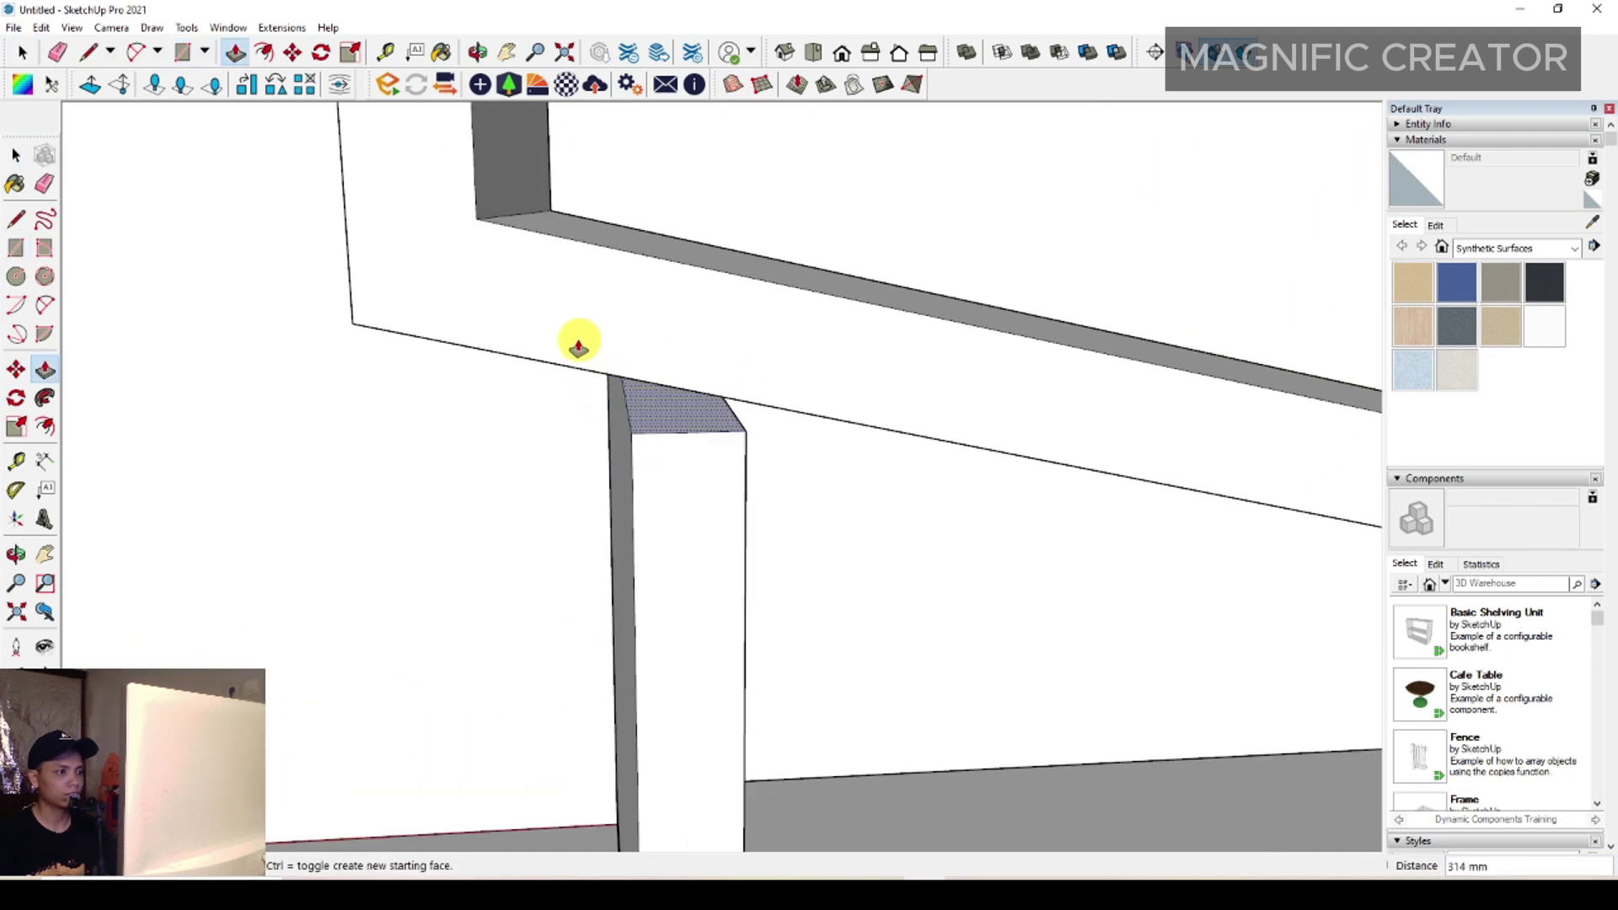
- Select the whole floor-level support and make it a group
key("space")
right_click(672, 448)
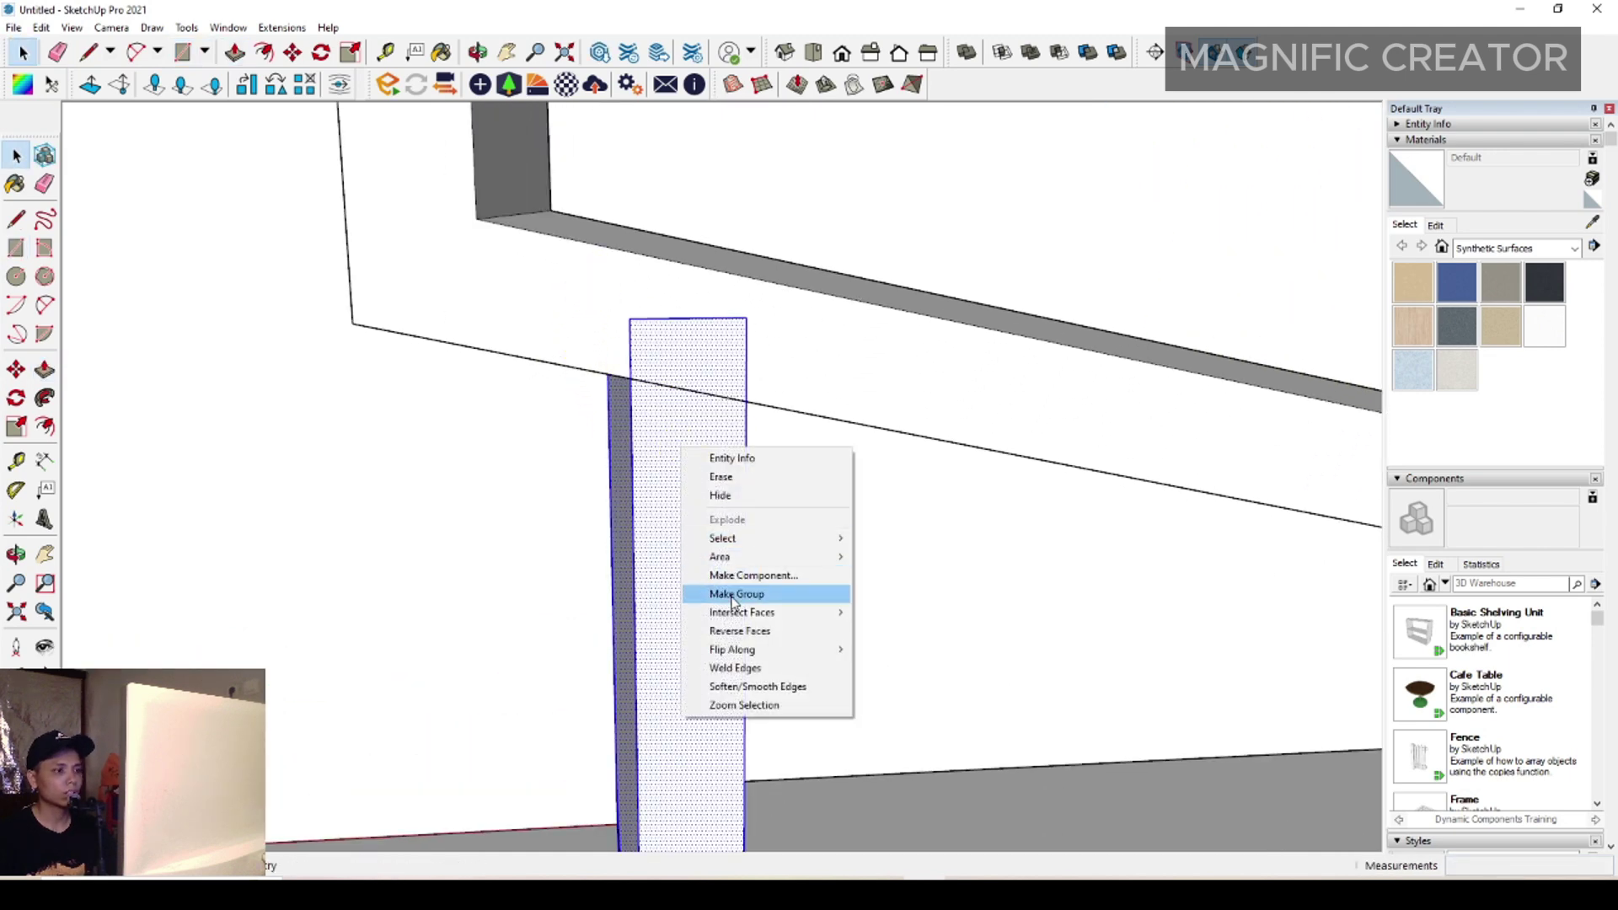
left_click(779, 589)
- Push/Pull the lower end of the top bay's hanging side panel down about 91 mm to the sloping shelf
scroll(803, 644, "down", 3)
scroll(855, 447, "down", 5)
scroll(837, 530, "up", 6)
middle_click_drag(838, 531, 729, 390)
key("space")
left_click_drag(621, 339, 740, 415)
scroll(748, 372, "up", 4)
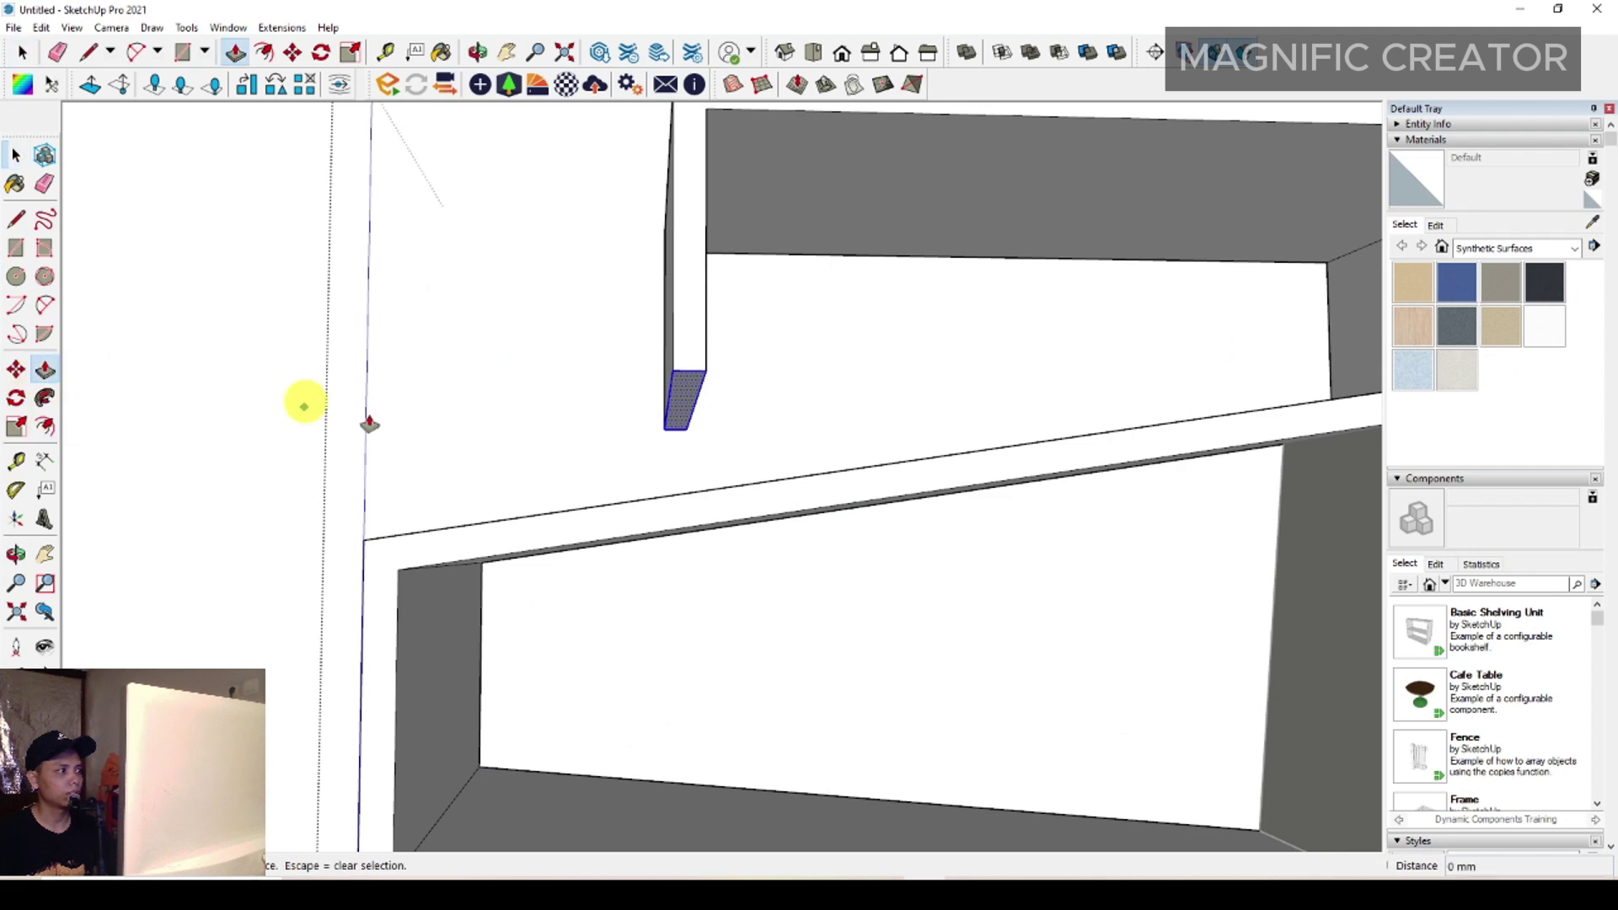
scroll(667, 400, "up", 2)
left_click(722, 364)
scroll(725, 419, "down", 1)
scroll(699, 471, "up", 2)
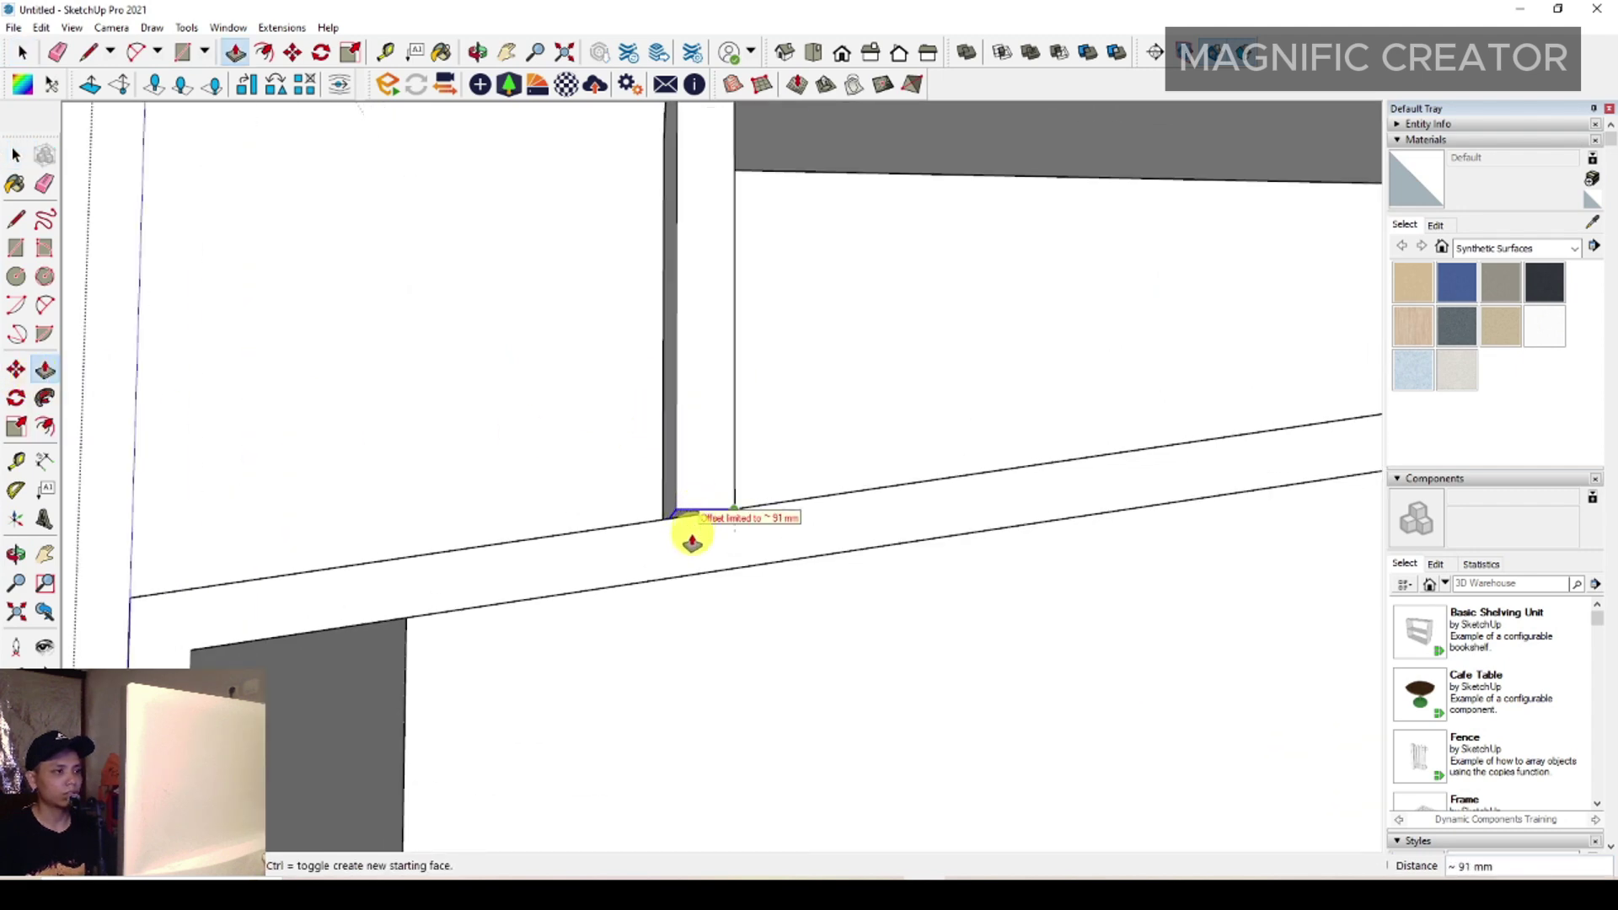
left_click(705, 519)
key("space")
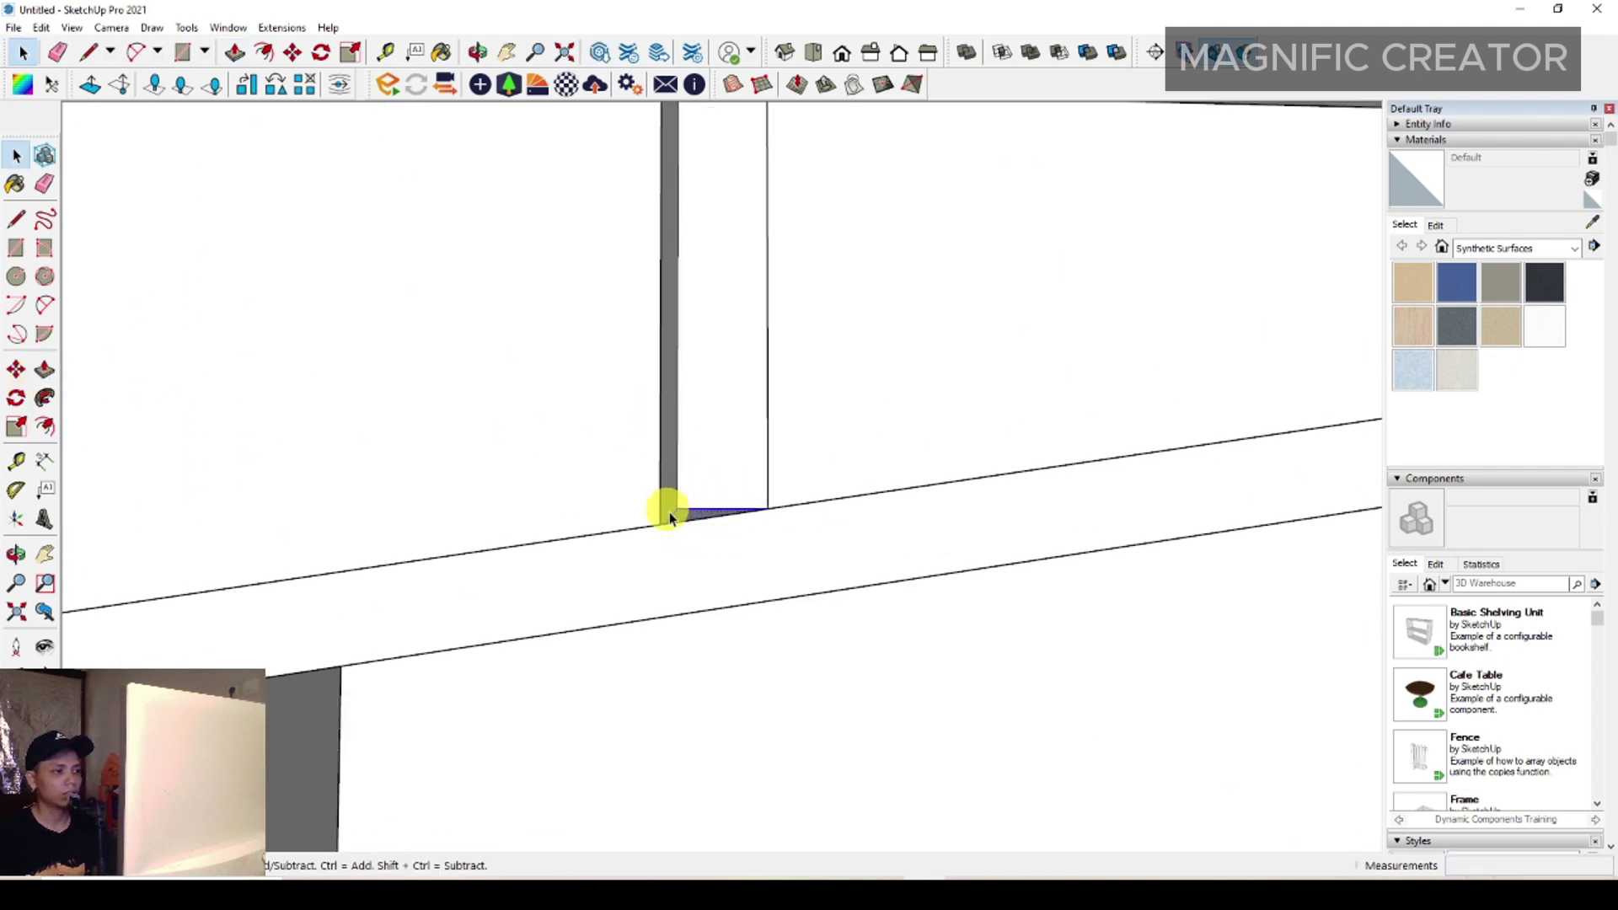
- Examine the whole shelf from the front and check how the dividers meet the shelves
scroll(708, 343, "down", 5)
scroll(1076, 426, "down", 5)
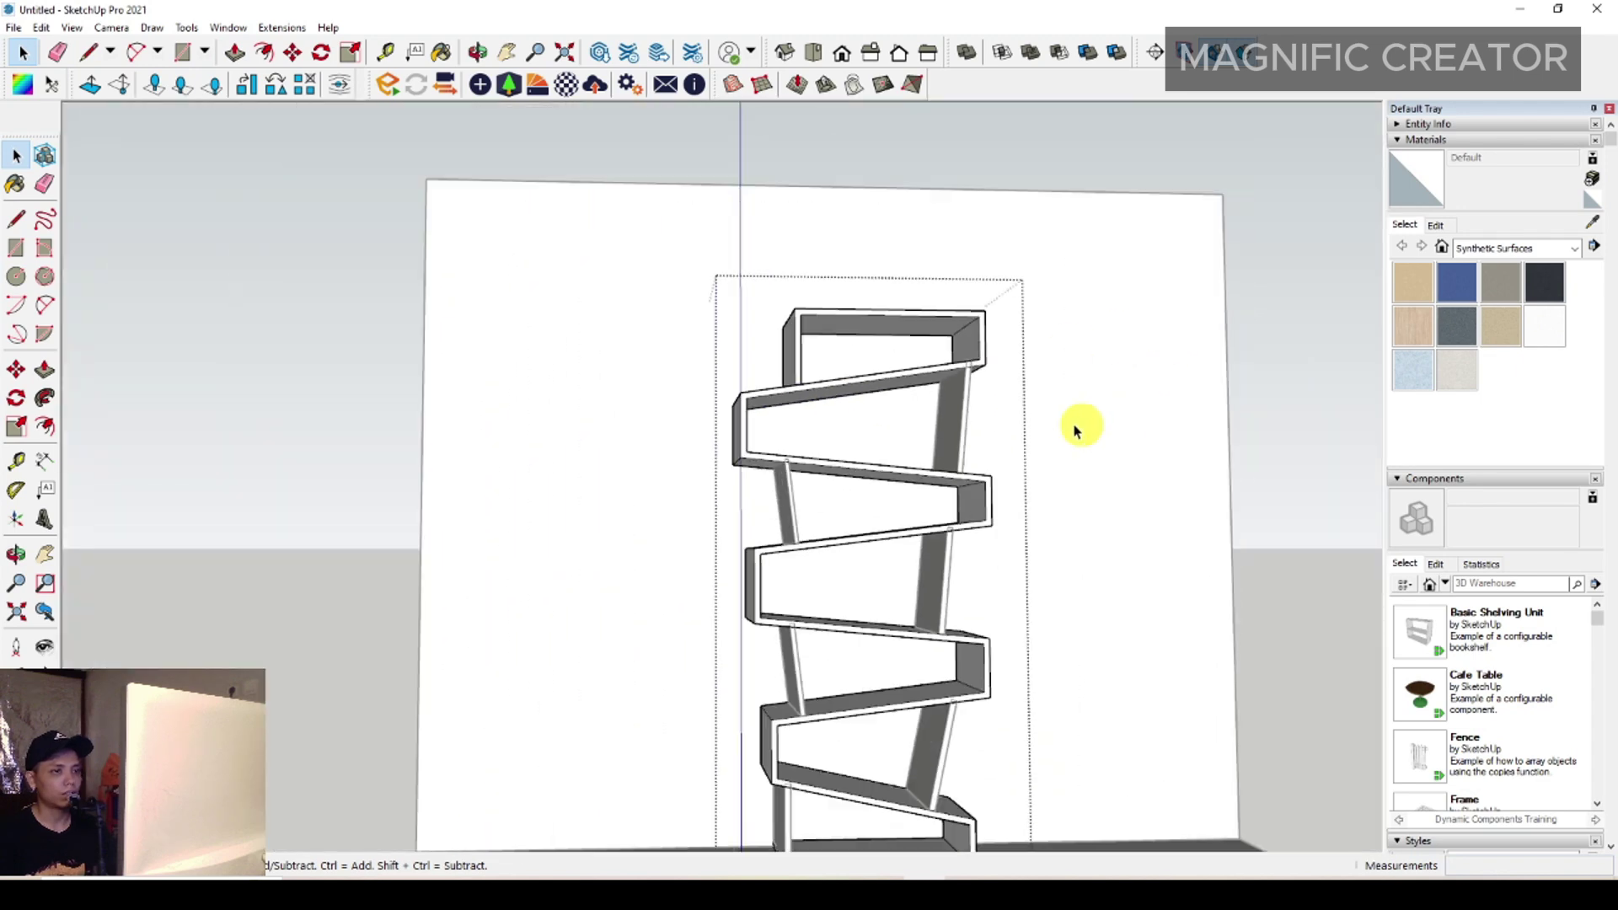
scroll(982, 516, "up", 4)
middle_click_drag(964, 542, 842, 547)
scroll(870, 606, "up", 2)
middle_click_drag(920, 687, 1002, 459, "shift")
scroll(940, 277, "up", 2)
scroll(858, 350, "down", 2)
middle_click_drag(925, 336, 938, 505, "shift")
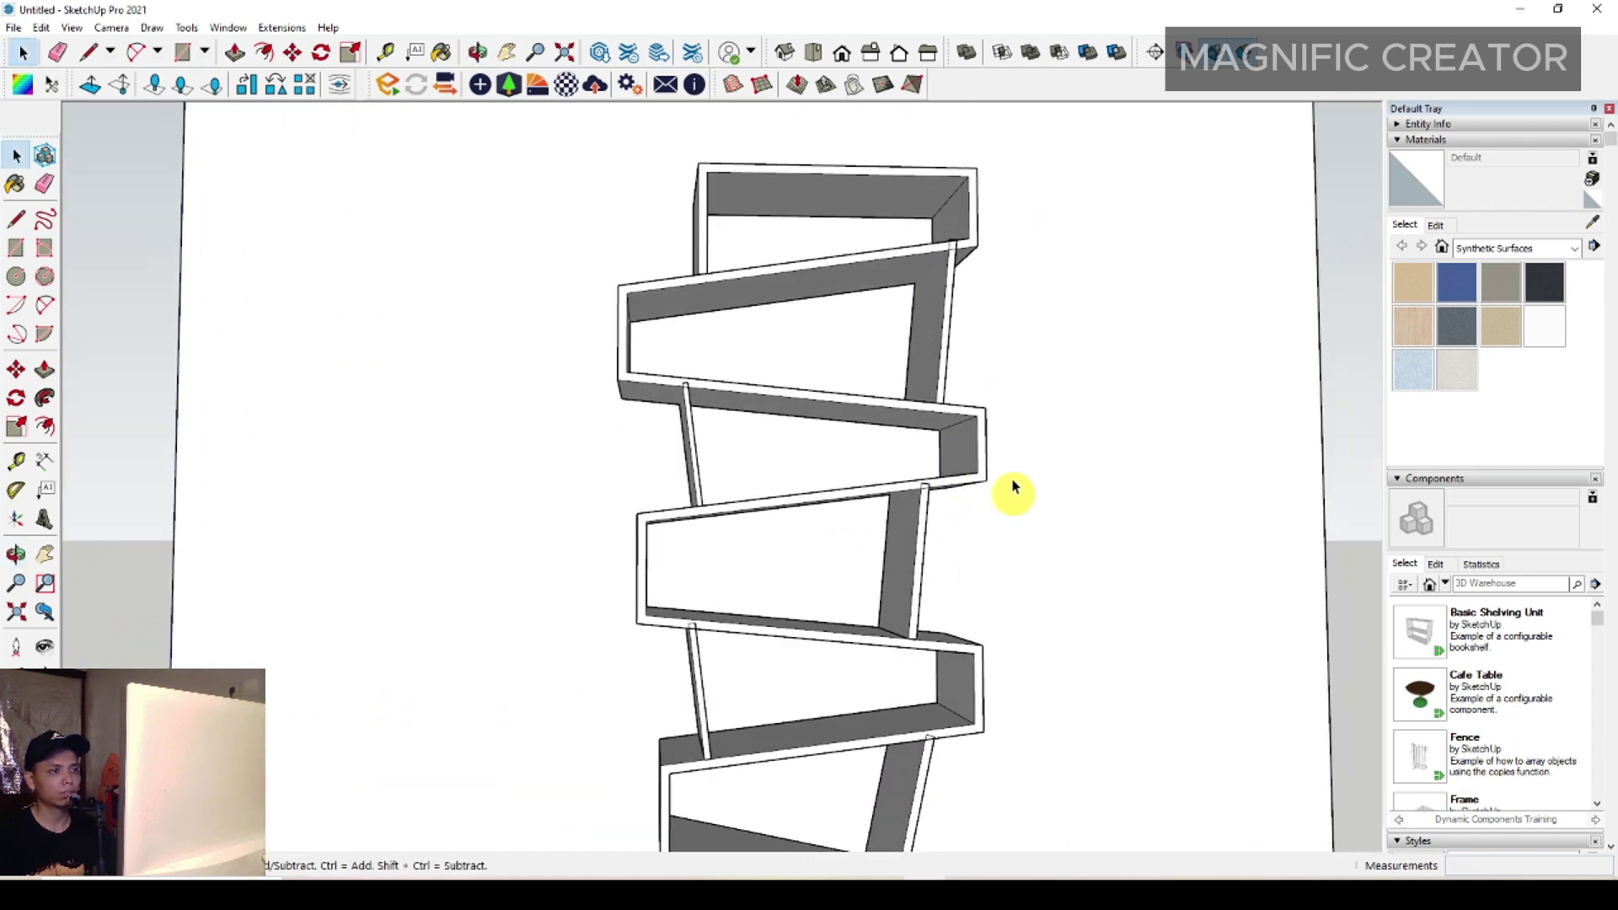
- Move the bottom edge of the top bay's side panel down about 4 mm onto the sloping shelf's surface
scroll(925, 316, "up", 2)
middle_click_drag(927, 316, 809, 482)
scroll(497, 409, "up", 3)
middle_click_drag(499, 406, 759, 462)
scroll(759, 462, "up", 1)
triple_click(768, 481)
scroll(803, 529, "up", 2)
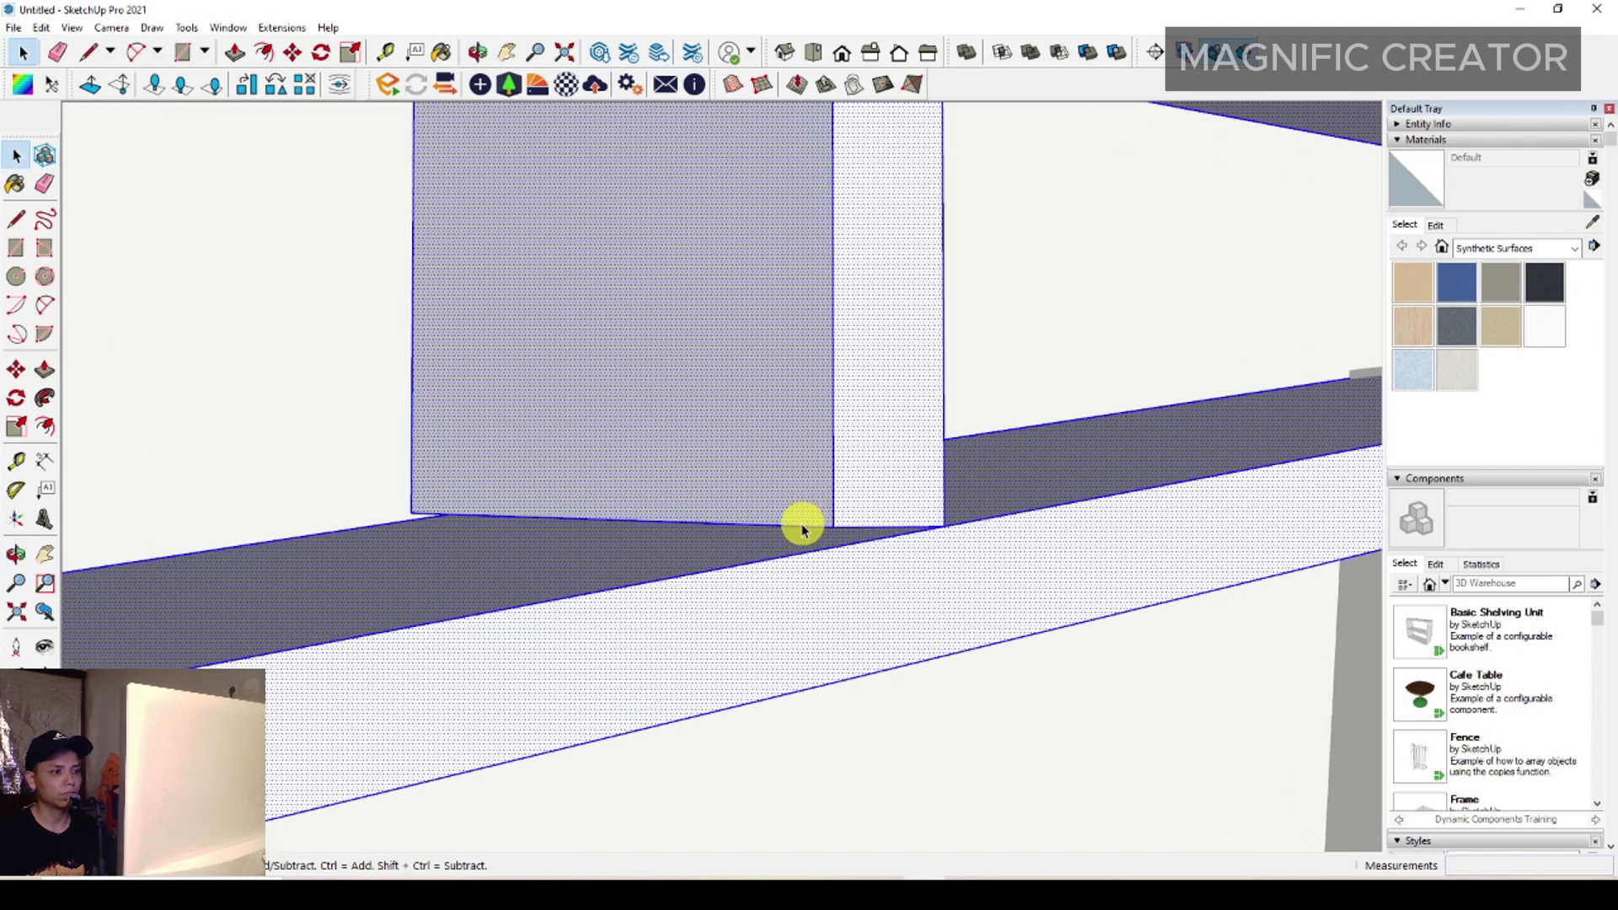
left_click(802, 527)
middle_click_drag(826, 527, 768, 533)
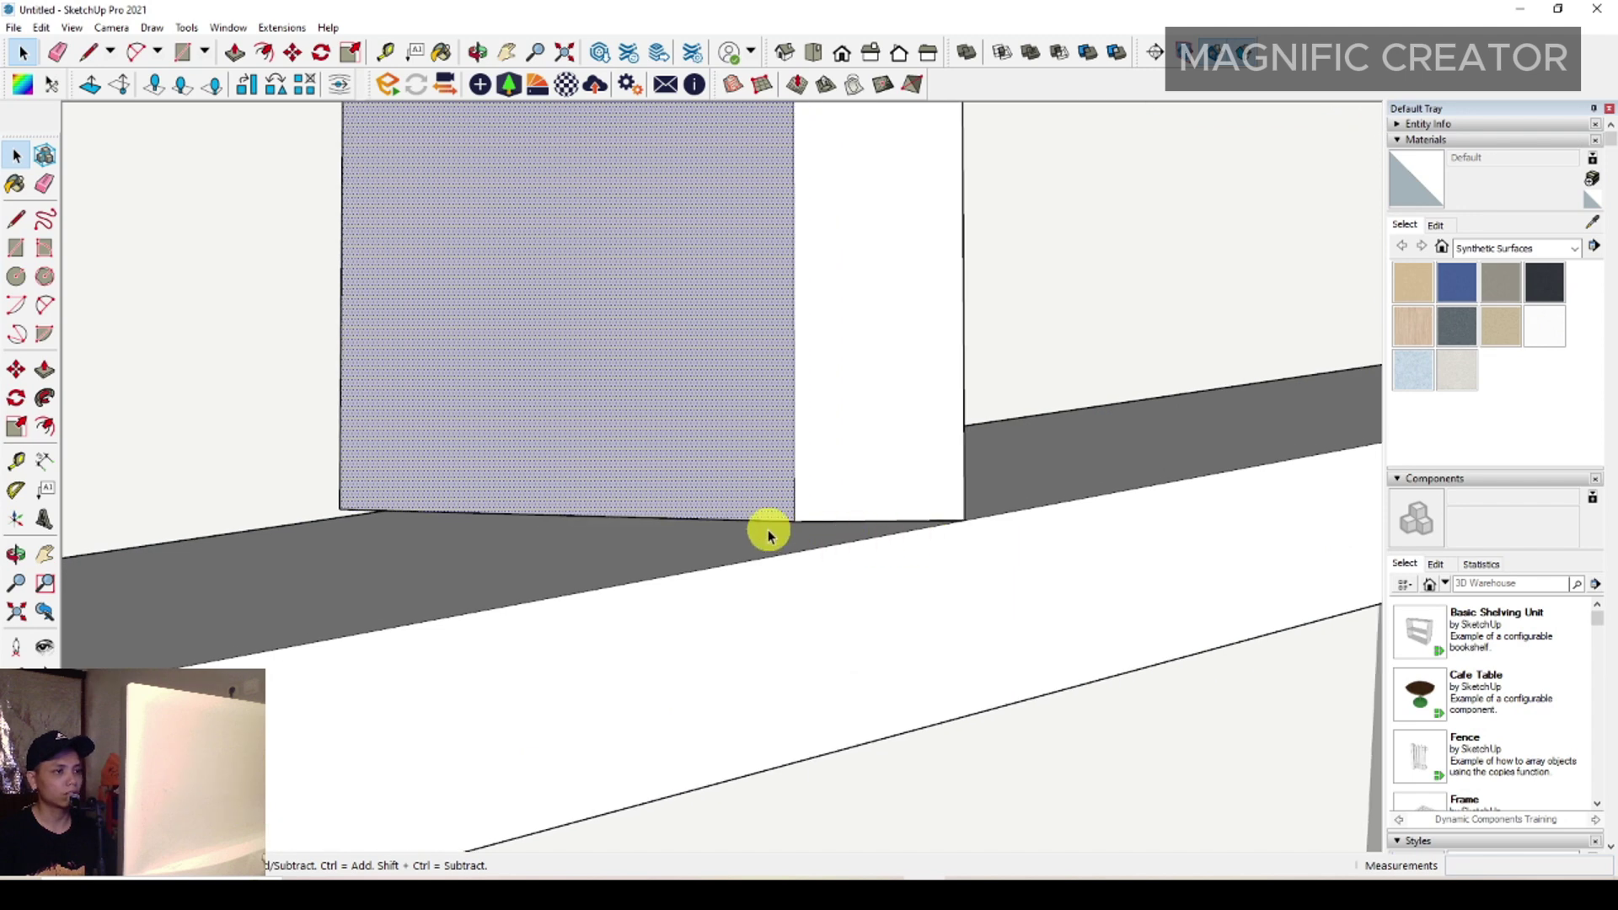
left_click(720, 525)
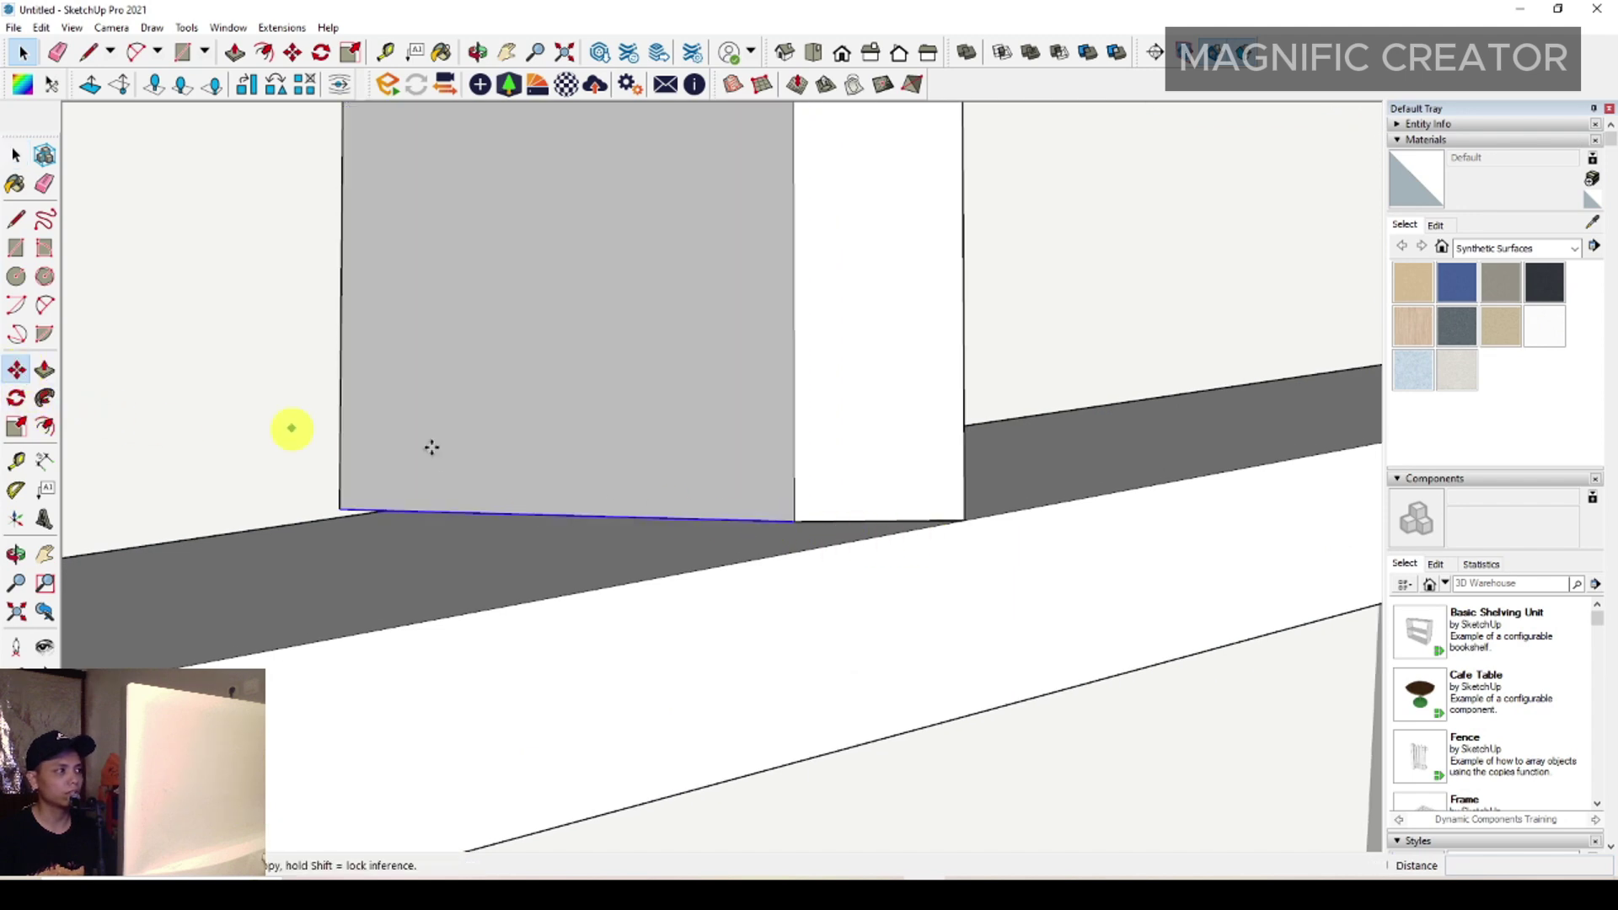
left_click(791, 518)
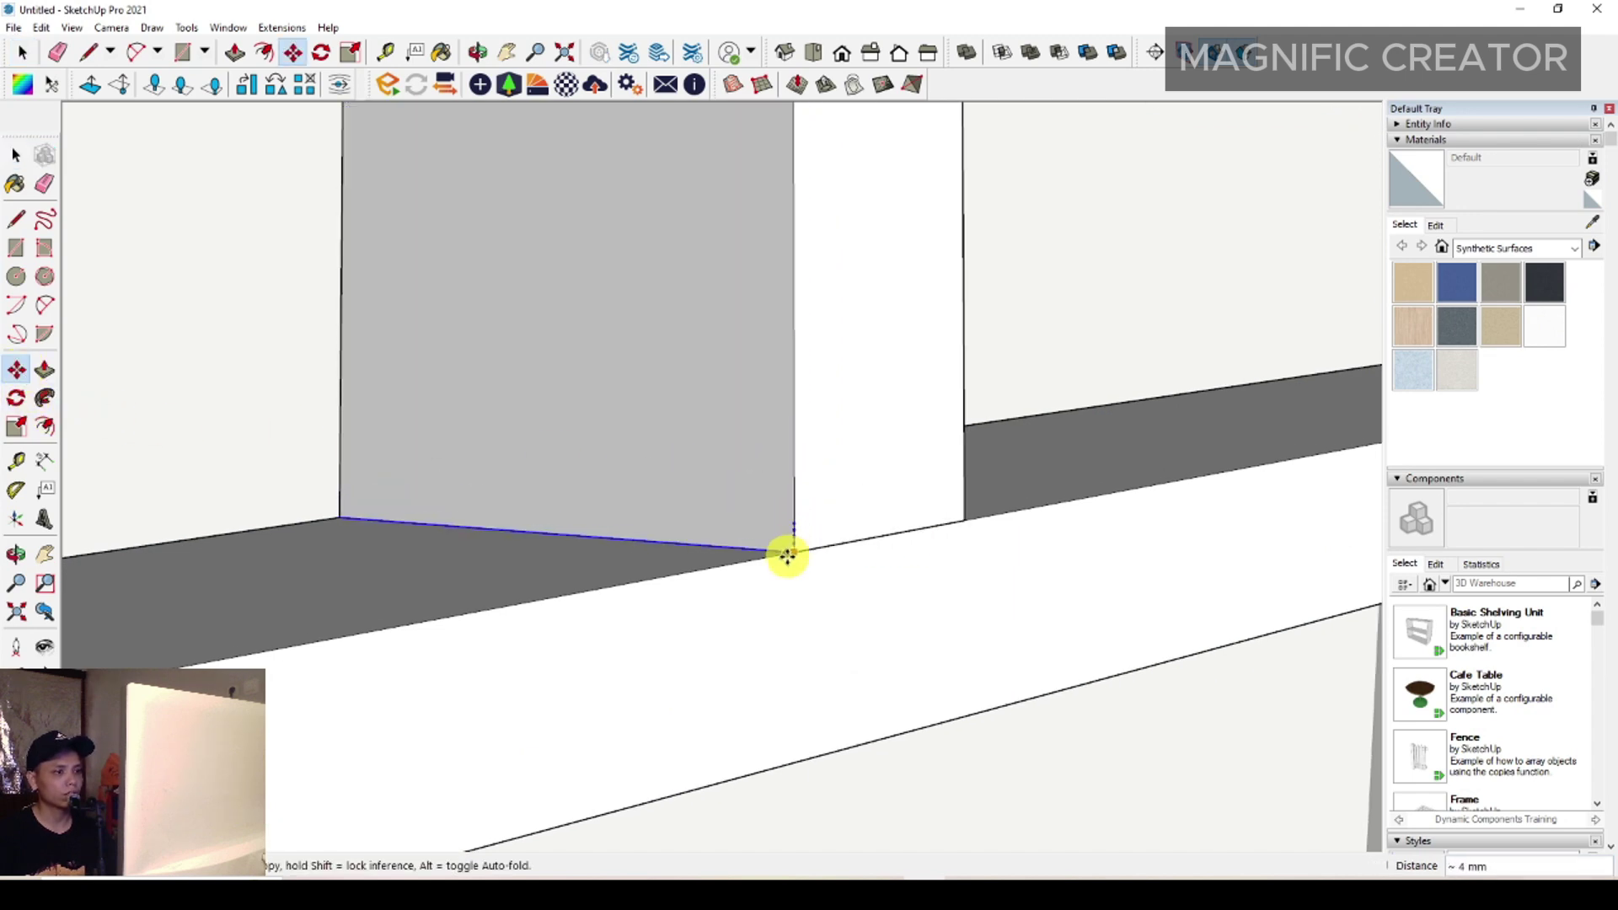
key("space")
- Open the topmost right-side divider's group for editing and select all of its geometry
scroll(666, 408, "down", 5)
scroll(815, 431, "down", 2)
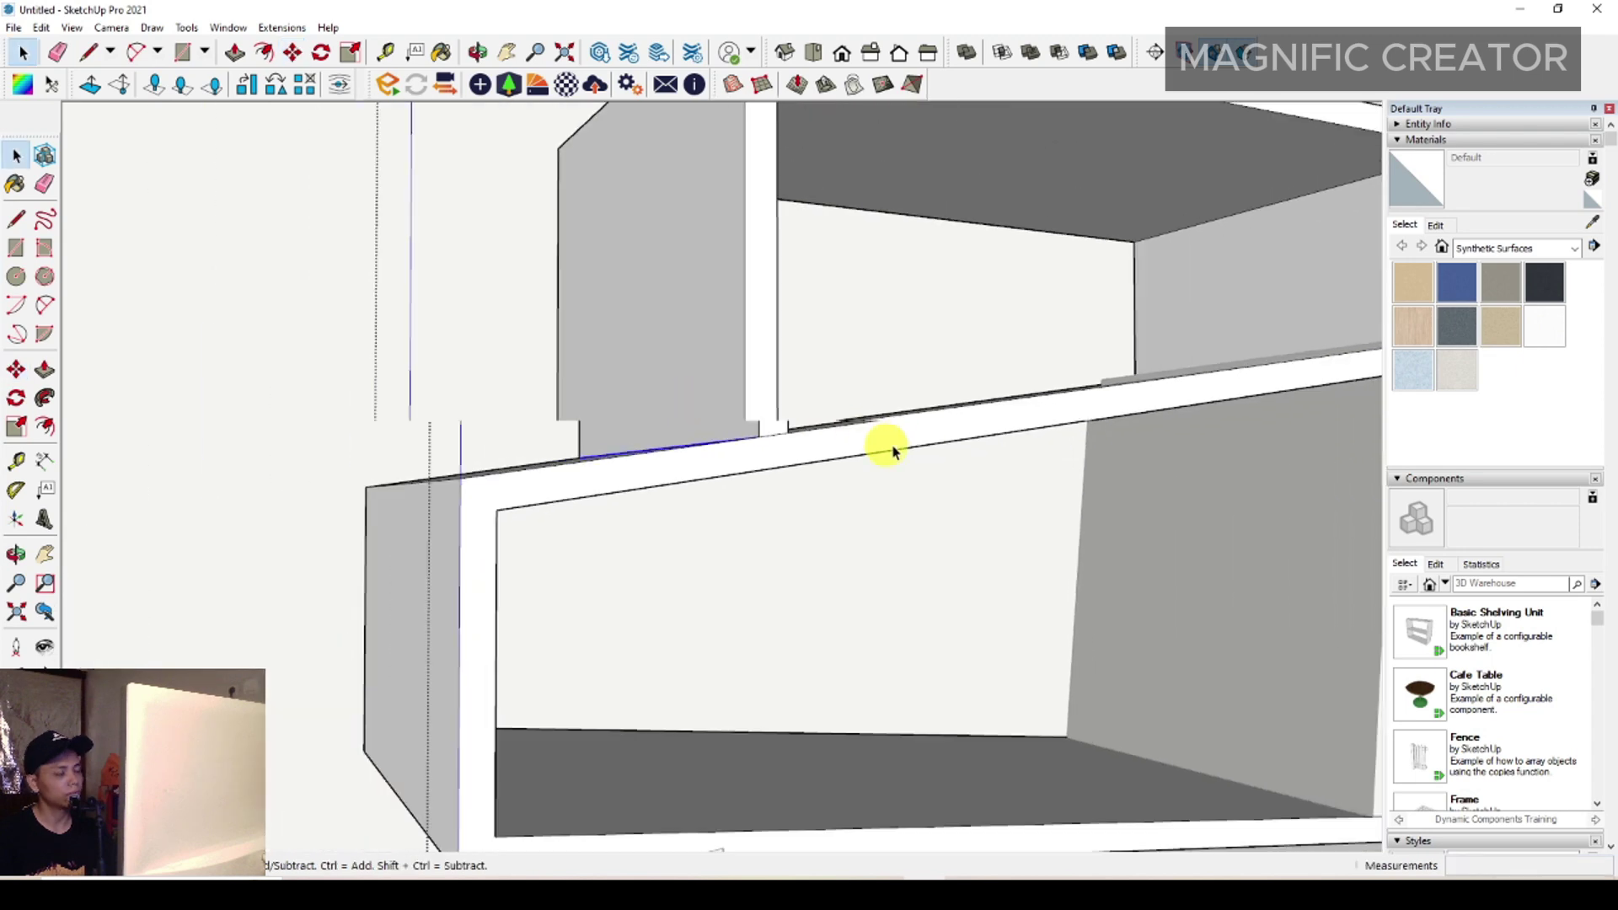
middle_click_drag(892, 452, 618, 332)
scroll(617, 332, "down", 1)
scroll(1098, 303, "up", 1)
scroll(932, 418, "up", 3)
middle_click_drag(1098, 303, 769, 417, "shift")
double_click(921, 441)
triple_click(928, 375)
scroll(928, 371, "up", 1)
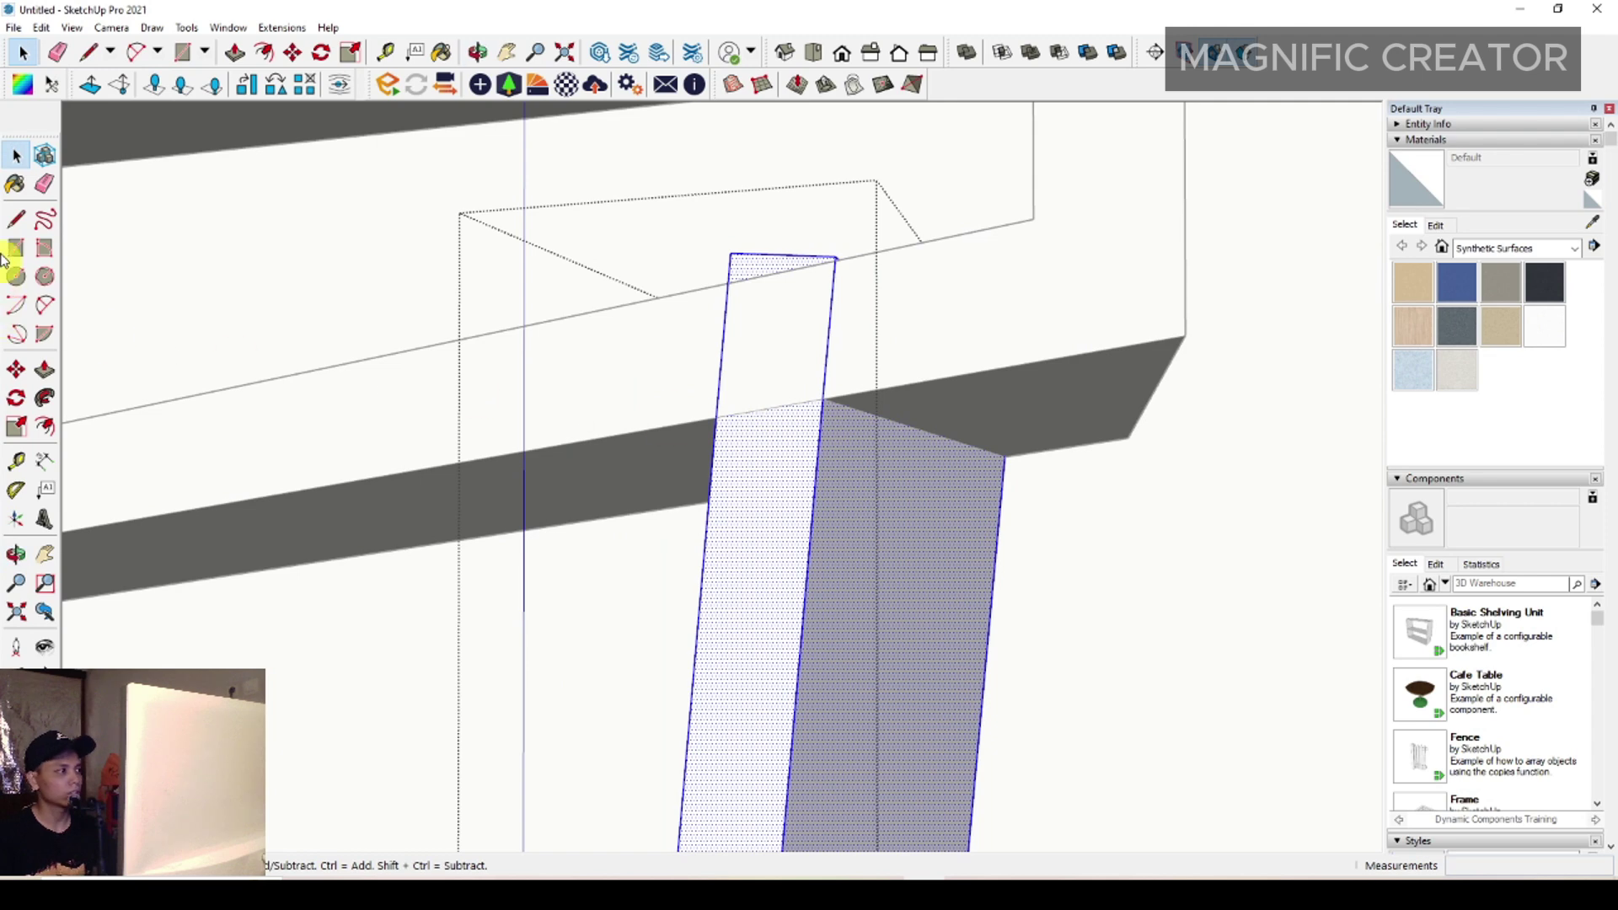
- Draw a line across the divider's front face along the underside of the shelf and select the overlapping part above it
scroll(694, 418, "up", 3)
left_click(729, 417)
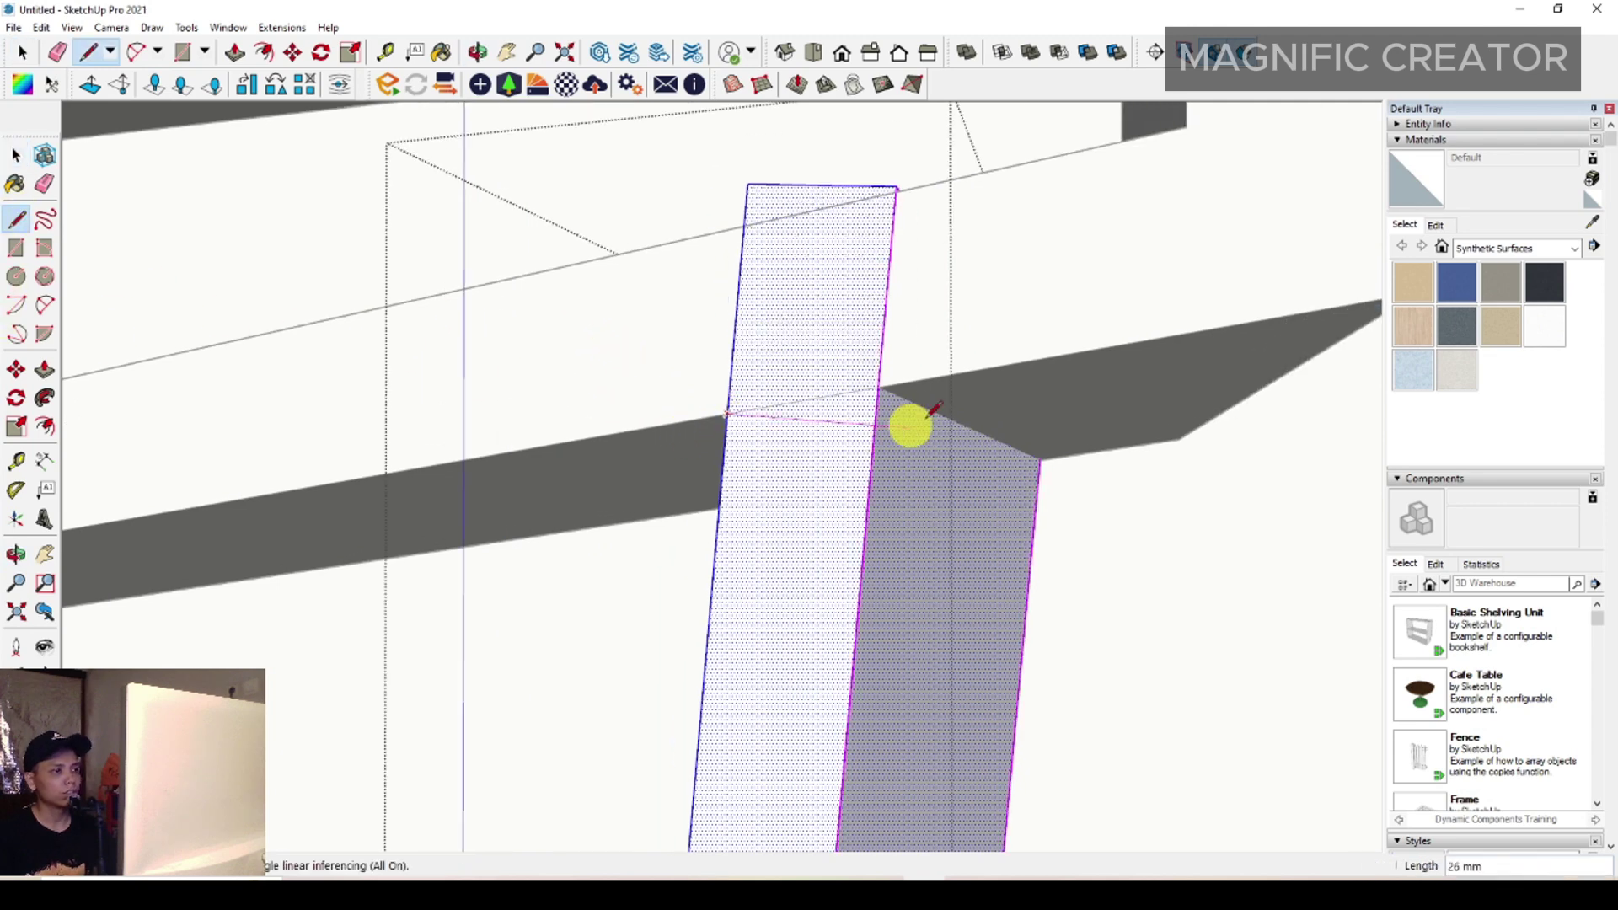
scroll(926, 428, "up", 2)
left_click(859, 375)
scroll(808, 358, "down", 3)
key("space")
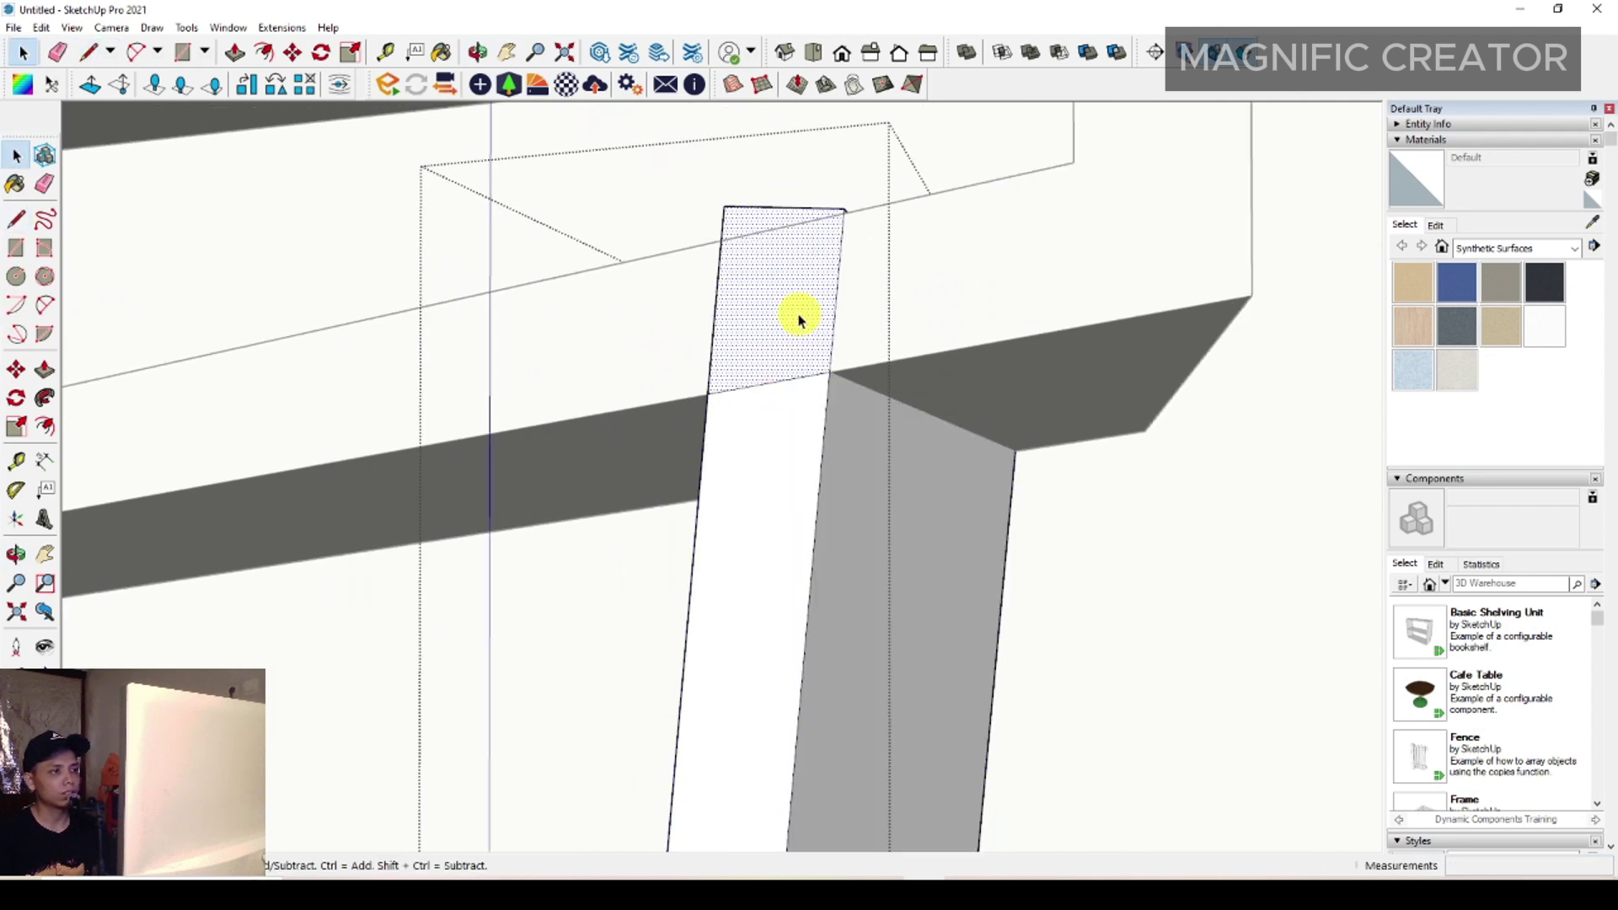
- Push the selected overlap back through the full depth of the topmost right-side divider to remove it
left_click(45, 369)
scroll(713, 273, "up", 1)
left_click(791, 300)
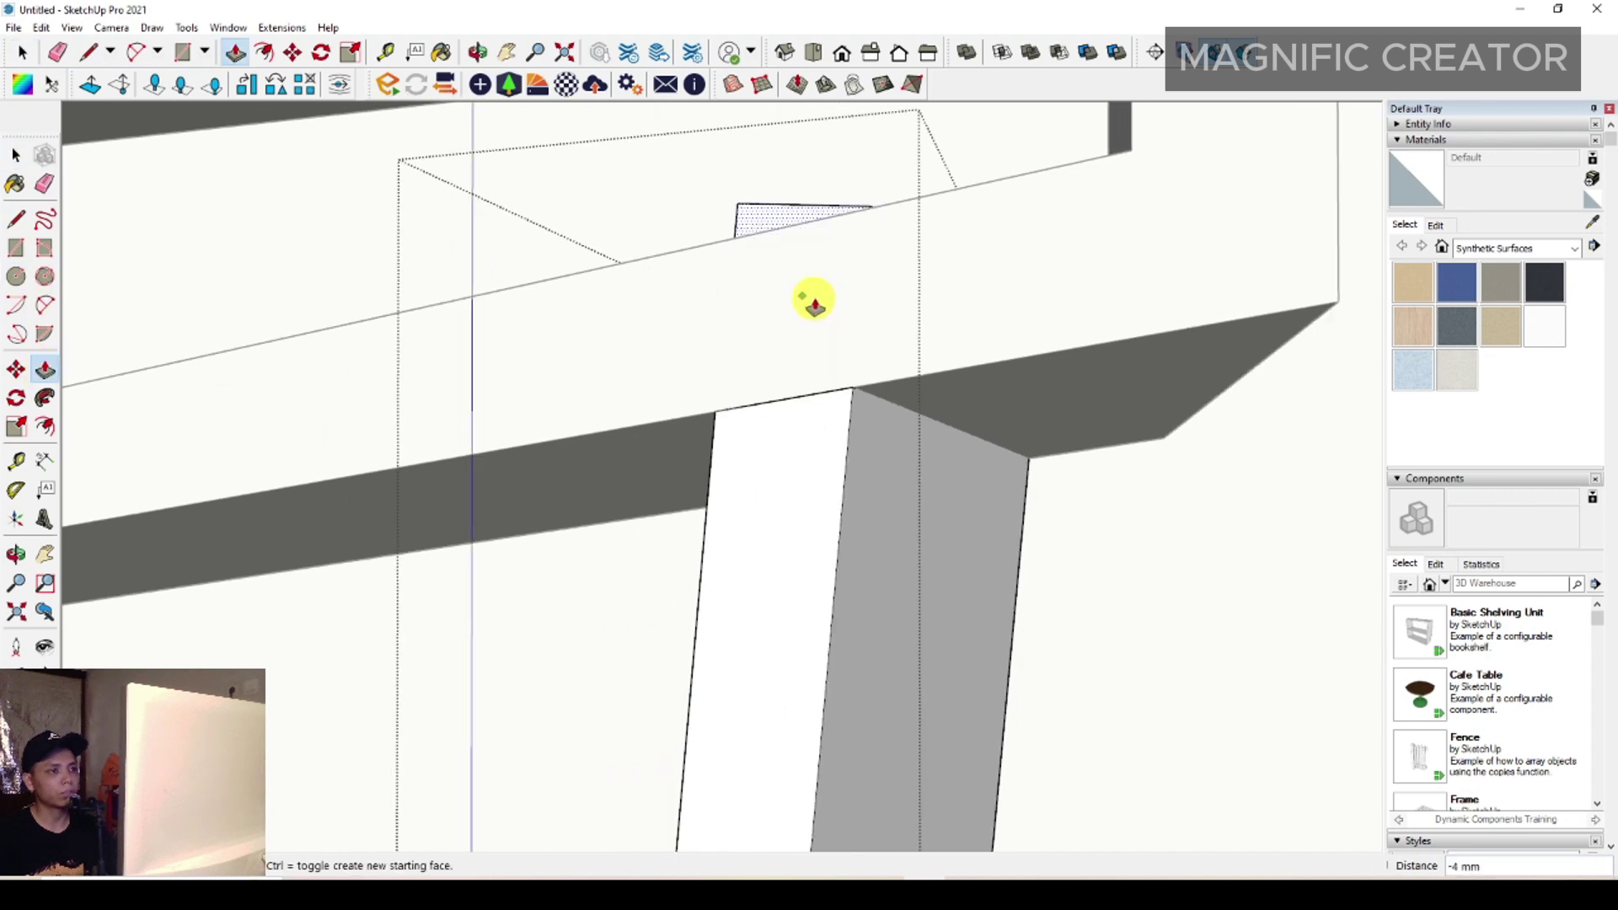
scroll(814, 299, "down", 4)
left_click(1053, 515)
key("space")
scroll(801, 260, "down", 4)
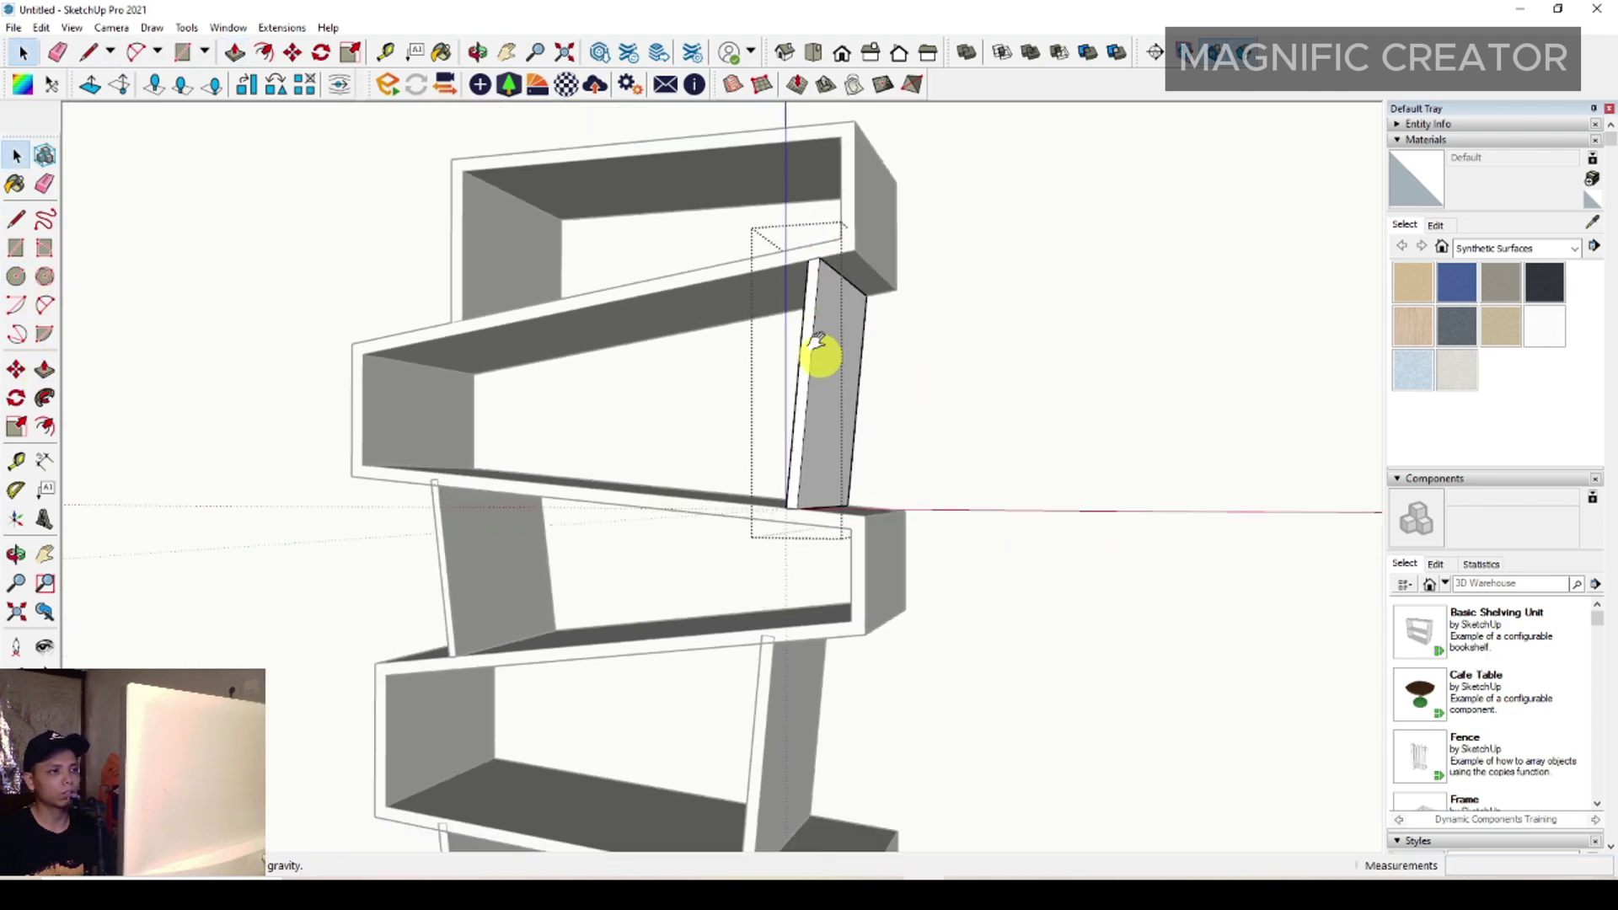
- Open the third bay's left divider group and draw a line across its front face along the underside of the shelf
scroll(455, 422, "up", 5)
scroll(754, 436, "up", 3)
triple_click(762, 437)
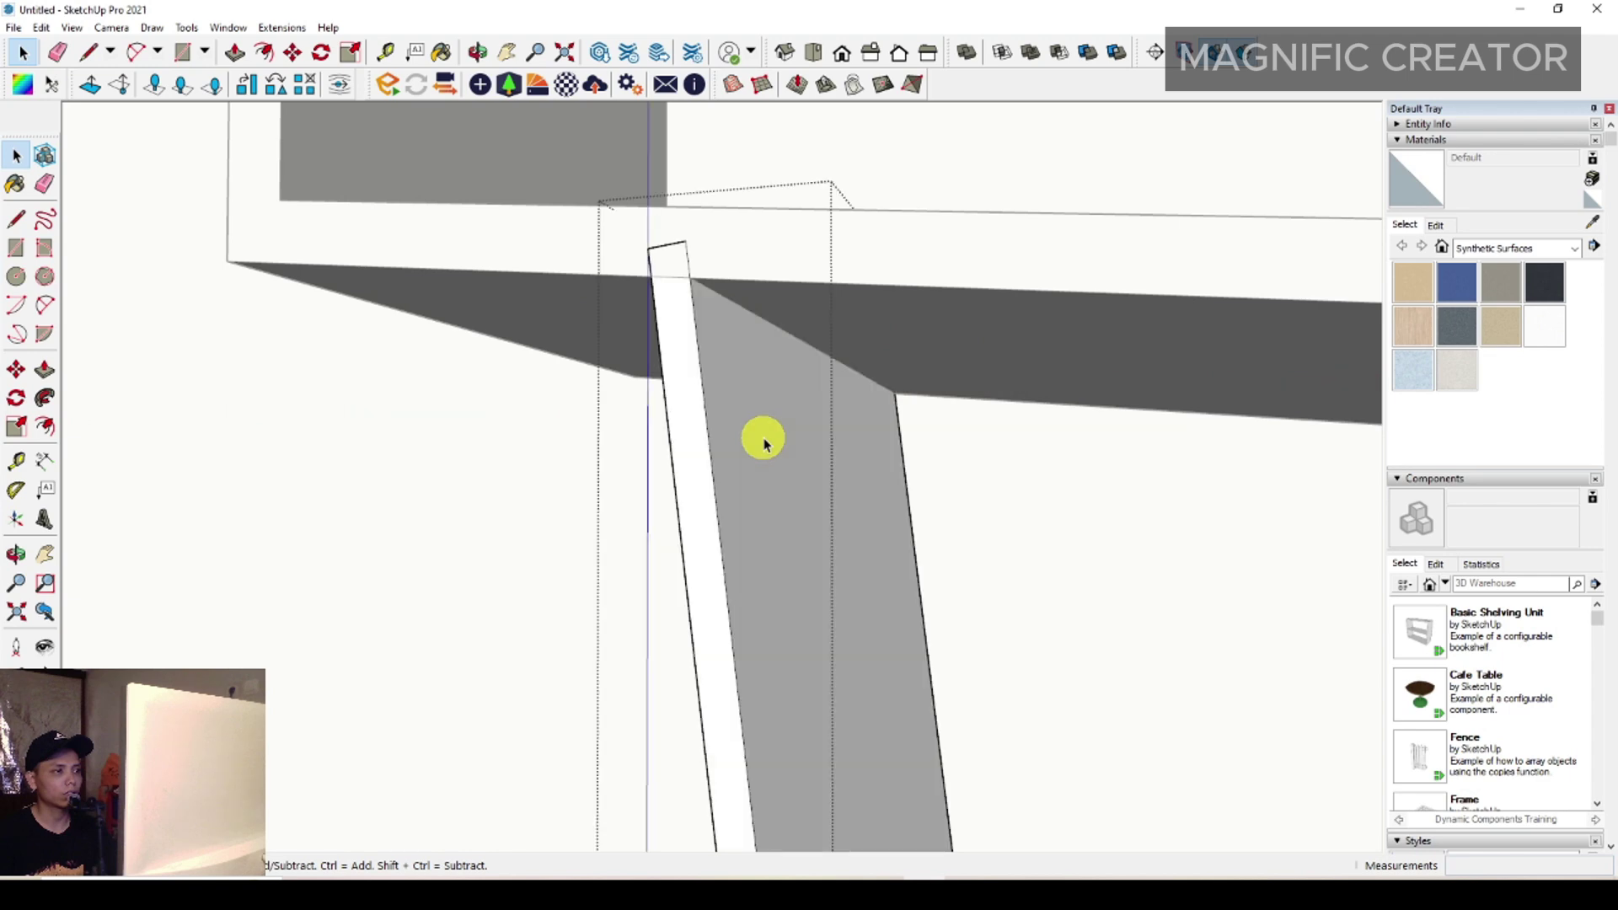
middle_click_drag(722, 342, 746, 384)
scroll(693, 328, "up", 1)
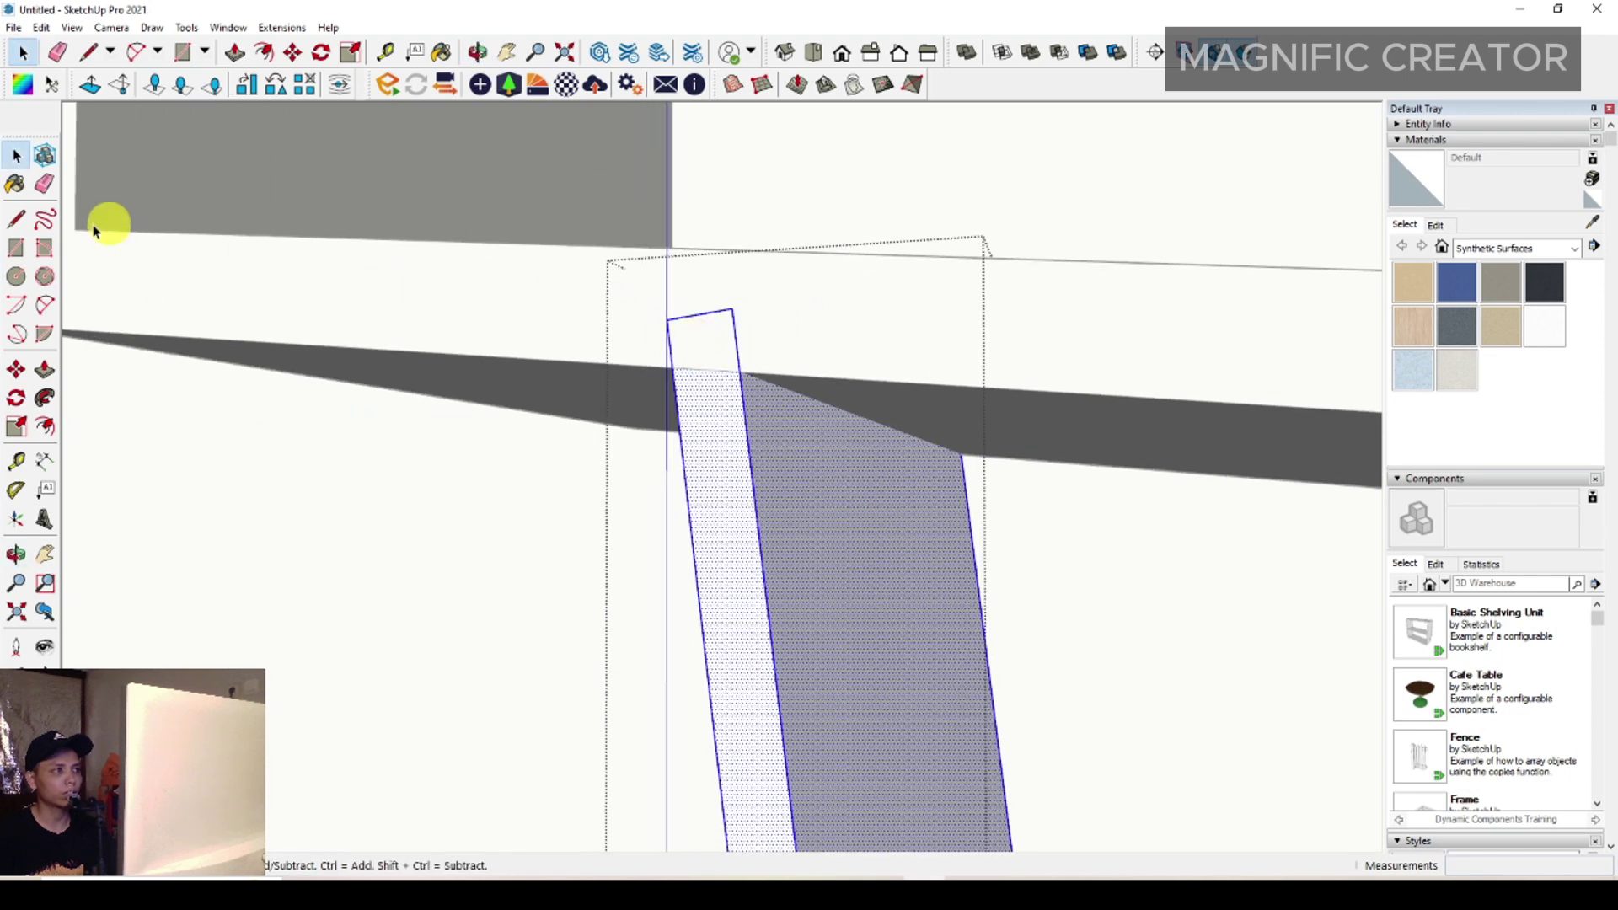
left_click(16, 220)
scroll(644, 354, "up", 1)
scroll(773, 382, "up", 1)
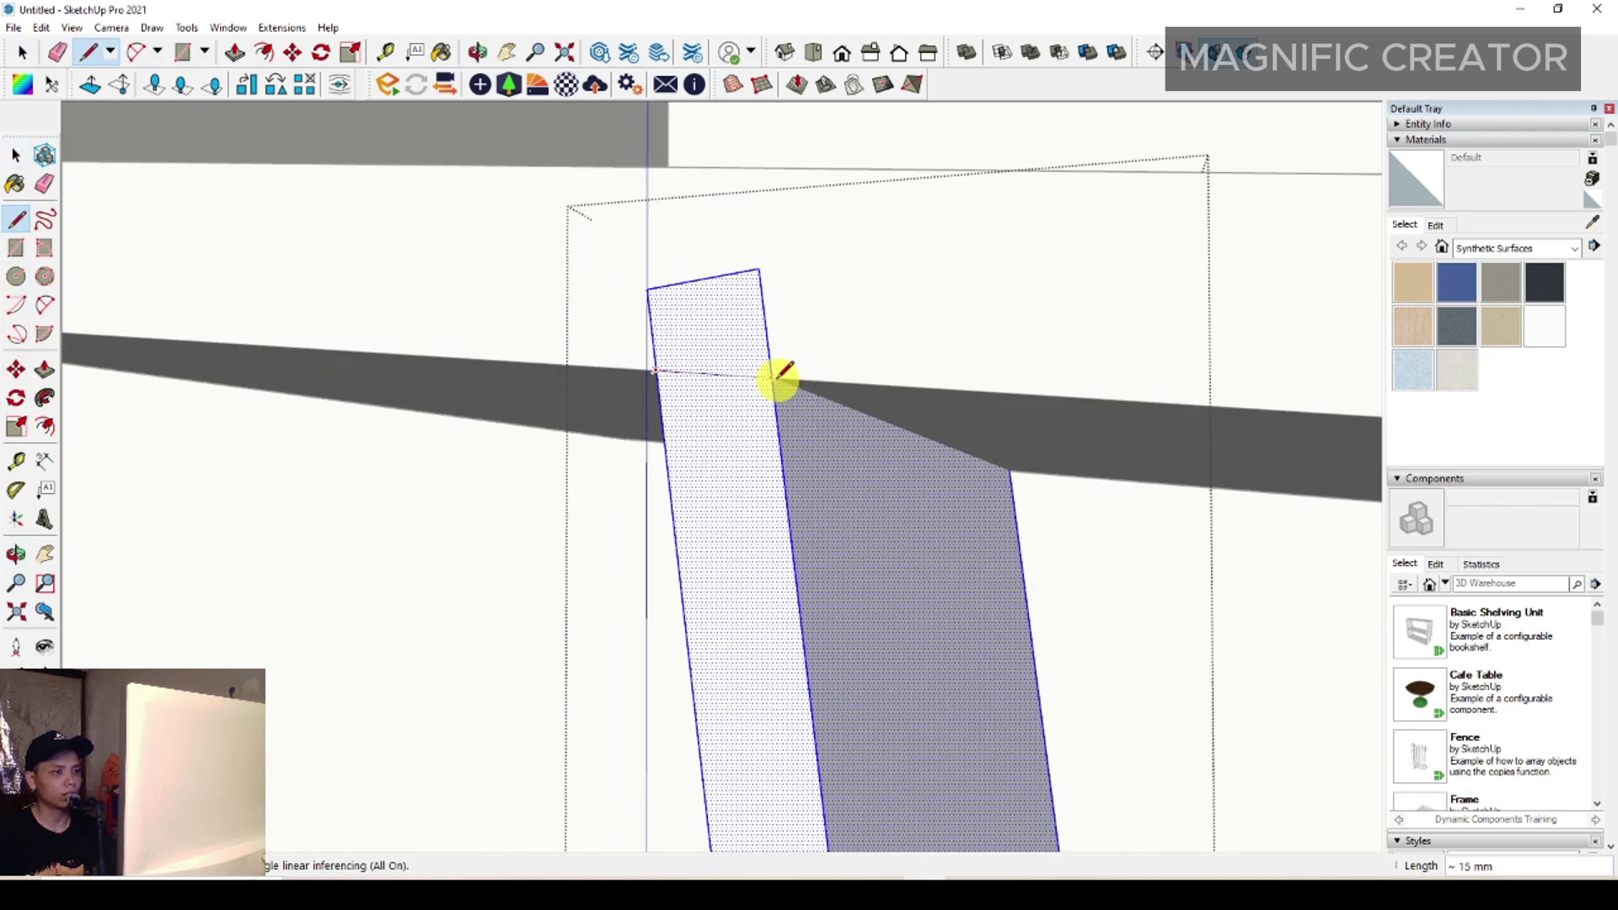
left_click(773, 382)
- Push the overlapping end of the third bay's left divider back 450 mm to cut it off
key("space")
scroll(754, 376, "down", 3)
left_click(747, 352)
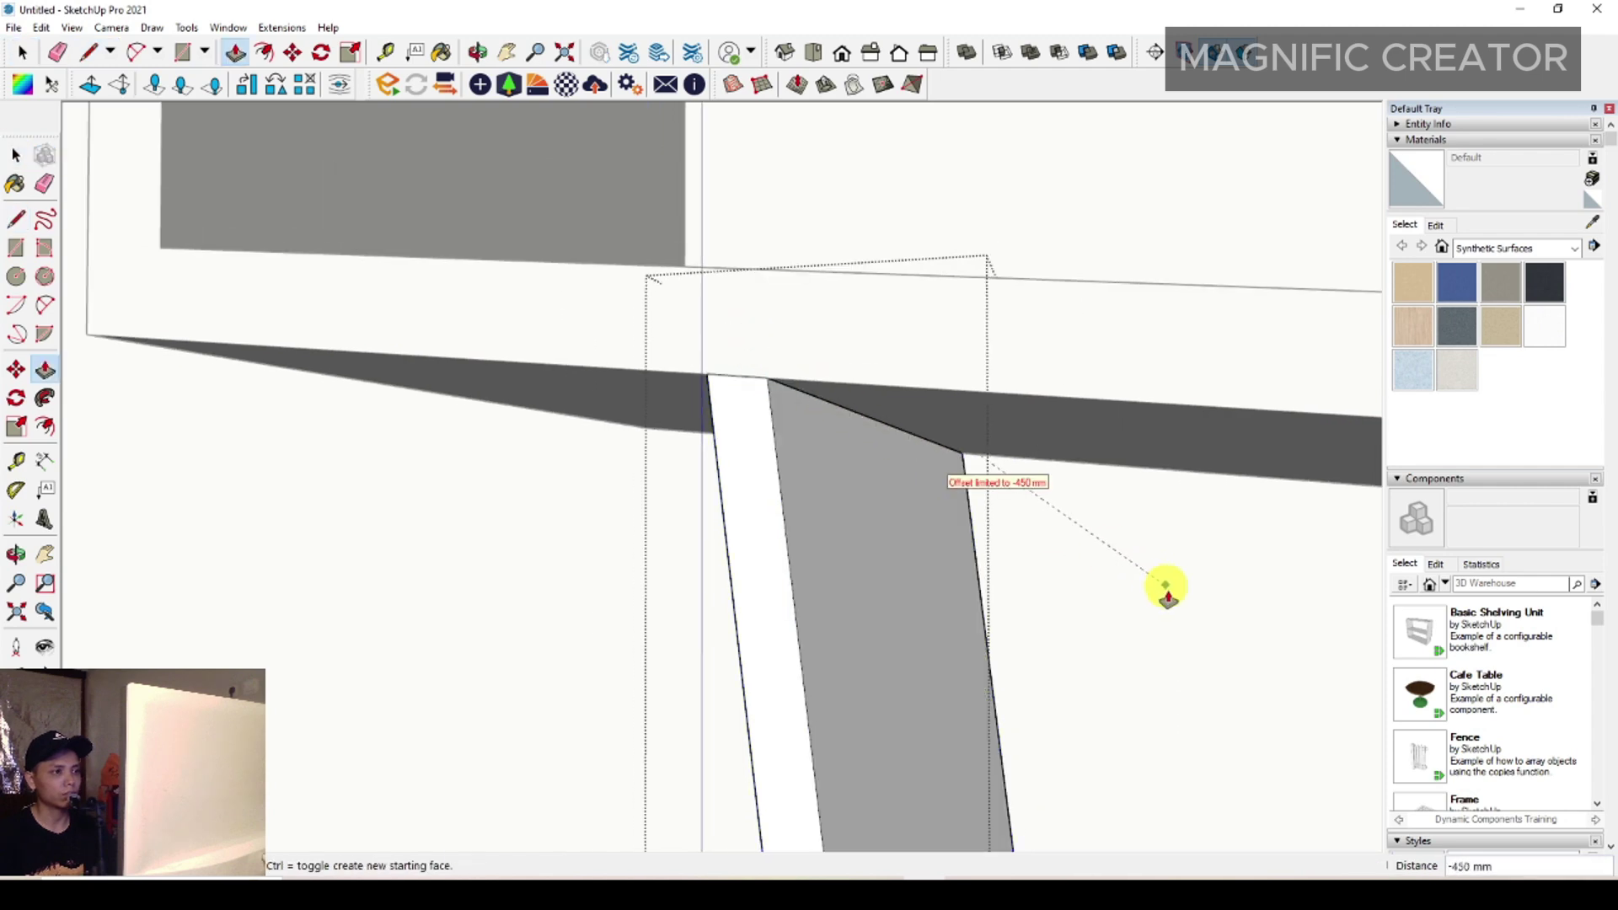
left_click(1165, 587)
key("space")
scroll(789, 374, "down", 5)
- Open the fourth bay's right divider group and draw a line across its front face along the shelf's underside
middle_click_drag(761, 367, 802, 278)
scroll(1011, 379, "up", 4)
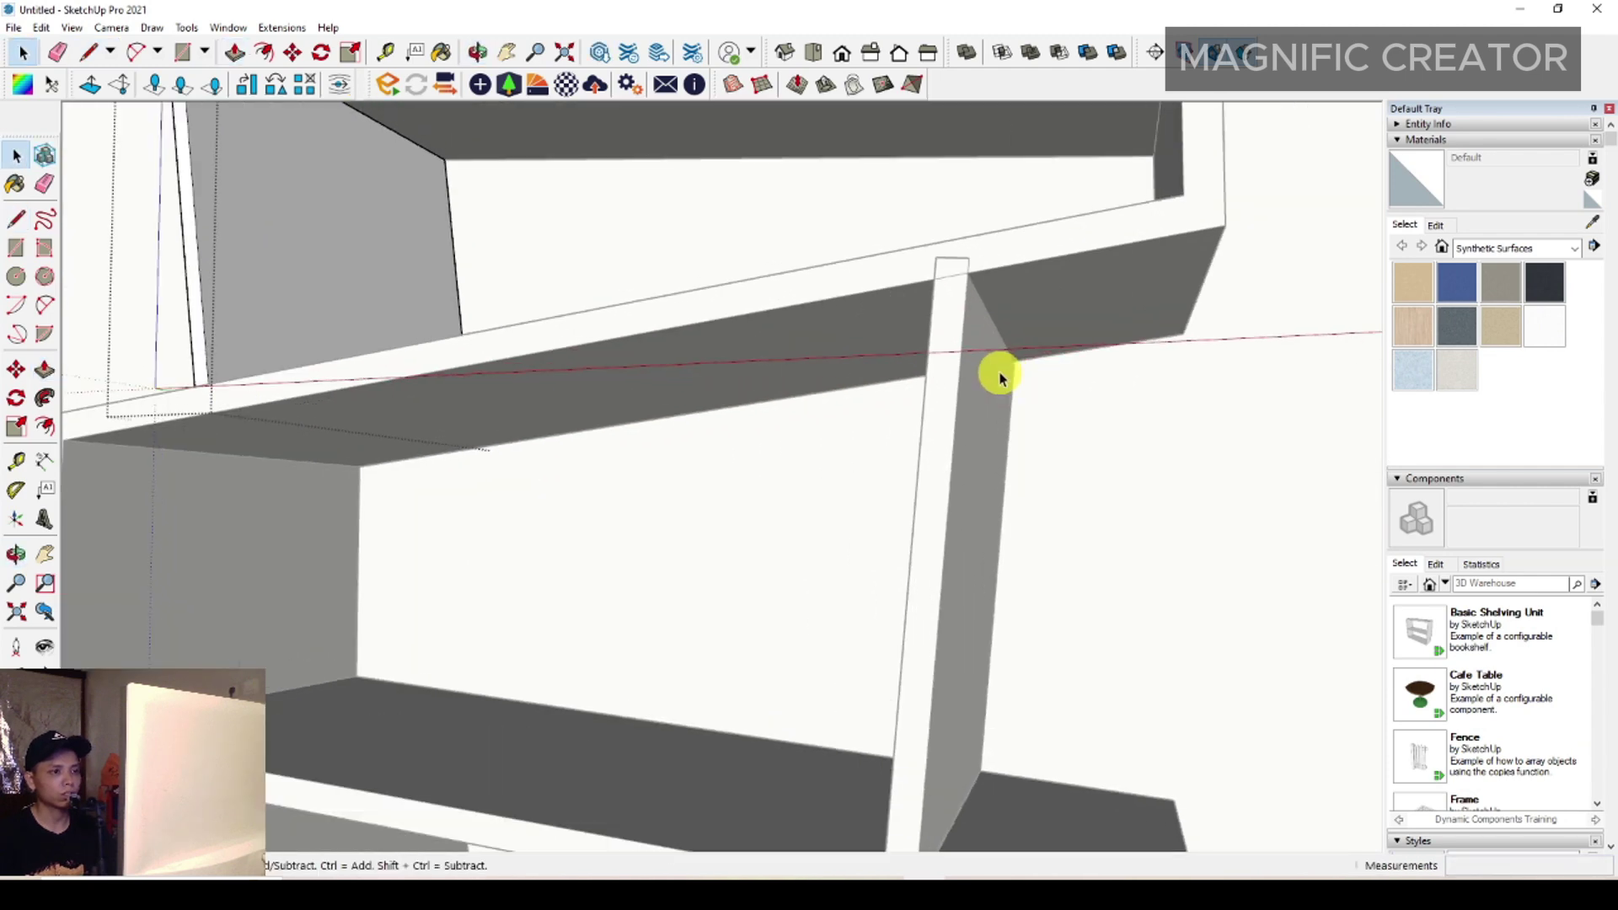
scroll(1000, 378, "down", 1)
left_click(949, 270)
scroll(867, 332, "up", 3)
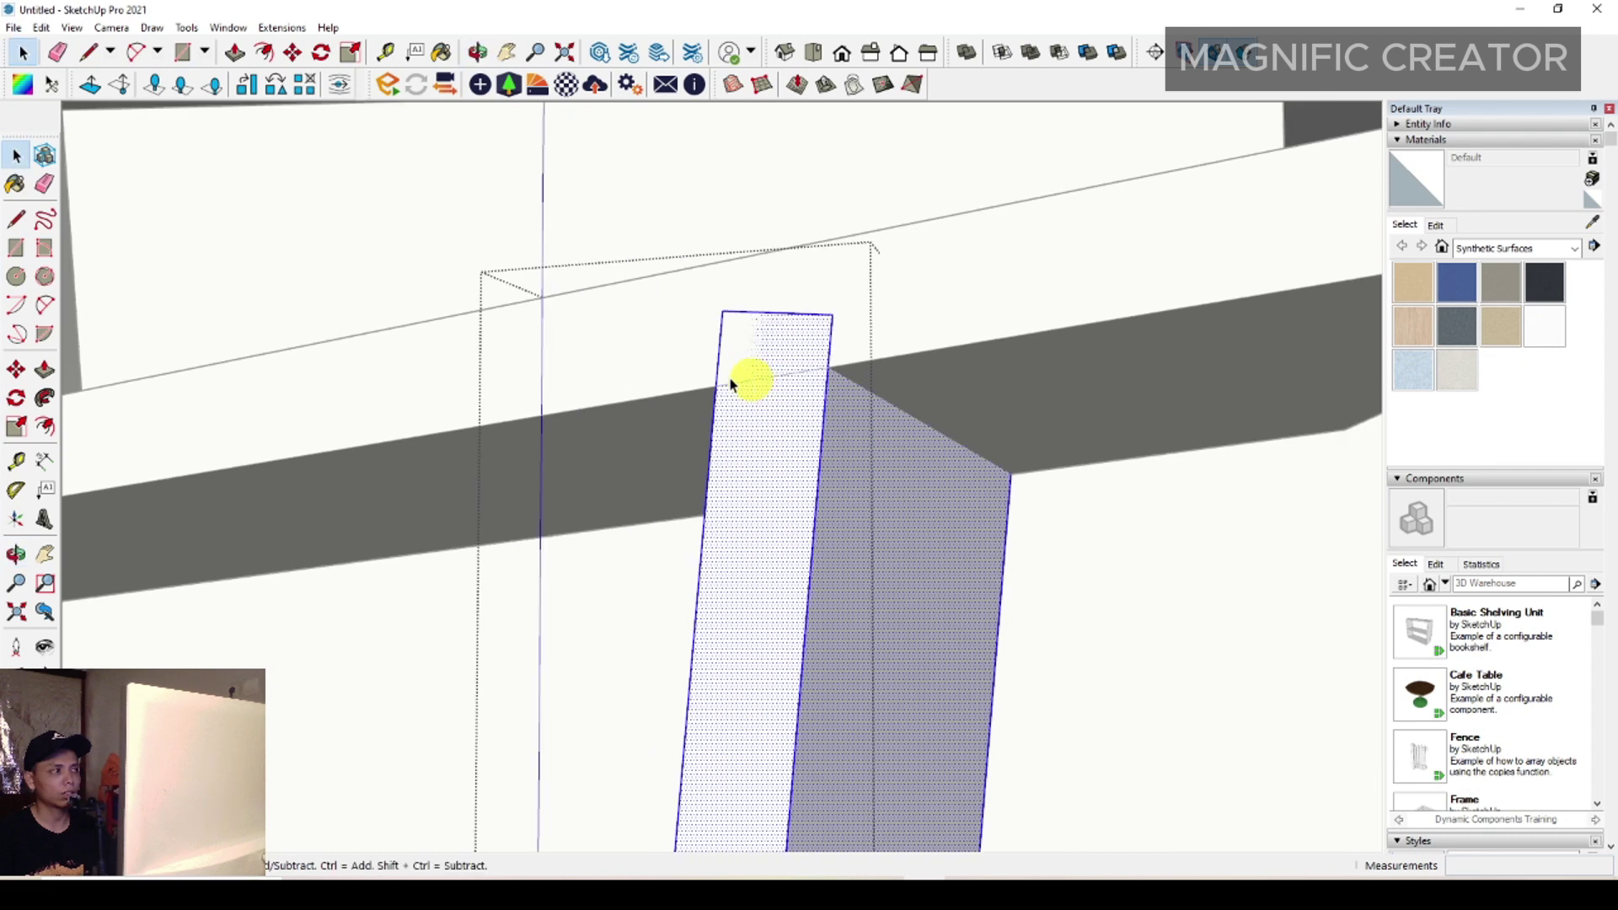
left_click(17, 221)
scroll(706, 368, "up", 1)
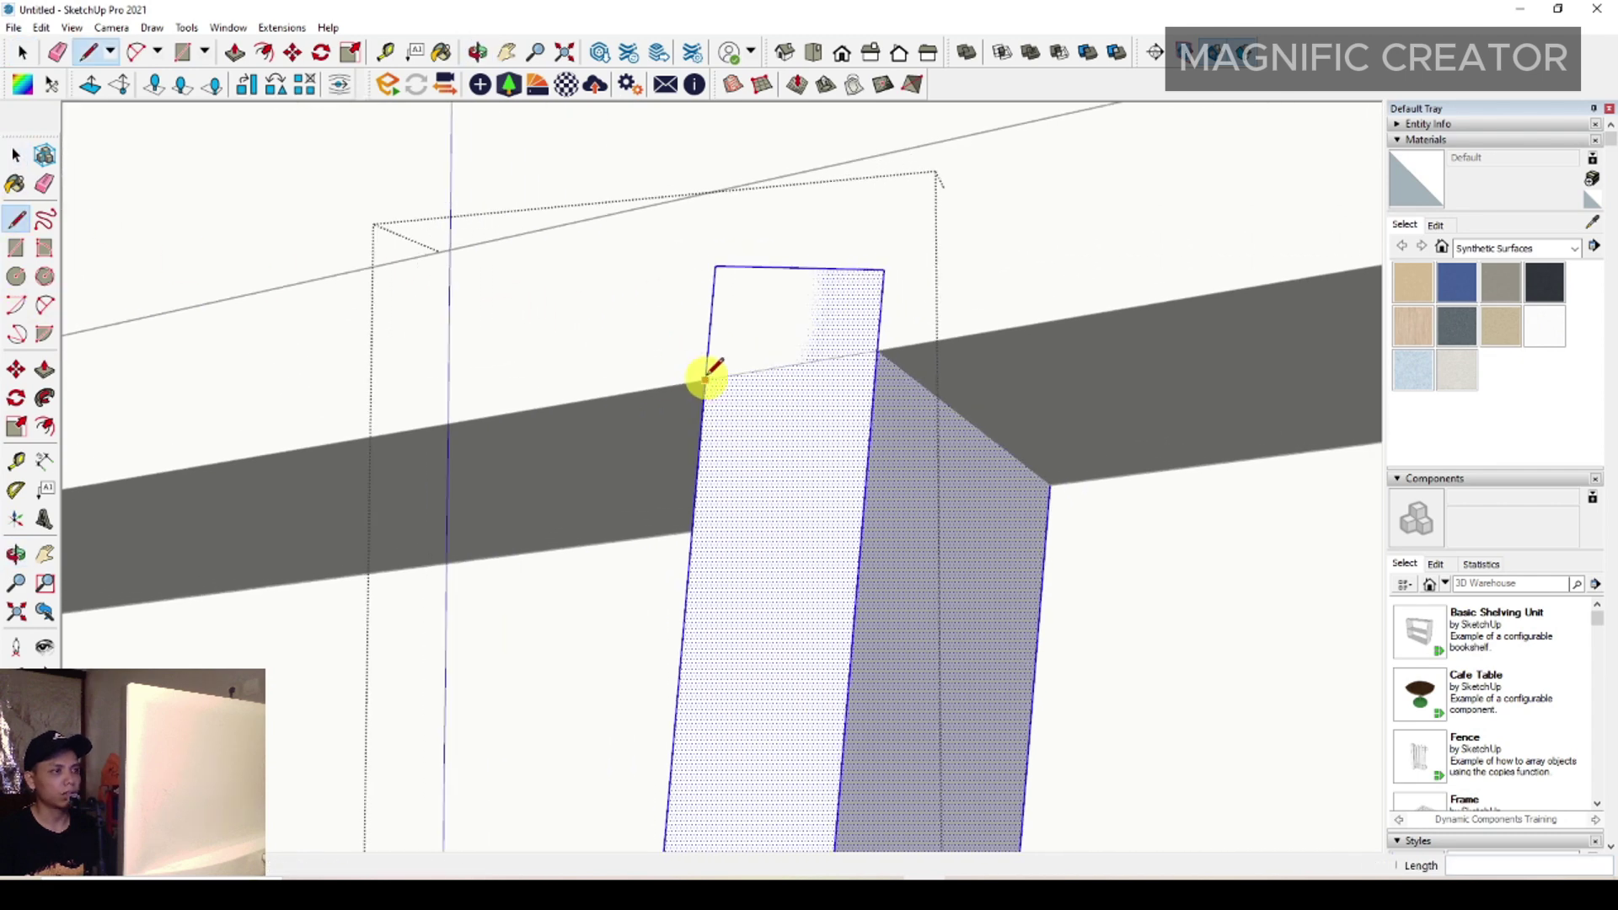
left_click(878, 350)
- Push the part above the line back to the rear corner of the fourth bay's right divider to trim it
key("space")
scroll(859, 355, "down", 2)
middle_click_drag(872, 371, 796, 316)
left_click(764, 292)
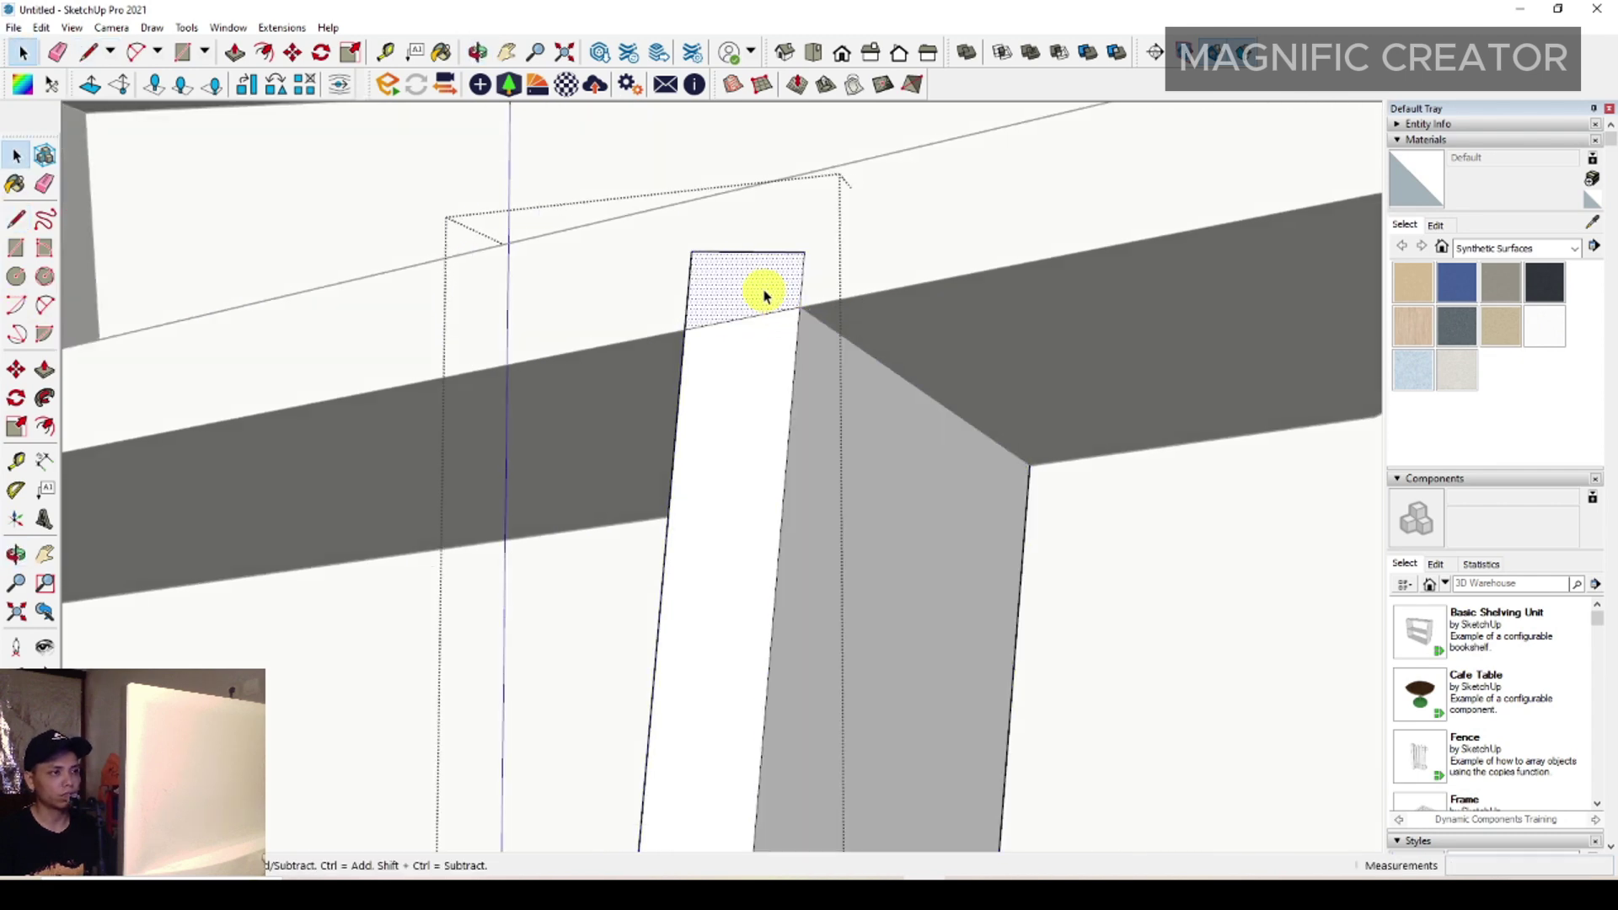
left_click(738, 281)
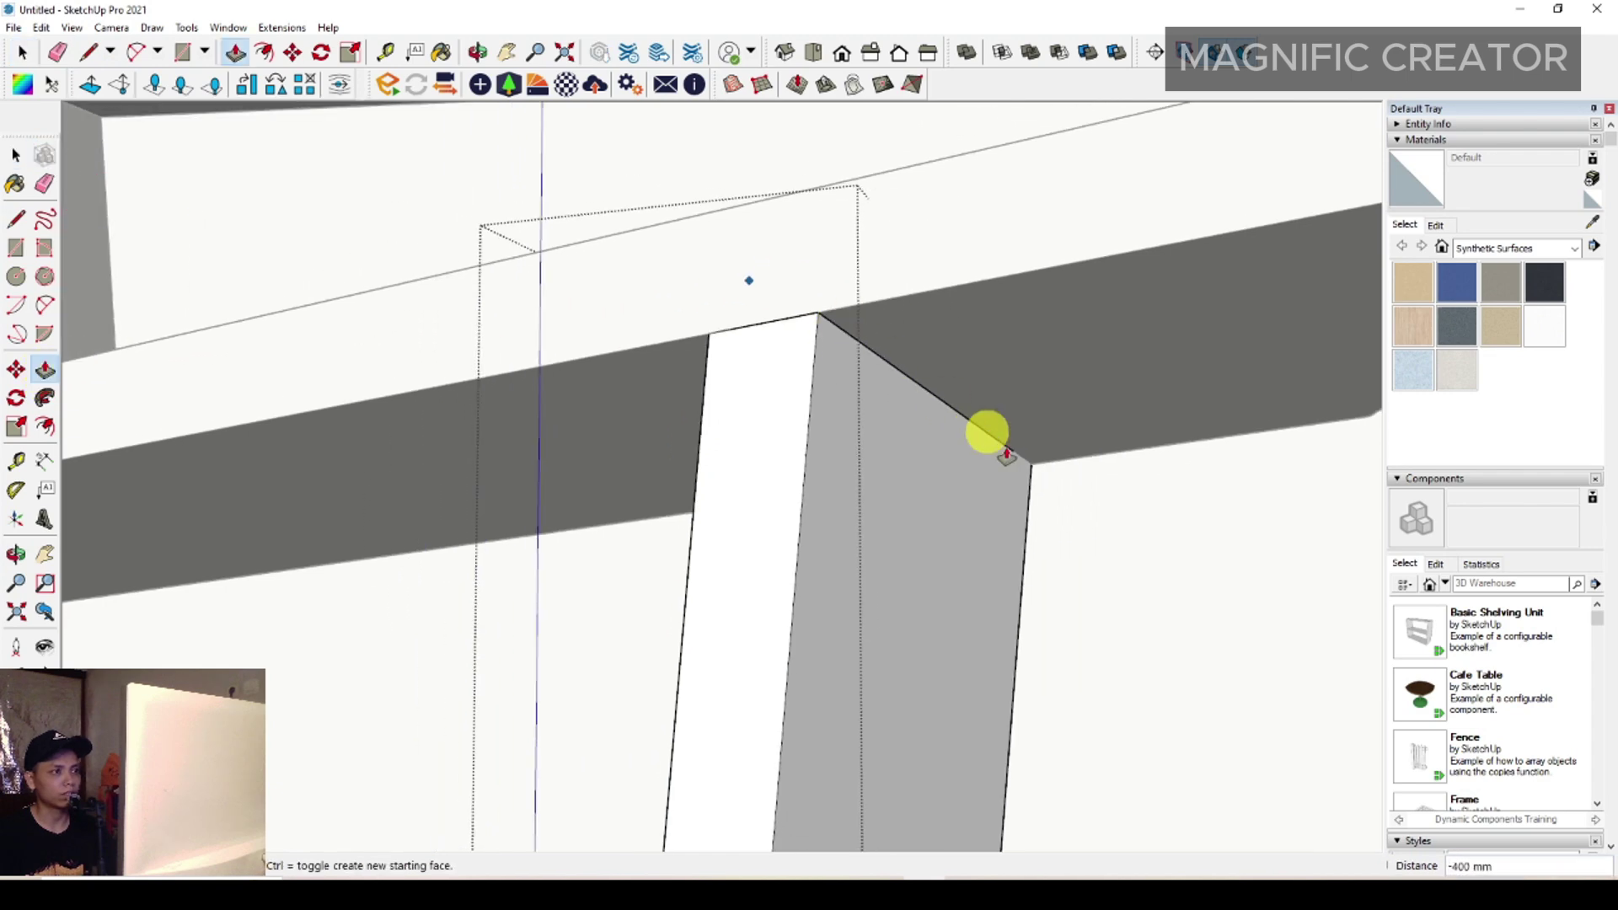
left_click(1009, 456)
key("space")
scroll(834, 394, "down", 6)
- Open the fifth bay's left divider group and draw a line across its front face where it meets the shelf's underside
scroll(816, 274, "down", 5)
scroll(570, 416, "up", 10)
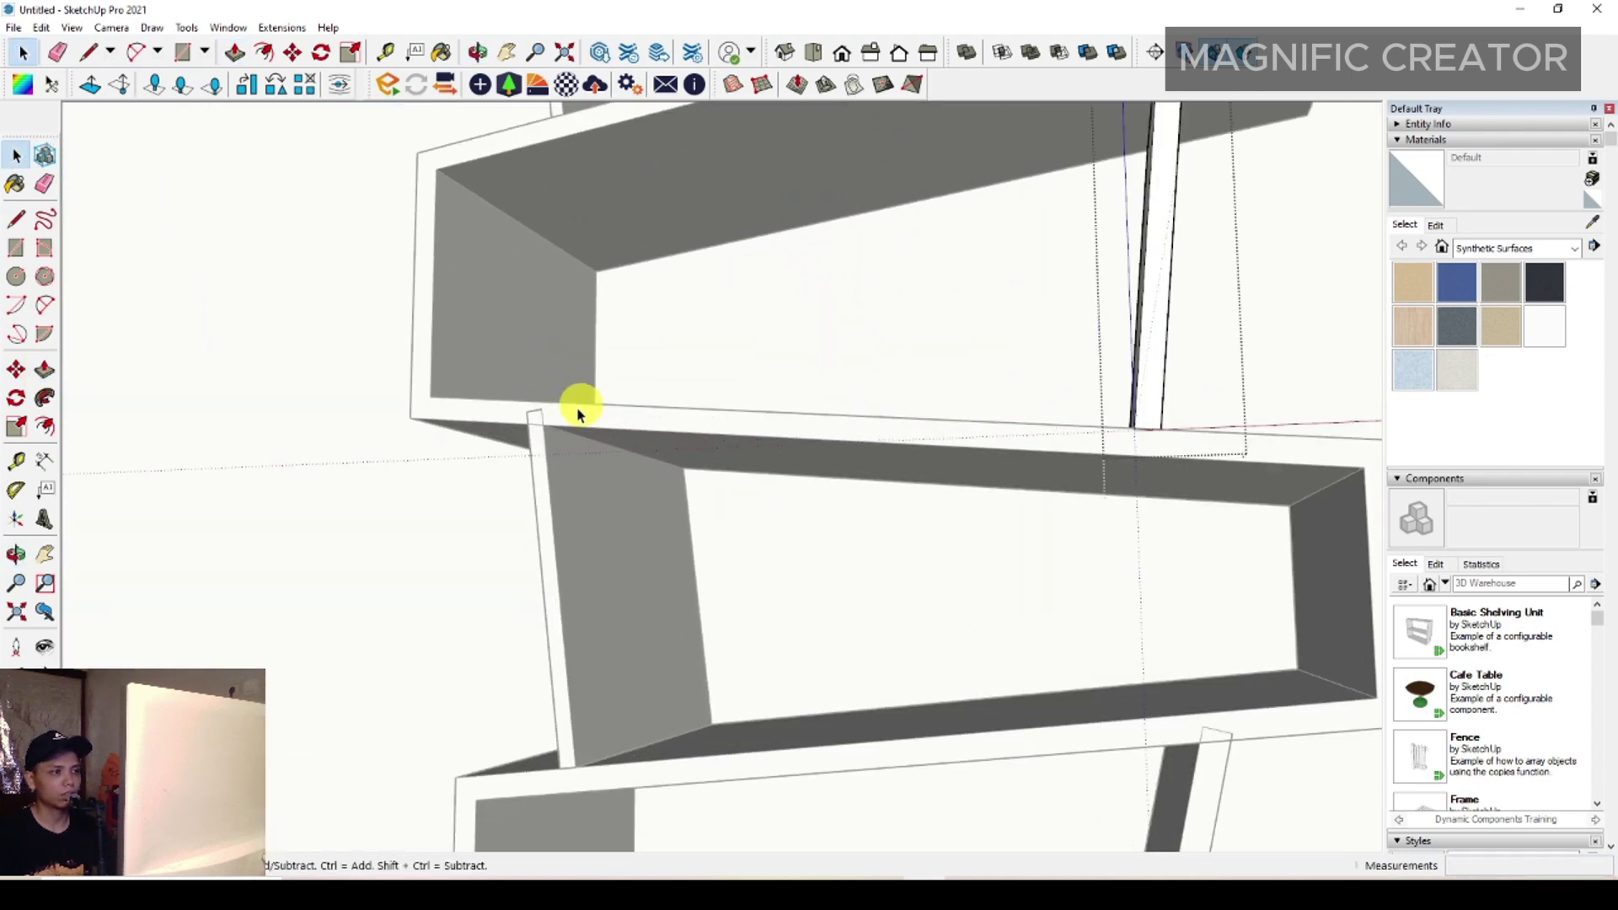
triple_click(721, 419)
scroll(719, 415, "up", 1)
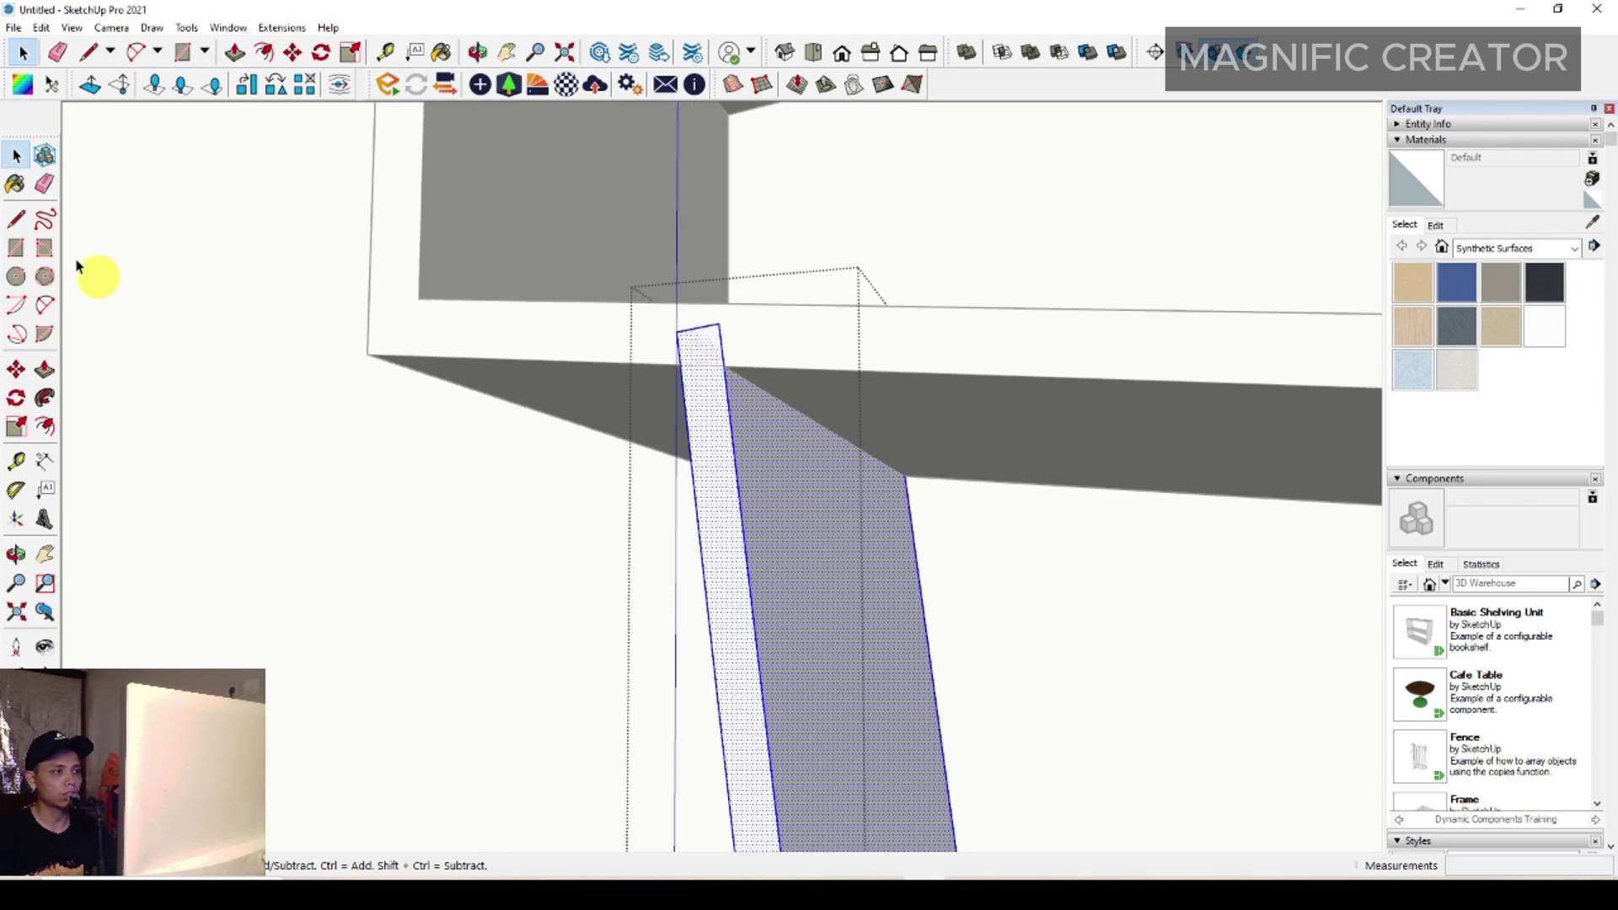
left_click(18, 219)
scroll(721, 388, "up", 2)
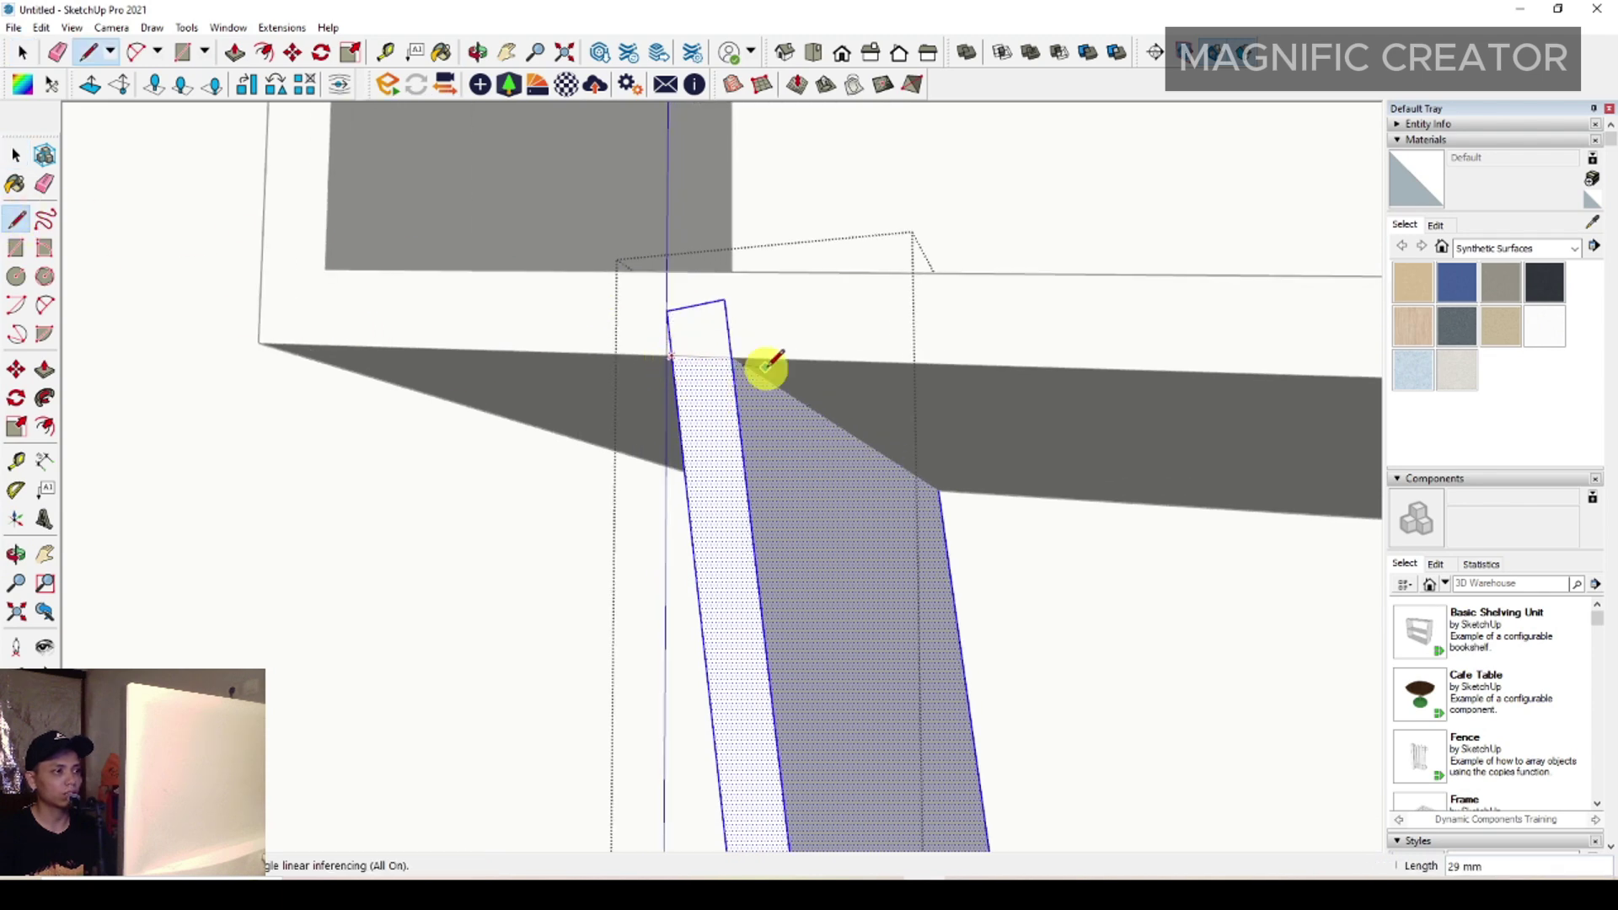
- Push the overlapping top of the fifth bay's left divider back 450 mm to remove it
key("space")
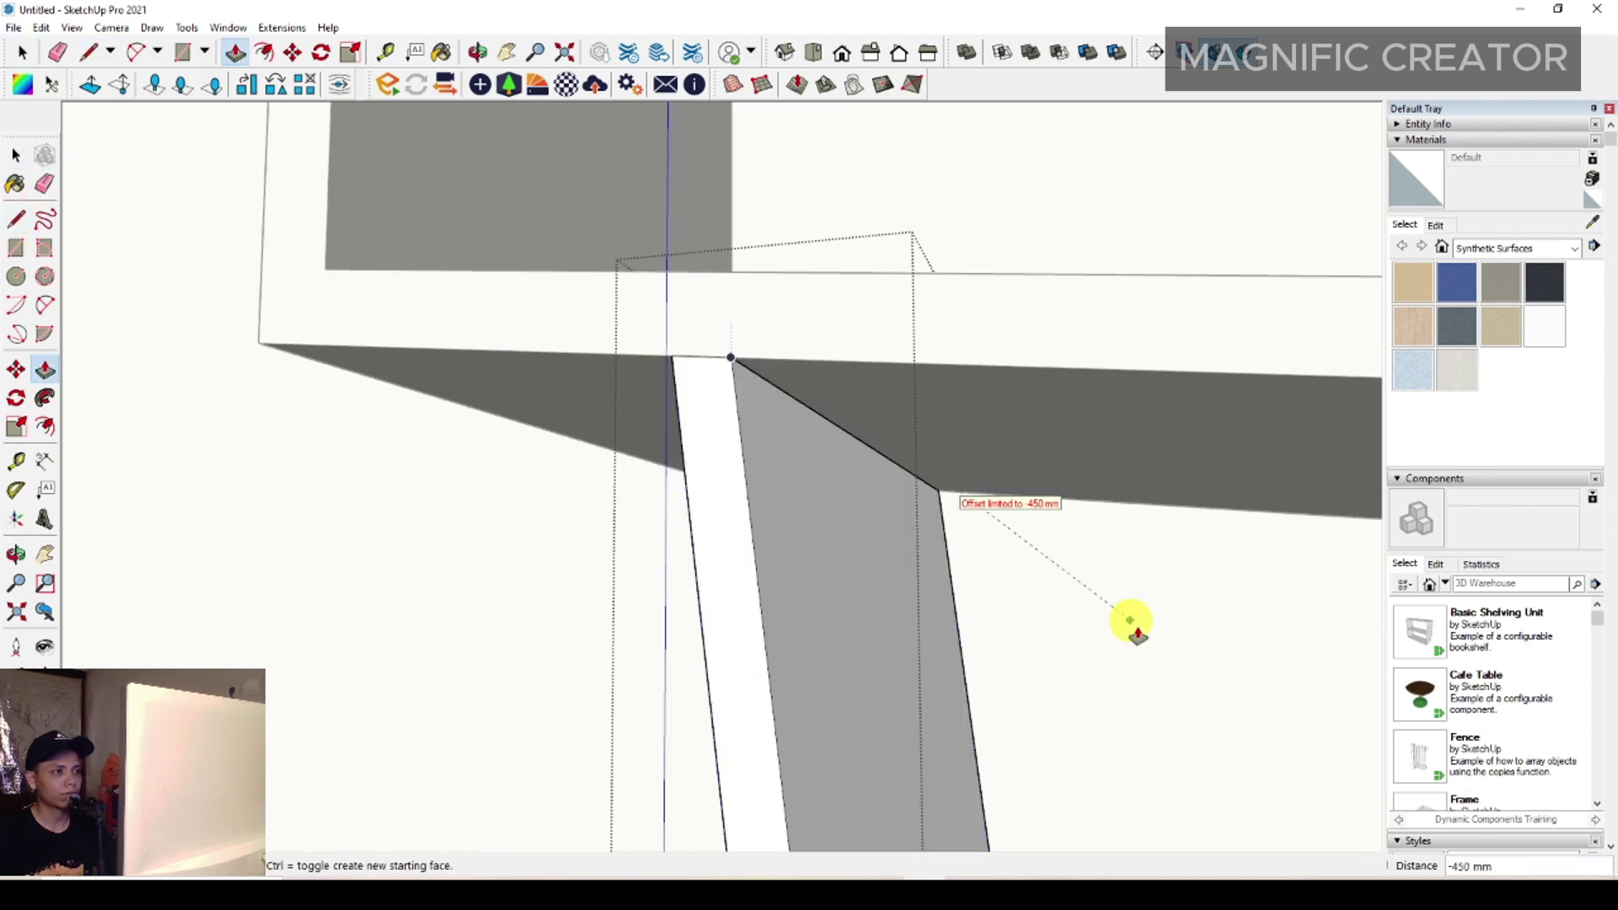
left_click(1130, 620)
key("space")
scroll(740, 315, "down", 6)
- Open the lowest right-side divider's group and draw a line across its front face along the underside of the shelf
middle_click_drag(1099, 514, 1019, 455, "shift")
scroll(1019, 455, "up", 6)
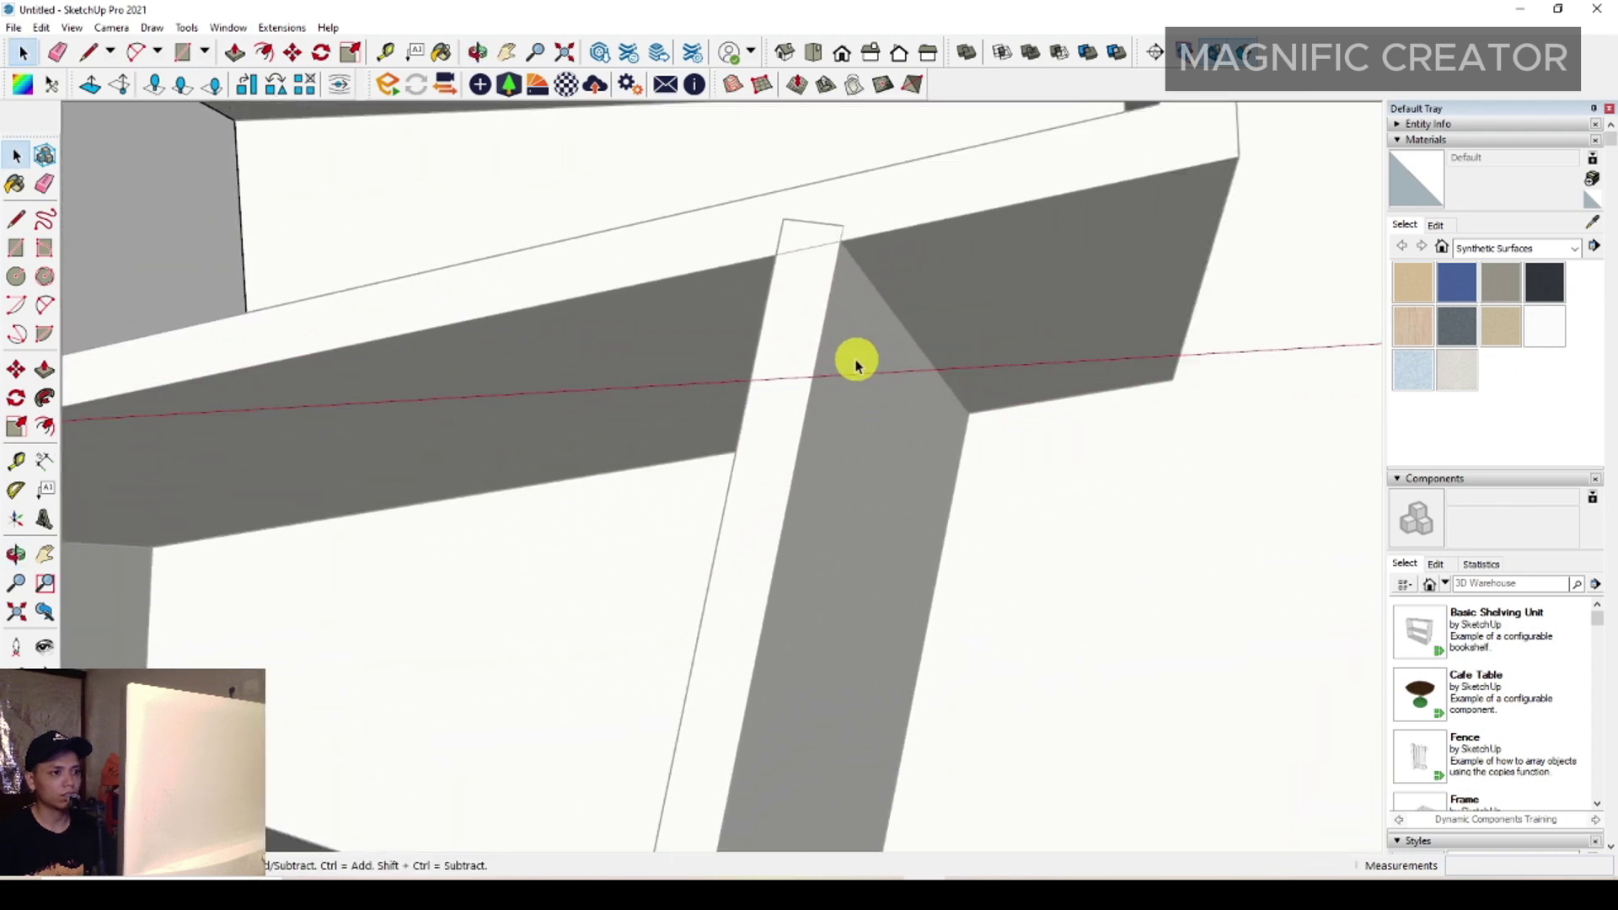
left_click(856, 364)
left_click(17, 216)
left_click(745, 276)
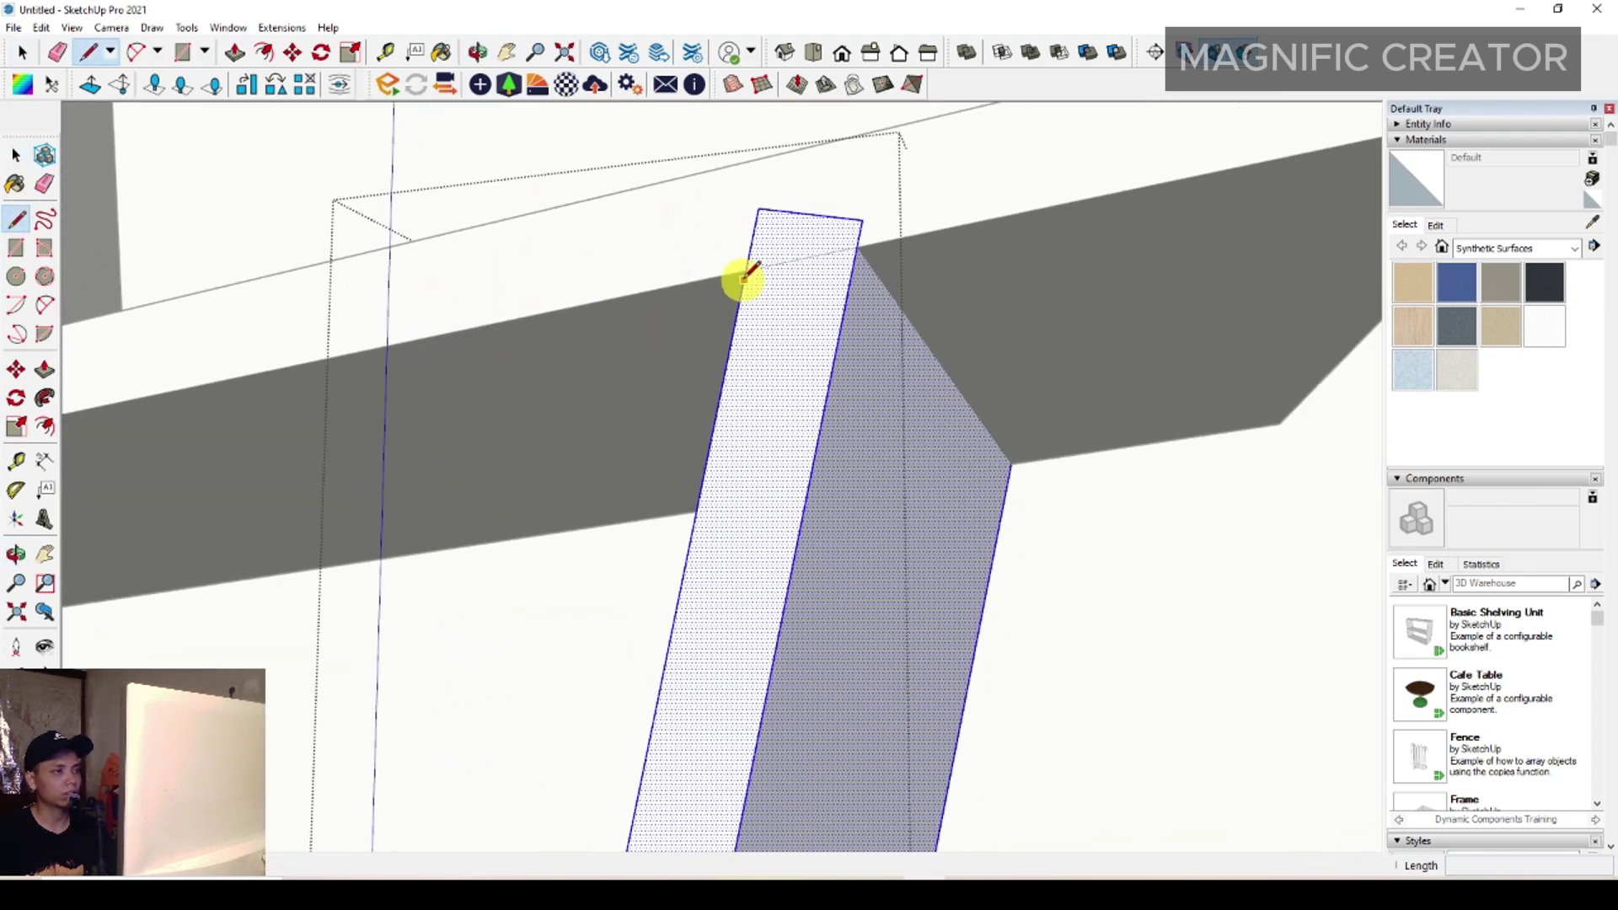
left_click(746, 272)
scroll(858, 246, "up", 1)
left_click(859, 246)
- Push the overlap above the line back through the full depth of the lowest right-side divider to remove it
key("p")
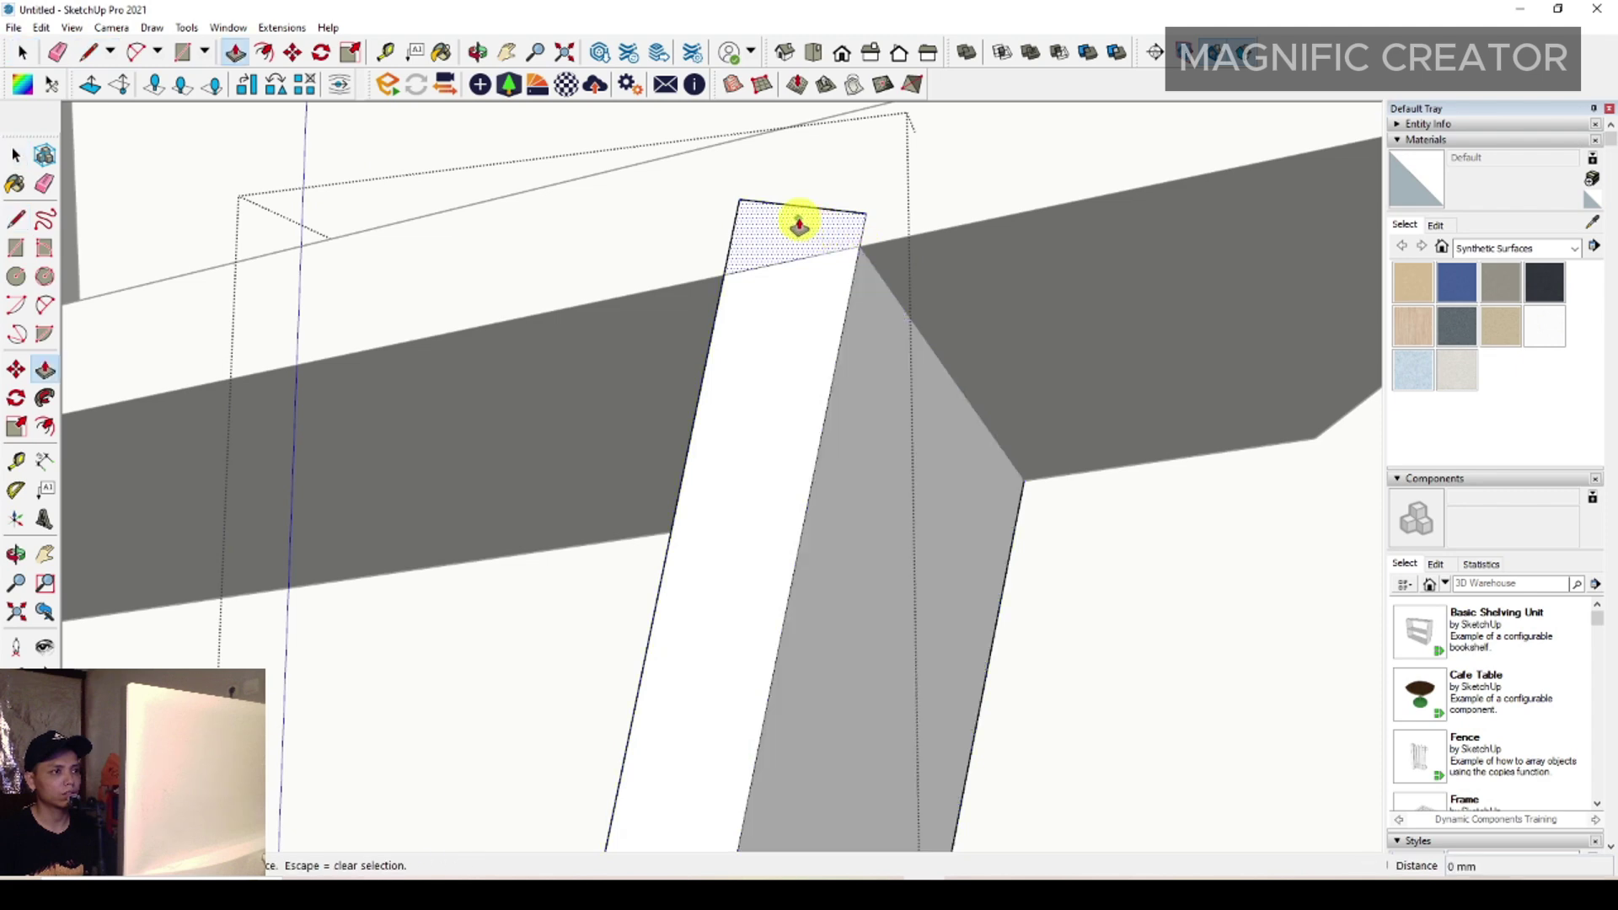
left_click(1239, 615)
key("space")
scroll(918, 393, "down", 6)
- Open the bottom bay's left side panel group and draw a line across its front face along the sloping shelf's underside
middle_click_drag(741, 497, 708, 454)
scroll(707, 455, "up", 5)
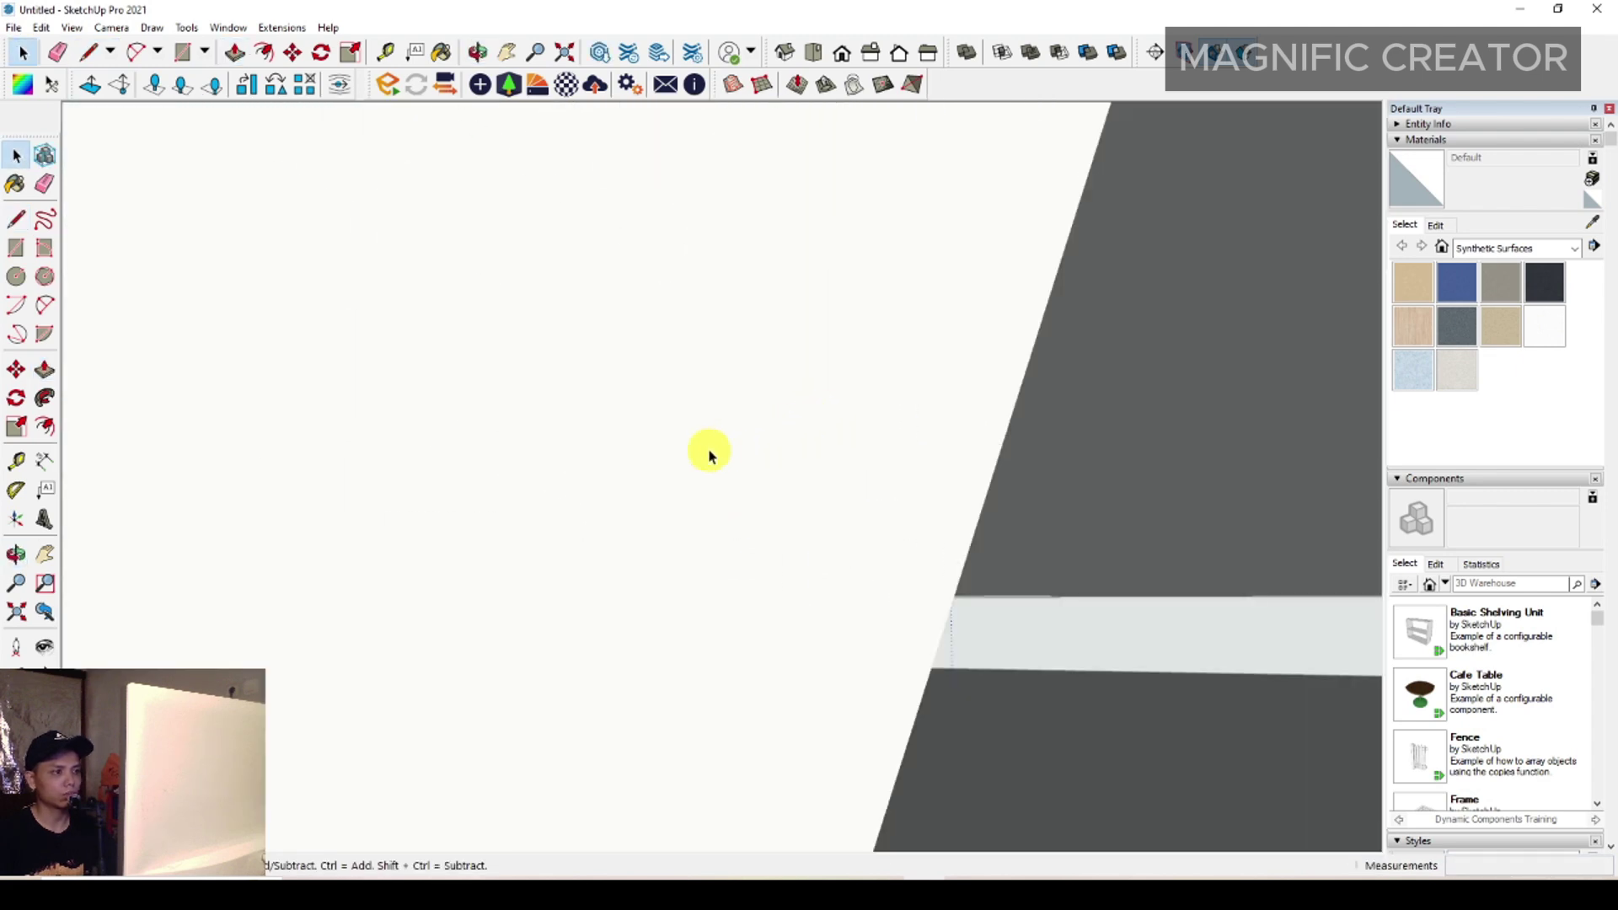
middle_click_drag(811, 426, 831, 849, "shift")
scroll(852, 466, "down", 10)
scroll(801, 556, "up", 9)
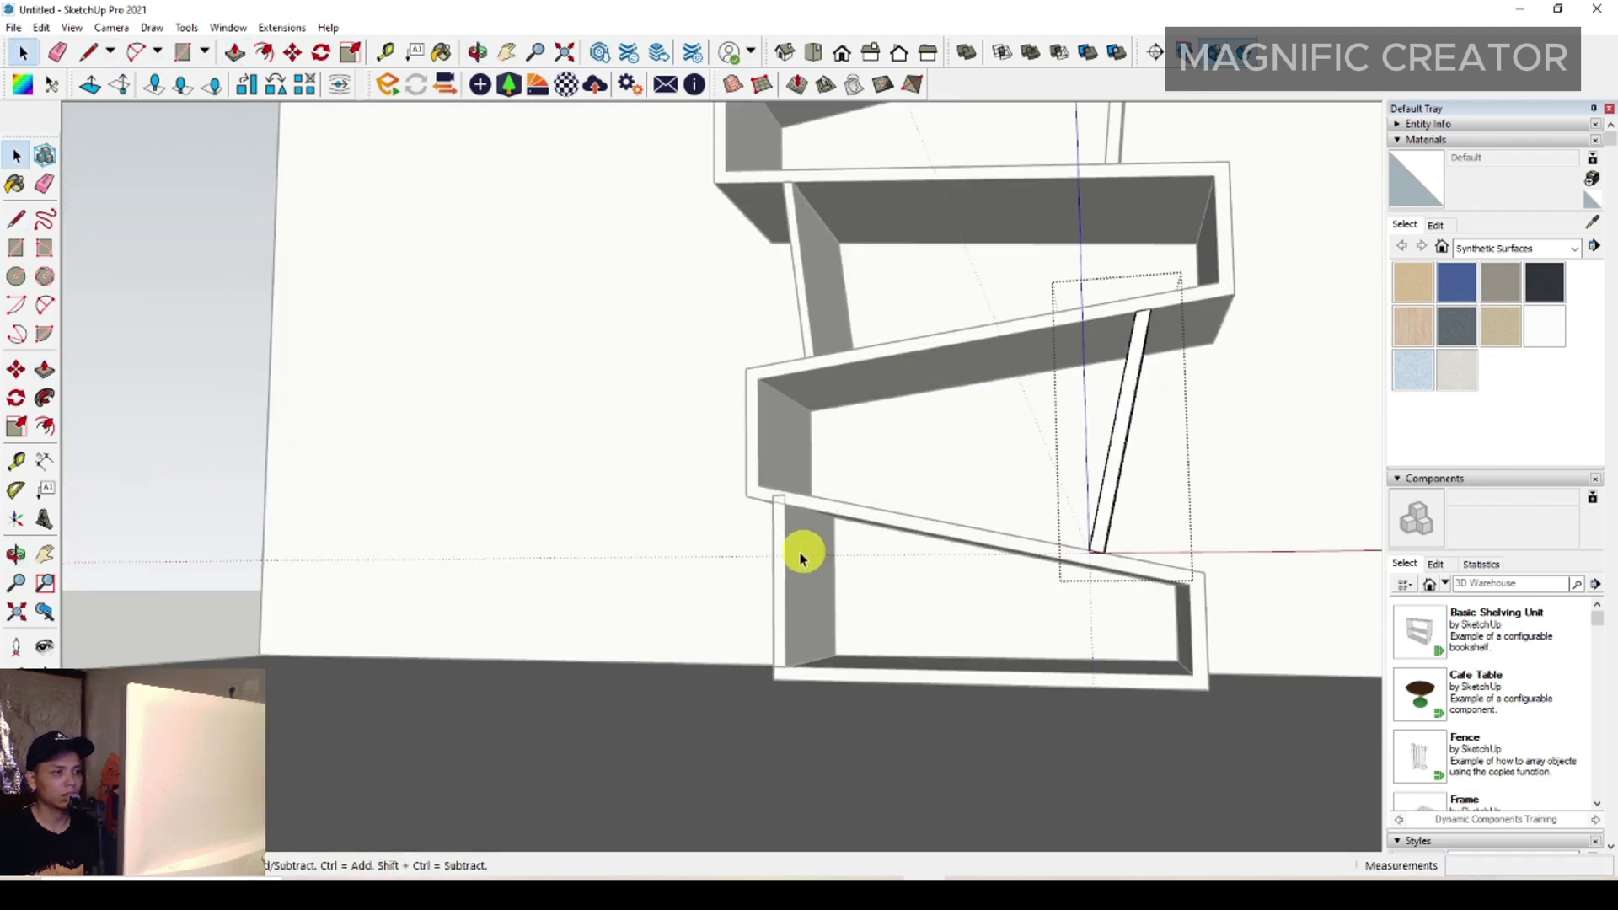
middle_click_drag(802, 556, 870, 505)
double_click(932, 473)
triple_click(953, 417)
scroll(953, 417, "up", 1)
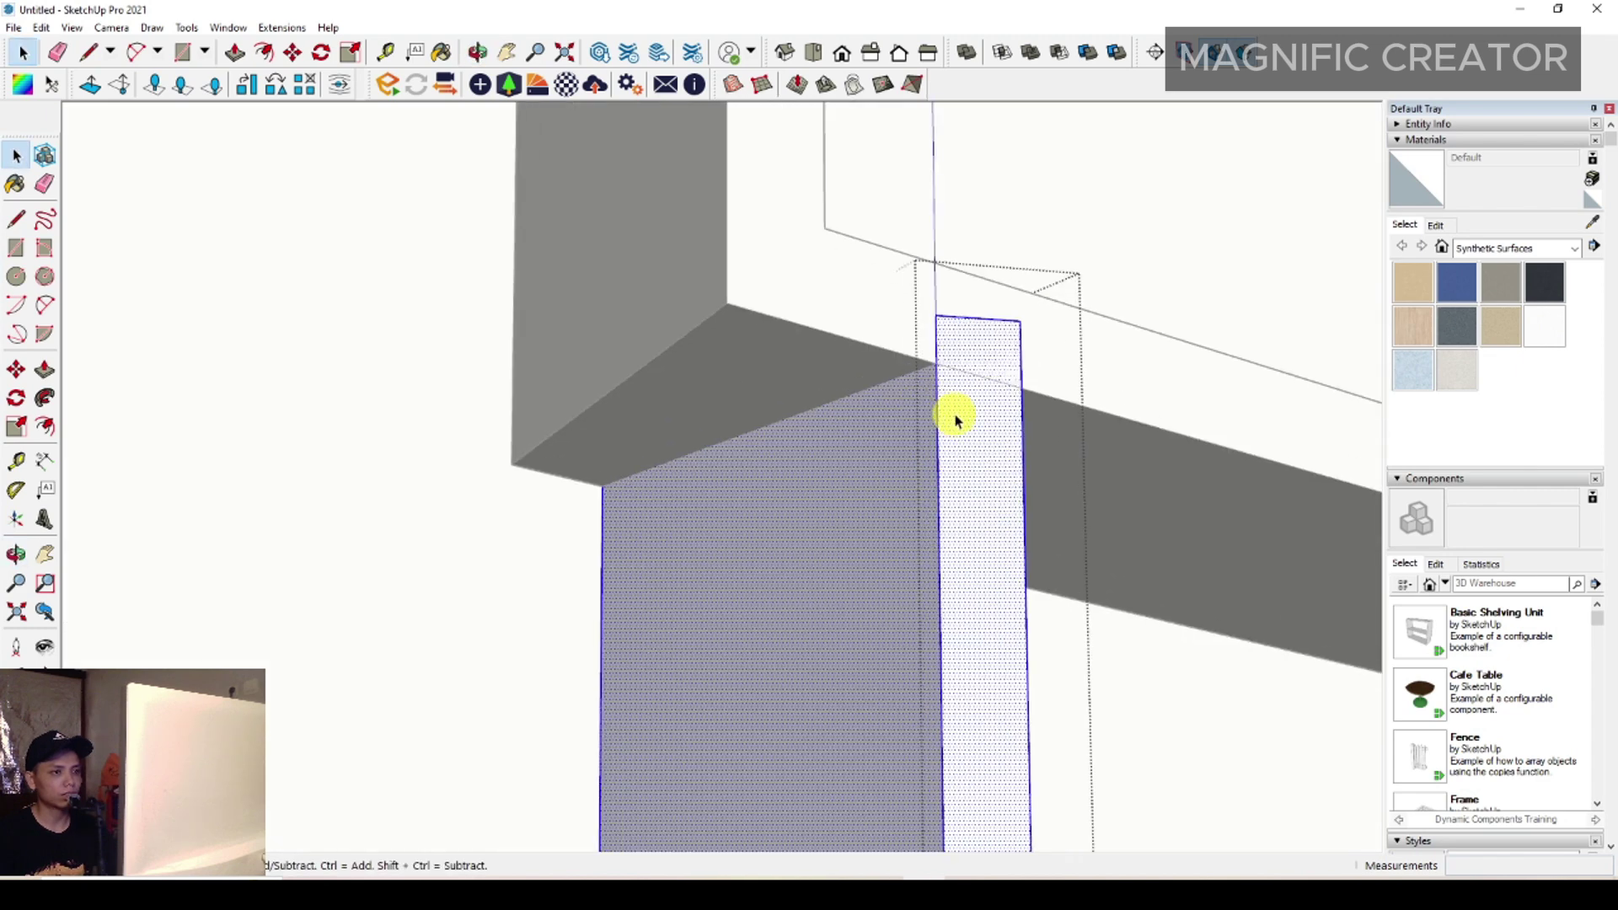
middle_click_drag(953, 417, 830, 438)
scroll(759, 430, "up", 2)
left_click(648, 402)
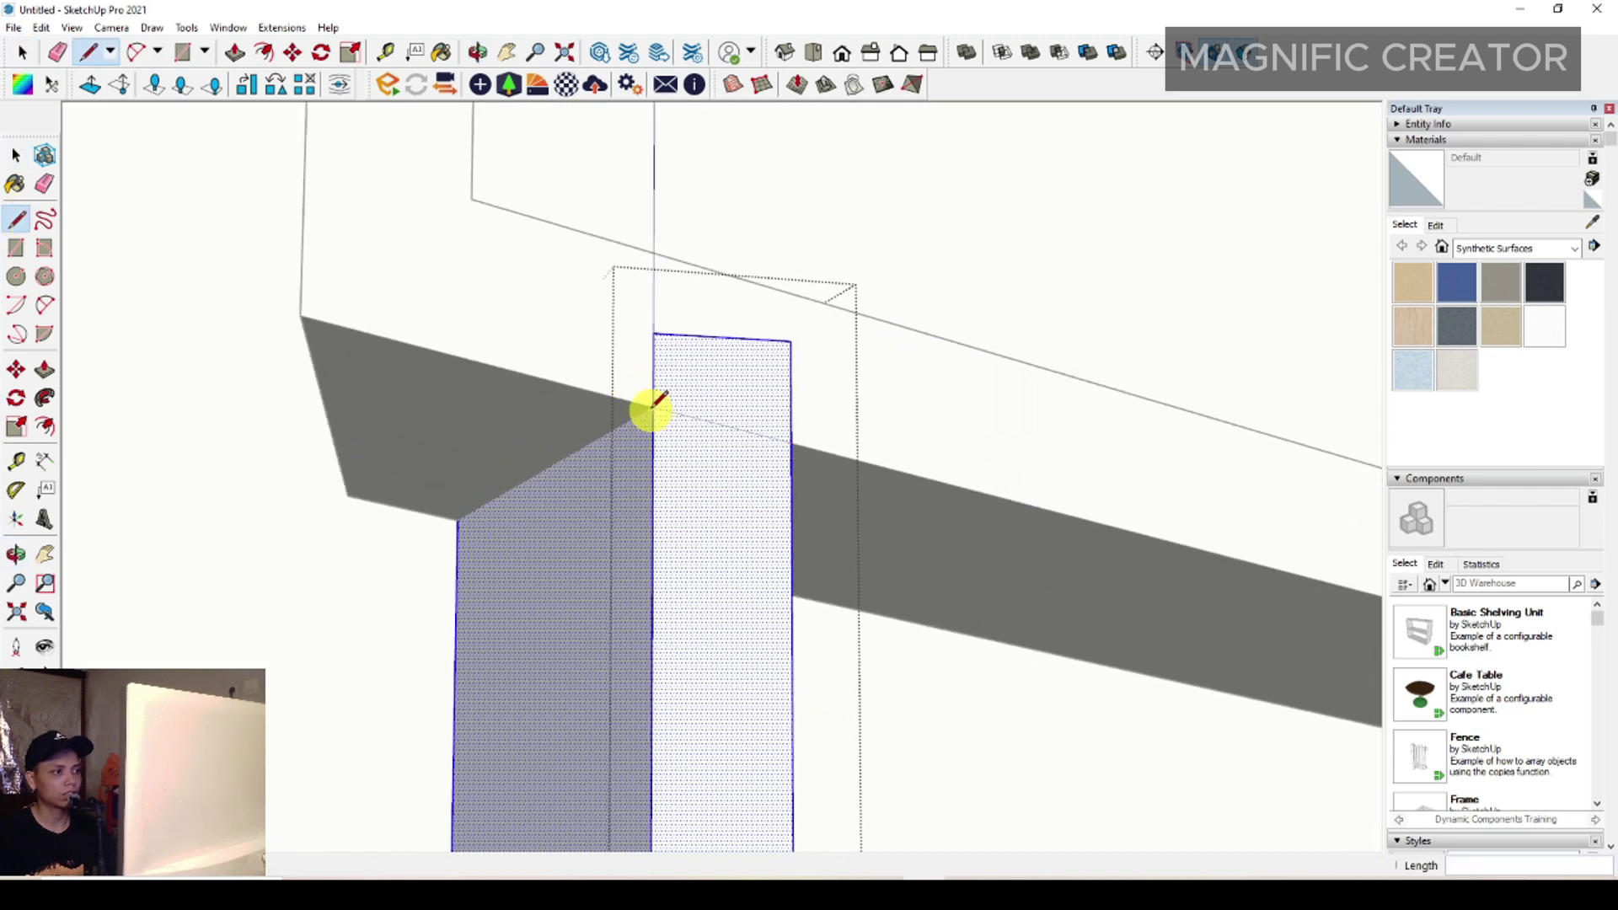
left_click(790, 443)
- Push the overlapping top of the bottom bay's left side panel back 450 mm to trim it
key("p")
left_click(747, 371)
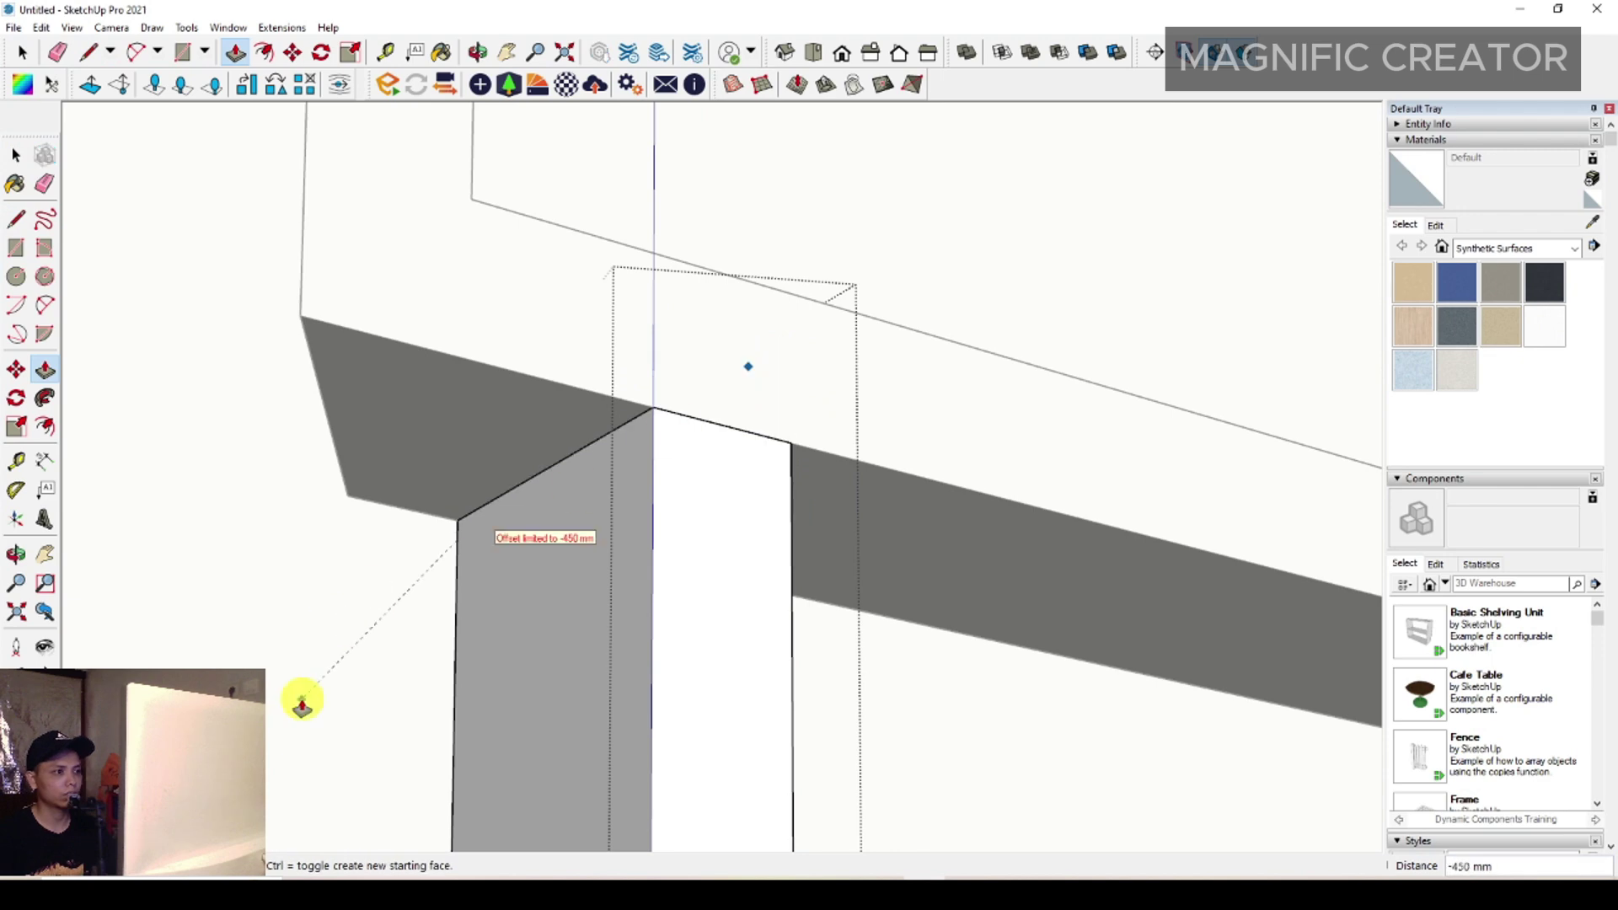
left_click(303, 706)
key("space")
scroll(782, 477, "down", 3)
- Close the open group, select the zigzag shelf with all its dividers and combine them into one group
scroll(784, 485, "down", 10)
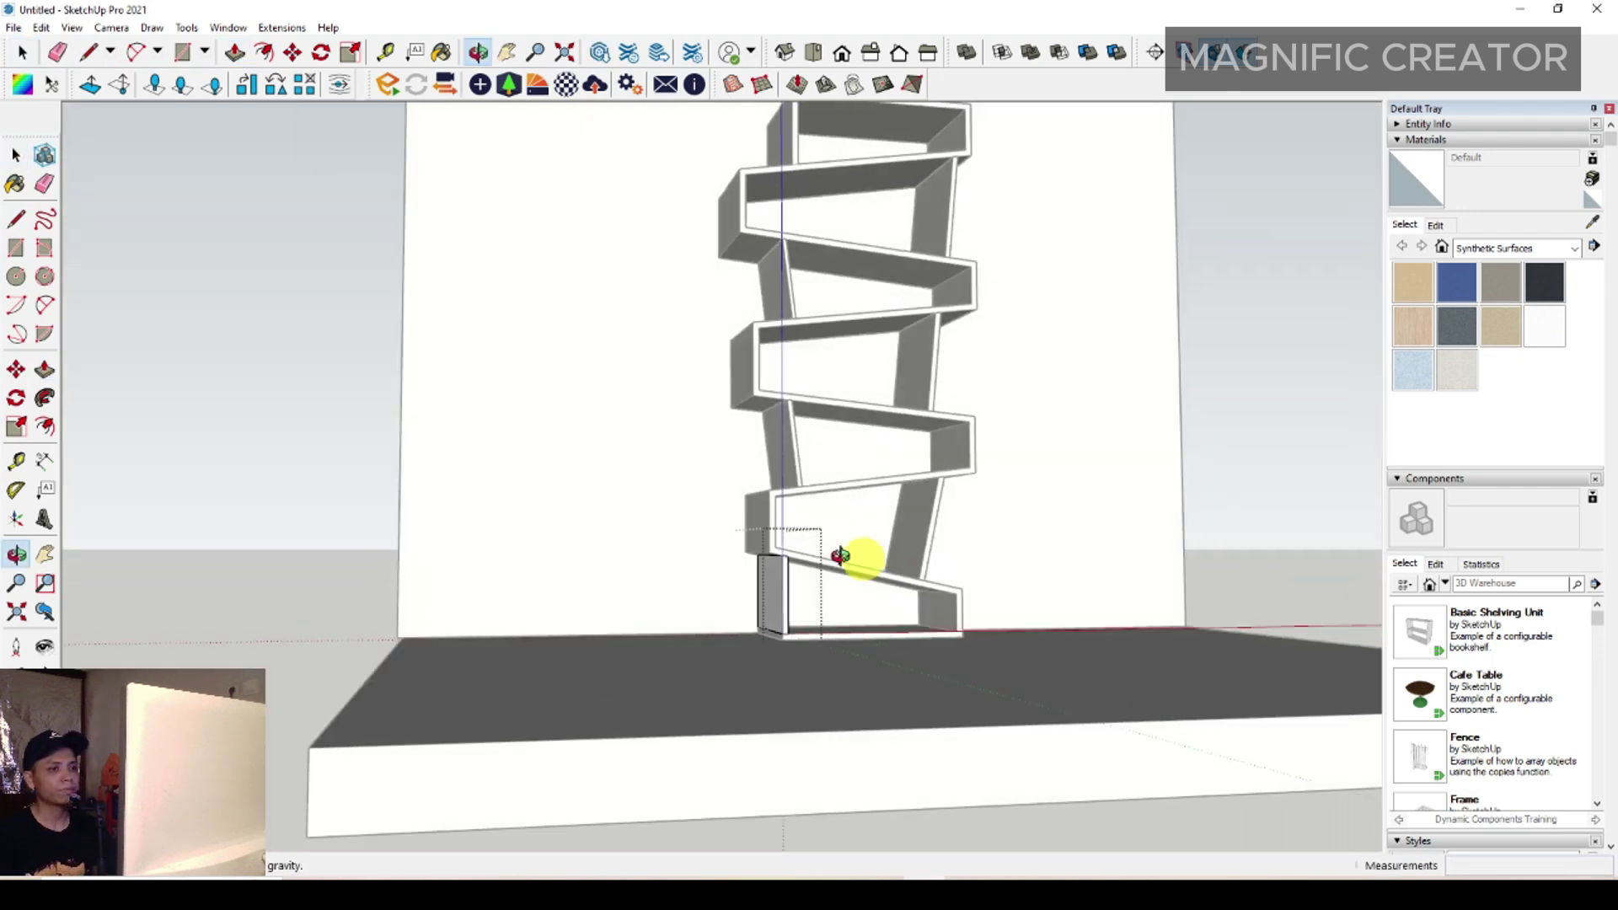
key("space")
scroll(895, 448, "up", 5)
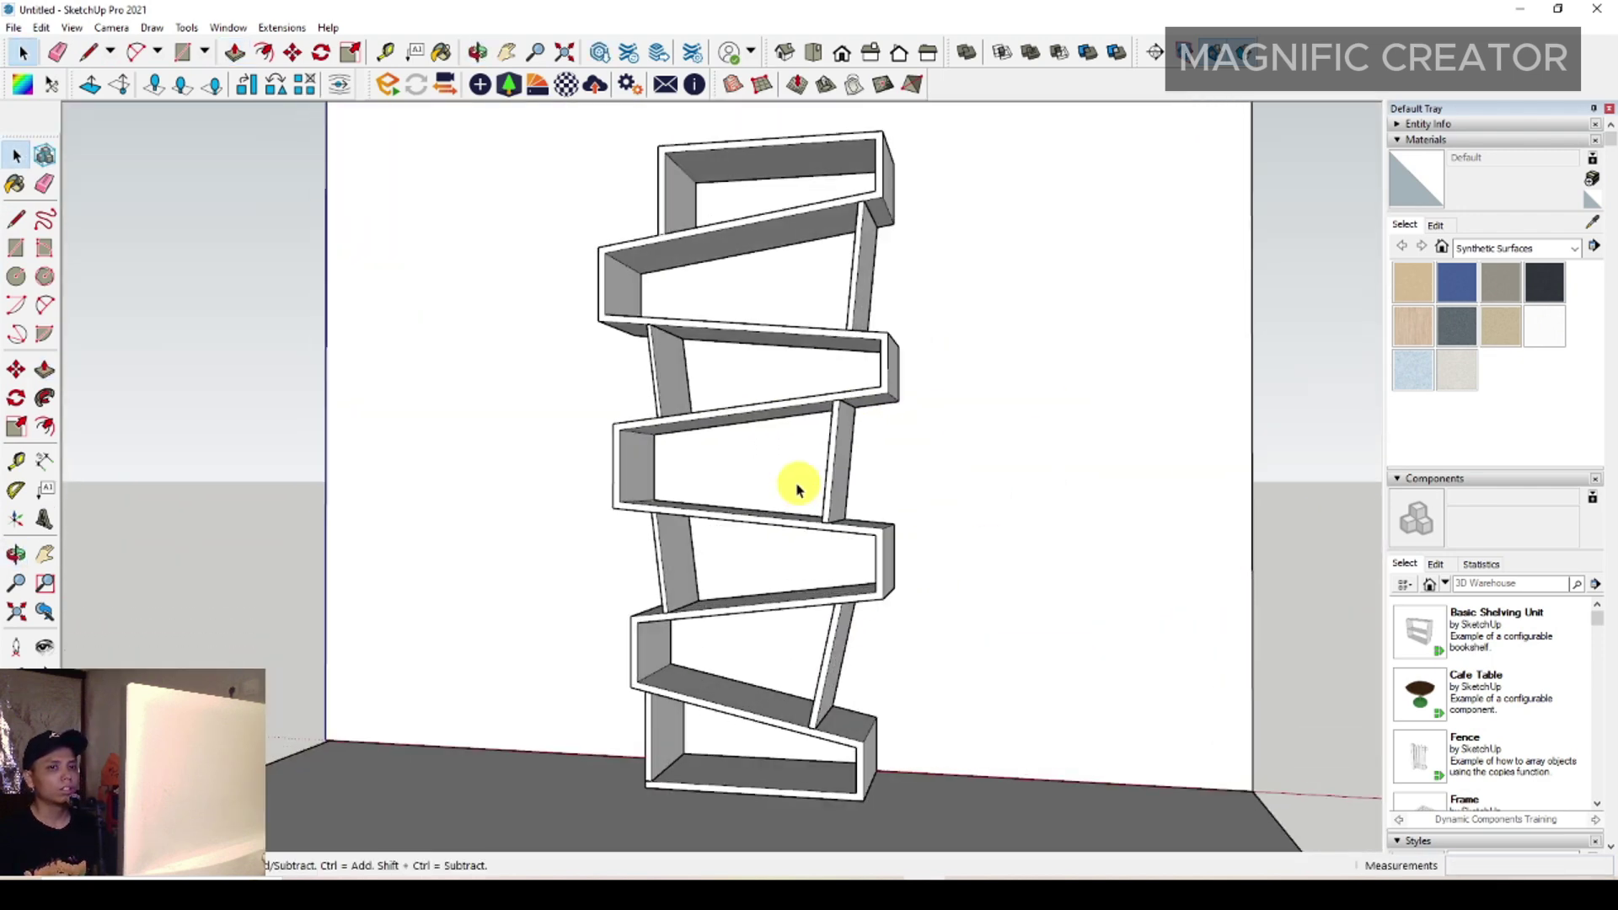
scroll(829, 468, "down", 3)
middle_click_drag(748, 381, 783, 396)
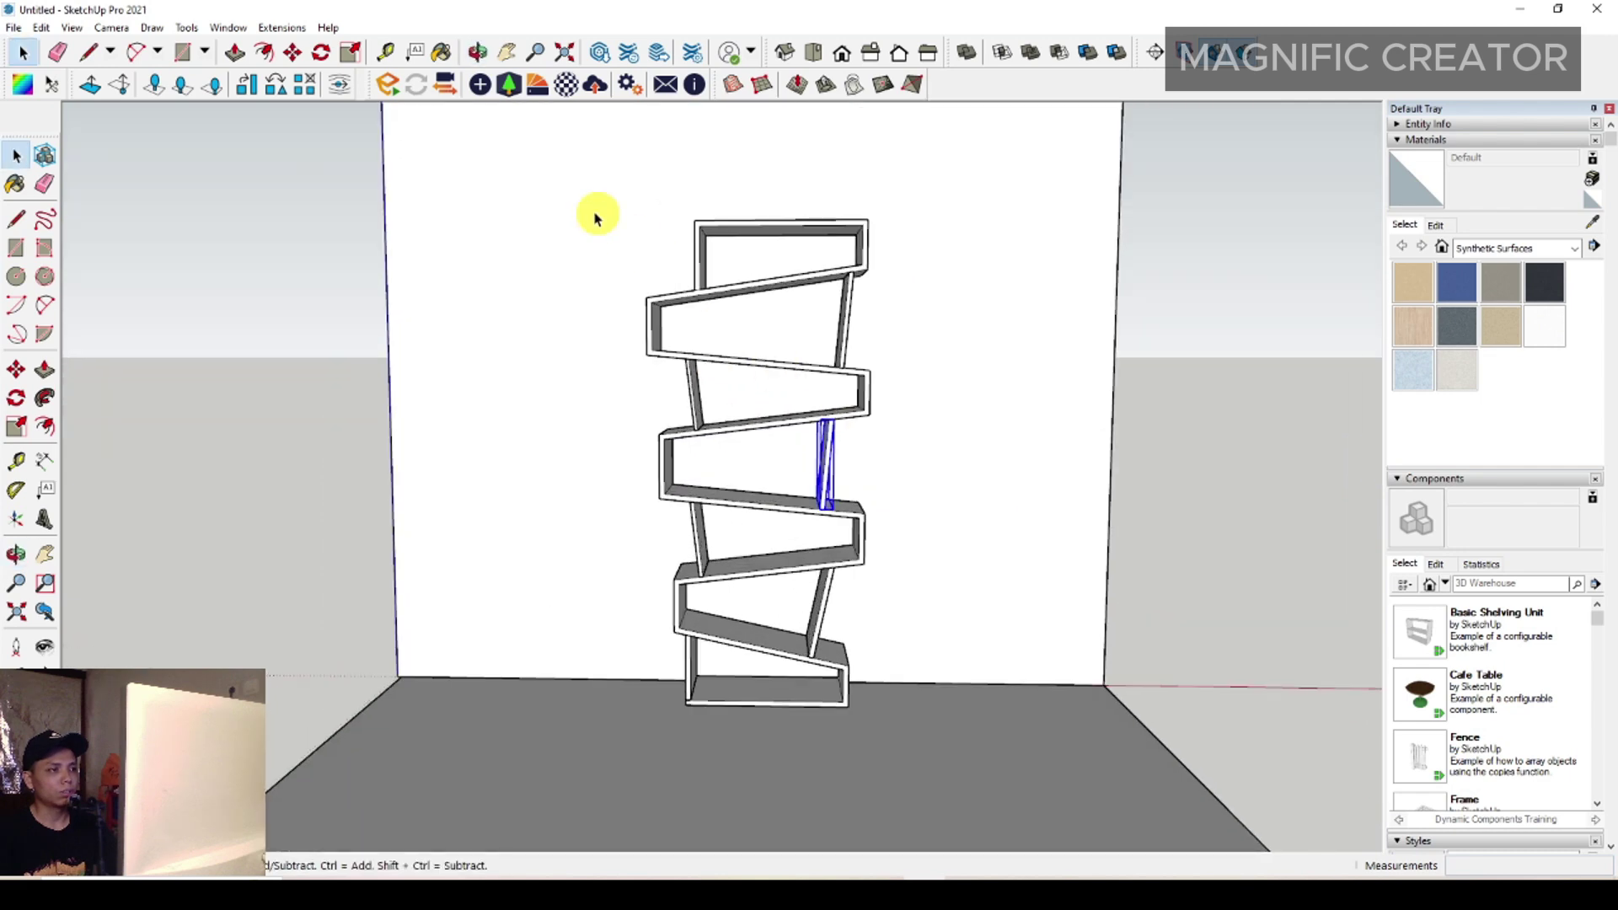
key("Escape")
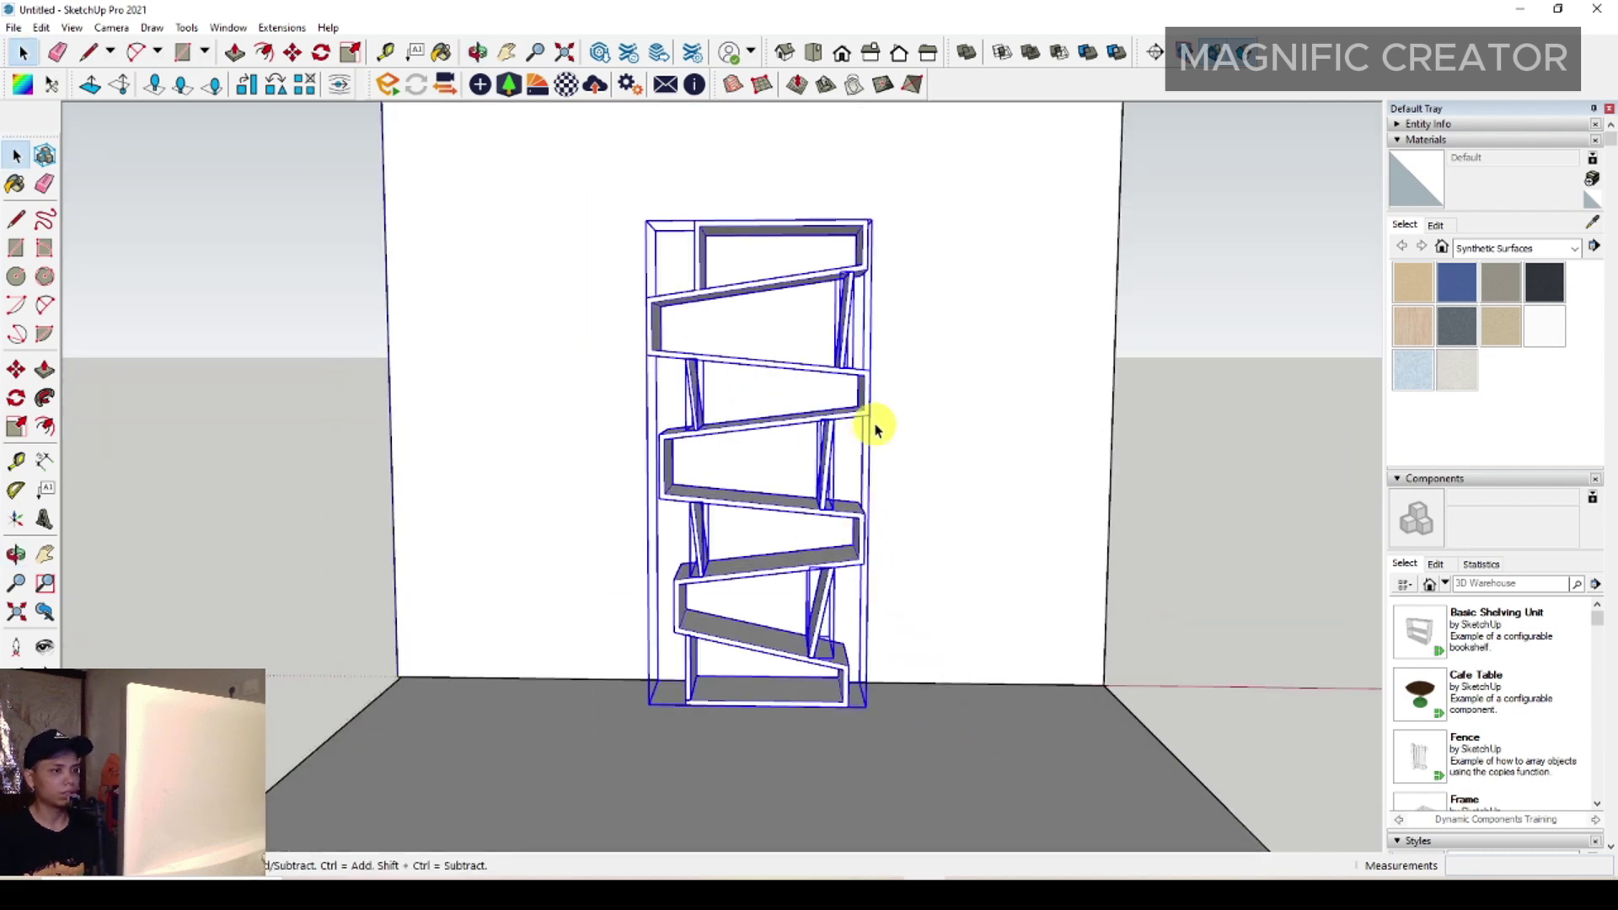
scroll(875, 430, "up", 3)
right_click(855, 410)
left_click(913, 573)
- Draw a vertical line about 322 mm long from the top bay's upper left inner corner down to the sloping shelf's lower front edge
scroll(694, 534, "down", 3)
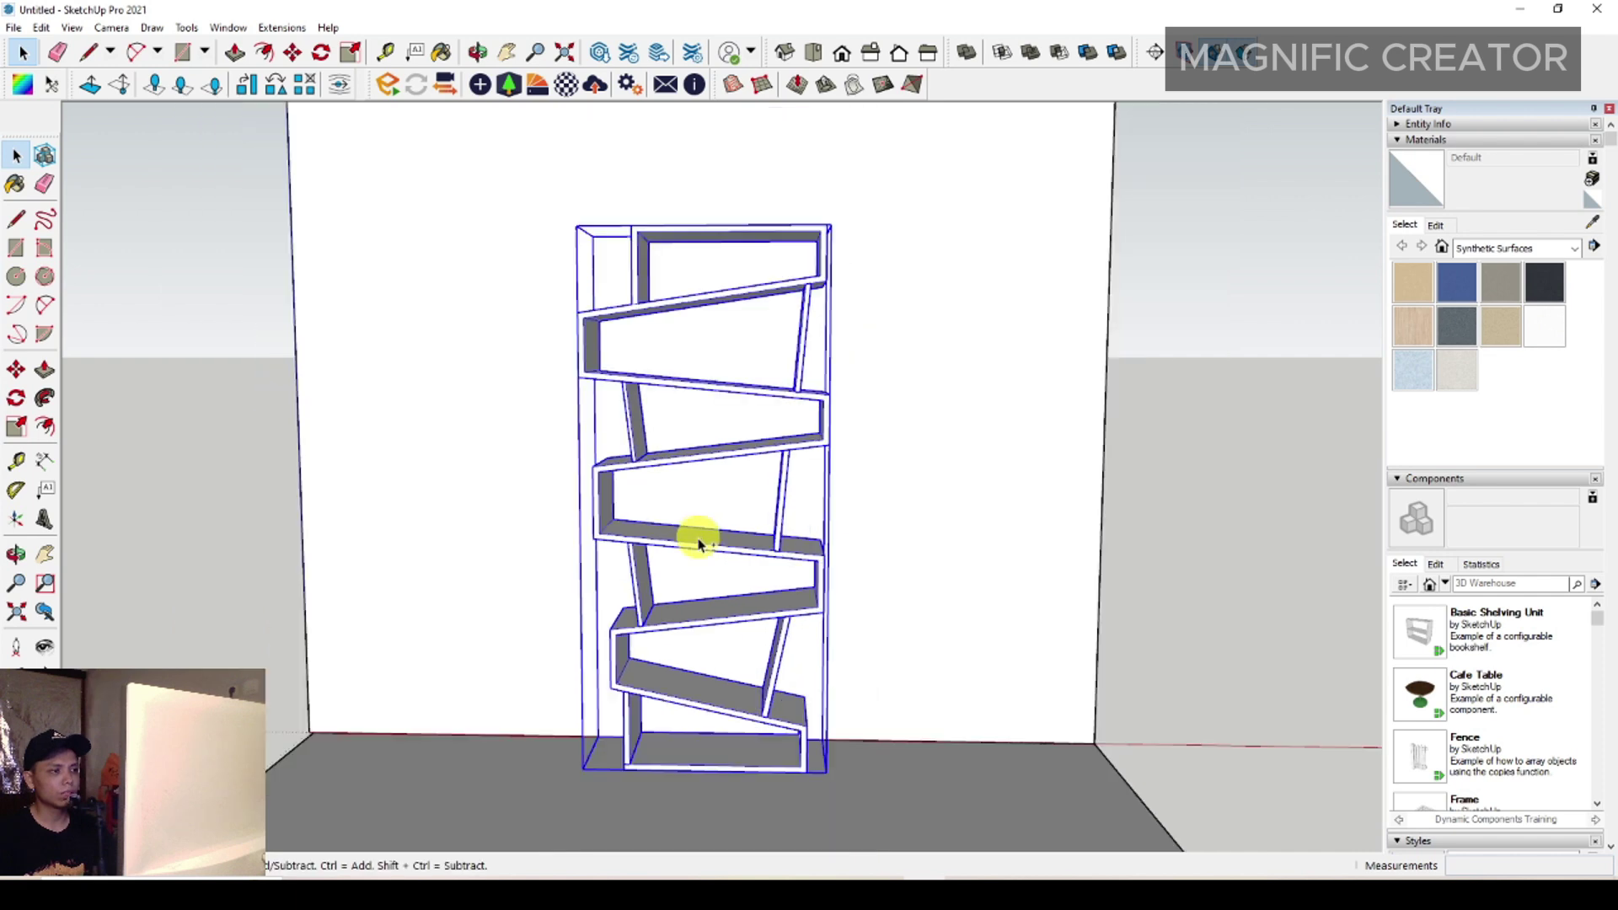
scroll(787, 452, "up", 1)
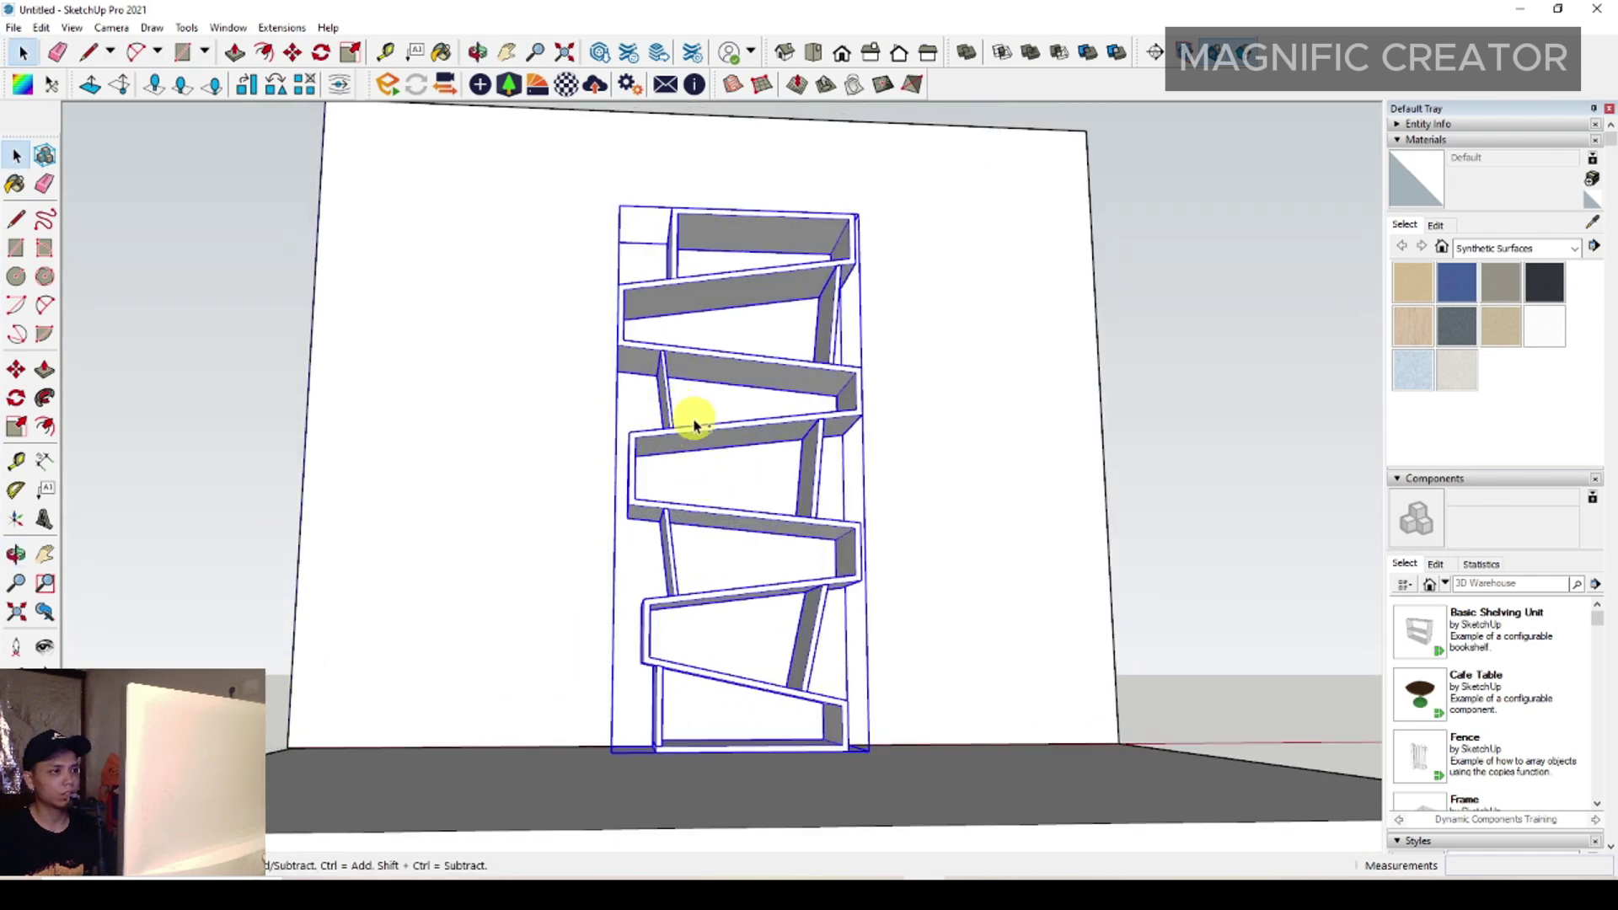
middle_click_drag(694, 424, 684, 525)
left_click(17, 220)
scroll(759, 270, "up", 6)
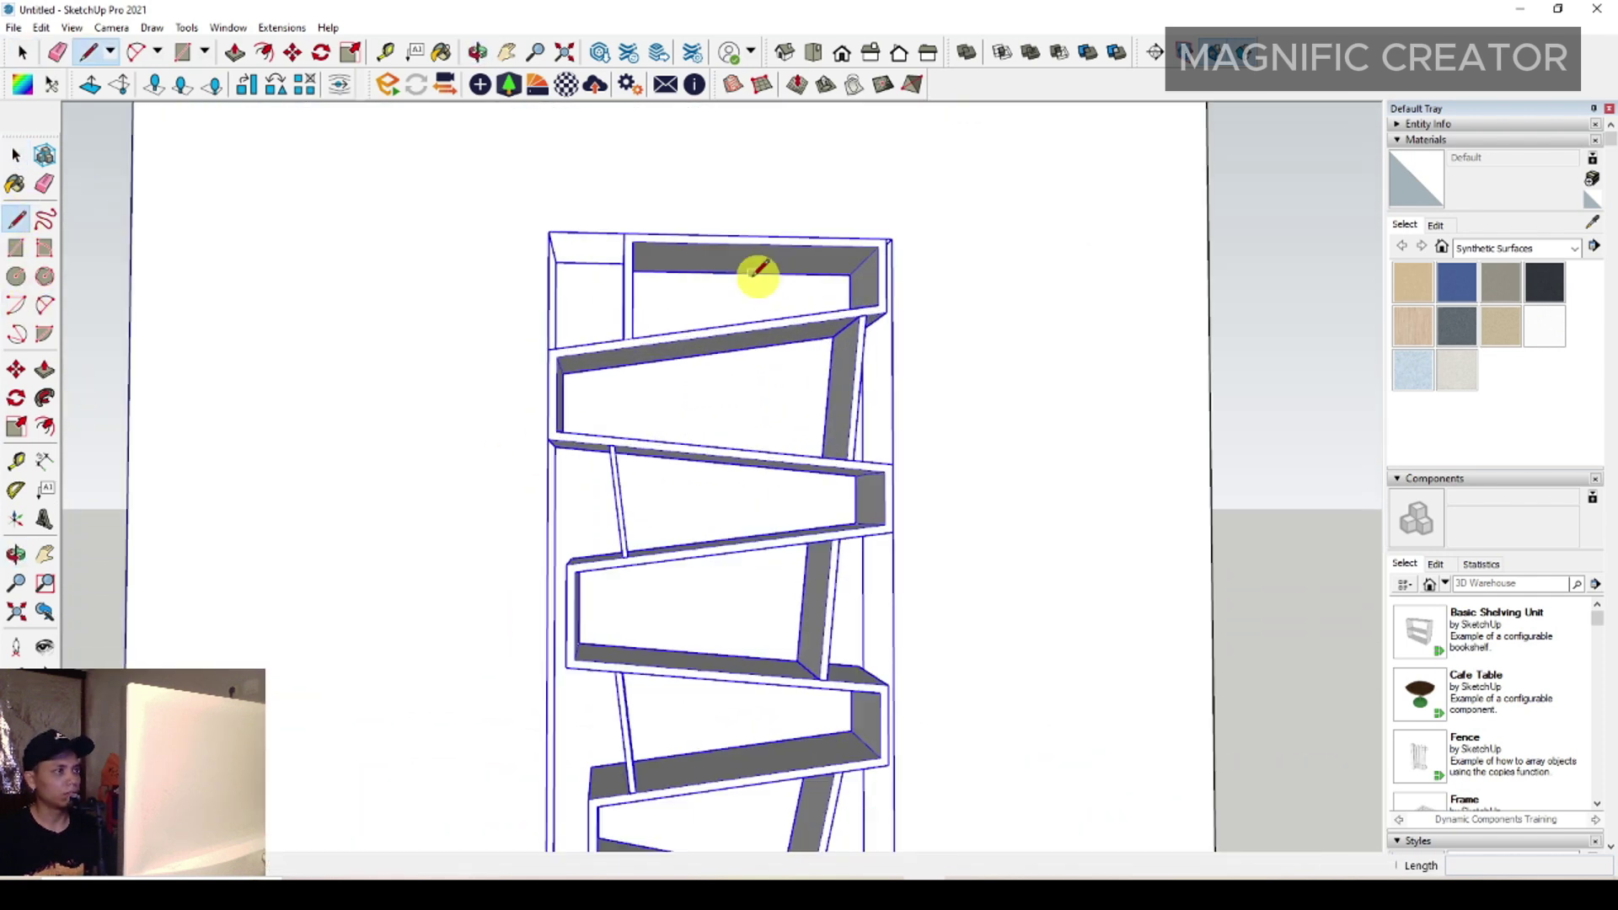
scroll(645, 318, "down", 2)
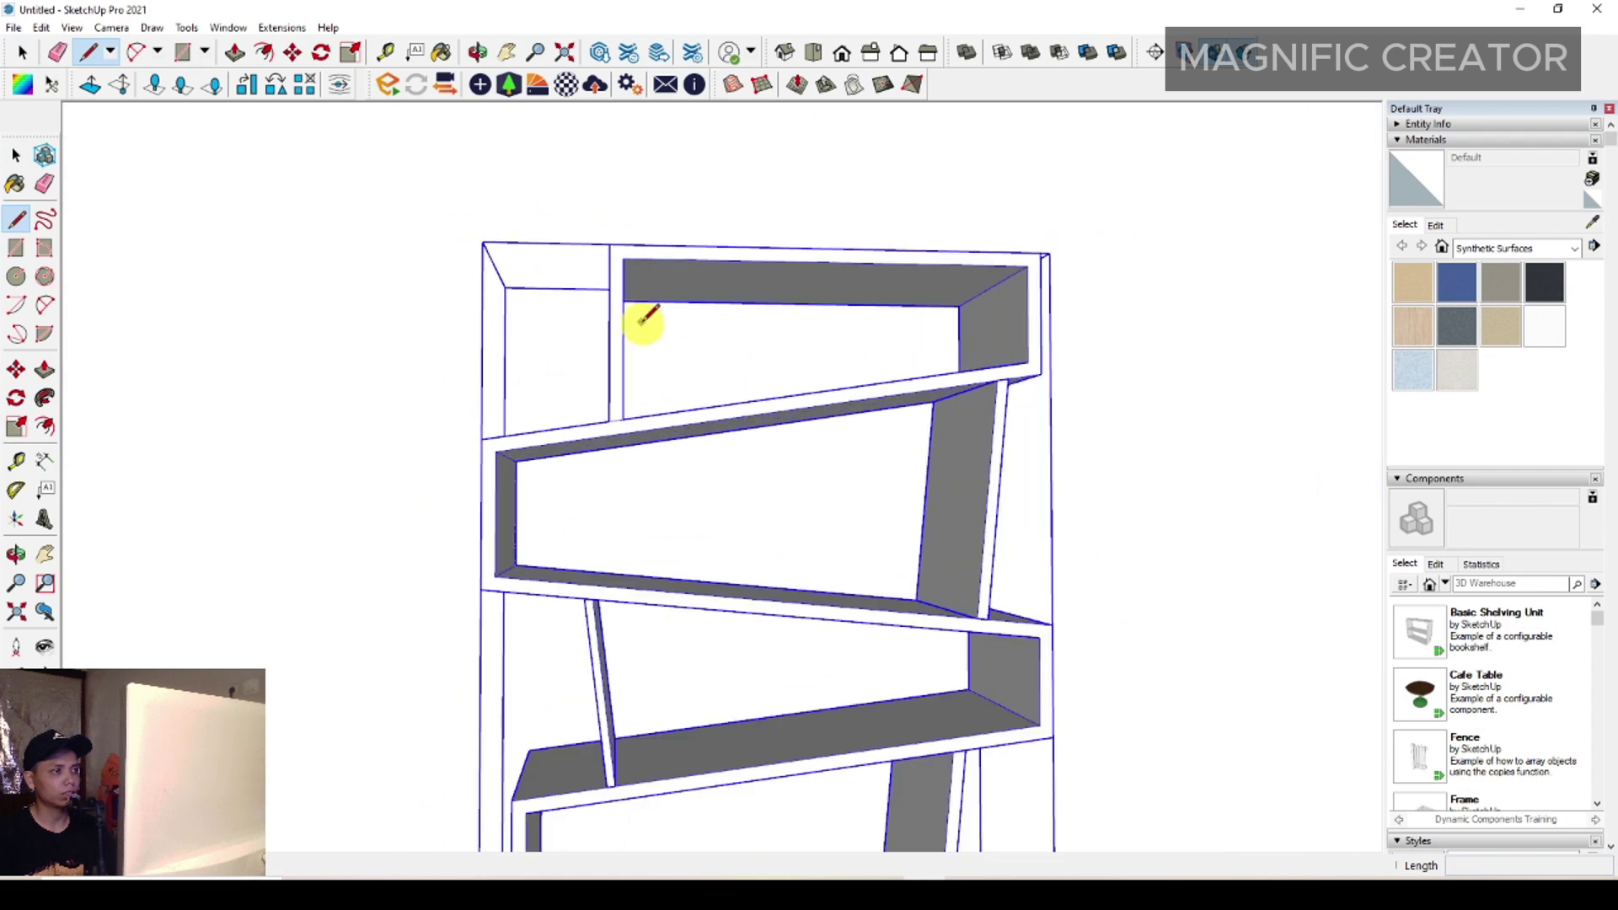
scroll(648, 312, "up", 3)
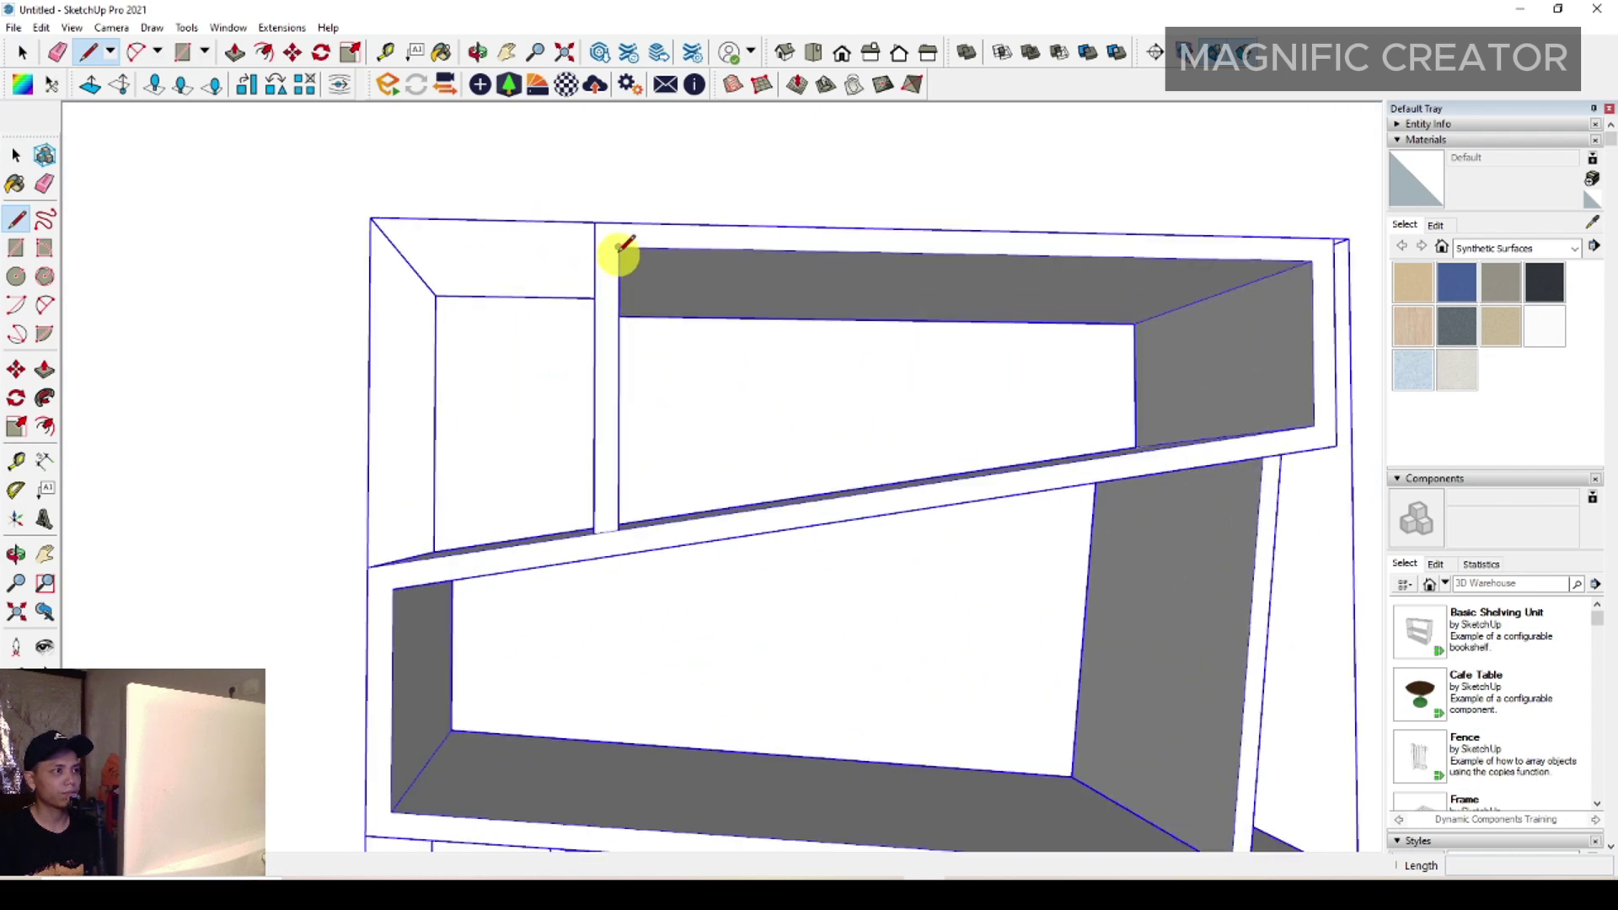
left_click(631, 280)
scroll(624, 422, "up", 3)
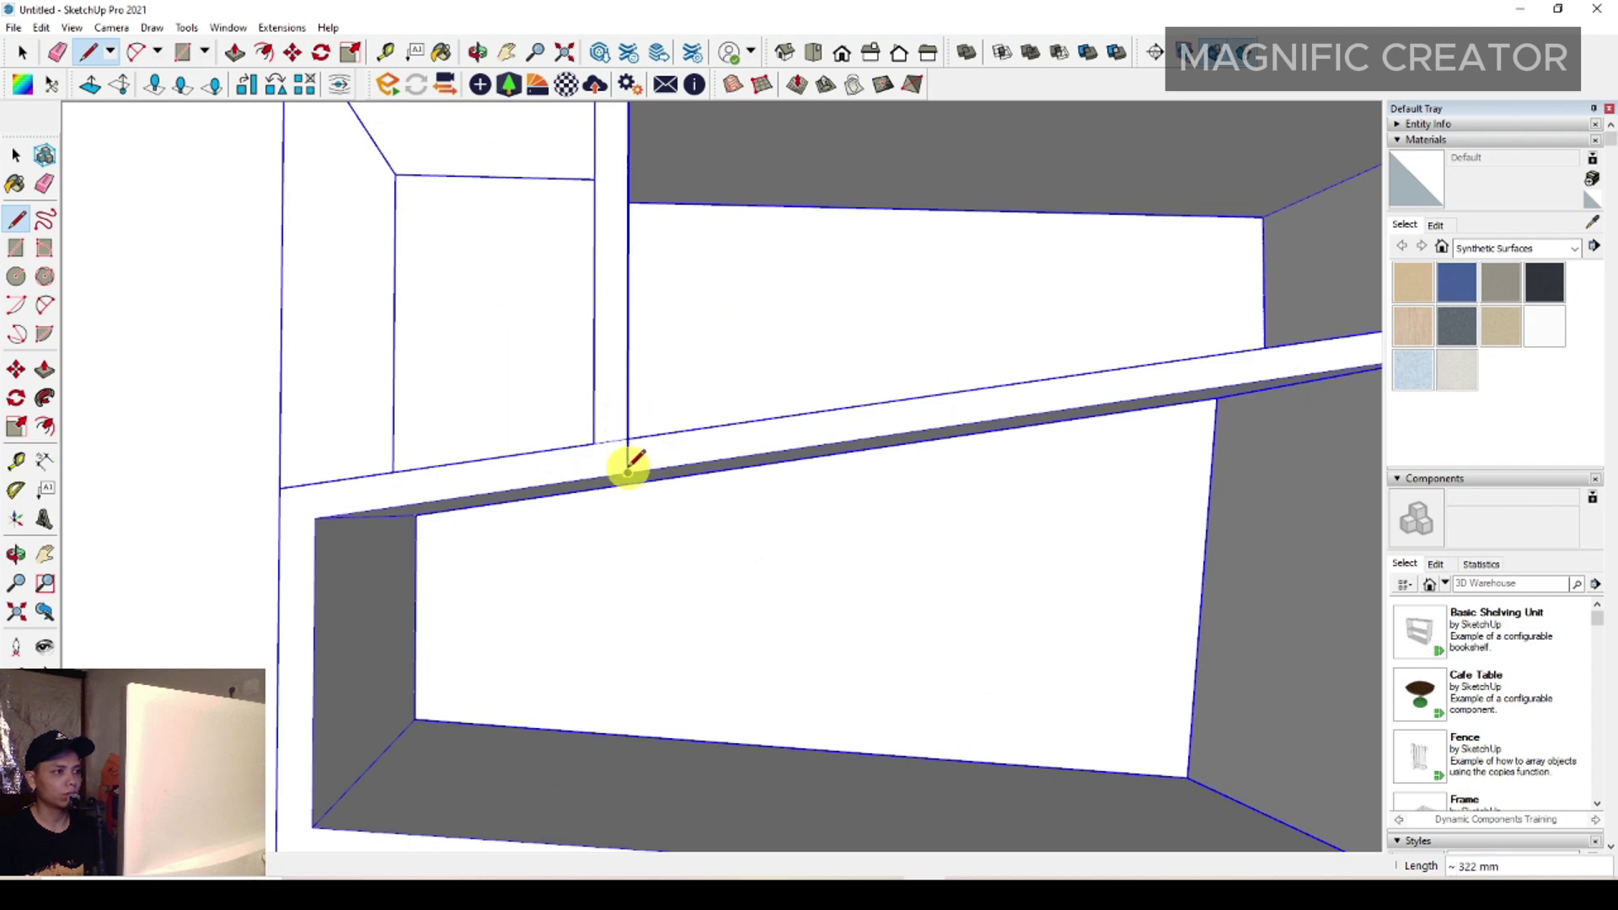
left_click(628, 466)
- Continue the outline along the sloping shelf's lower edge into the second bay and down to its lower left inner corner
scroll(628, 466, "down", 1)
scroll(378, 549, "down", 5)
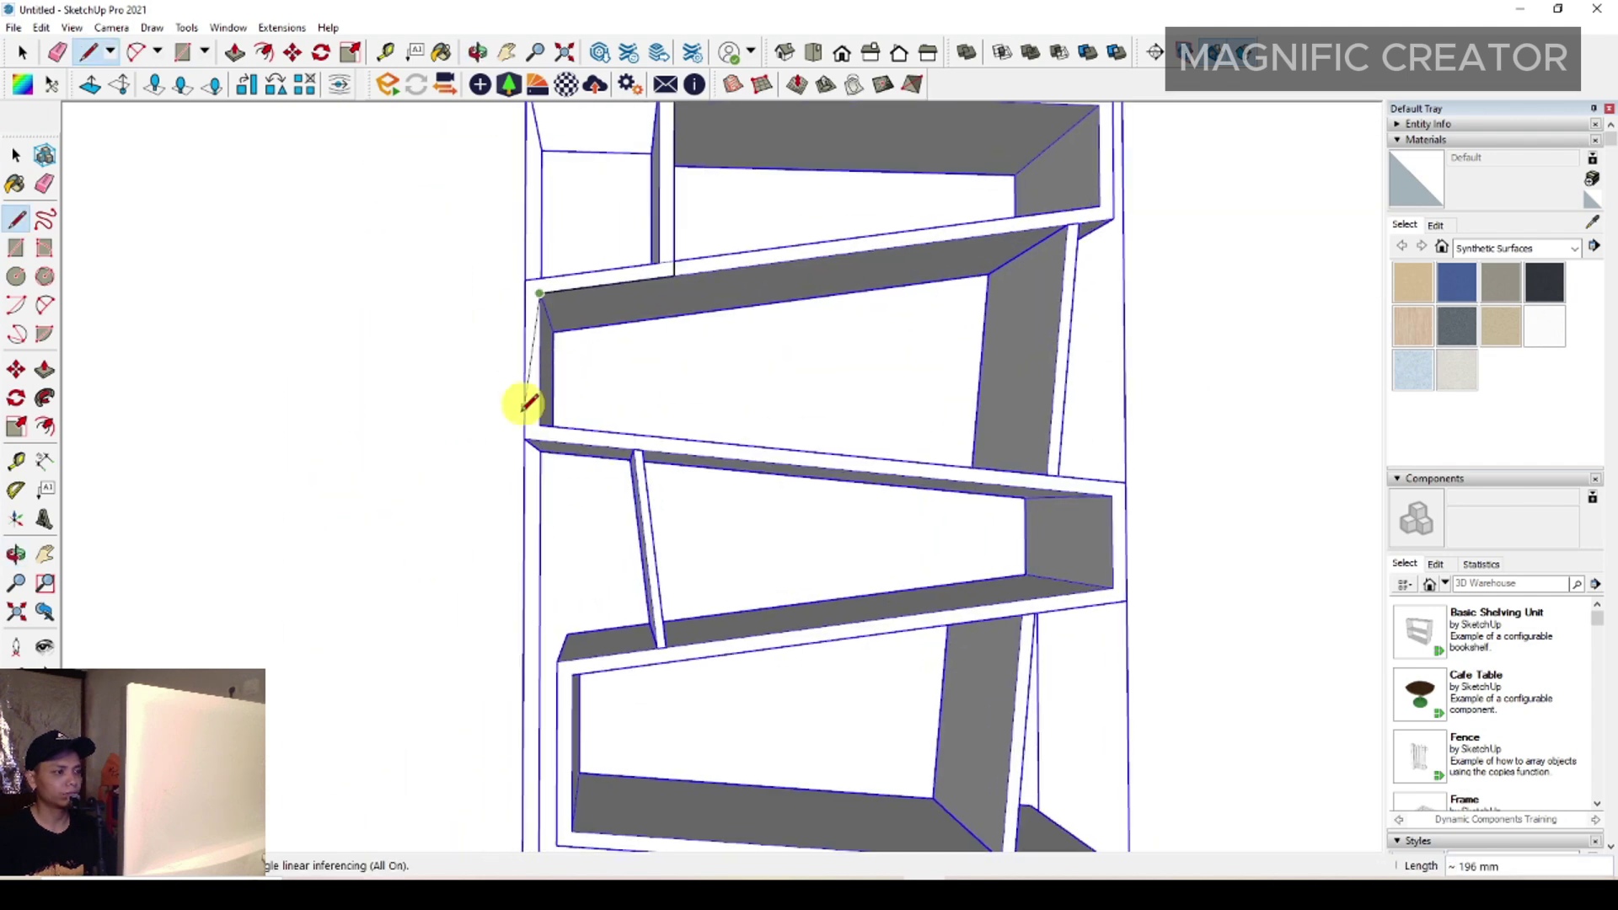
scroll(527, 404, "up", 5)
left_click(540, 431)
- Draw a line about 174 mm long from that corner along the shelf's upper front edge, in line with the leaning divider below
scroll(759, 448, "up", 2)
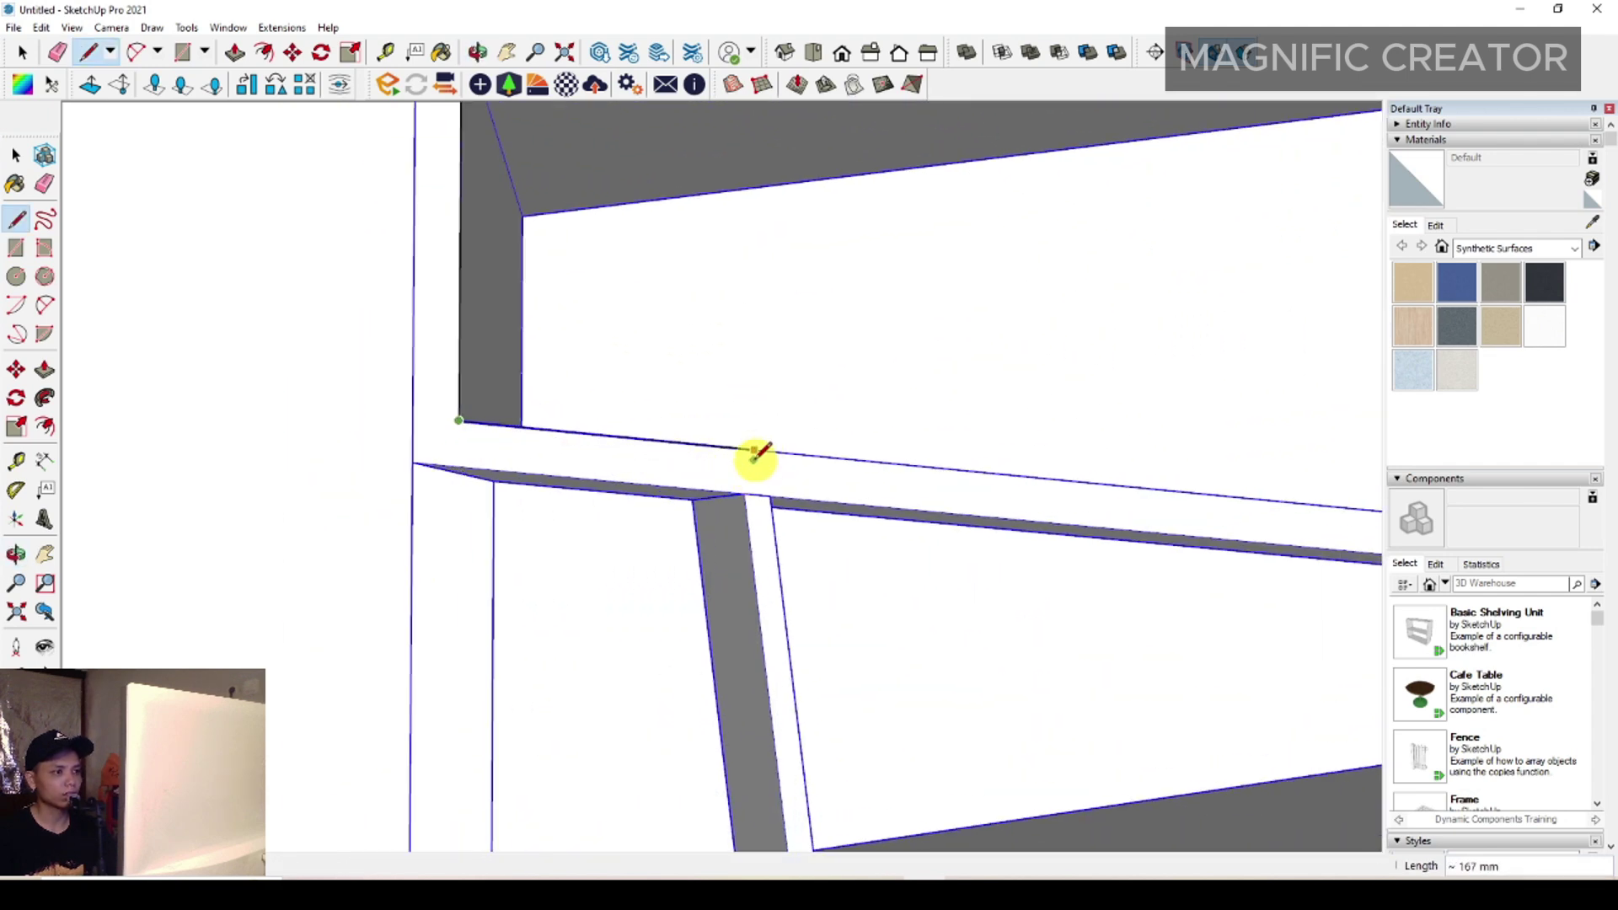
scroll(754, 459, "up", 1)
middle_click_drag(765, 459, 510, 389, "shift")
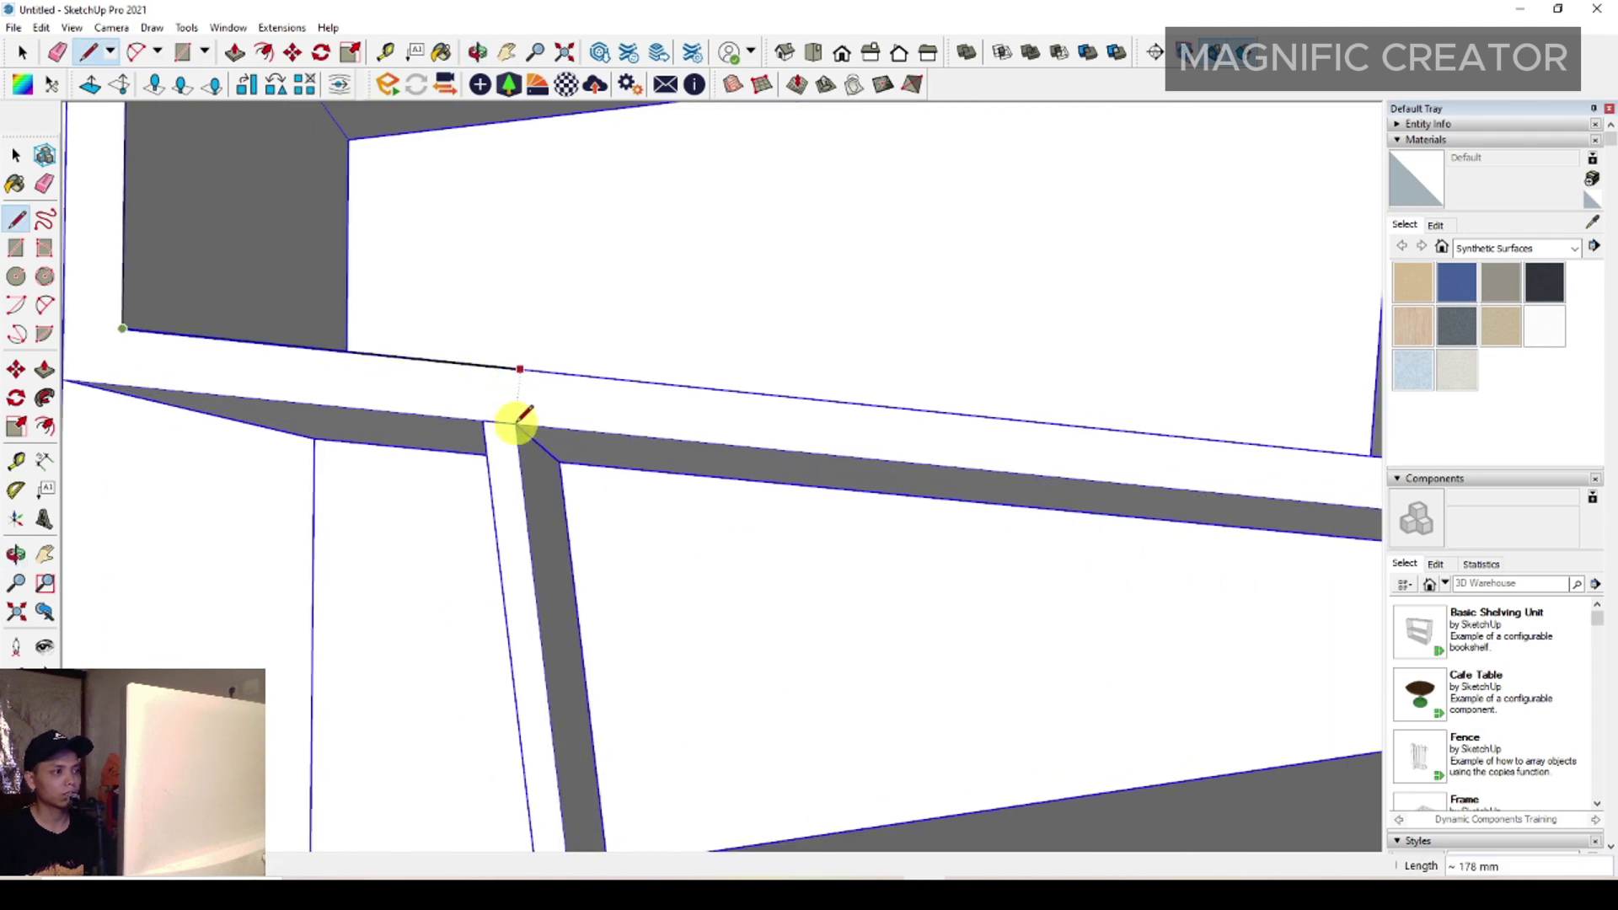
scroll(505, 383, "up", 1)
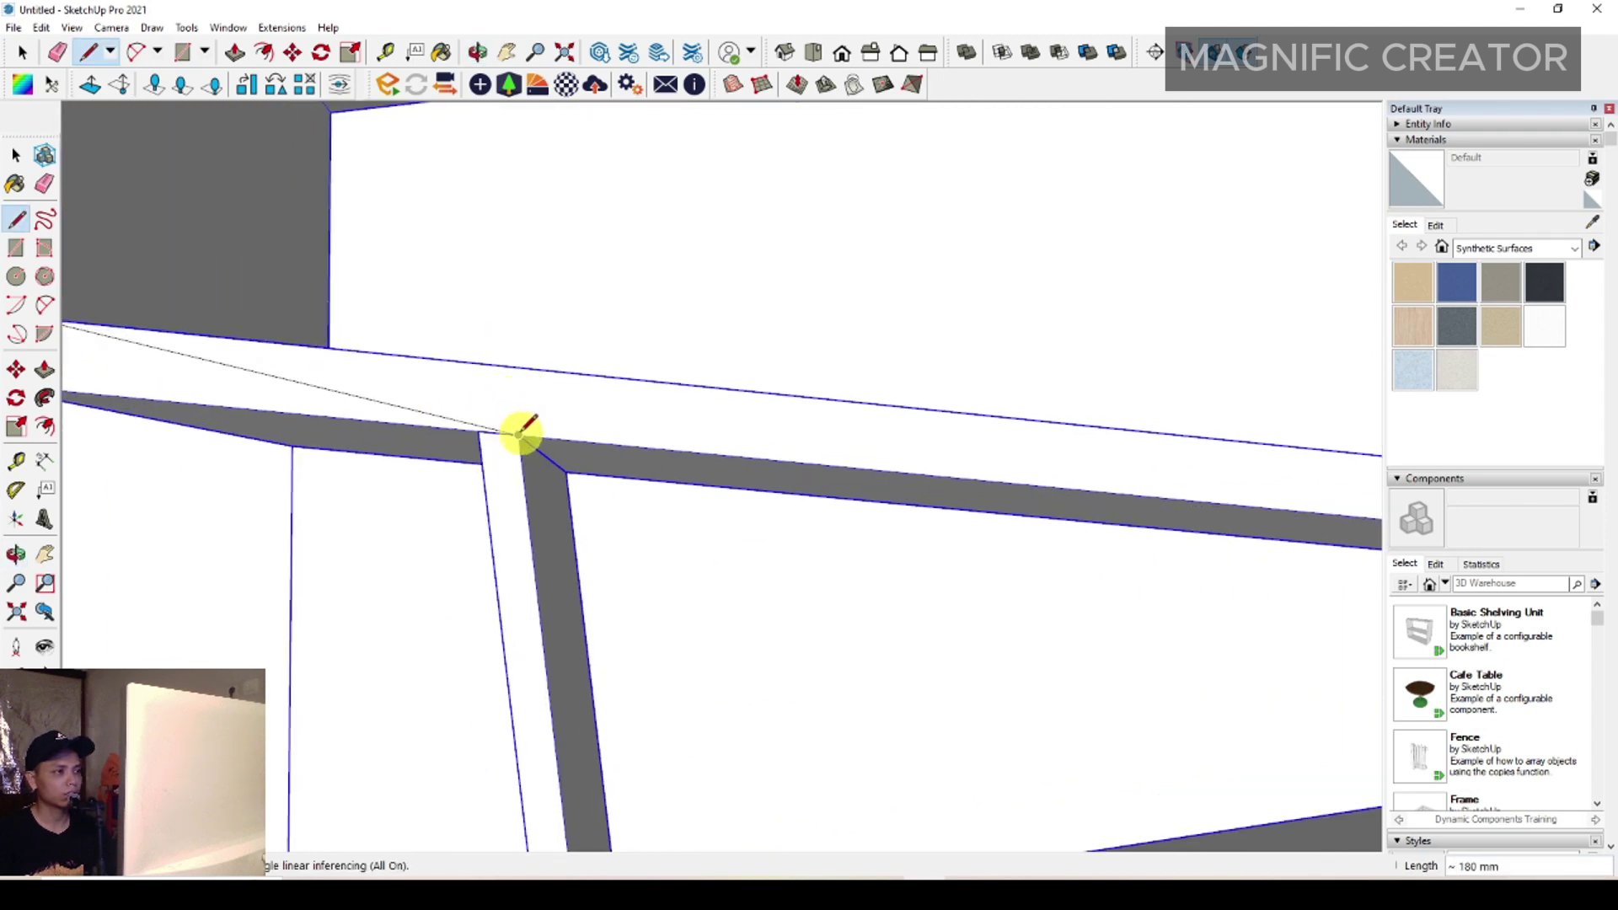
scroll(507, 365, "down", 1)
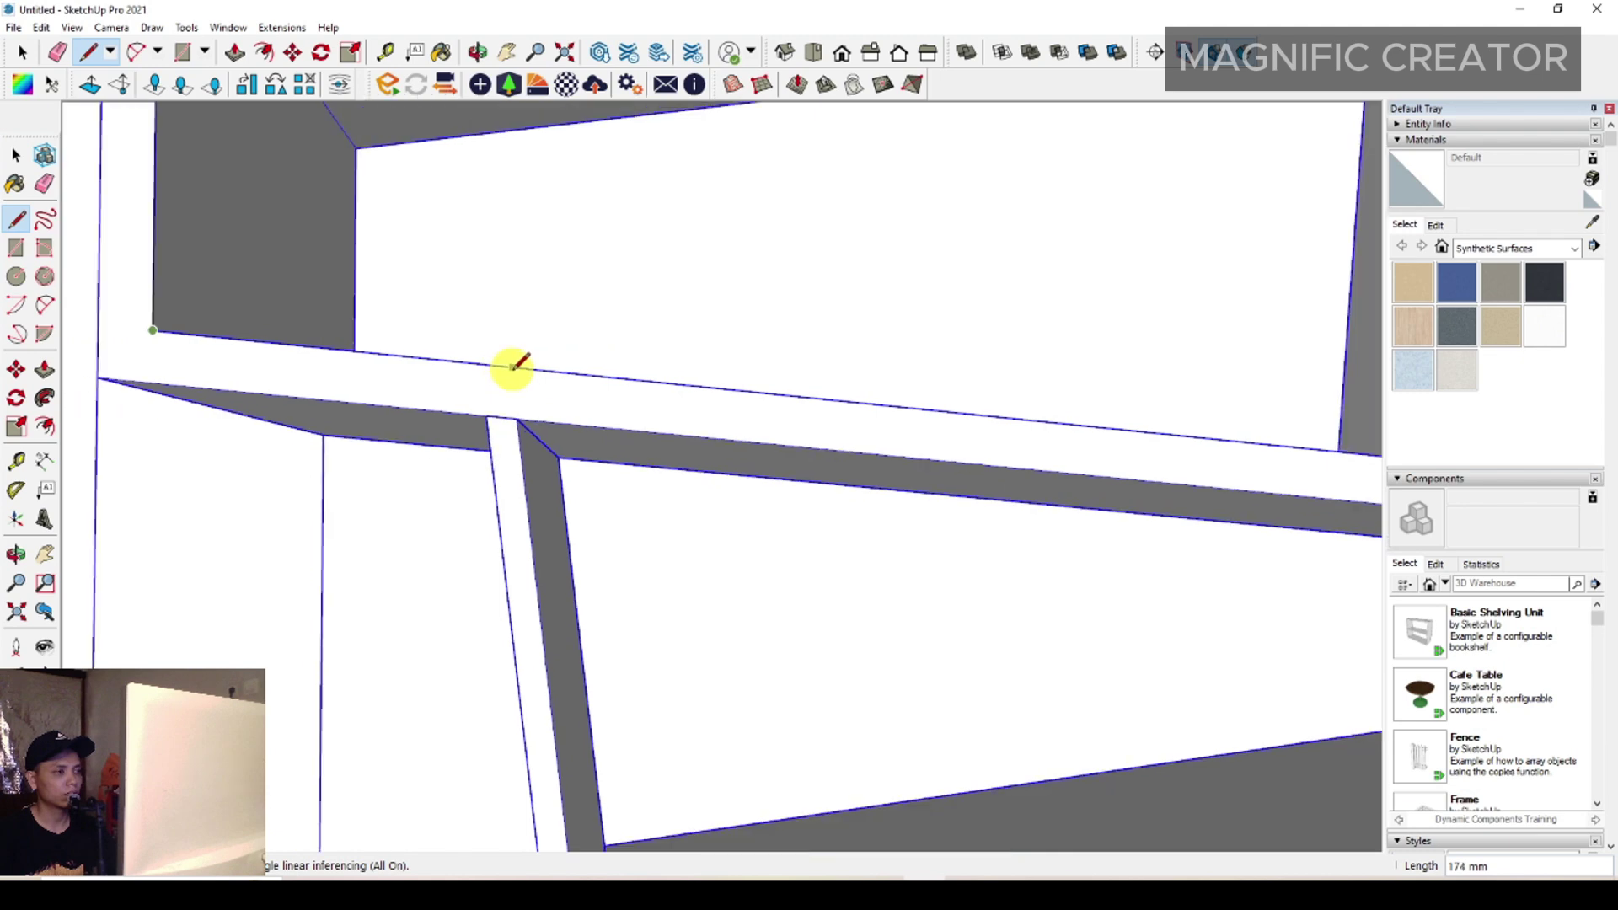
scroll(507, 365, "up", 2)
left_click(508, 366)
- Trace the outline down the third bay's leaning left divider and across the sloping shelf's front to its lower edge
scroll(534, 526, "down", 3)
scroll(534, 525, "down", 1)
middle_click_drag(534, 526, 570, 322, "shift")
middle_click_drag(617, 580, 608, 405, "shift")
scroll(619, 536, "up", 3)
left_click(590, 556)
scroll(614, 523, "down", 4)
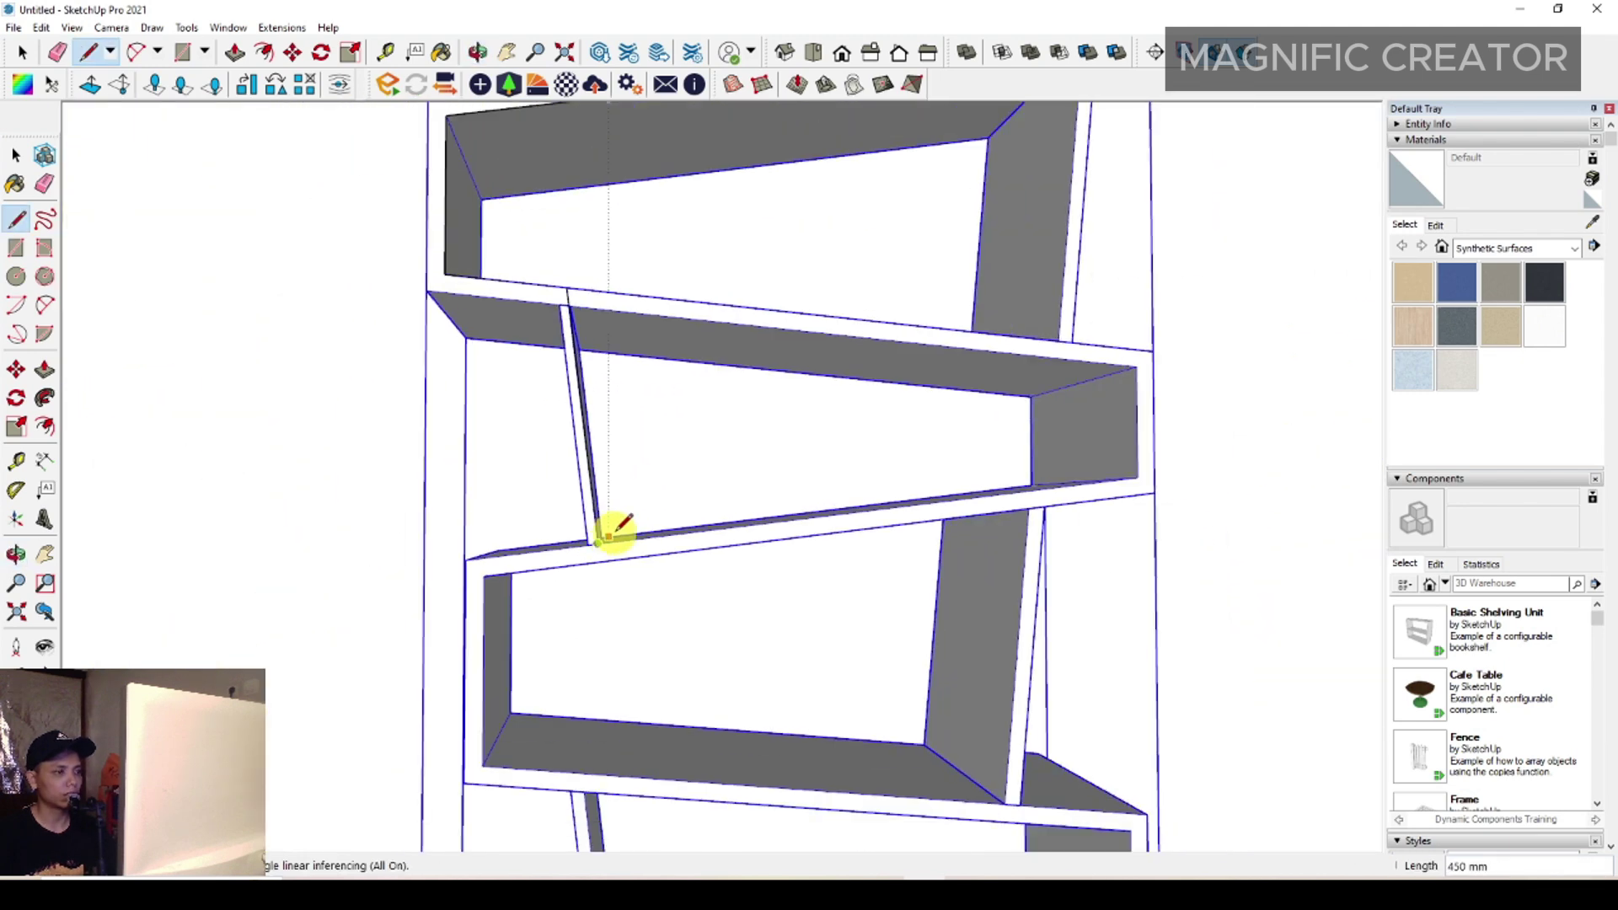
scroll(650, 487, "up", 5)
scroll(672, 400, "up", 2)
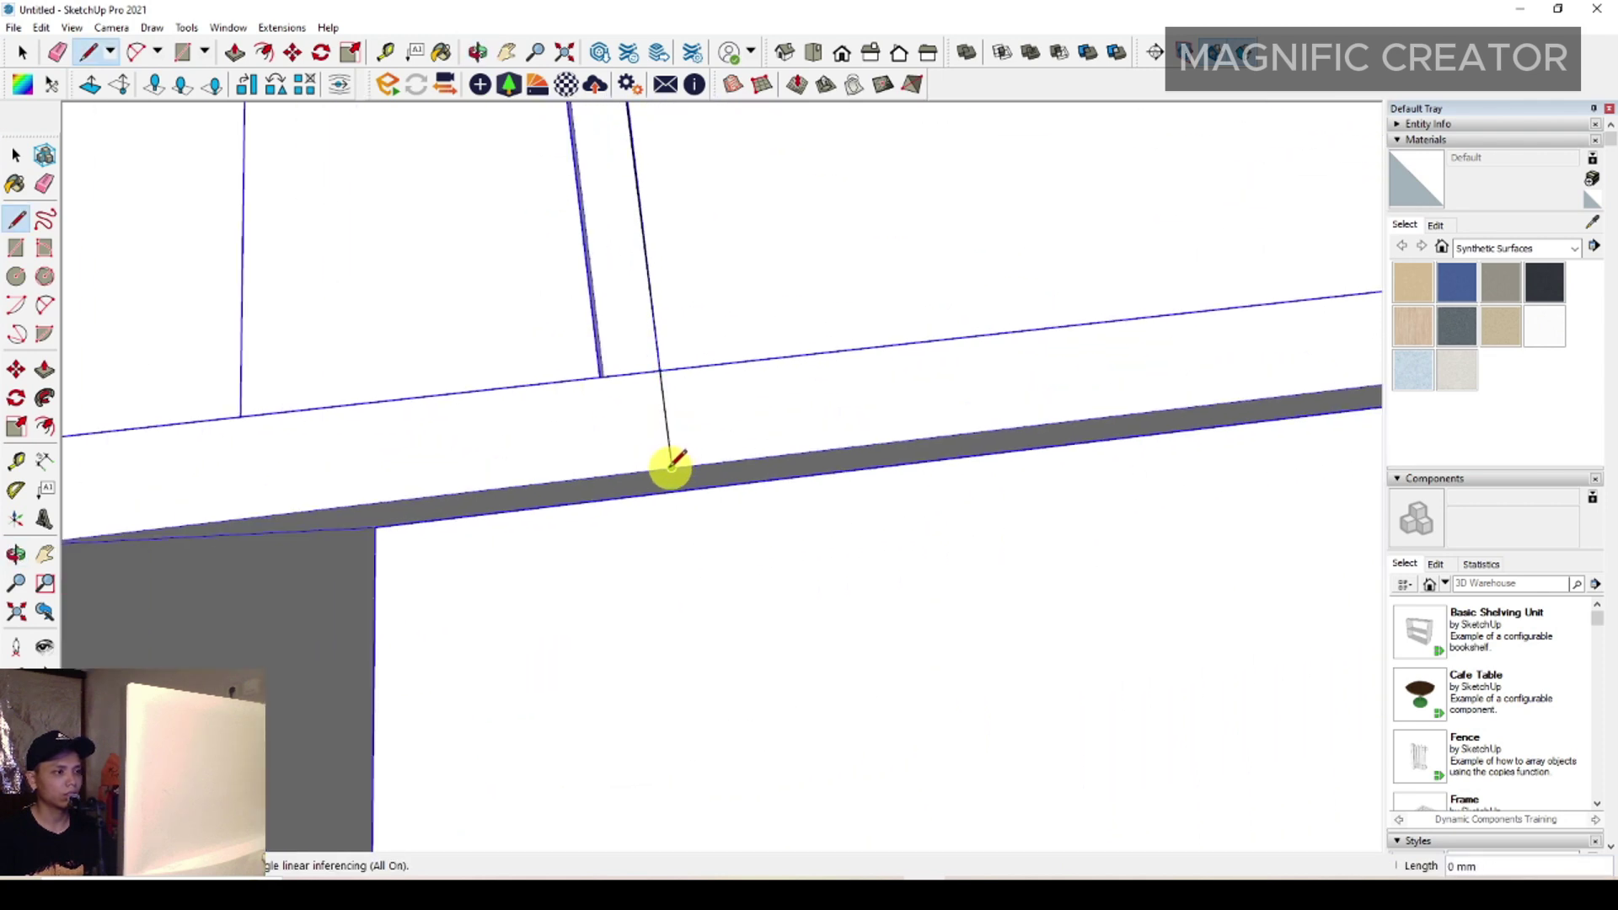
- Trace from the divider line to the fourth bay's upper left inner corner, then down to its lower left inner corner
scroll(642, 469, "down", 3)
scroll(730, 440, "up", 5)
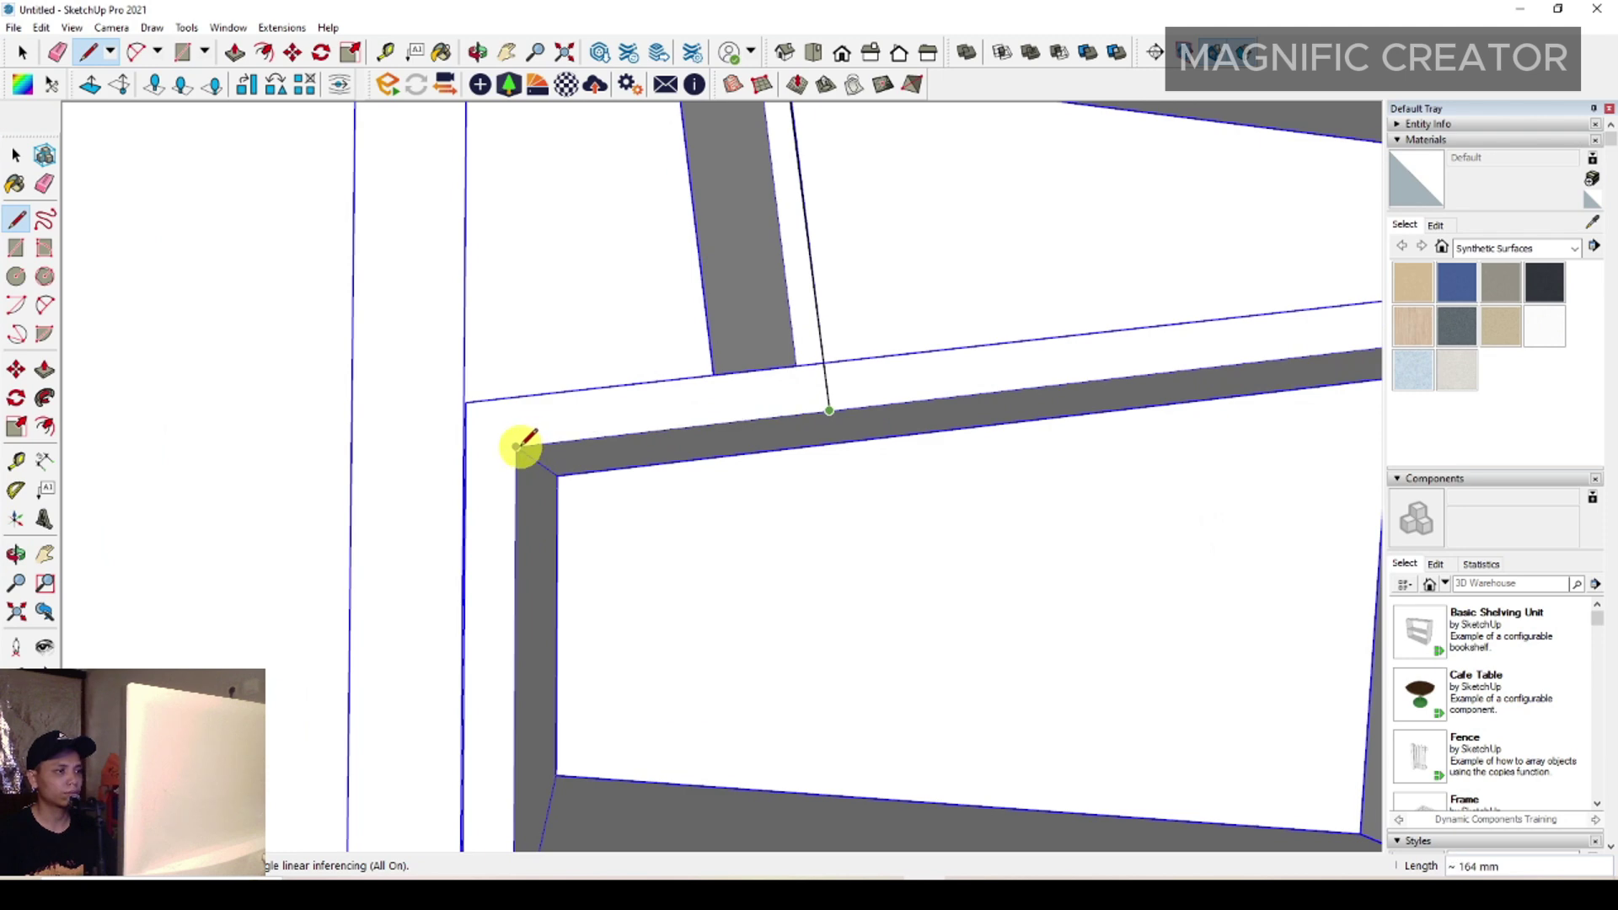
left_click(515, 447)
scroll(664, 436, "down", 3)
middle_click_drag(664, 437, 595, 354)
scroll(637, 452, "up", 2)
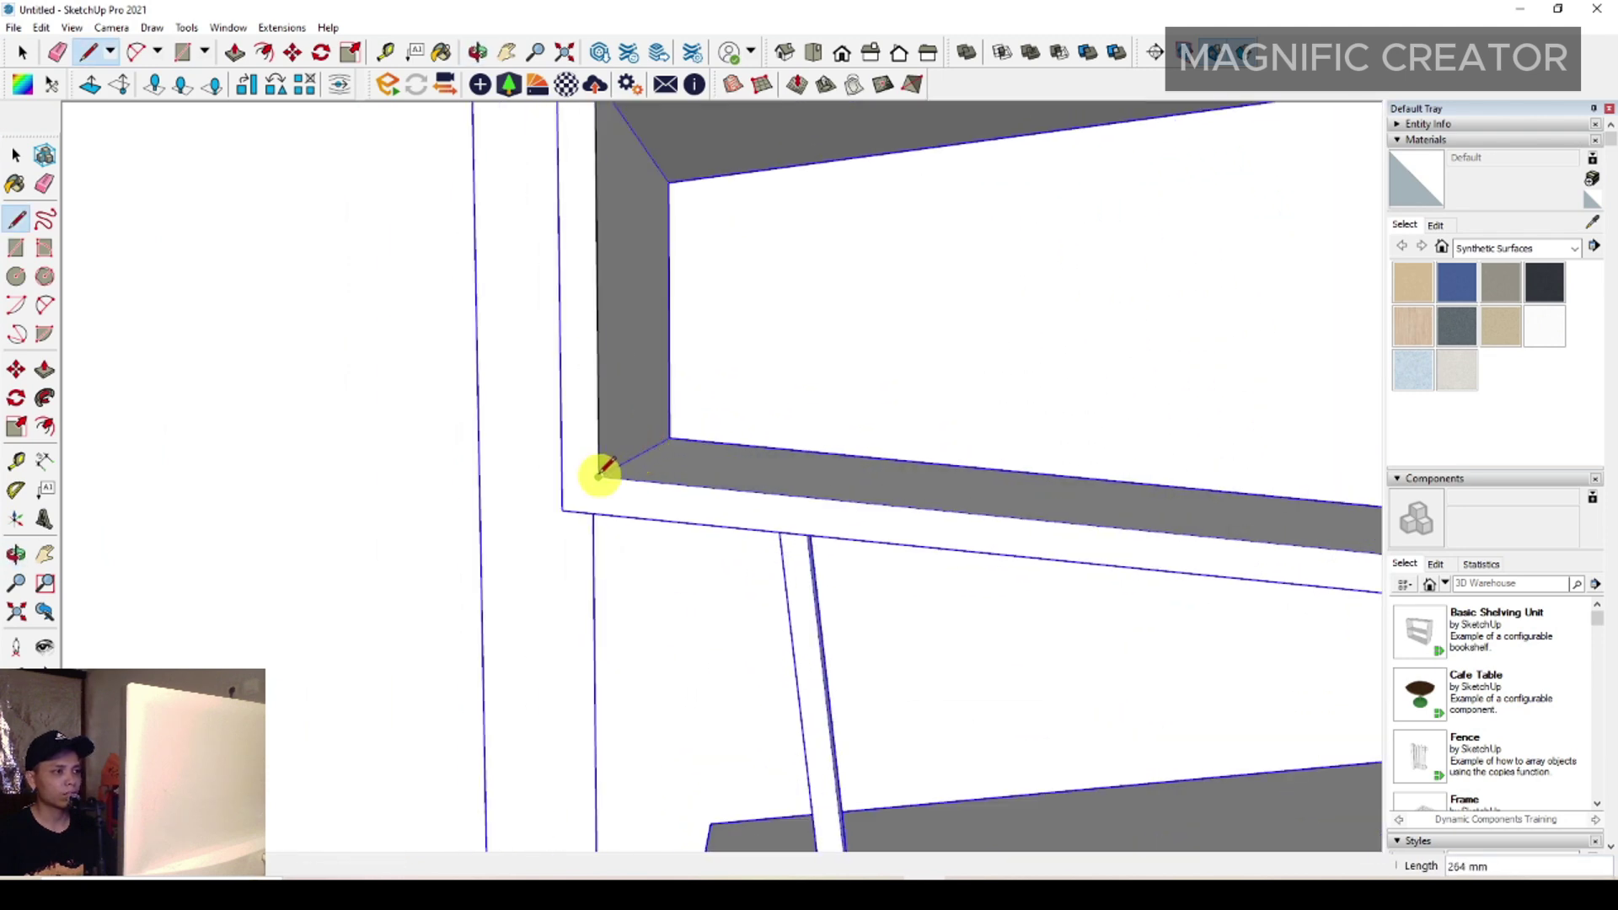
- Continue along the fourth bay's lower edge and down the fifth bay's leaning left divider to the next shelf's lower edge
scroll(810, 497, "up", 1)
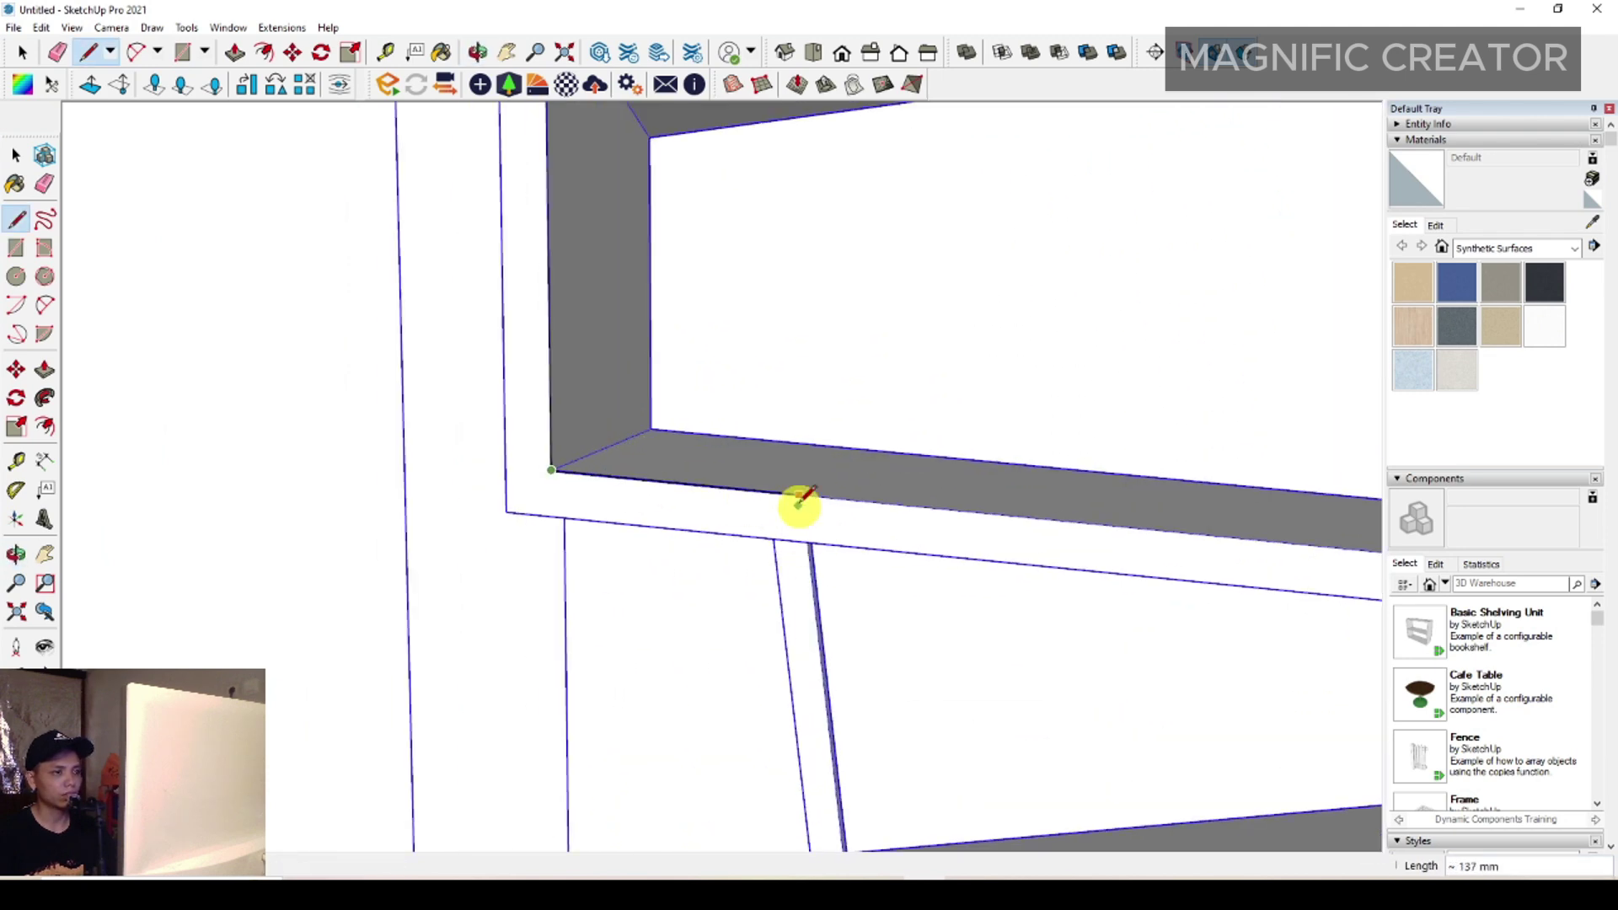
scroll(802, 499, "up", 2)
scroll(800, 493, "down", 3)
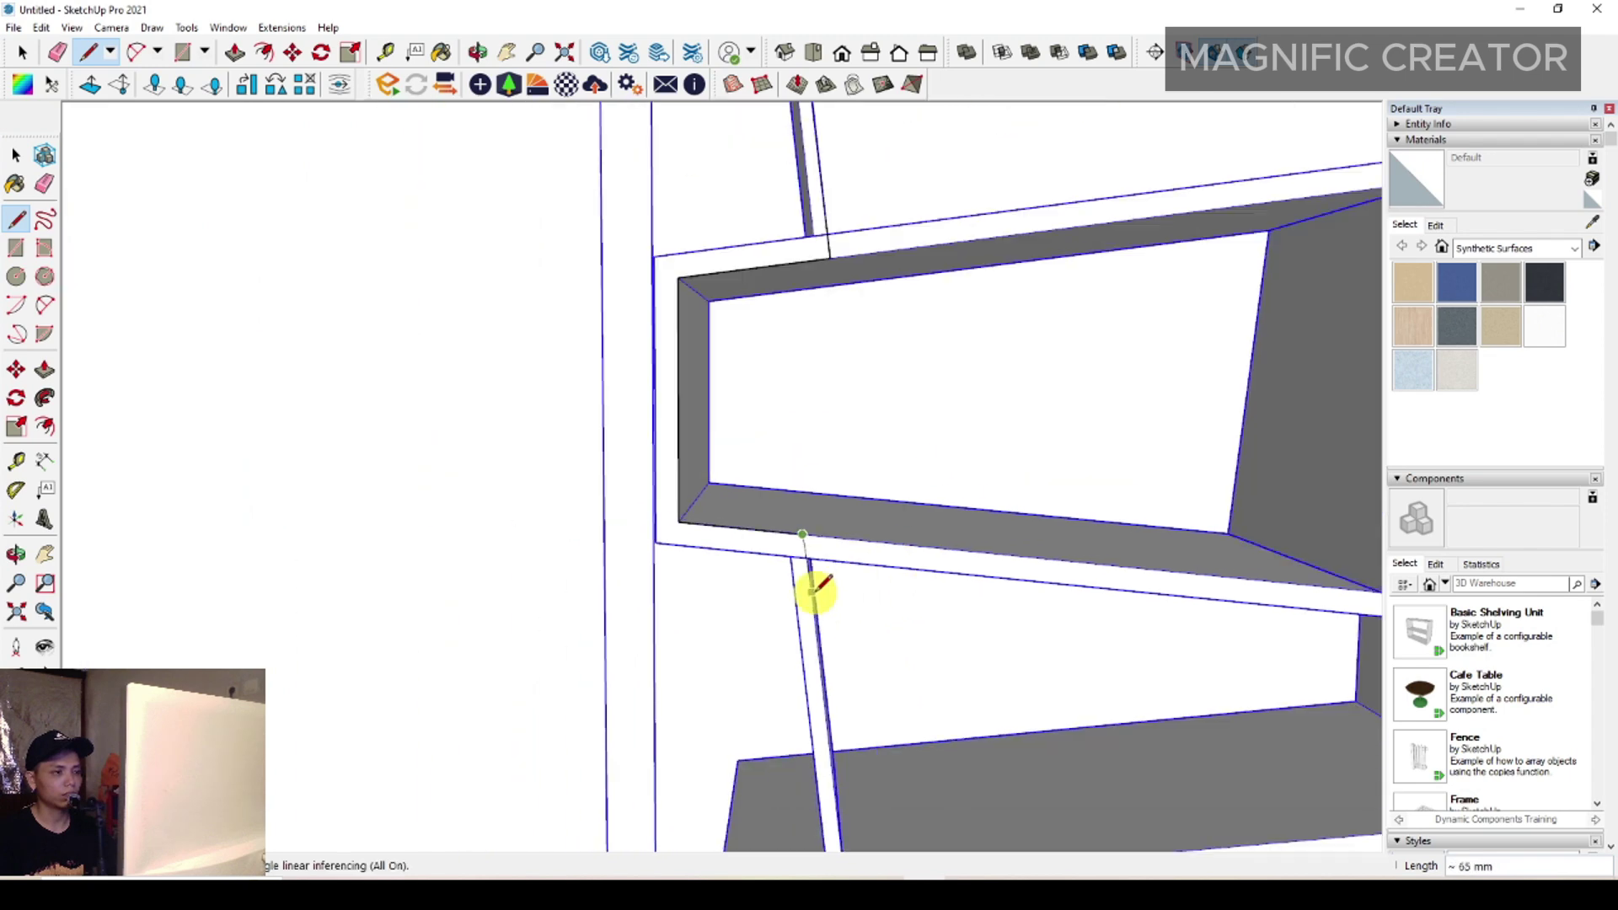
middle_click_drag(823, 578, 808, 441)
scroll(733, 514, "up", 3)
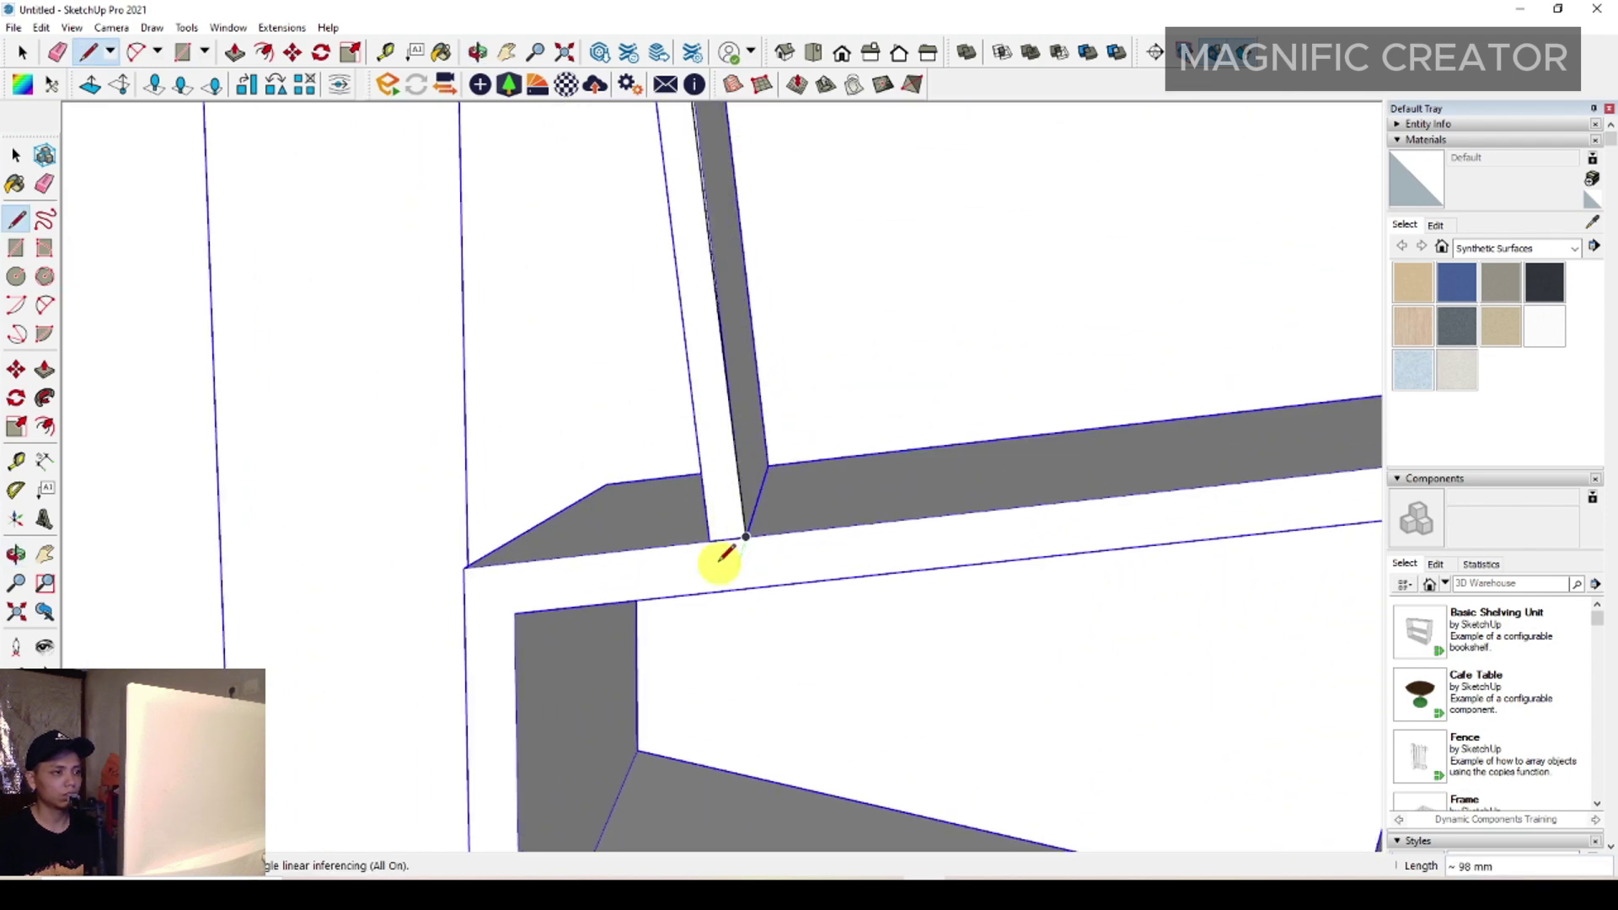
middle_click_drag(719, 563, 842, 332)
scroll(845, 331, "up", 3)
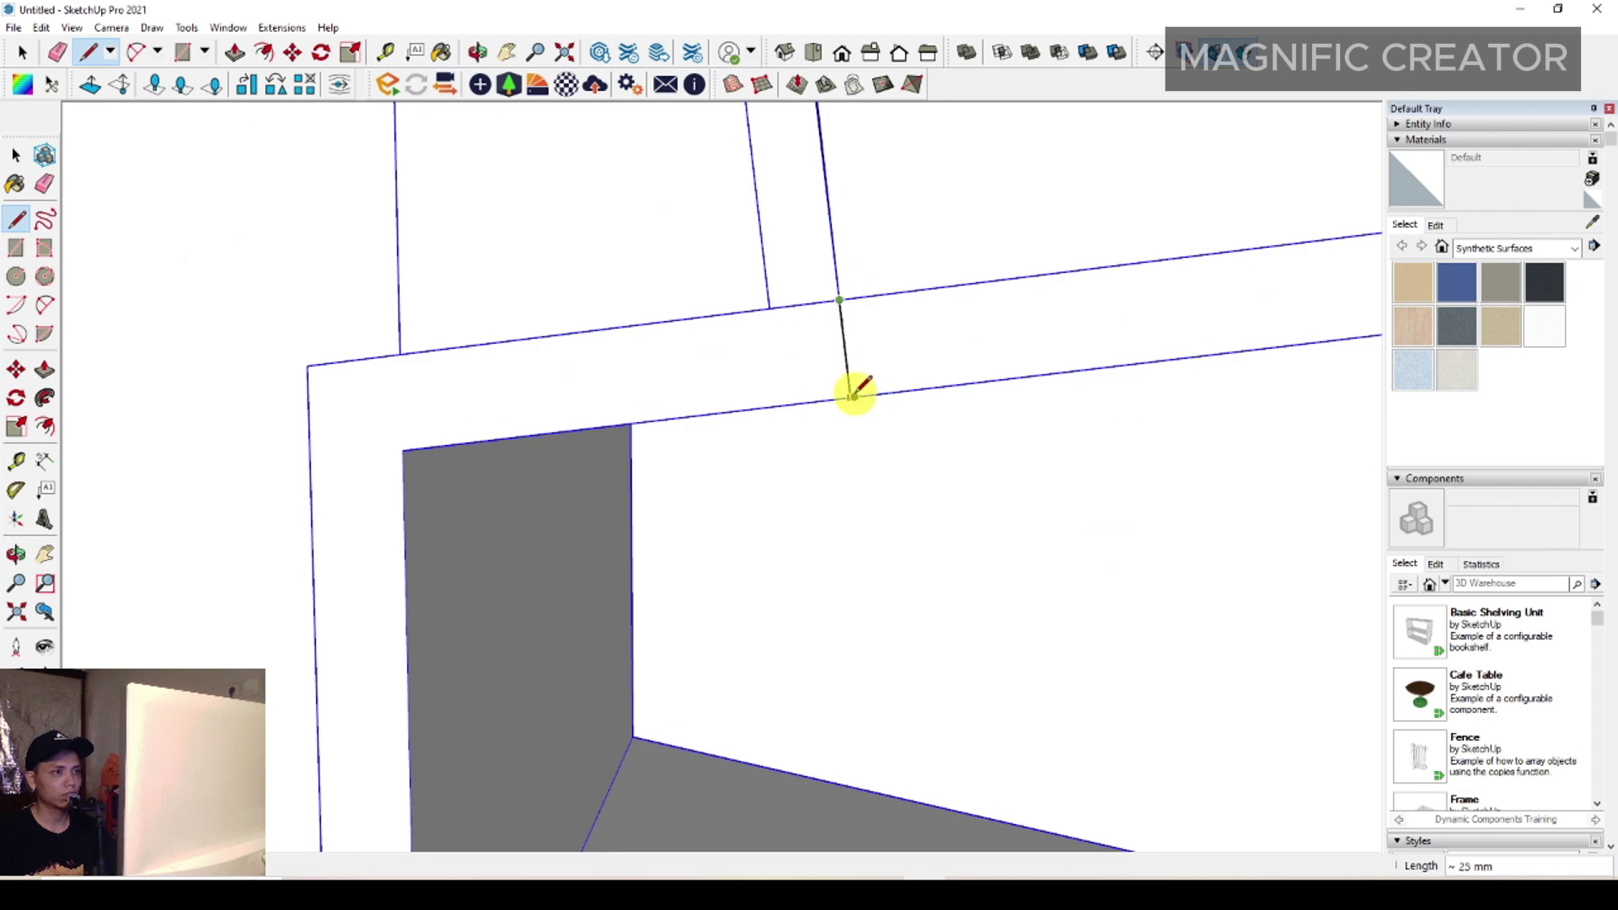
- Trace around the sixth bay's left inner side and along its lower edge about 55 mm, in line with the panel below
scroll(699, 388, "down", 3)
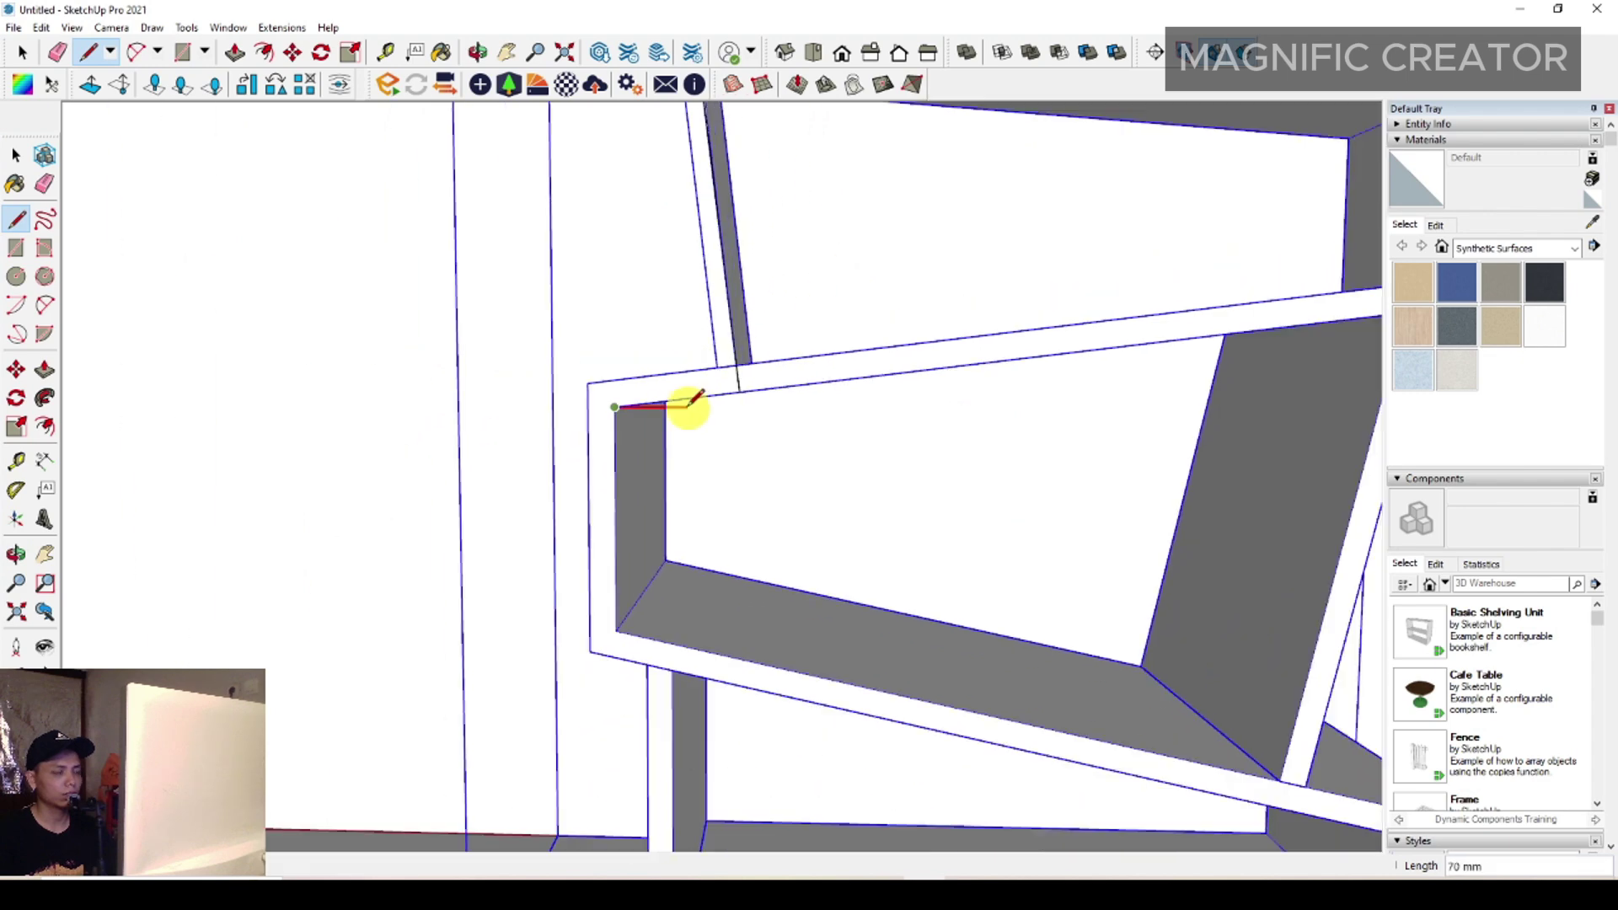
middle_click_drag(685, 408, 643, 286)
scroll(595, 420, "up", 3)
left_click(590, 427)
scroll(671, 443, "up", 2)
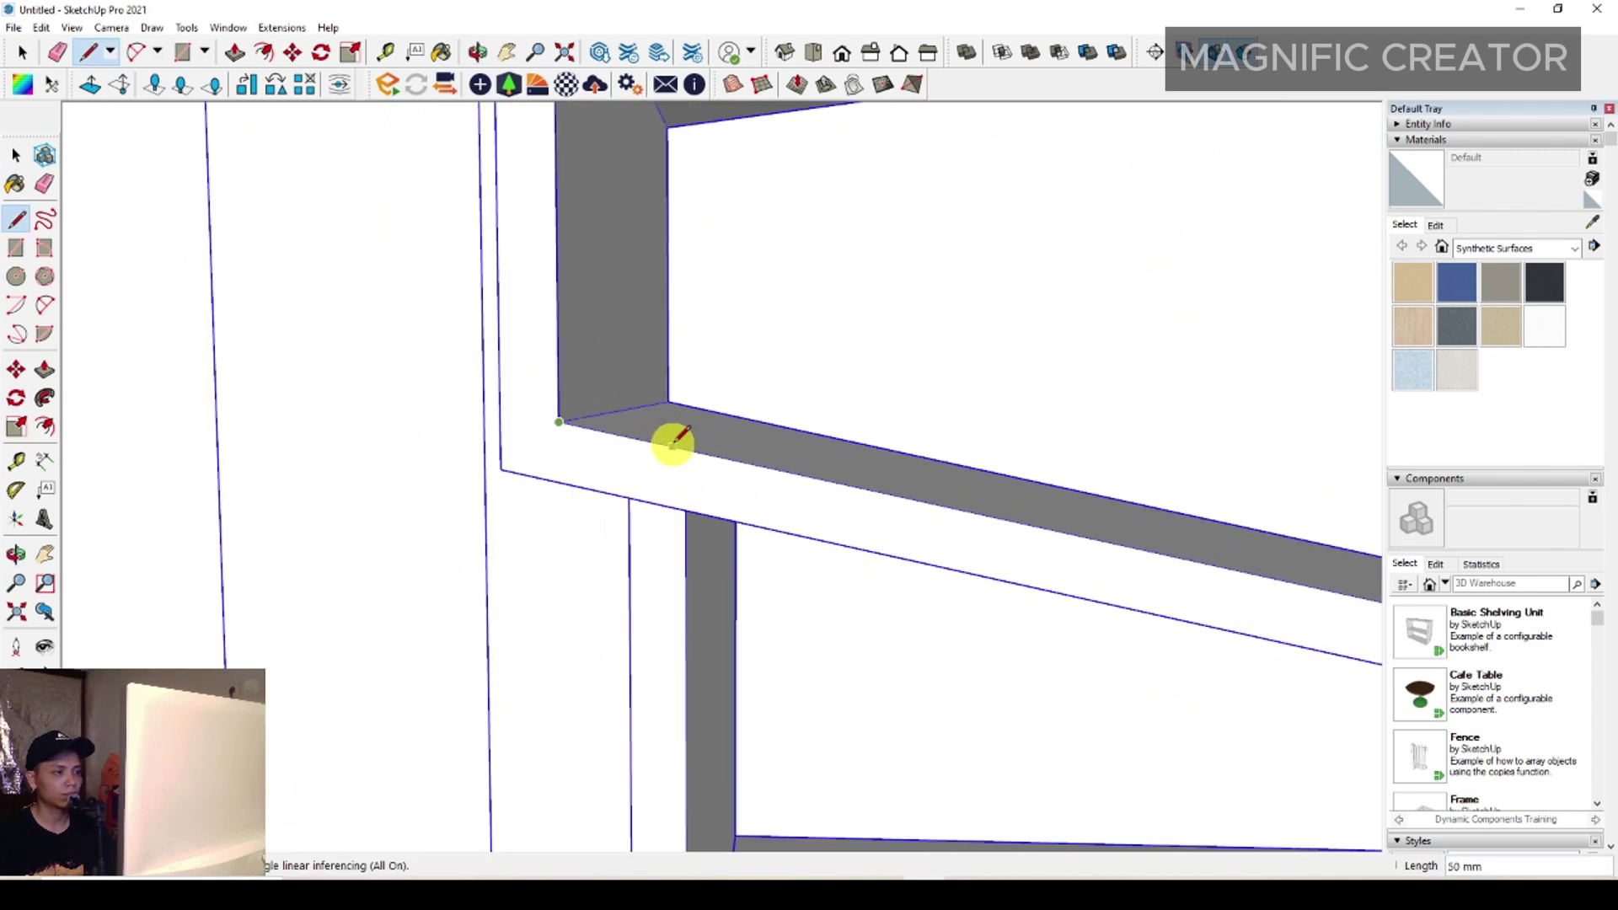
scroll(684, 468, "up", 2)
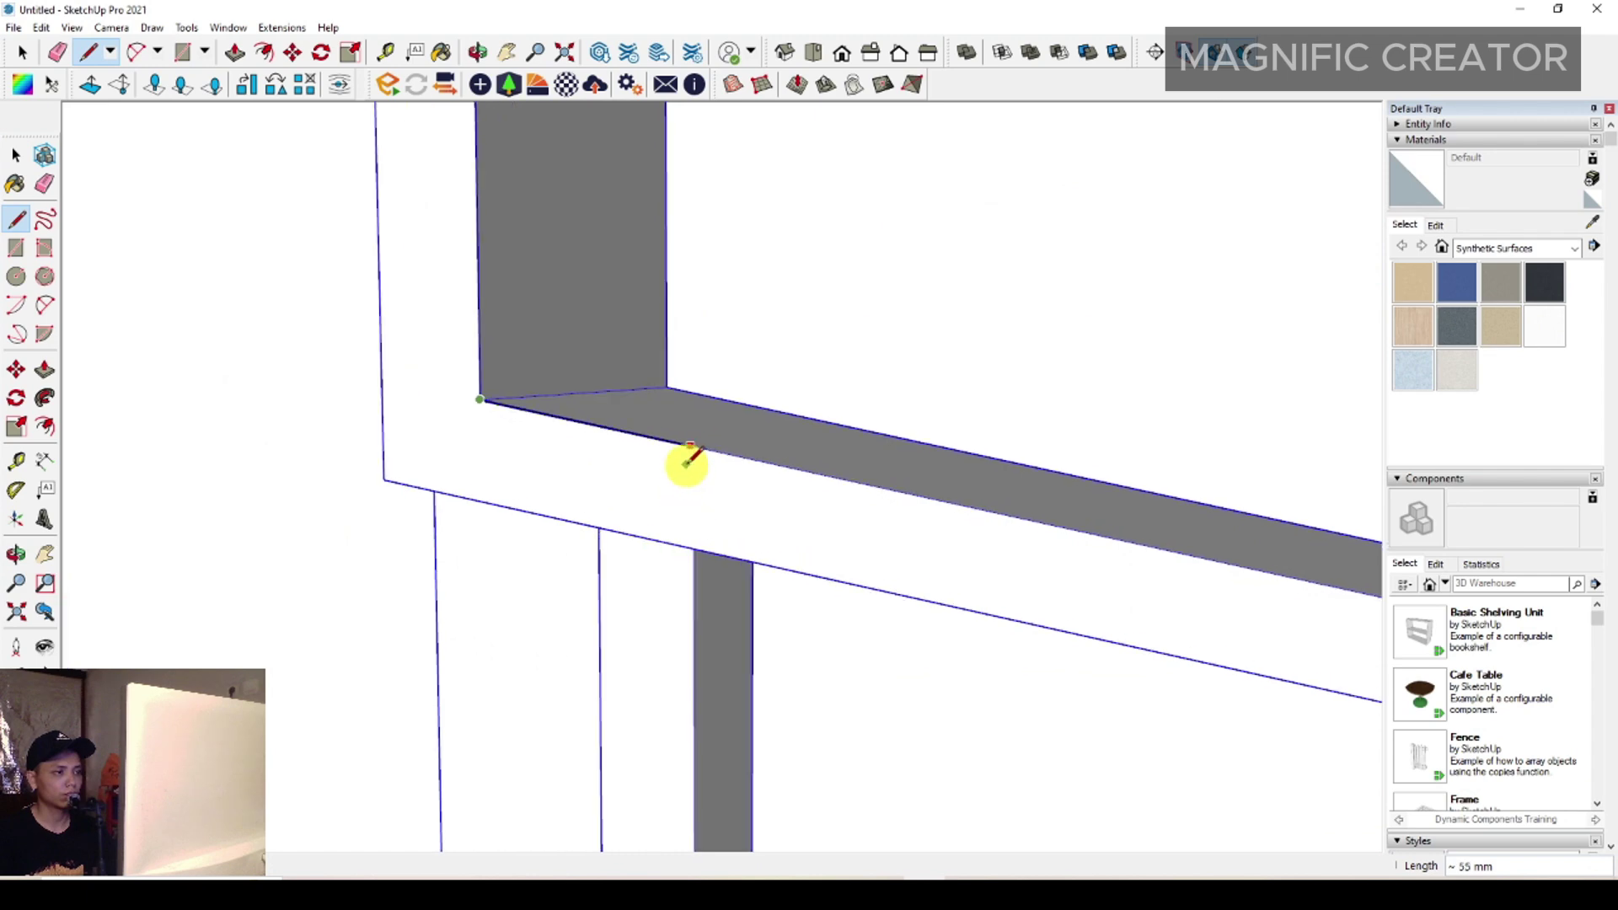
- Trace the outline down the bottom bay's left panel, across its base and up to its upper right inner corner
middle_click_drag(688, 458, 763, 671)
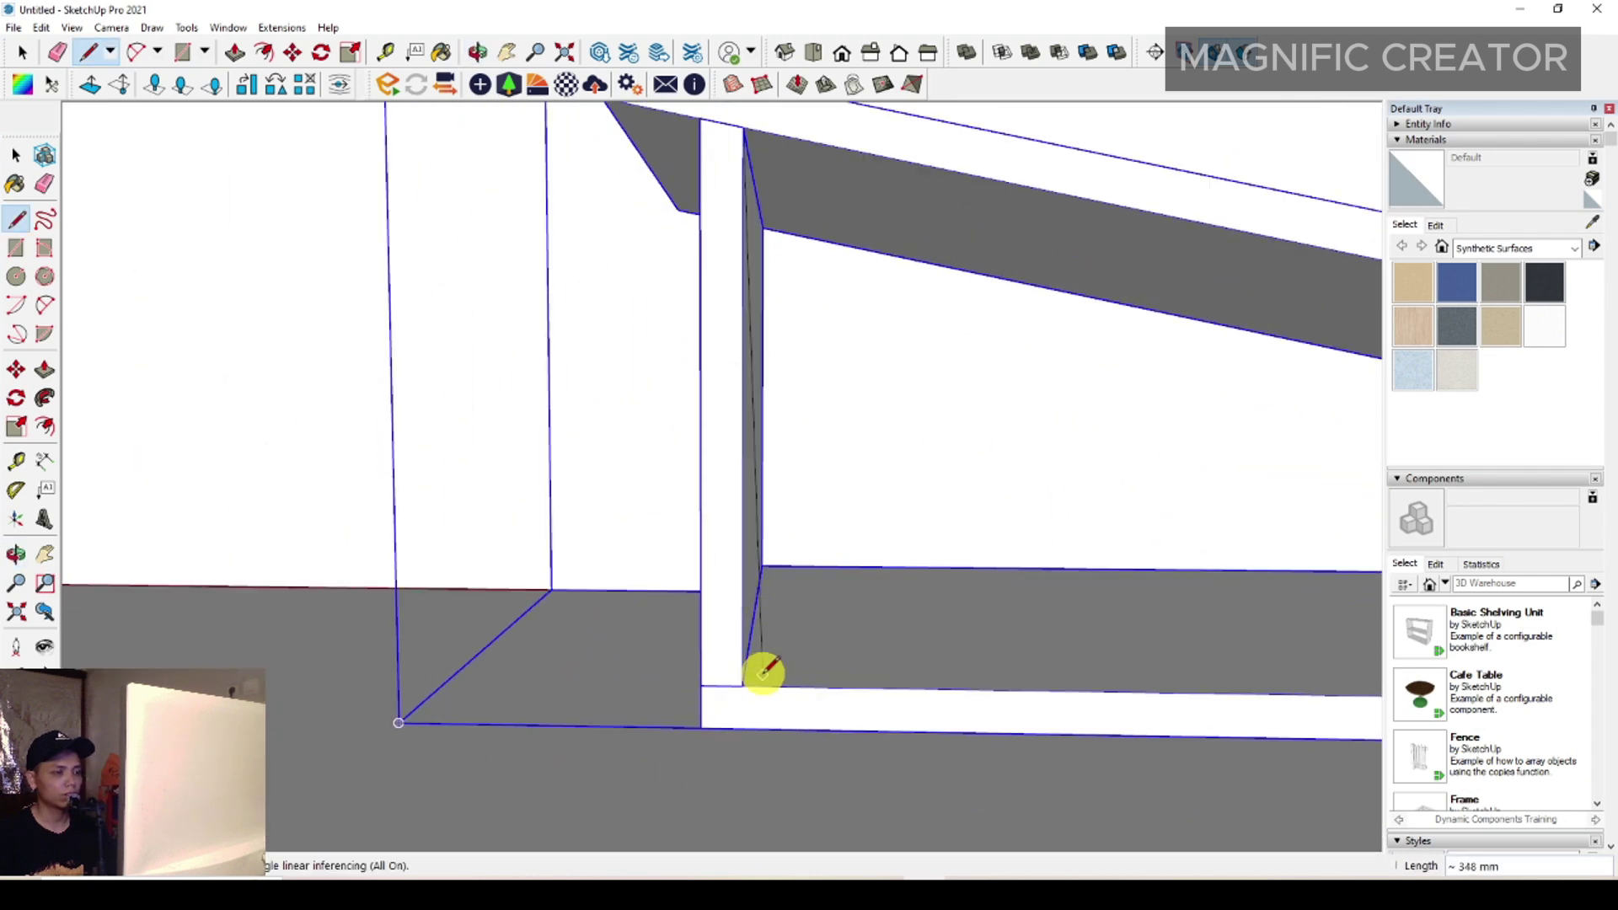
left_click(740, 687)
scroll(859, 623, "down", 5)
middle_click_drag(906, 618, 776, 614)
scroll(879, 605, "up", 4)
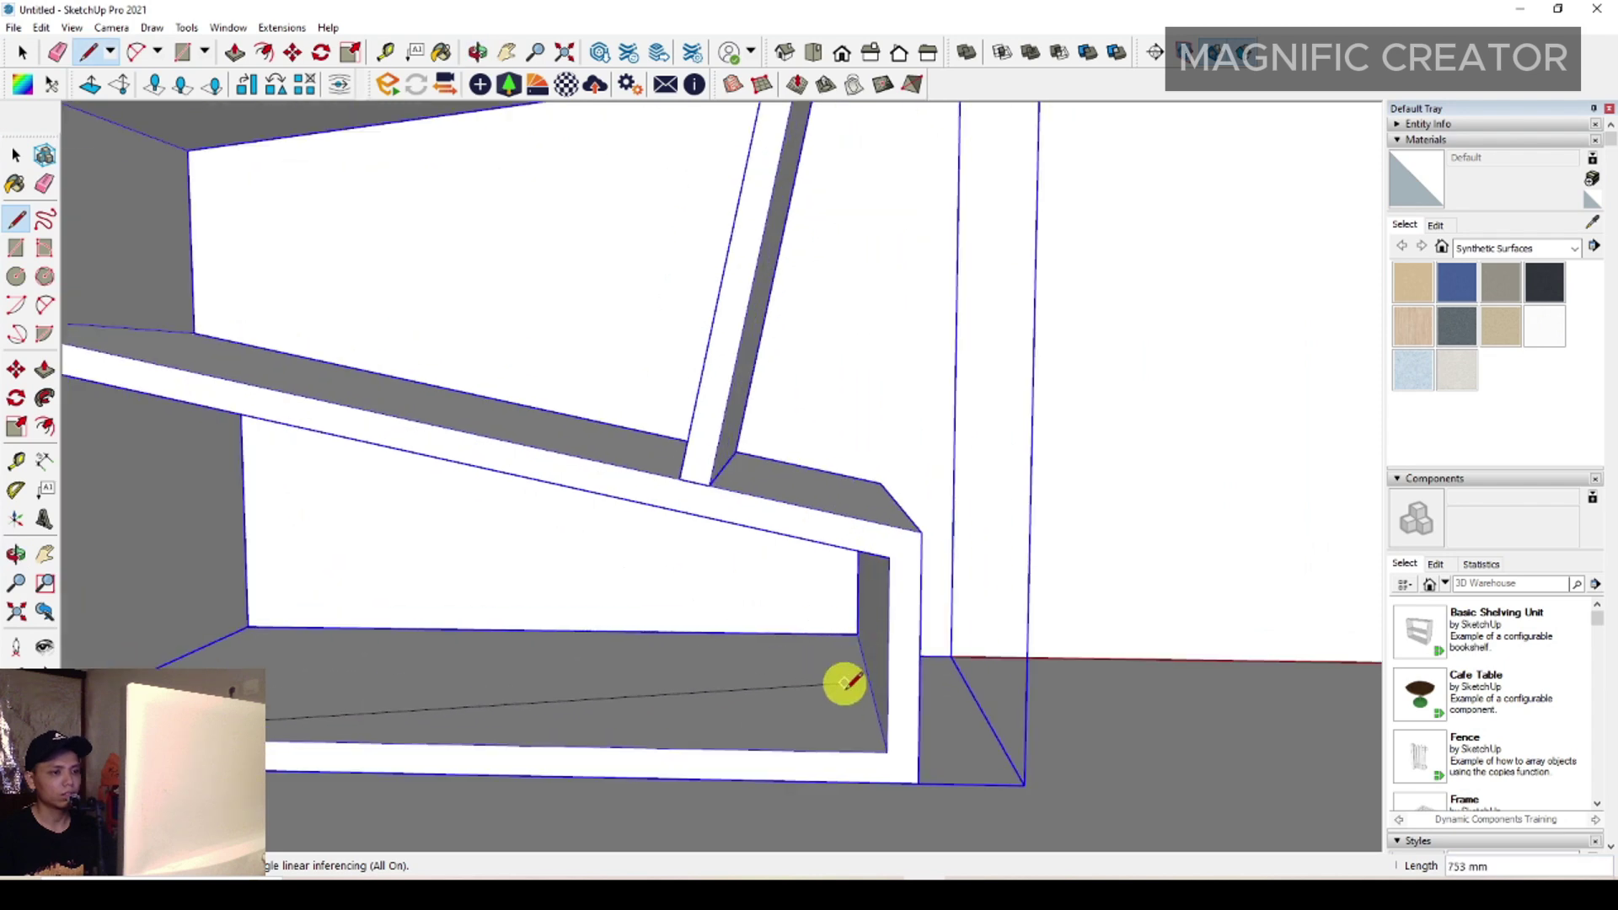
middle_click_drag(845, 682, 903, 692)
scroll(919, 720, "up", 2)
left_click(926, 491)
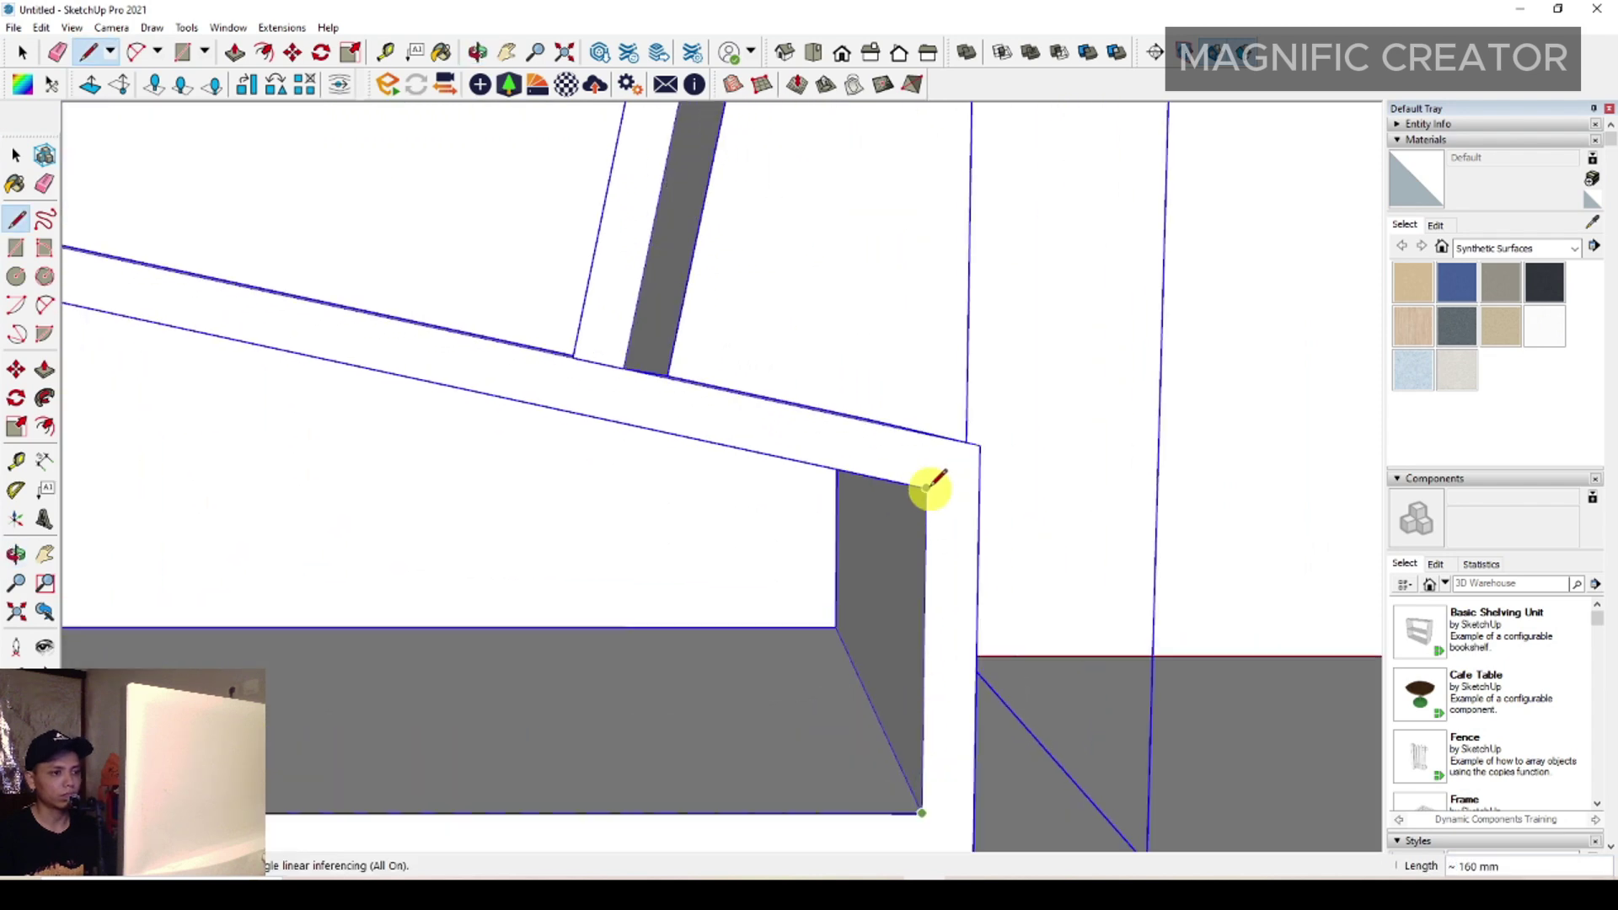
- Trace along the bottom bay's sloping upper edge and up the sixth bay's leaning right divider to the fifth bay's lower right corner
scroll(632, 379, "up", 3)
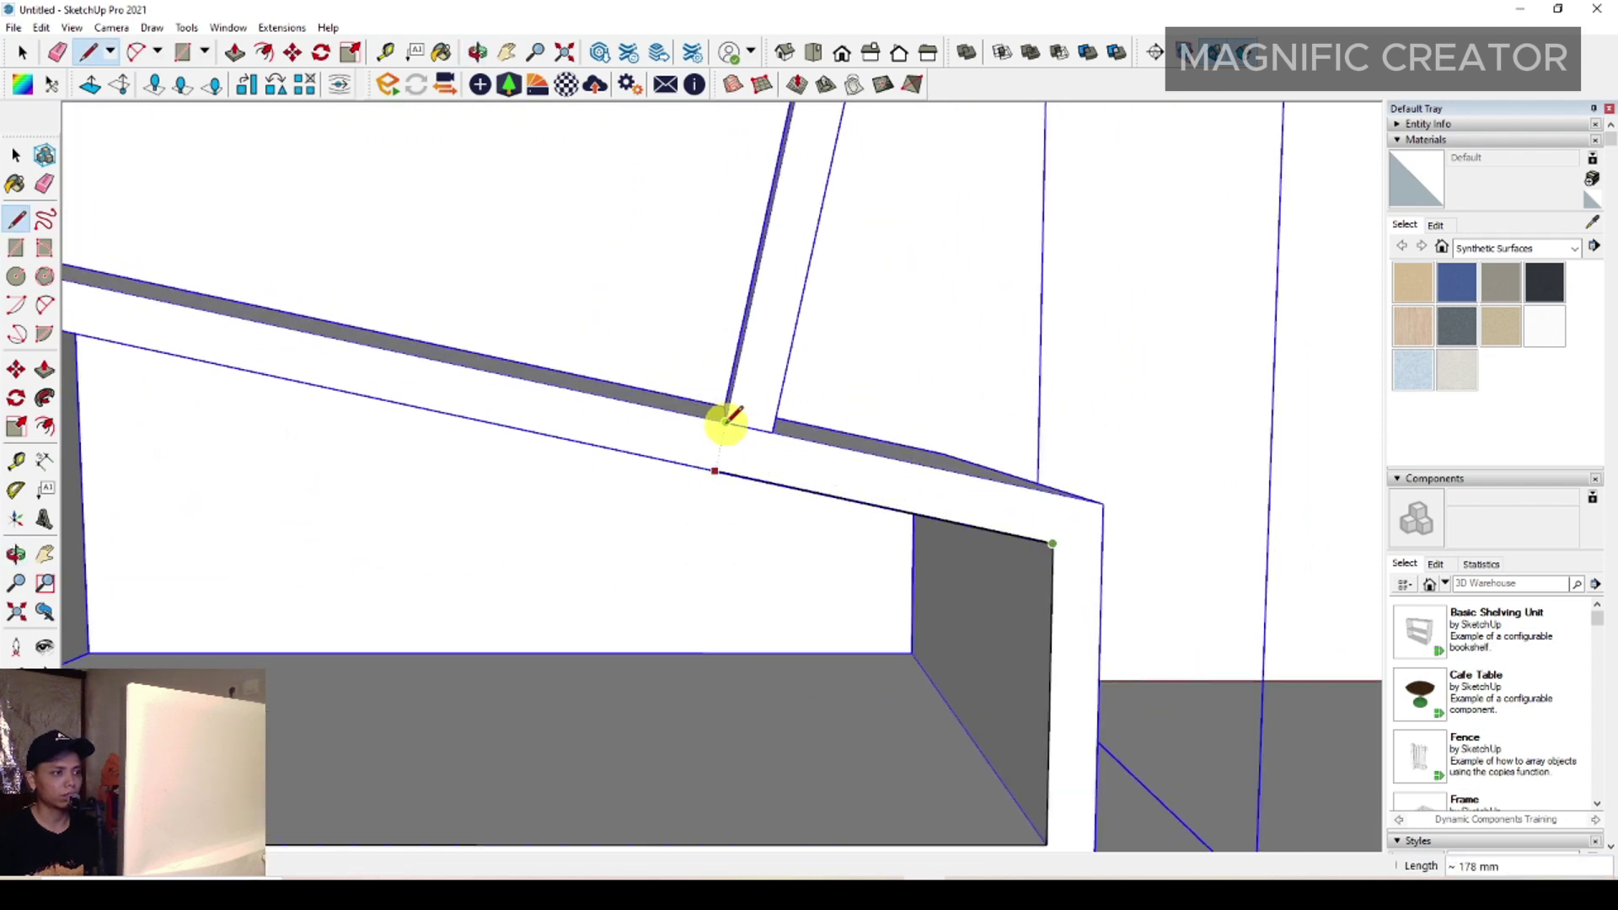
scroll(722, 463, "down", 5)
scroll(751, 354, "up", 6)
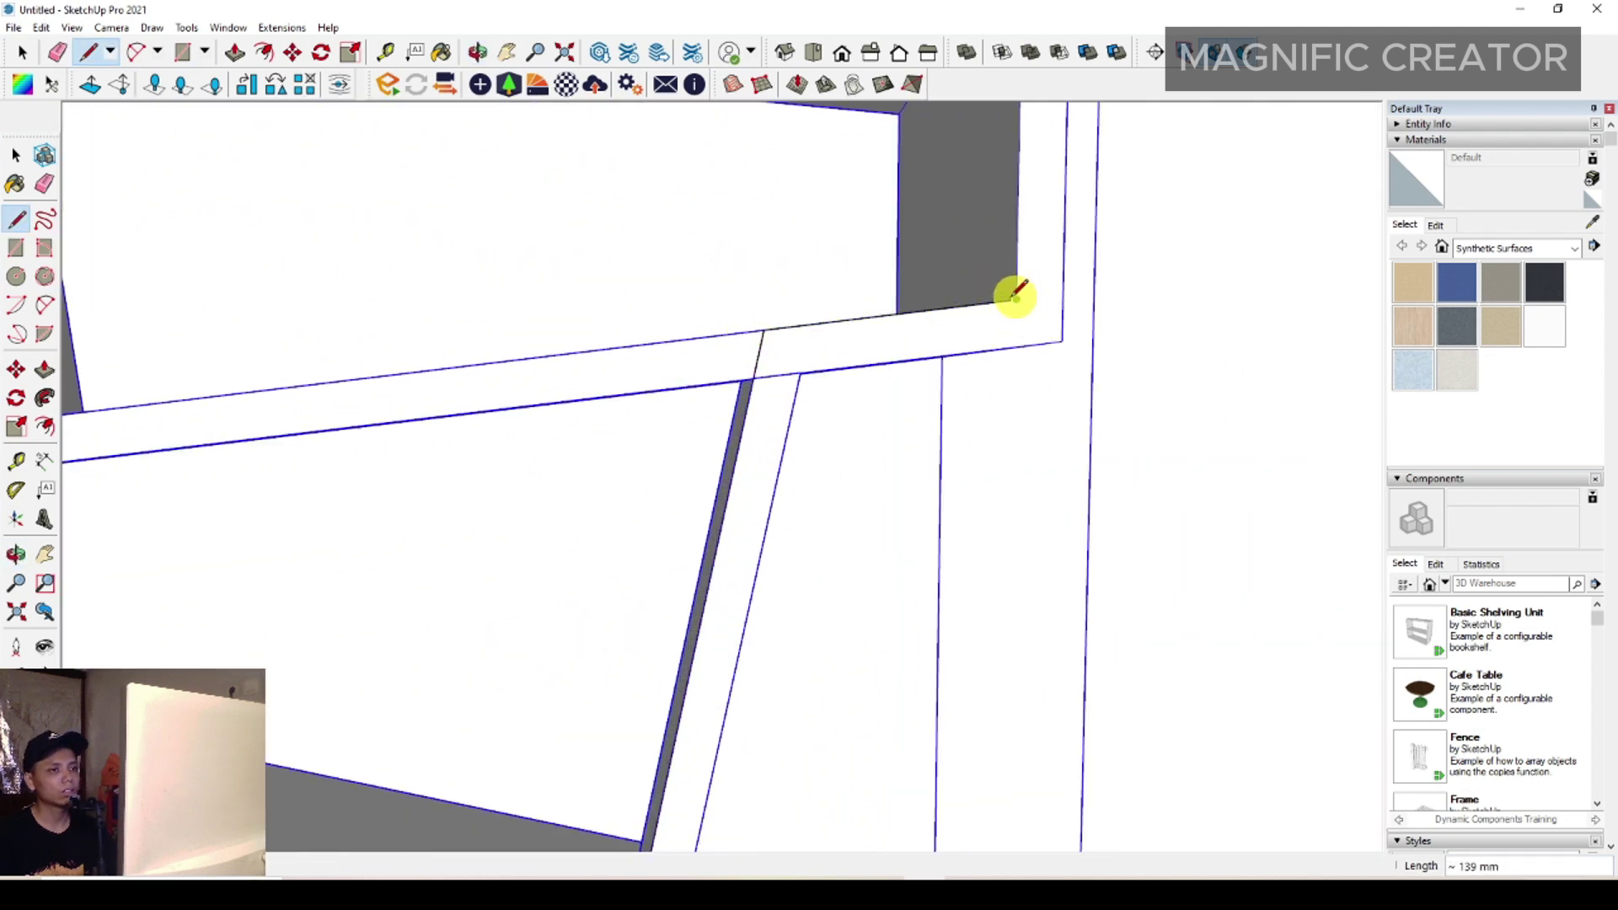
- Trace up the fifth bay's right inner side and about 189 mm along its upper edge to the leaning divider above
scroll(1015, 295, "down", 4)
scroll(809, 370, "up", 5)
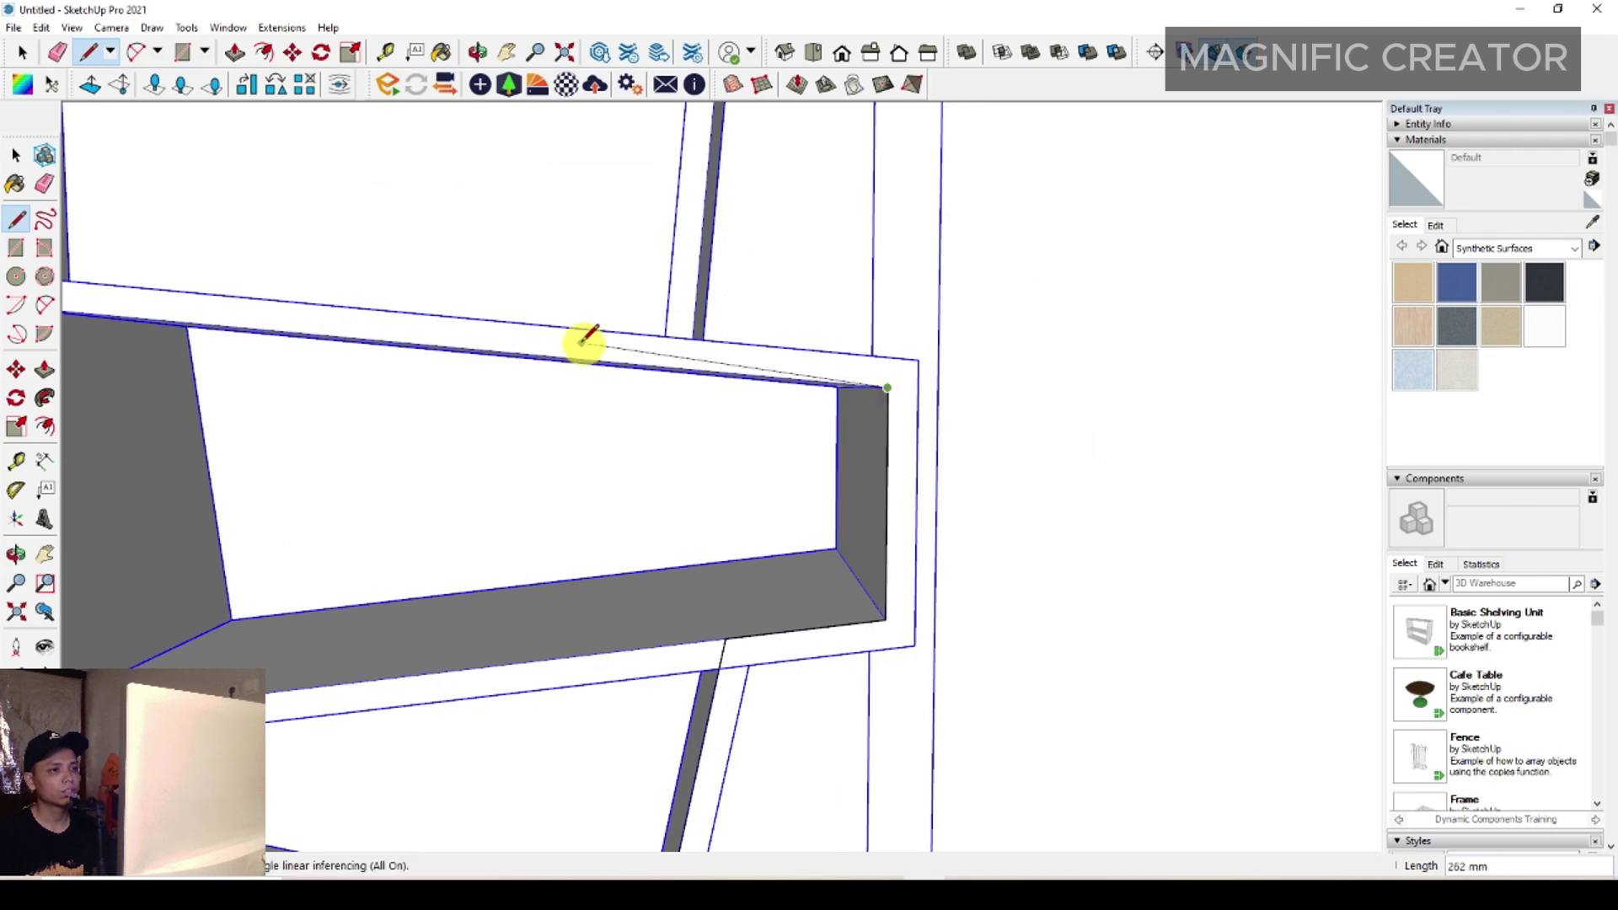
scroll(759, 343, "down", 2)
scroll(805, 467, "up", 3)
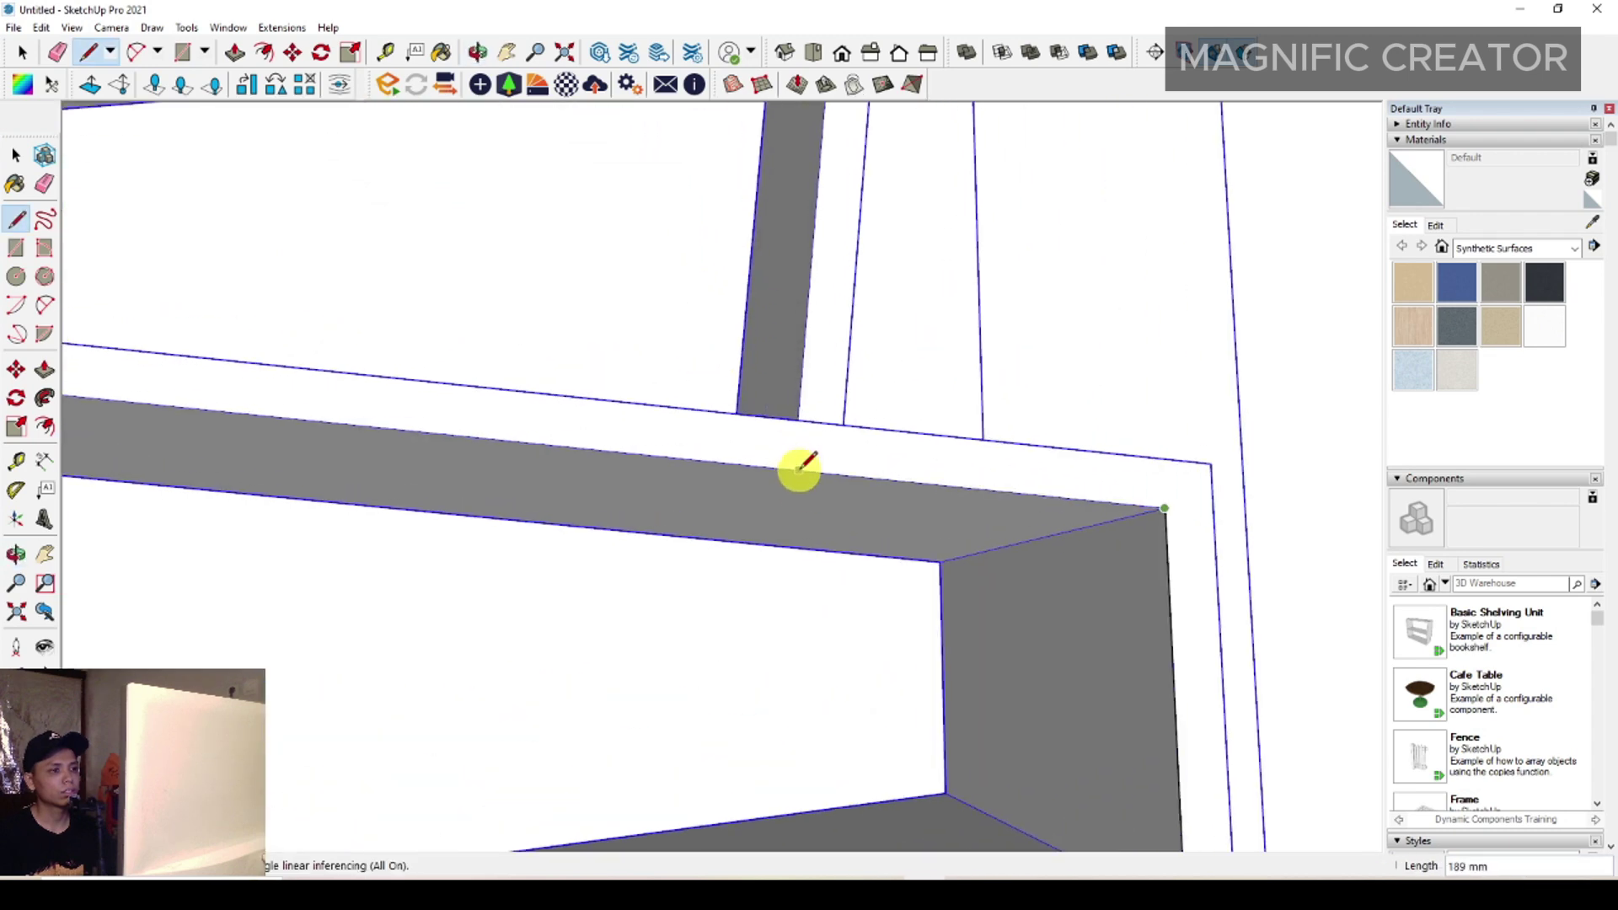
- Draw a line about 482 mm long up the fourth bay's leaning right divider to the upper edge of the shelf above
scroll(805, 468, "down", 3)
scroll(787, 371, "up", 4)
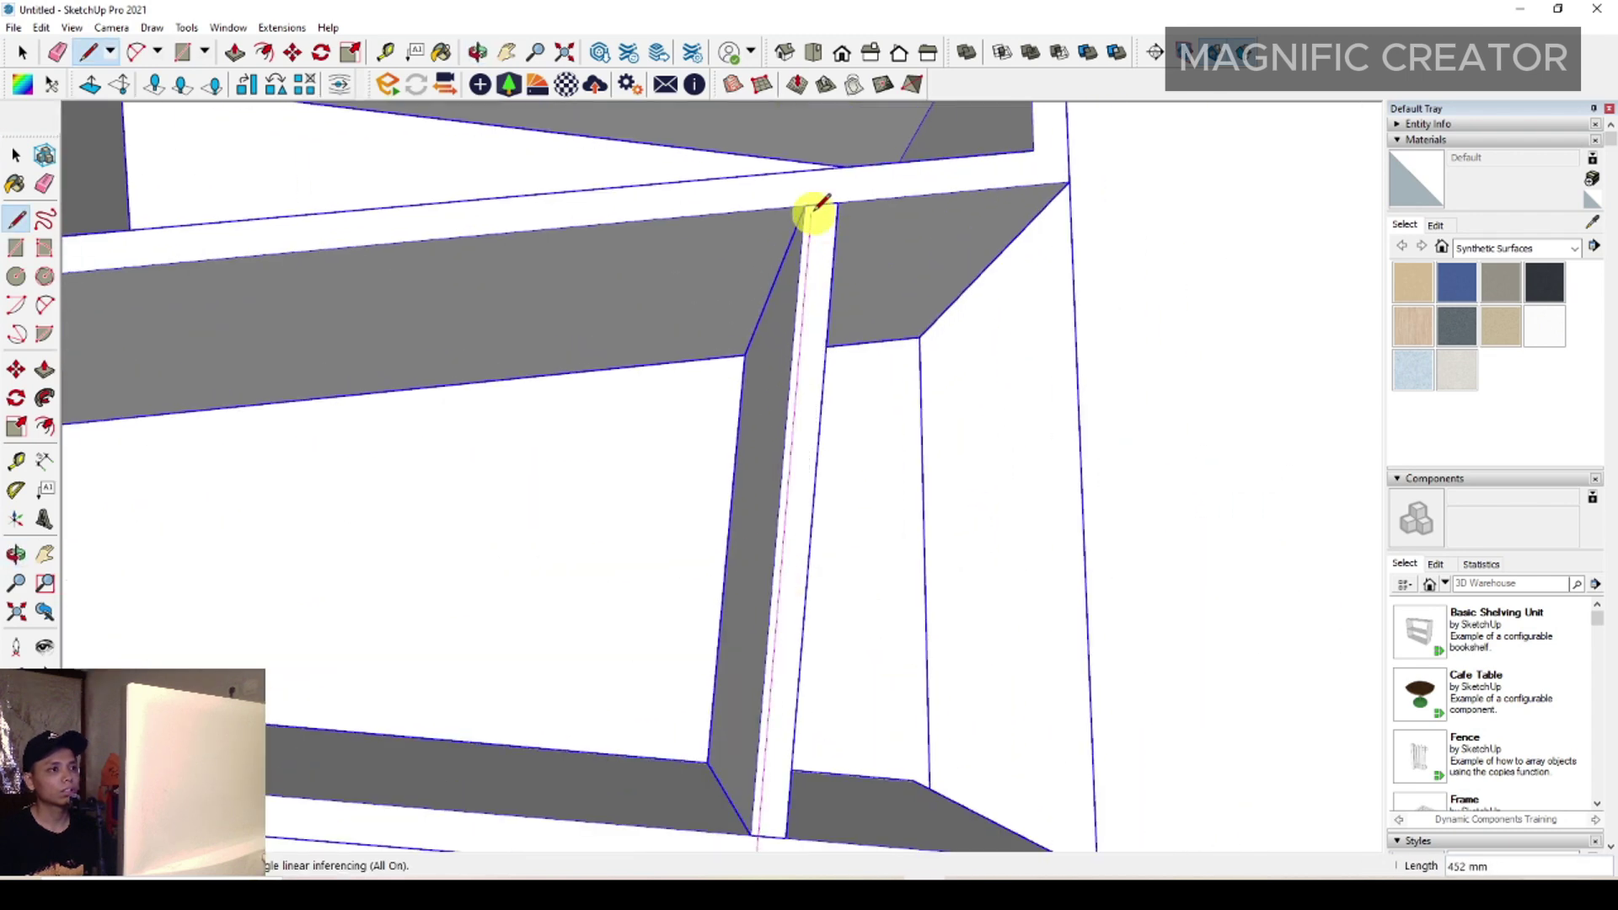
scroll(805, 200, "down", 3)
scroll(776, 452, "up", 2)
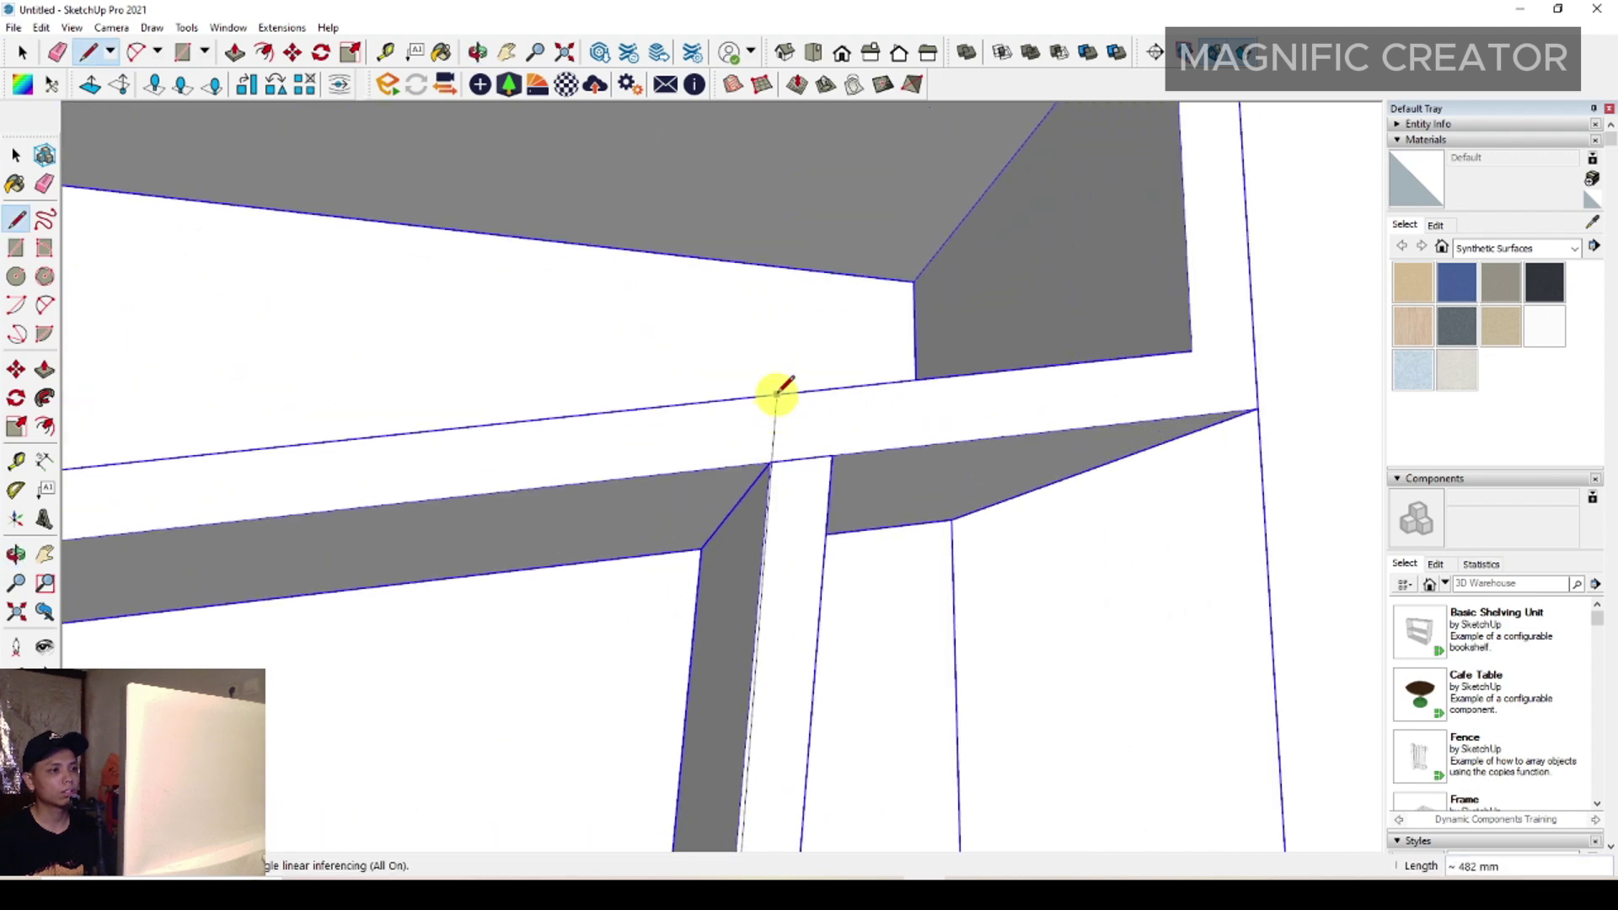
left_click(777, 391)
- Trace to the third bay's lower right inner corner and up to its upper right inner corner
scroll(842, 396, "down", 1)
left_click(1145, 366)
scroll(847, 430, "down", 4)
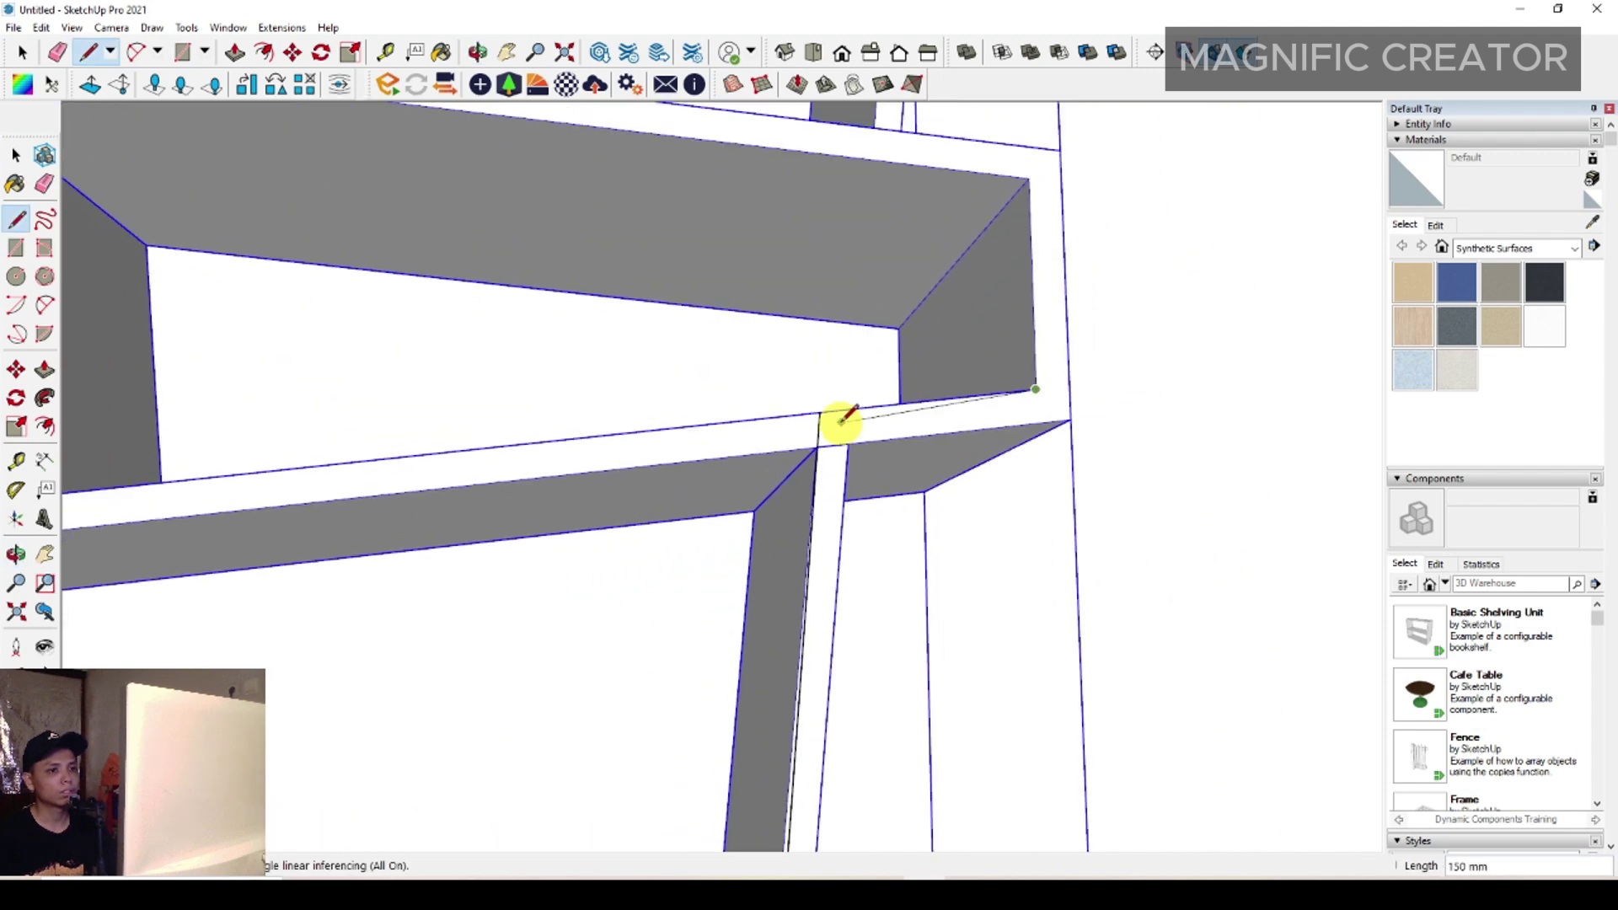
middle_click_drag(842, 415, 776, 563)
scroll(851, 497, "up", 4)
left_click(934, 531)
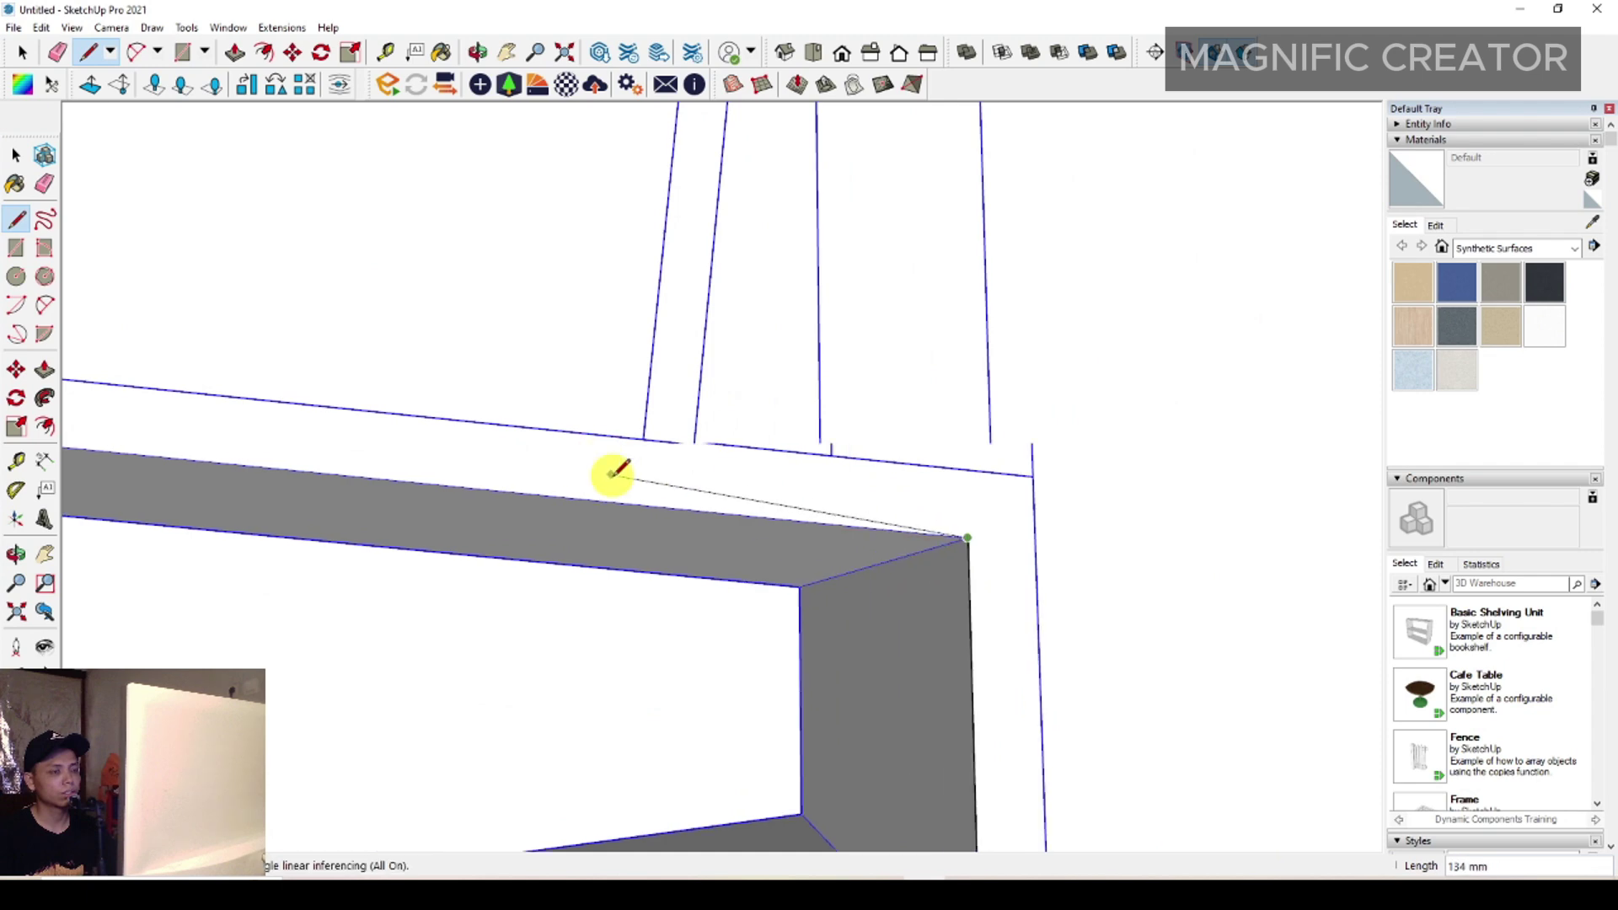
- Continue along the third bay's upper edge and up the second bay's leaning right divider to the top shelf's upper edge
scroll(654, 505, "up", 1)
scroll(689, 344, "down", 4)
middle_click_drag(686, 337, 681, 625, "shift")
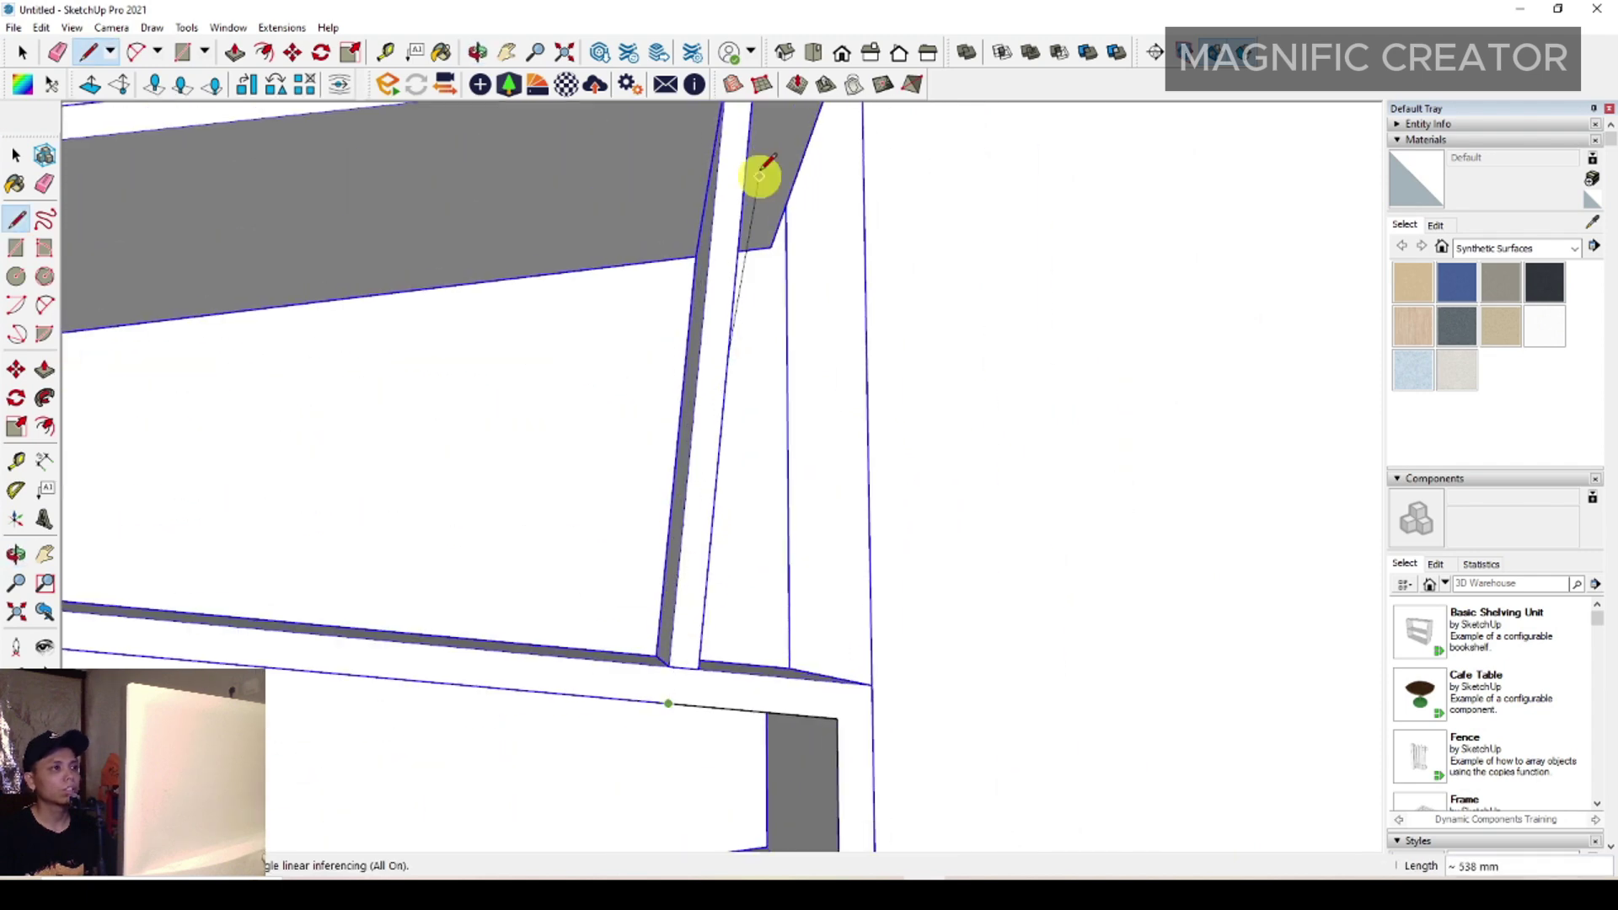
middle_click_drag(750, 179, 719, 509, "shift")
scroll(714, 438, "up", 2)
scroll(722, 390, "up", 3)
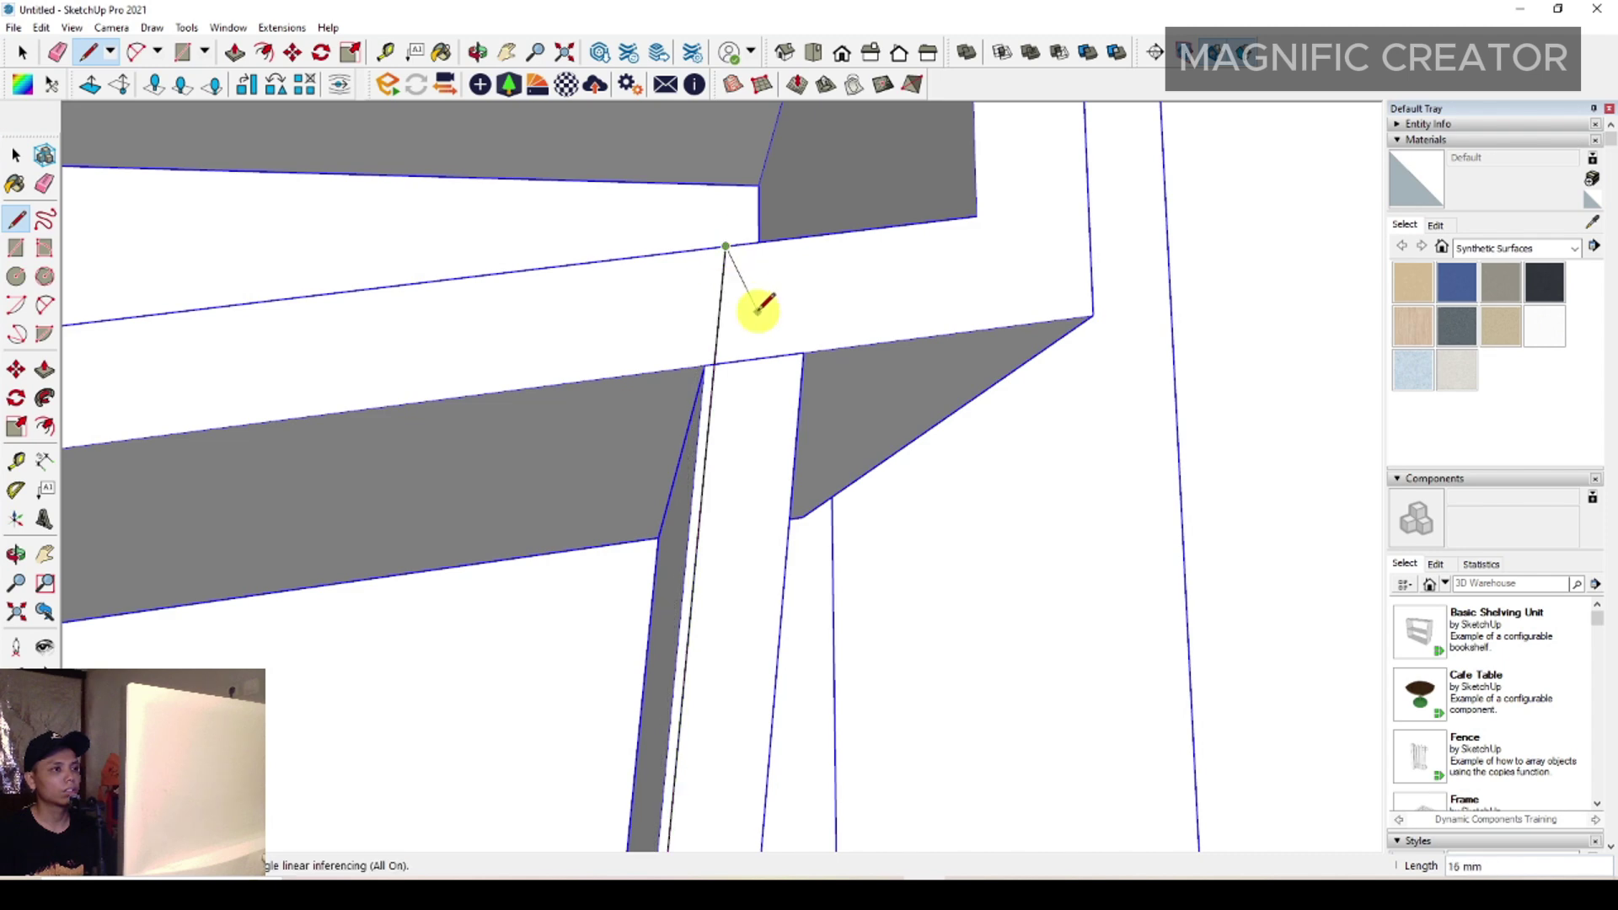
- Trace around the top bay's right side and along its upper edge, closing the outline at its upper left inner corner
scroll(757, 311, "down", 1)
middle_click_drag(817, 351, 744, 567, "shift")
left_click(867, 447)
scroll(787, 509, "down", 4)
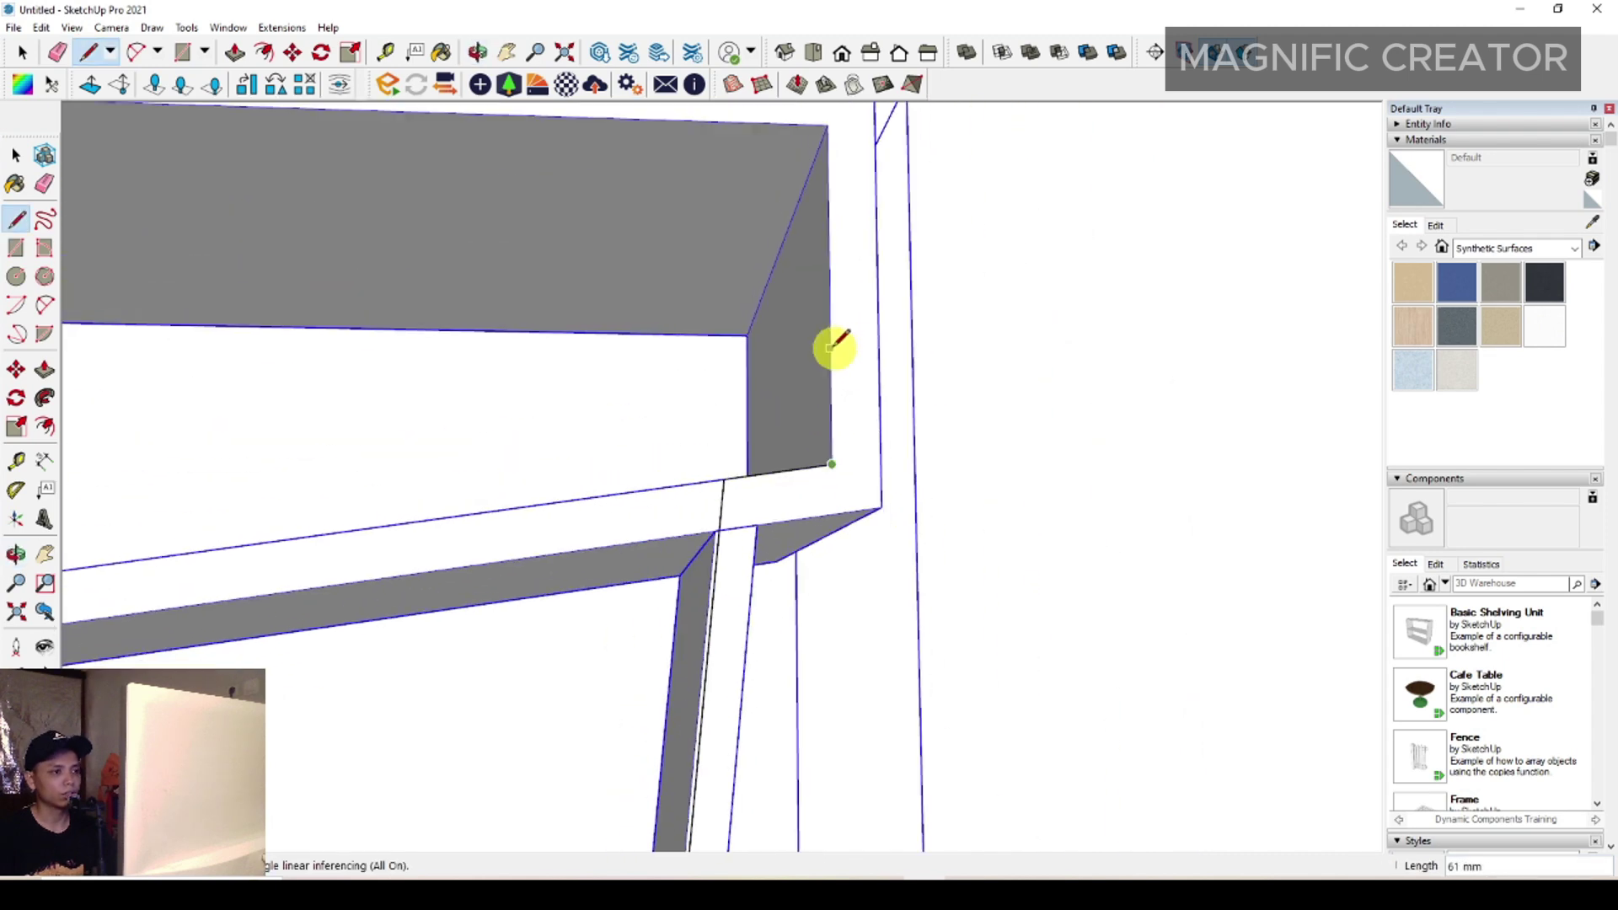
mouse_move(834, 345)
middle_mouse_down()
mouse_move(834, 452)
mouse_move(840, 333)
middle_mouse_up()
scroll(591, 359, "down", 3)
middle_click_drag(591, 358, 740, 407)
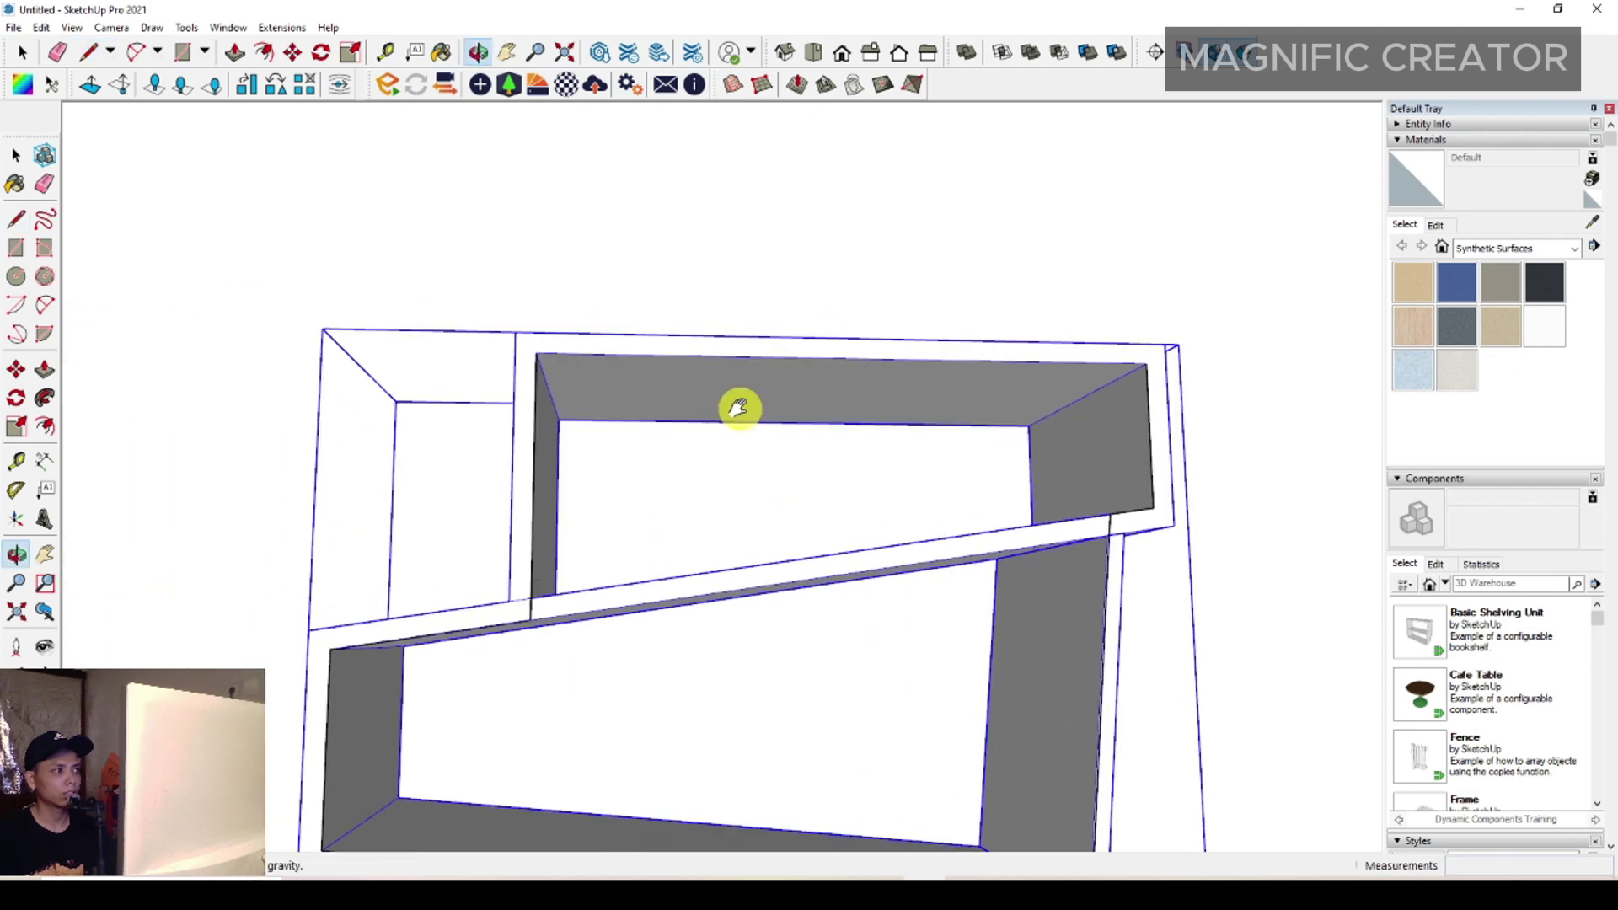
scroll(482, 362, "up", 3)
left_click(565, 346)
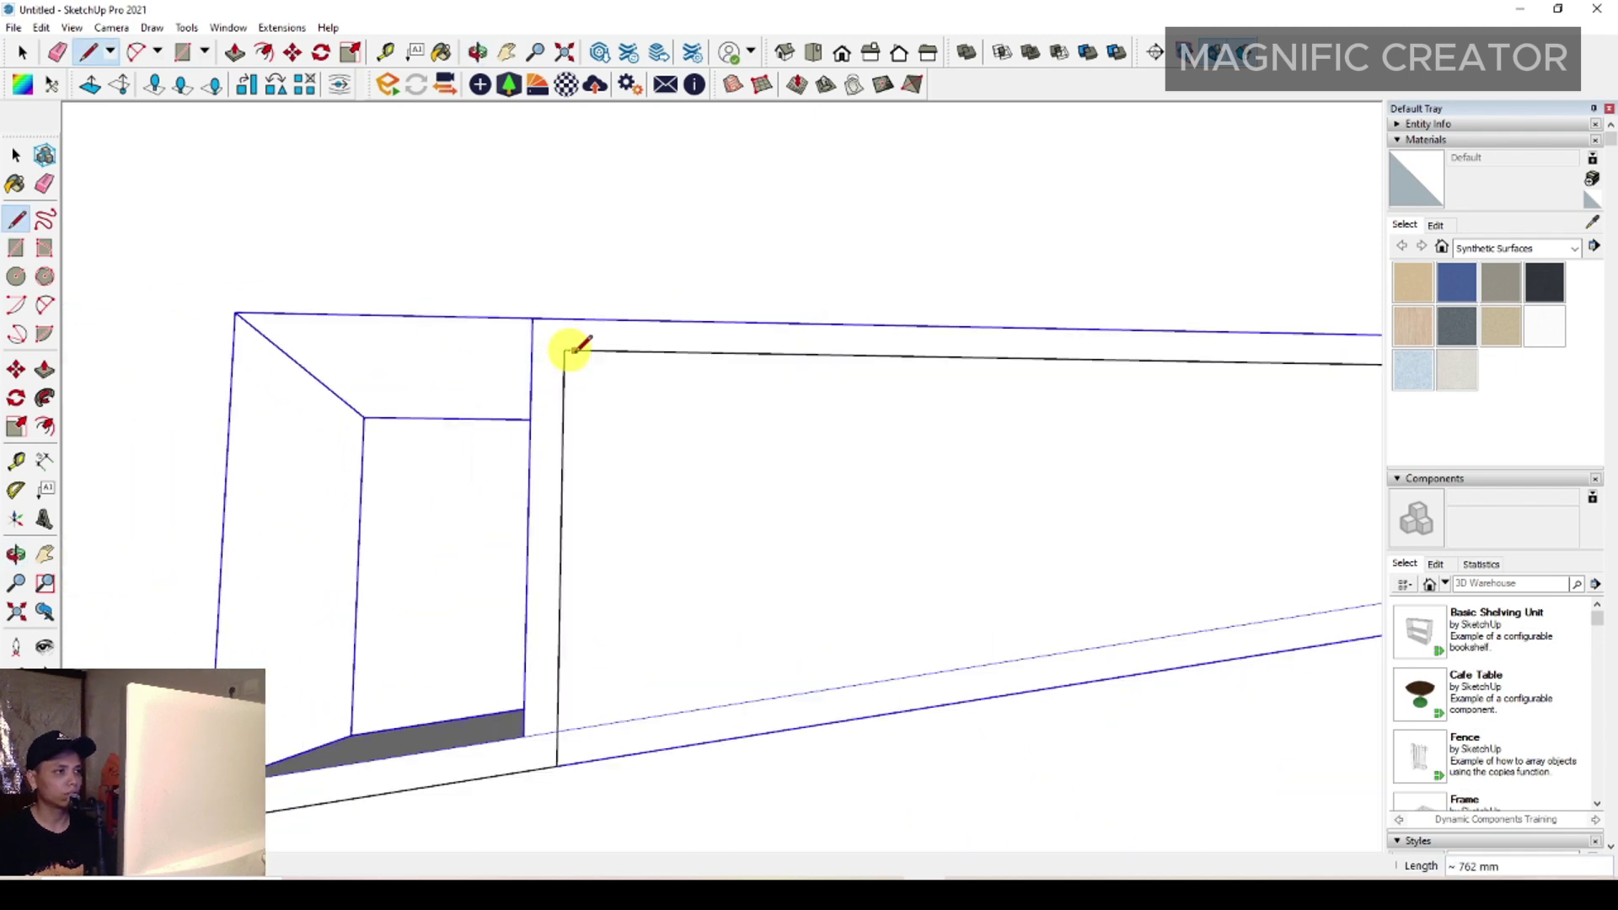
- Select the traced front face together with its boundary edges and make it a group
scroll(570, 351, "down", 5)
key("space")
scroll(719, 546, "up", 4)
scroll(683, 501, "up", 2)
left_click(699, 501)
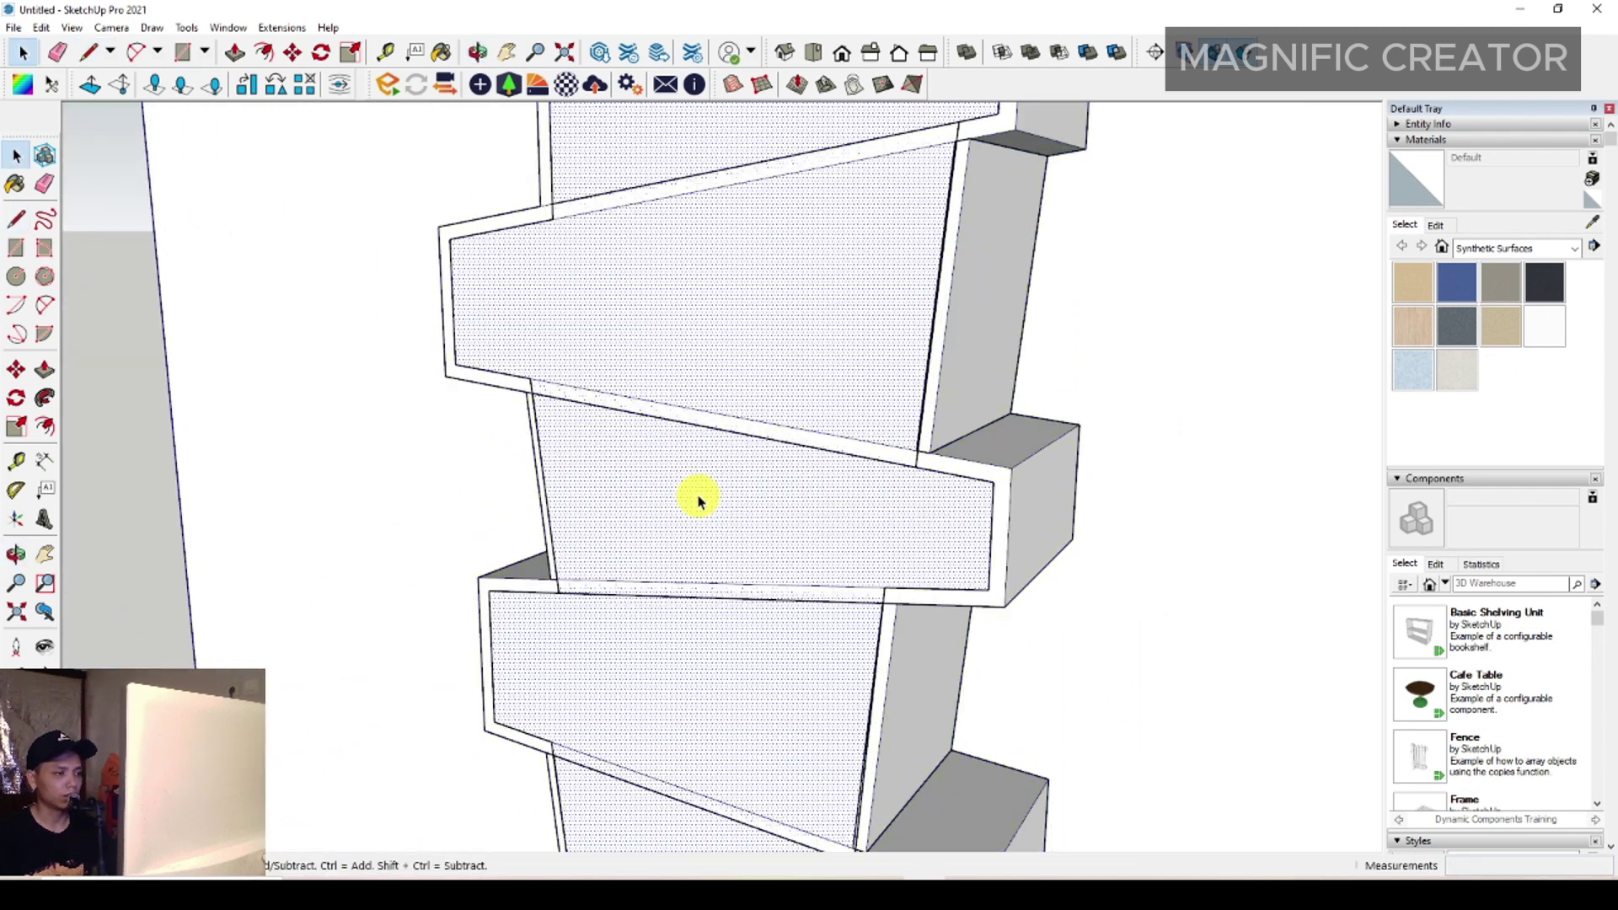
scroll(743, 521, "up", 2)
left_click(740, 509)
right_click(872, 485)
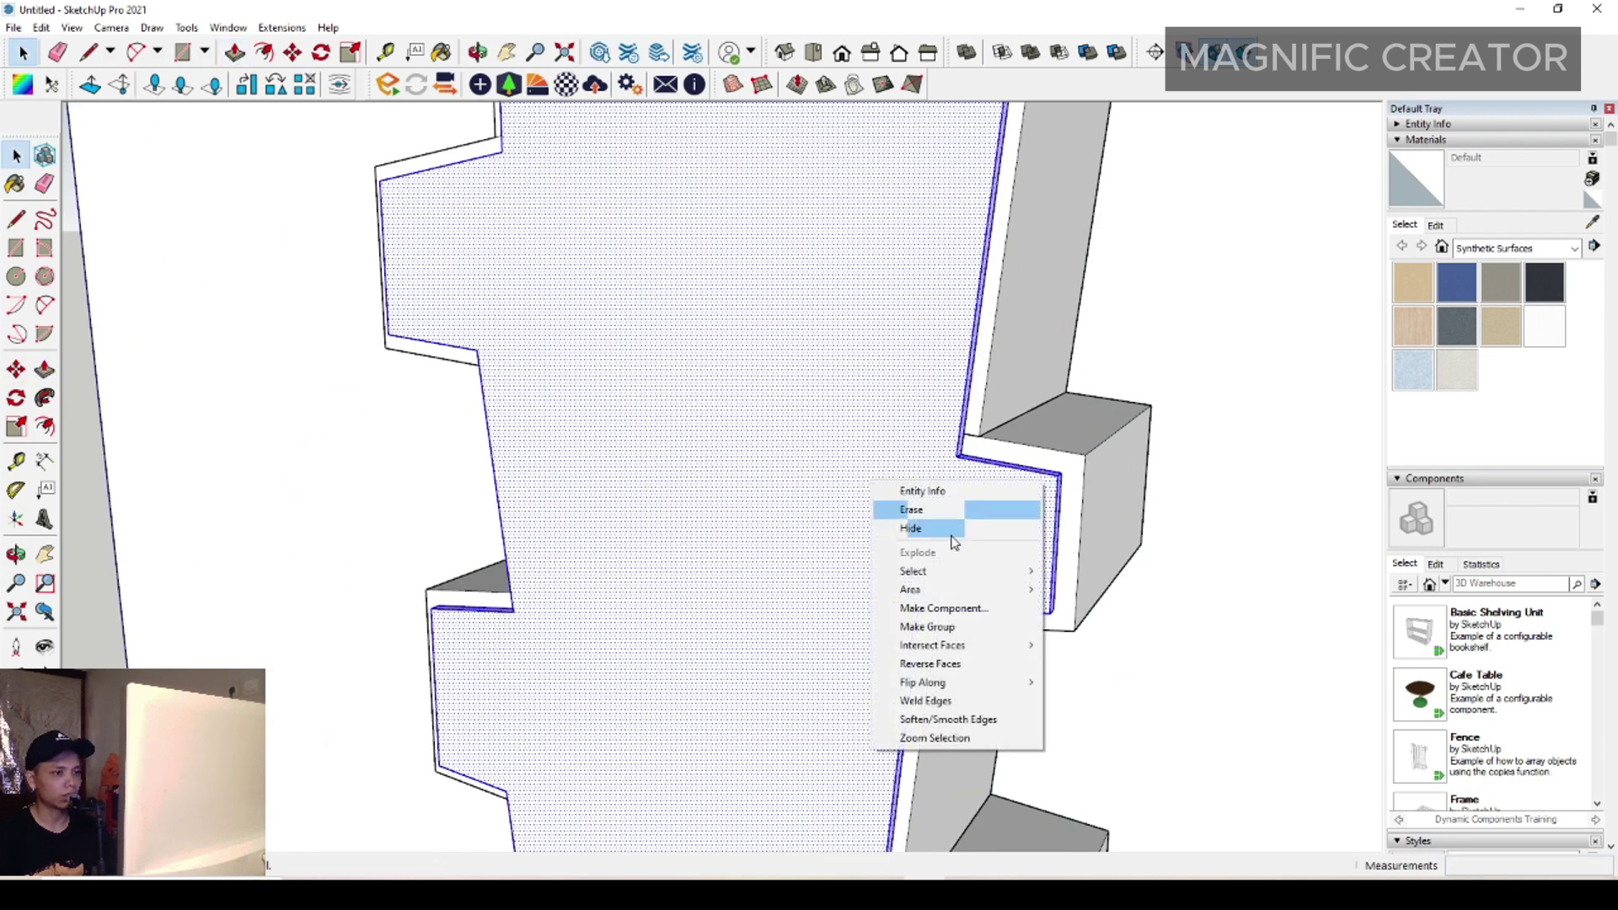
left_click(927, 627)
middle_click_drag(935, 623, 586, 534)
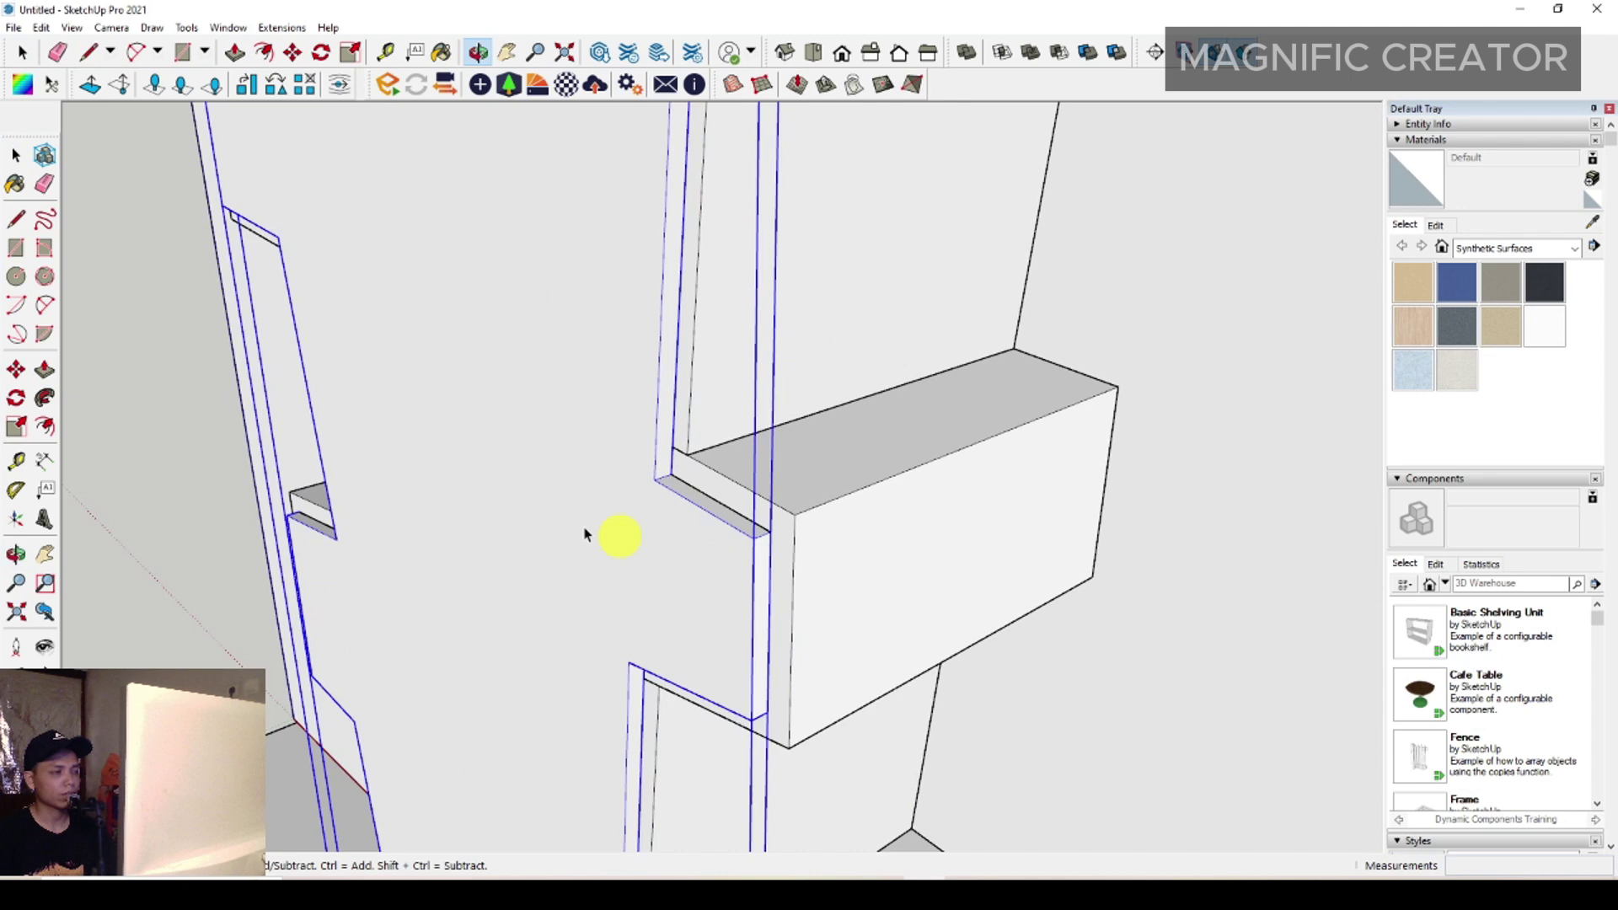
- Move the traced panel group from the front of the zigzag shelf to the rear of its frame
left_click(17, 369)
scroll(668, 520, "up", 2)
left_click(811, 538)
scroll(777, 562, "down", 2)
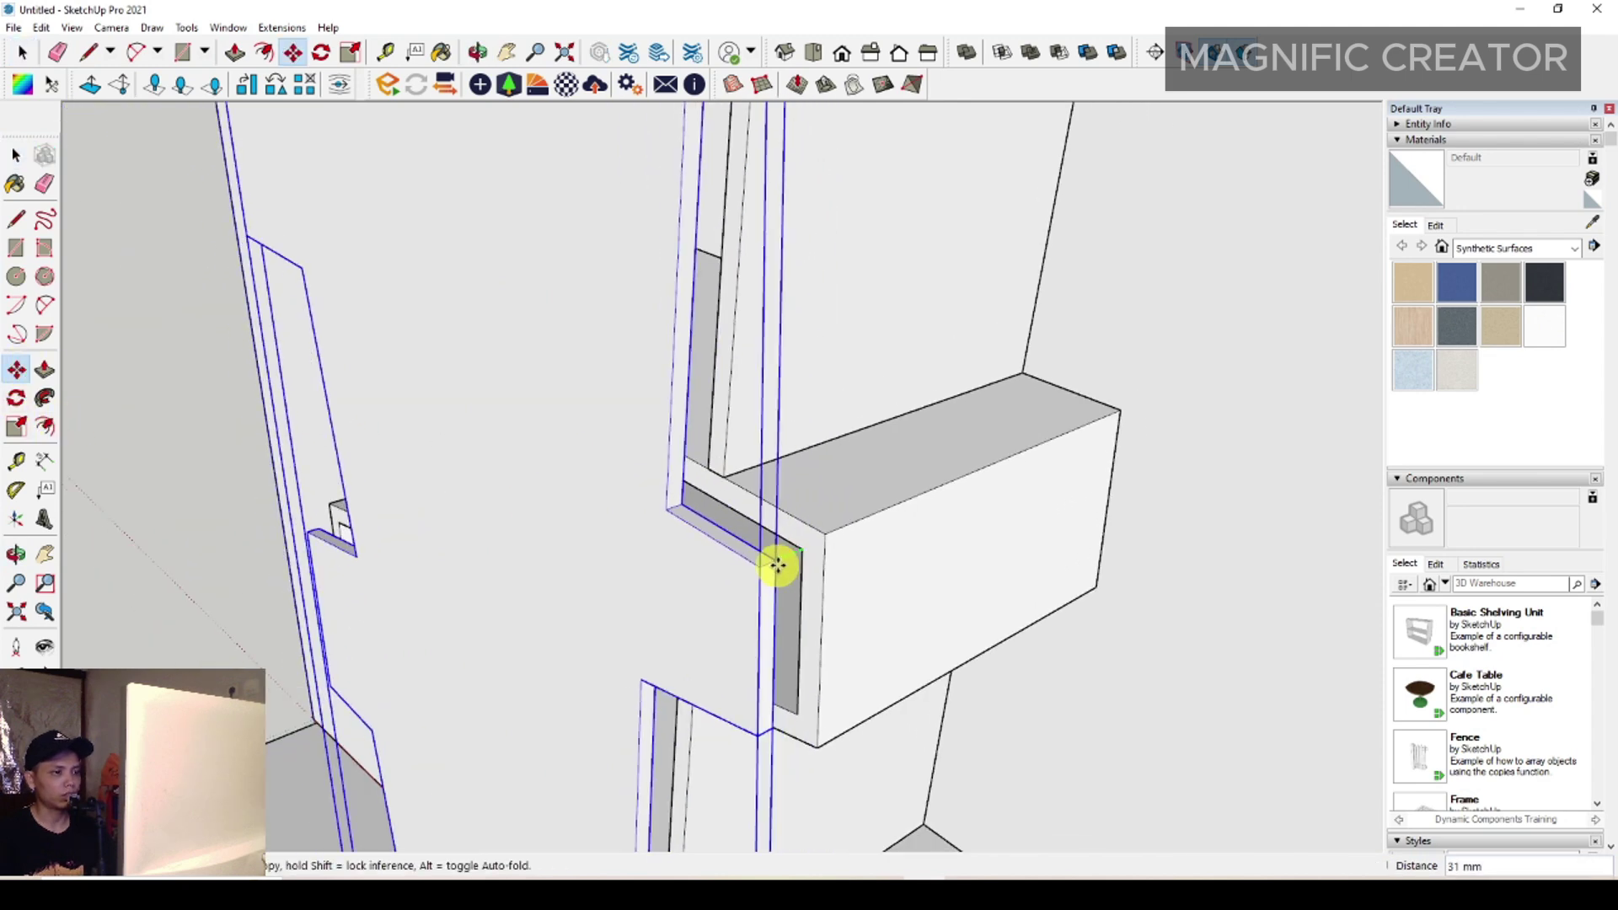
left_click(1256, 513)
key("space")
- Paint the shelf frame with Formica Laminate Light and its back panel with Formica Blue
scroll(792, 527, "down", 6)
scroll(851, 470, "down", 3)
middle_click_drag(772, 534, 848, 459)
scroll(792, 539, "up", 4)
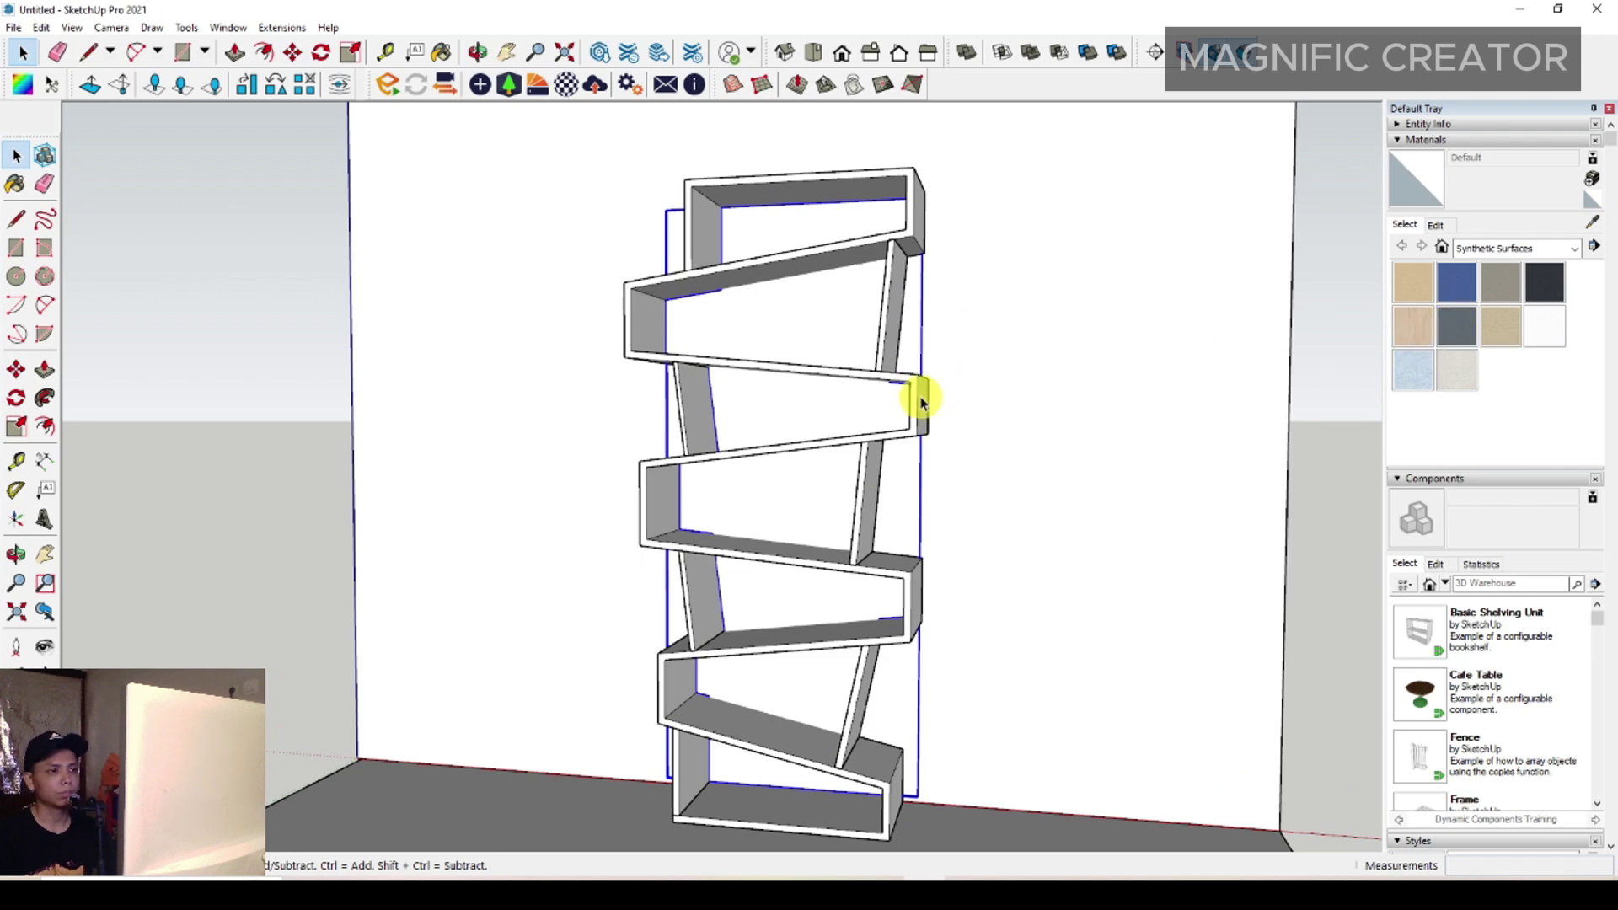
left_click(1422, 331)
scroll(876, 304, "up", 3)
left_click(901, 290)
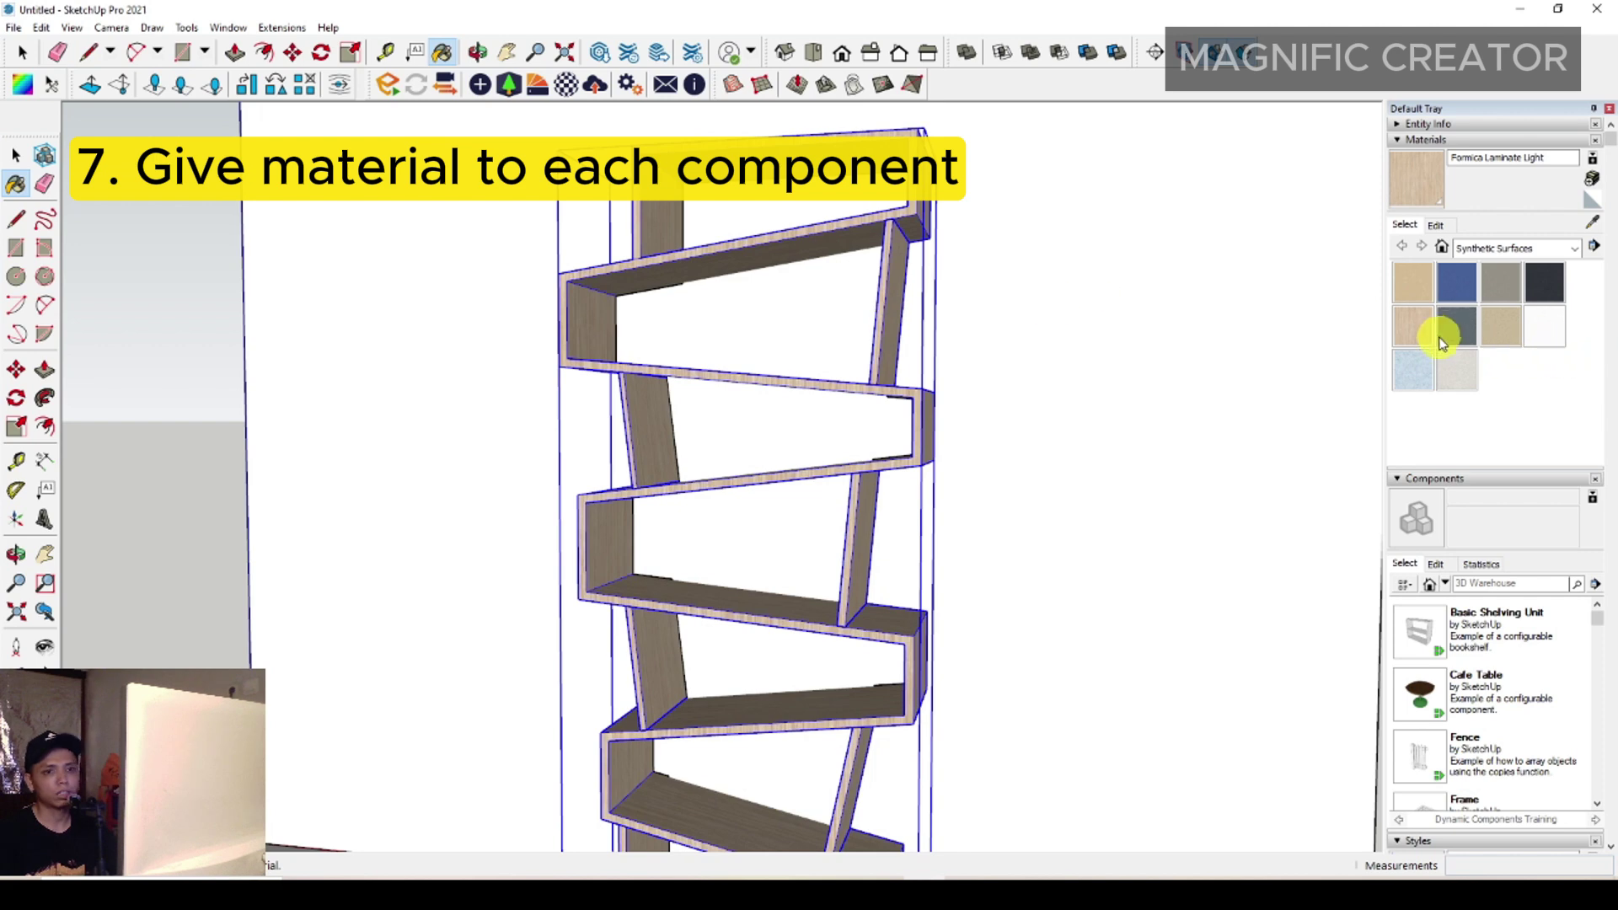
key("space")
scroll(1028, 381, "down", 2)
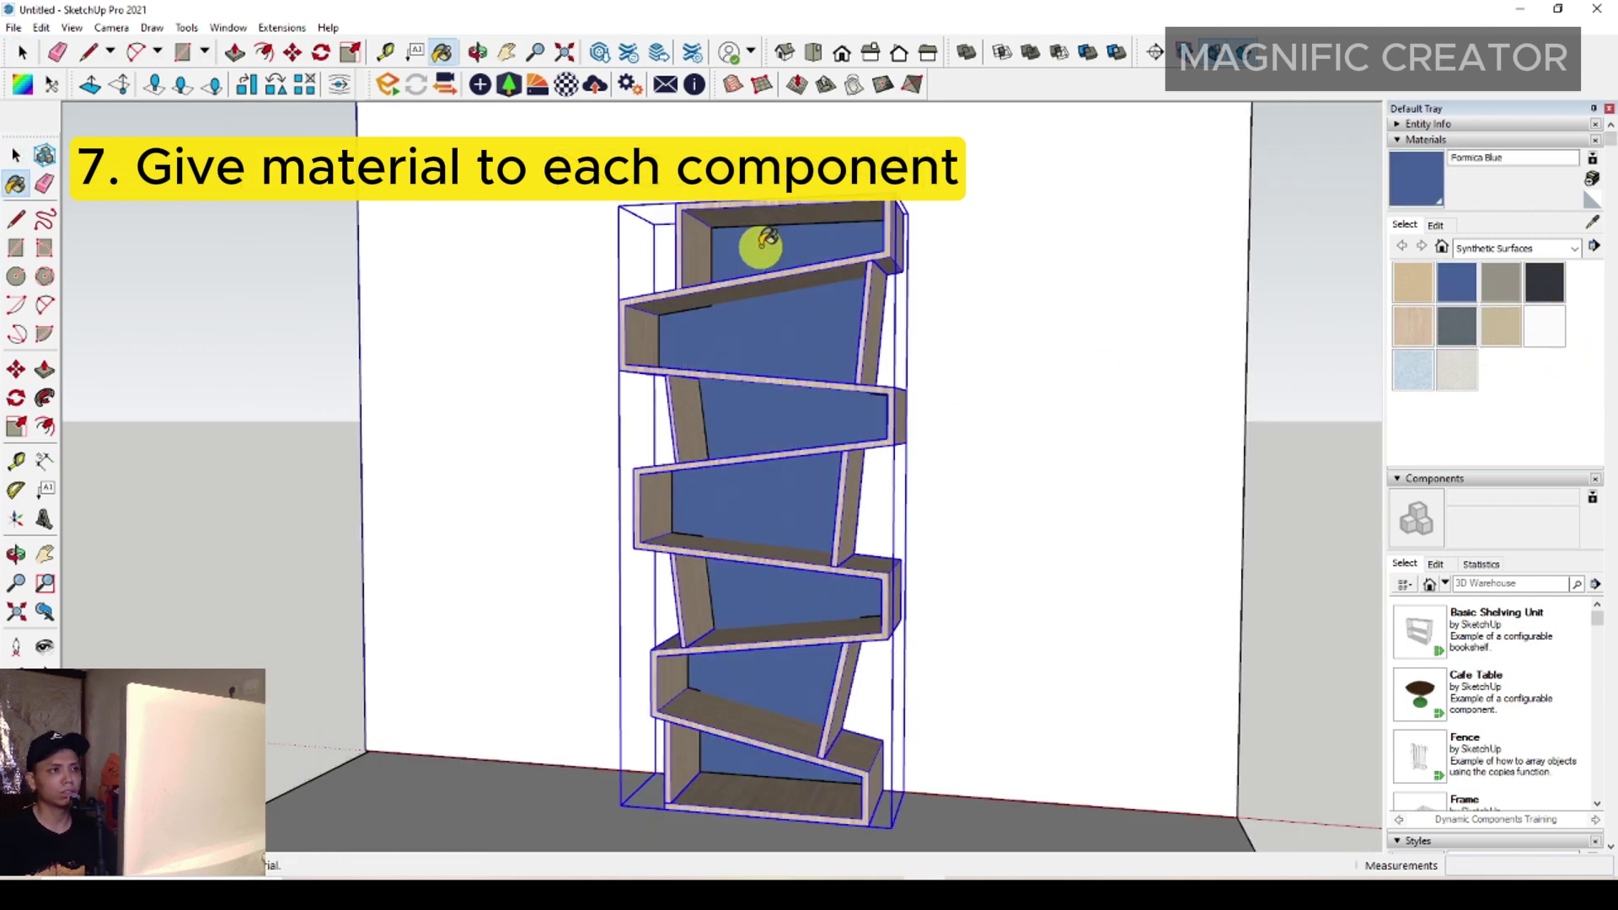
key("space")
- Examine the painted shelf and its back panel from the front, above, below and both sides
scroll(761, 513, "down", 3)
middle_click_drag(761, 512, 1060, 468)
scroll(876, 537, "up", 1)
middle_click_drag(772, 539, 502, 516, "shift")
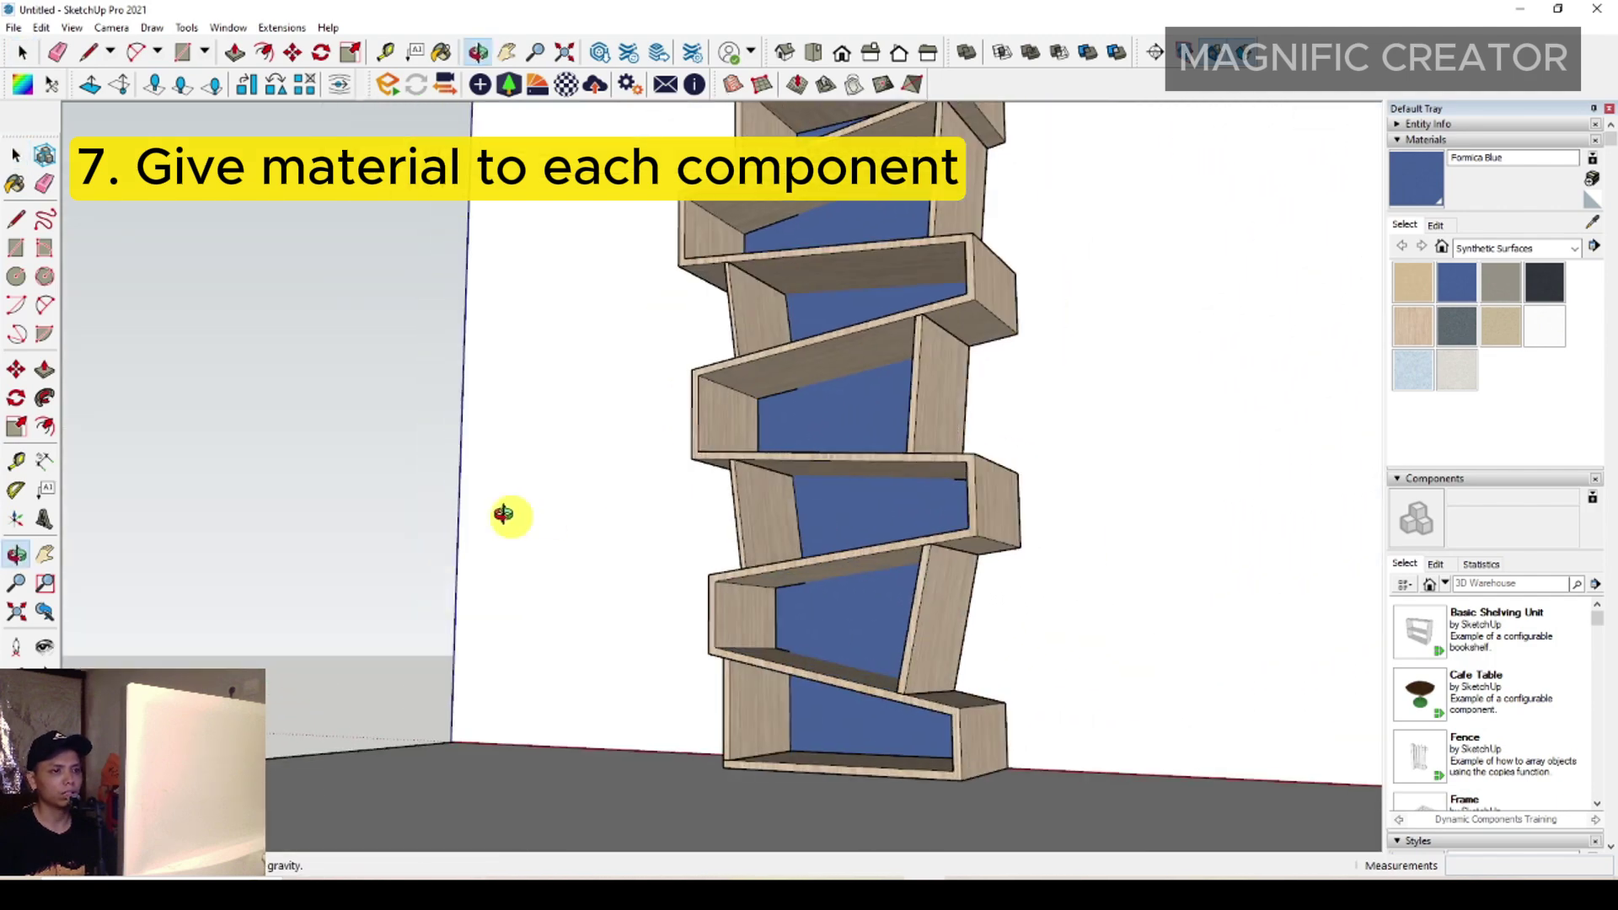
scroll(977, 493, "down", 1)
middle_click_drag(977, 492, 1118, 775, "shift")
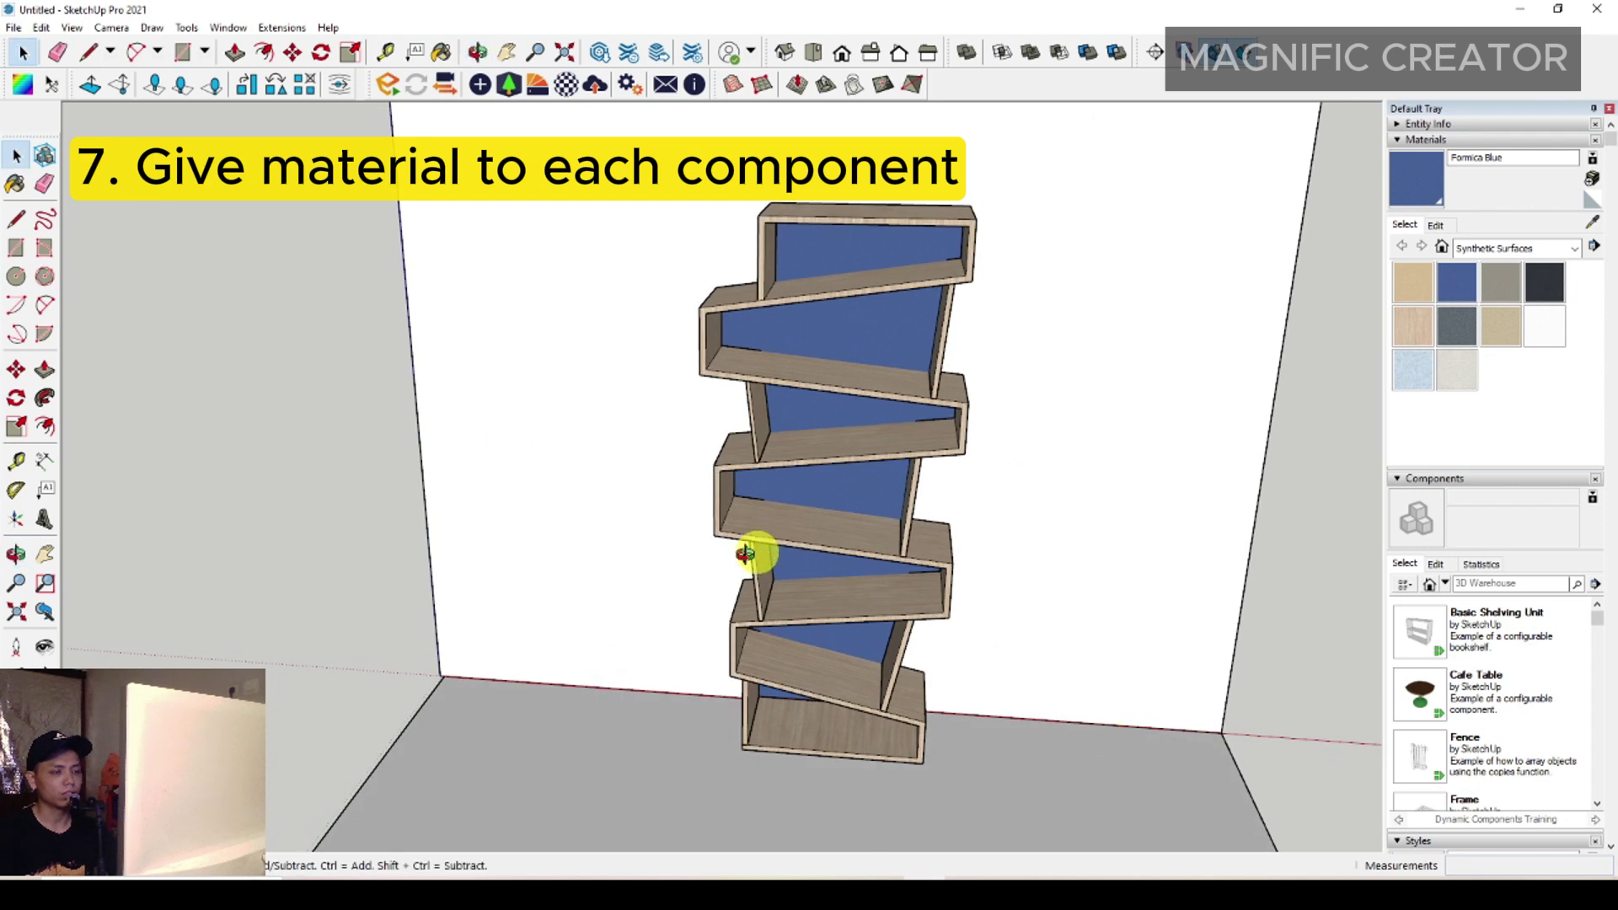
middle_click_drag(745, 553, 672, 484)
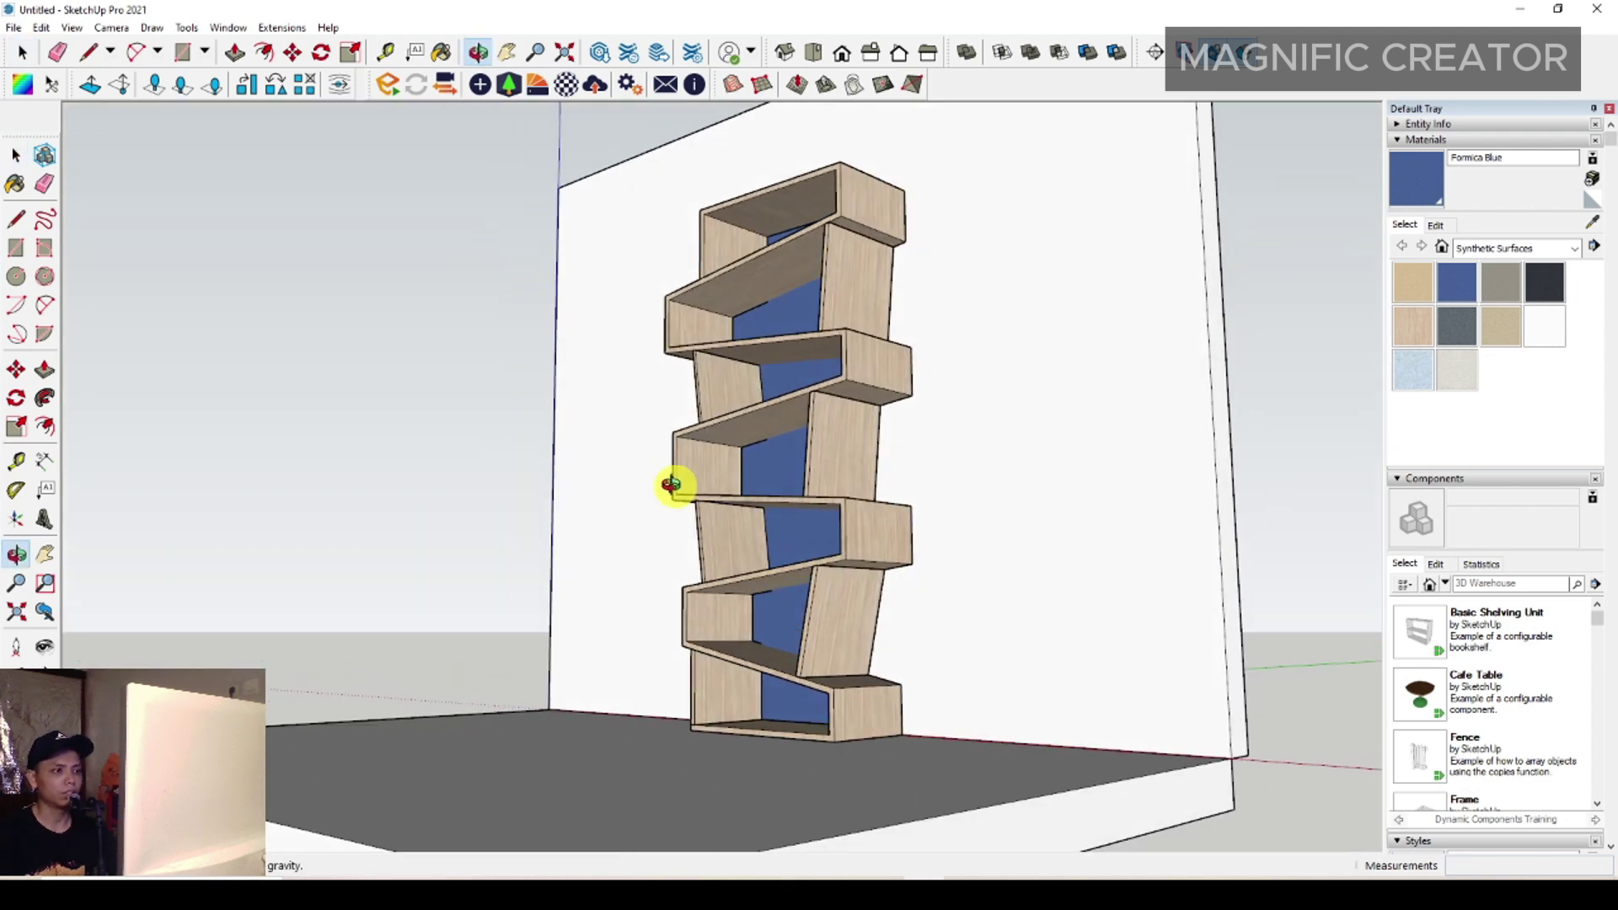
left_click_drag(671, 484, 988, 535)
middle_click_drag(898, 503, 809, 598)
left_click_drag(809, 598, 913, 423)
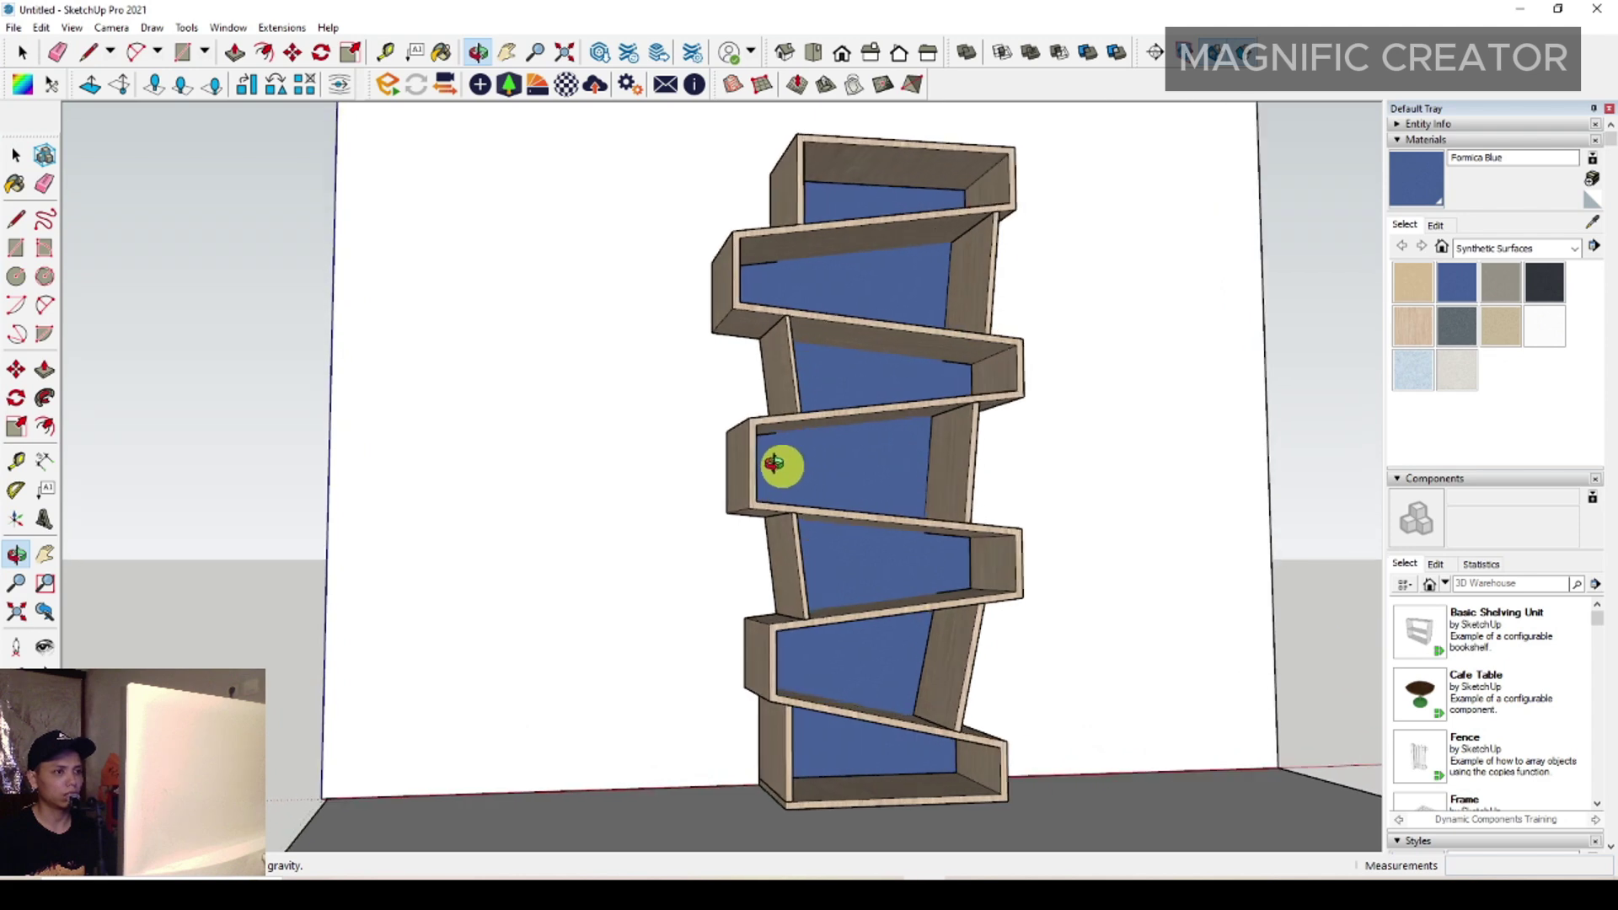